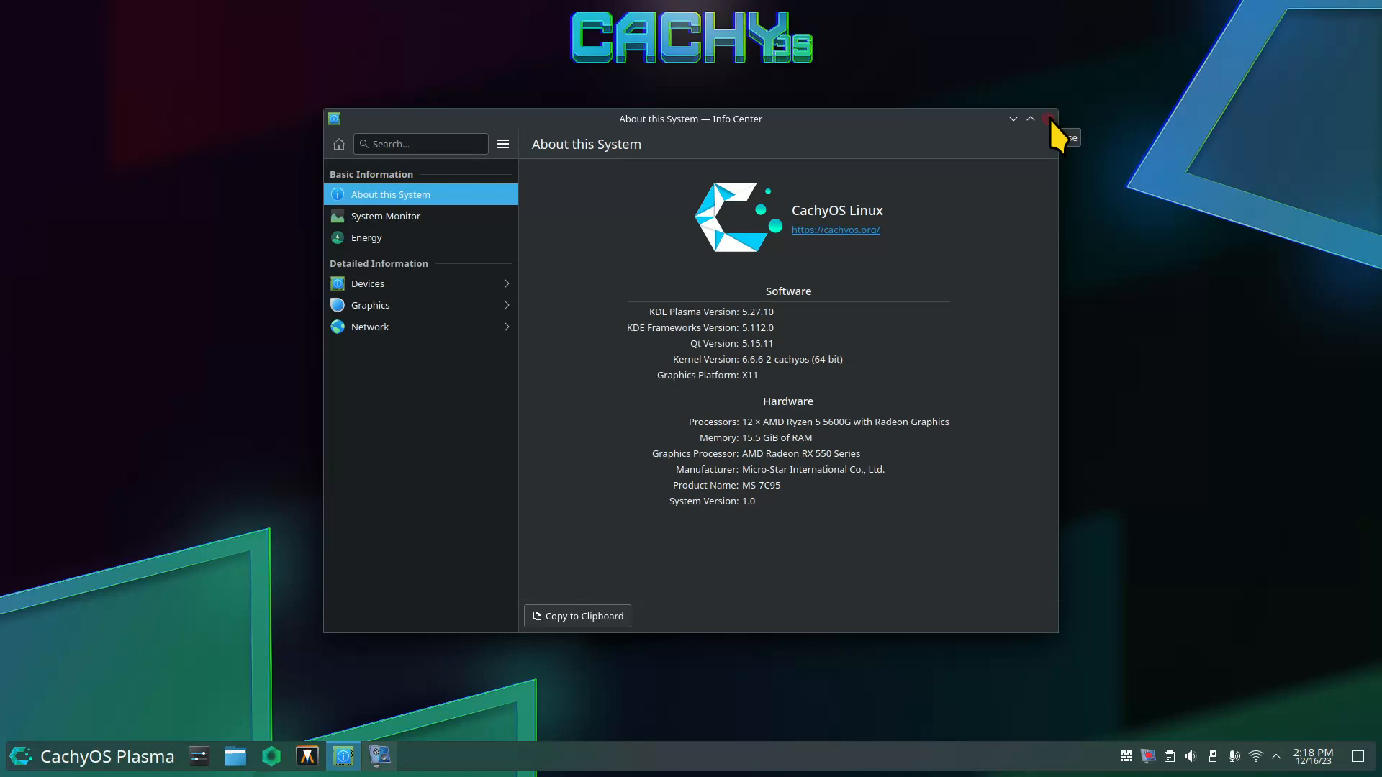
# Close the Info Center window showing About this System.
pyautogui.click(1048, 119)
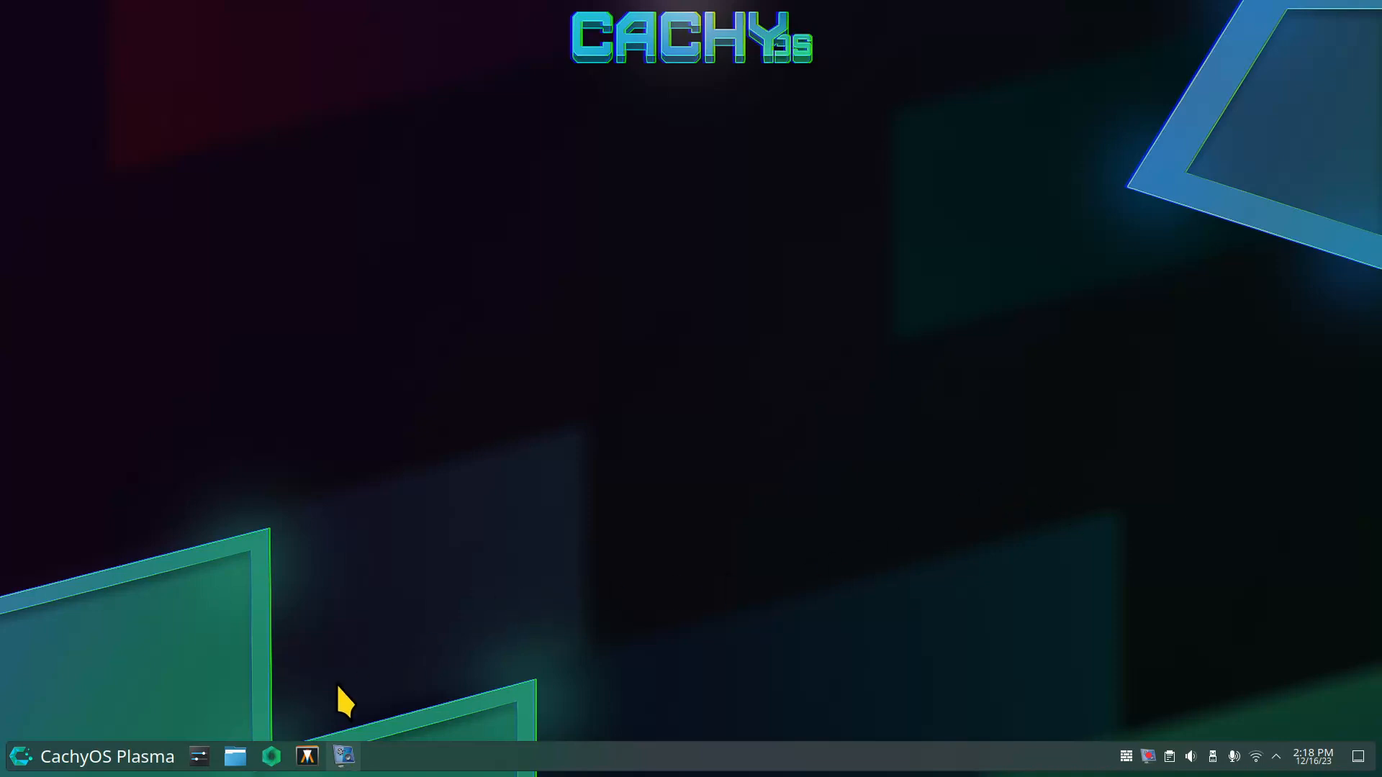
# Open Dolphin at Home, enter the Backup folder and select Archive-12-12-23.tar.
pyautogui.click(235, 756)
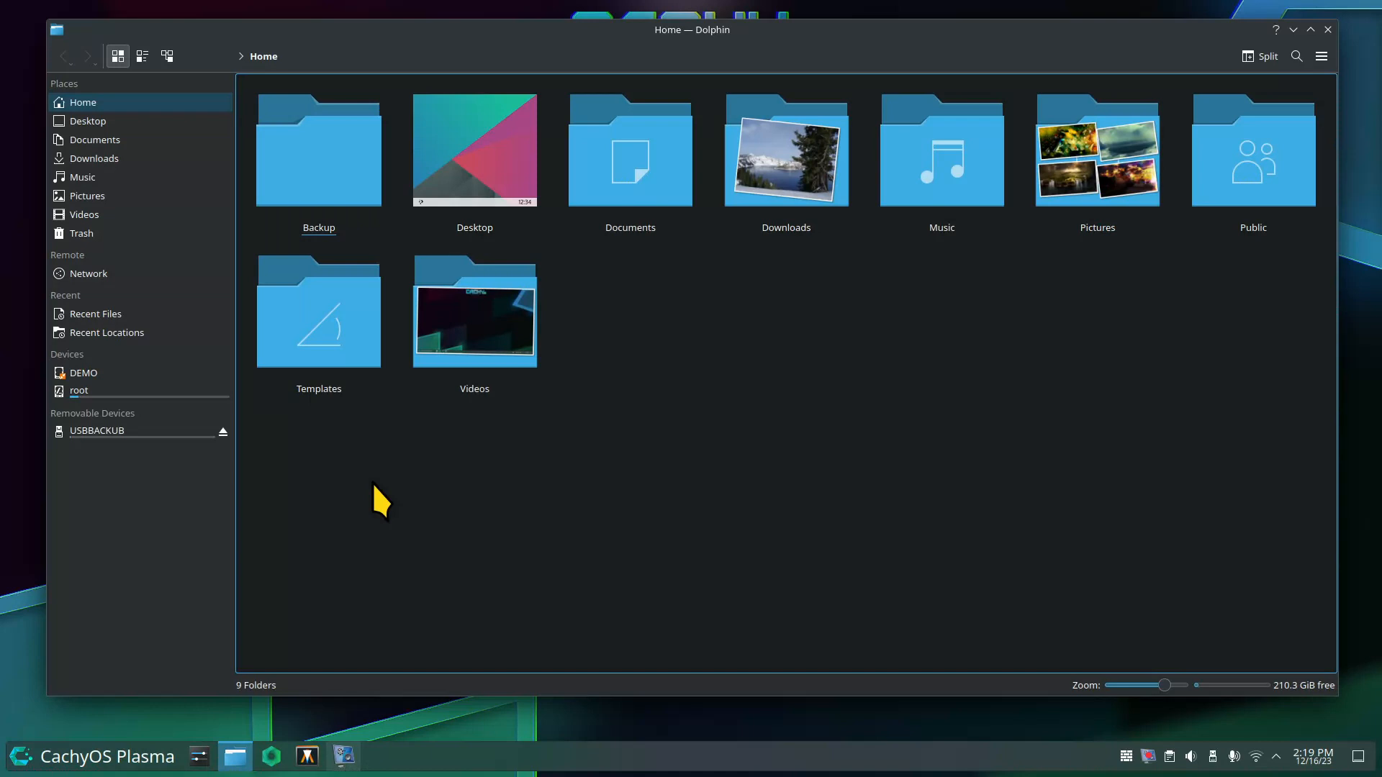
pyautogui.click(335, 186)
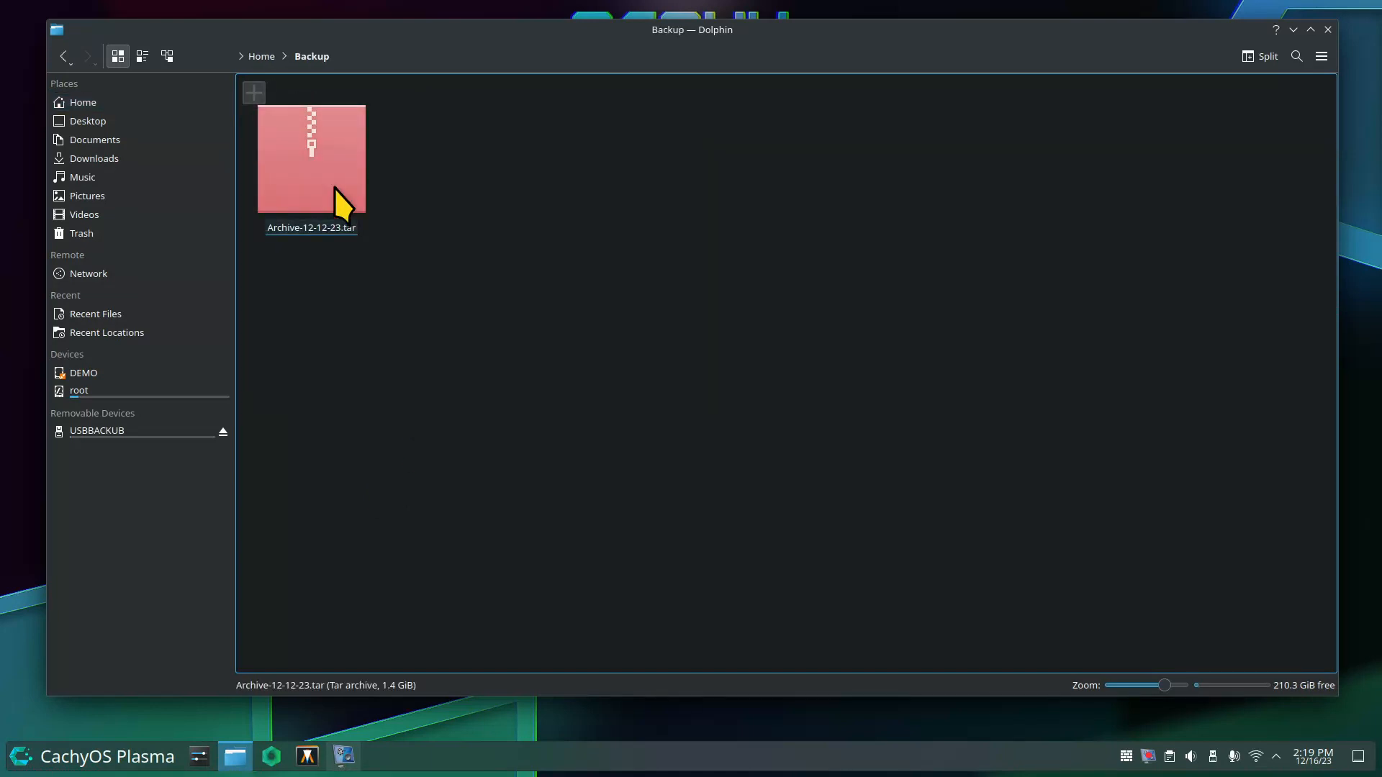
pyautogui.click(306, 164)
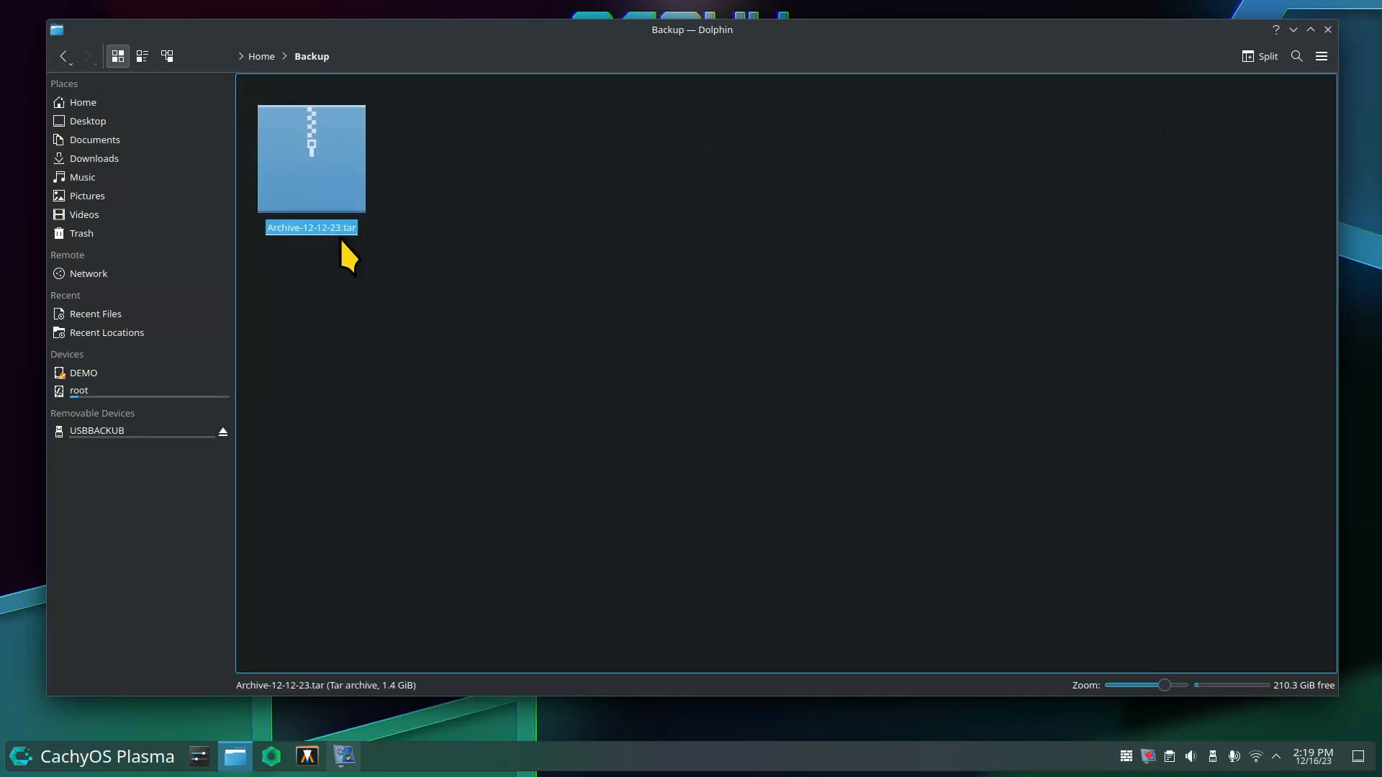
# View Archive-12-12-23.tar's contents in Ark, close it, and return to the Home folder.
pyautogui.doubleClick(301, 157)
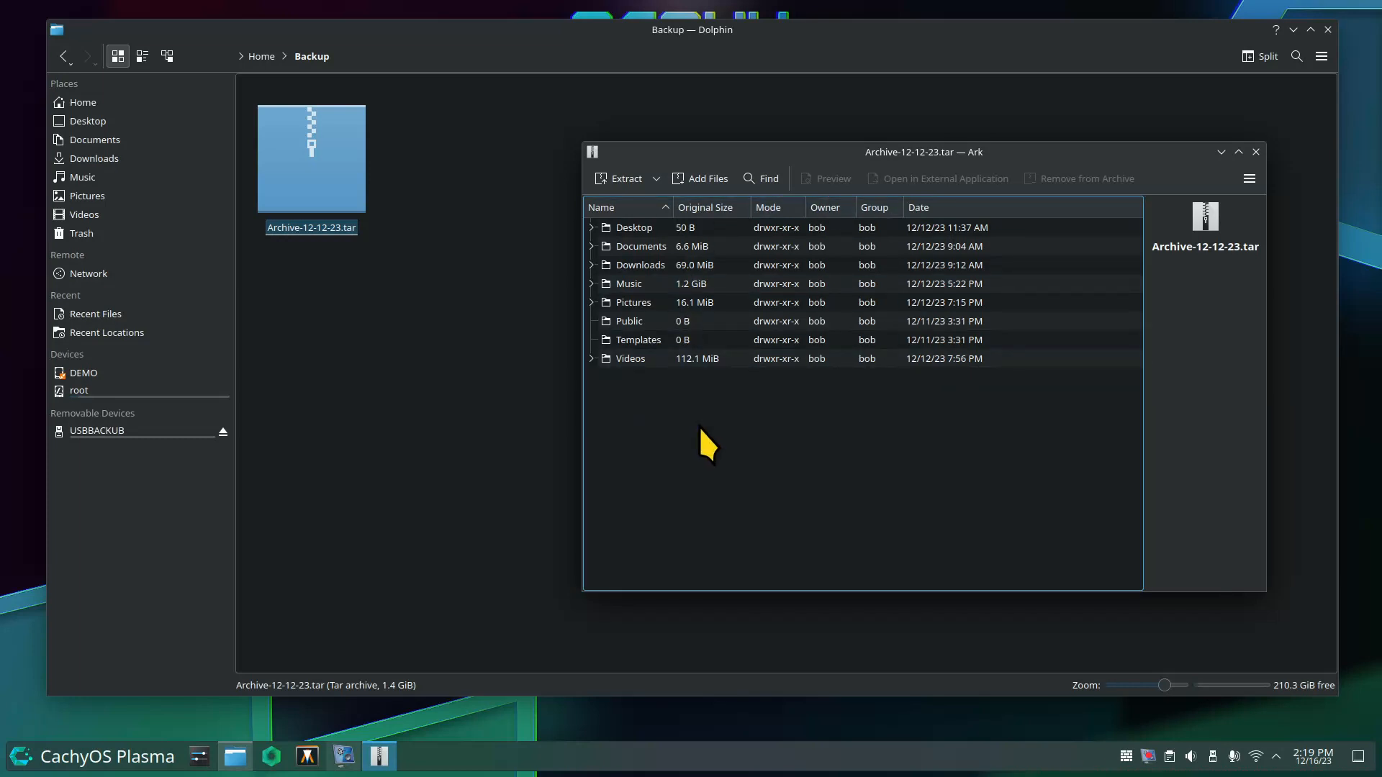
pyautogui.click(1256, 153)
pyautogui.click(711, 291)
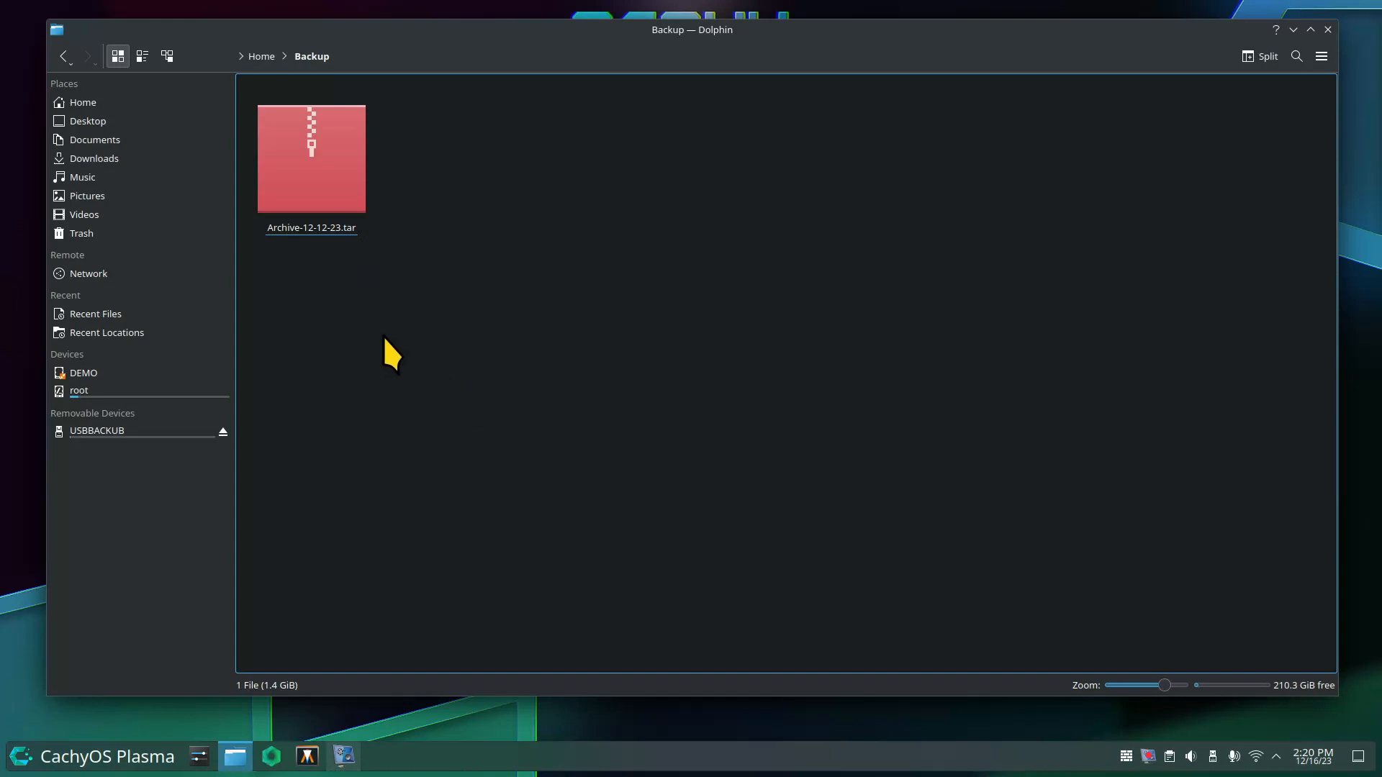
pyautogui.click(115, 106)
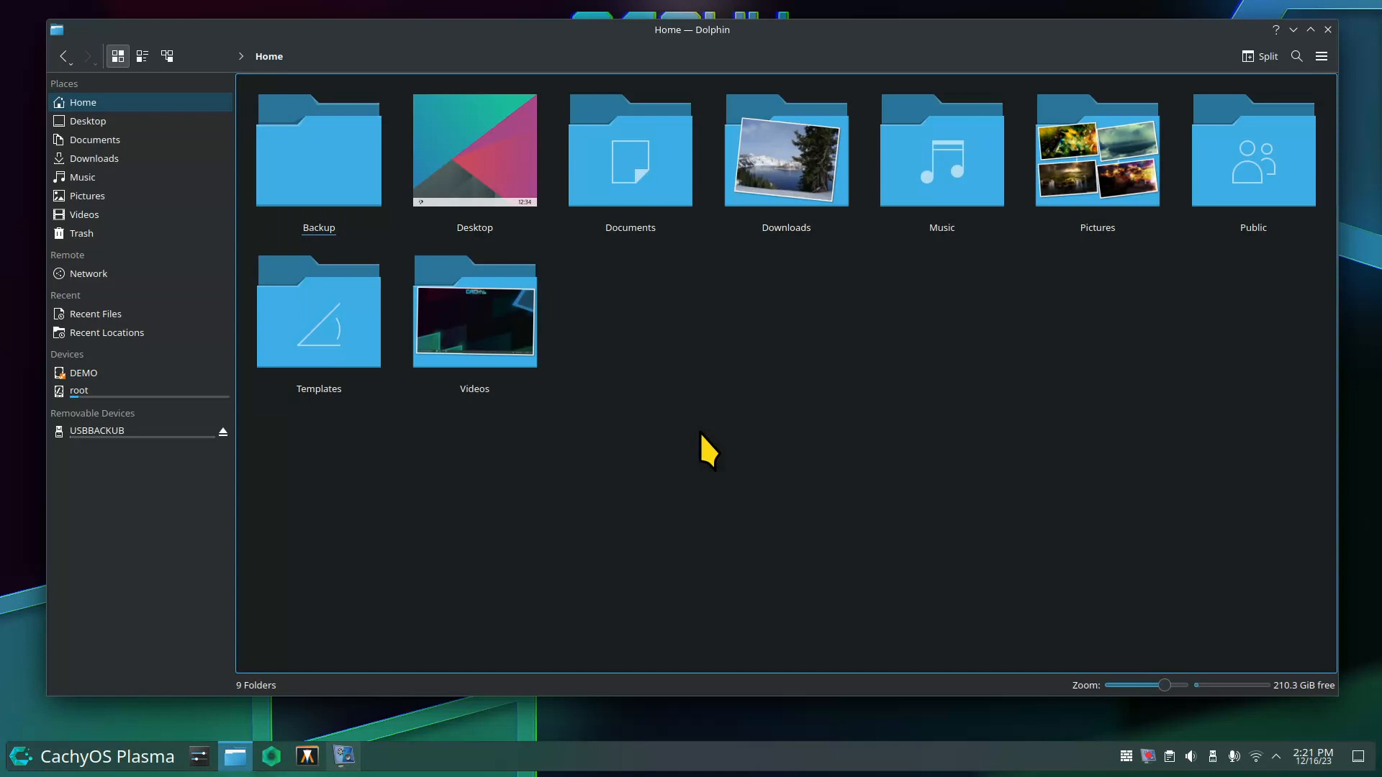
# Show hidden files, browse into the .icons folder, then return to Home.
pyautogui.hotkey('ctrl', 'h')
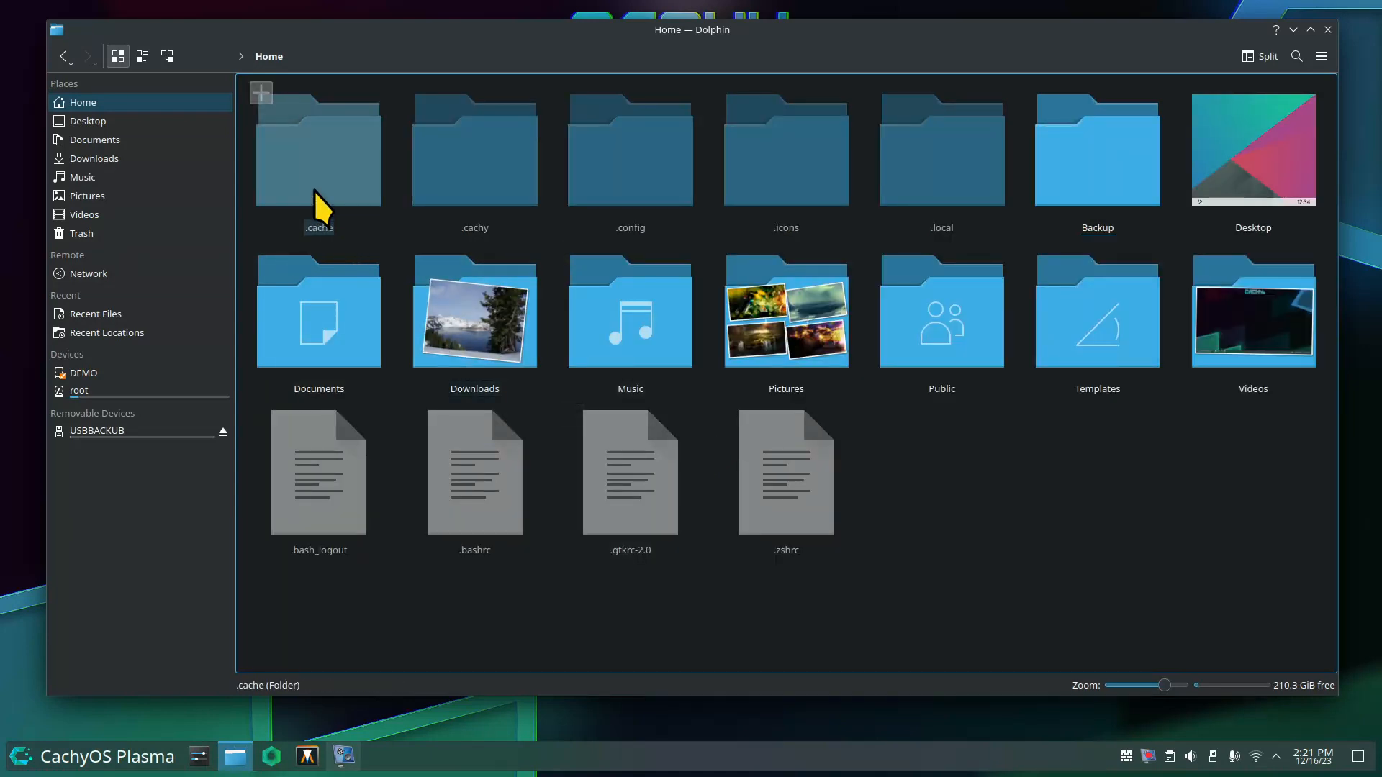
pyautogui.click(320, 220)
pyautogui.click(396, 247)
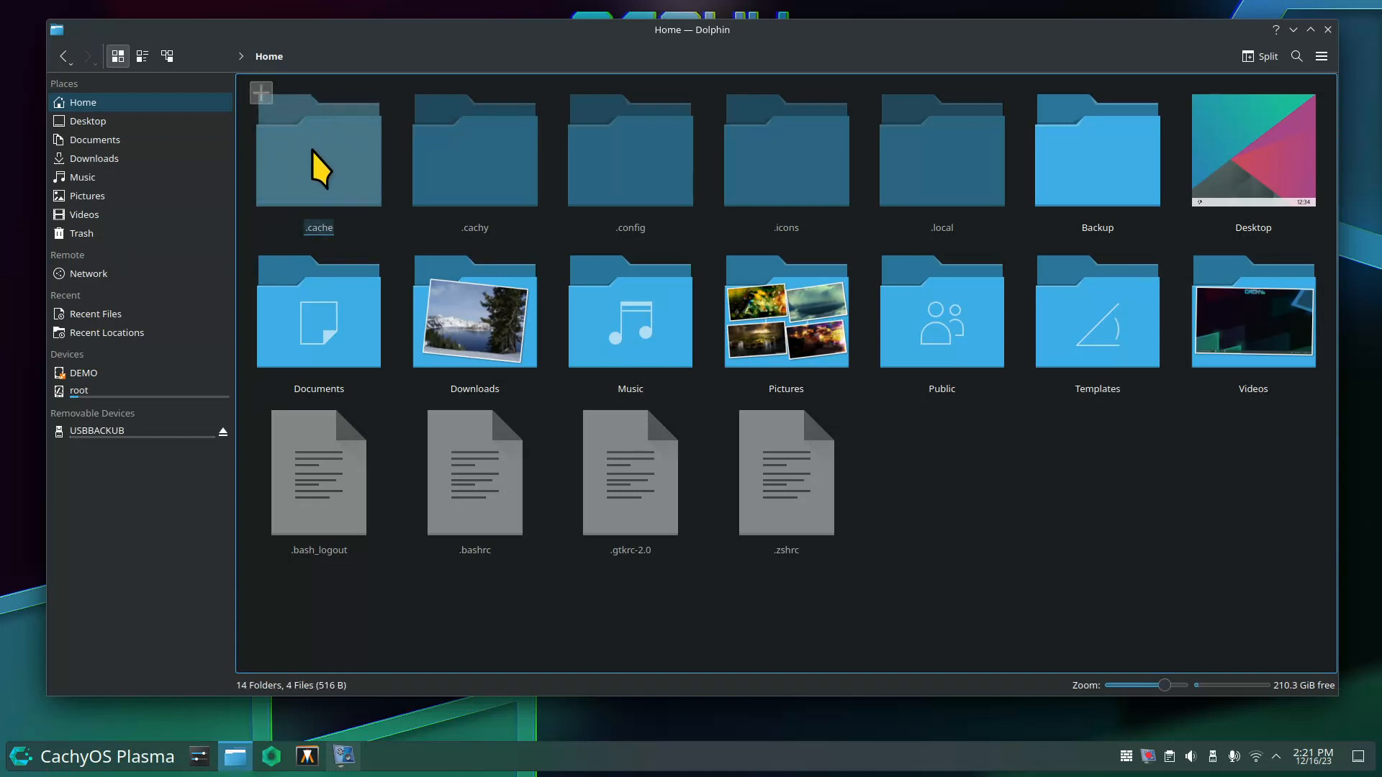
pyautogui.click(801, 191)
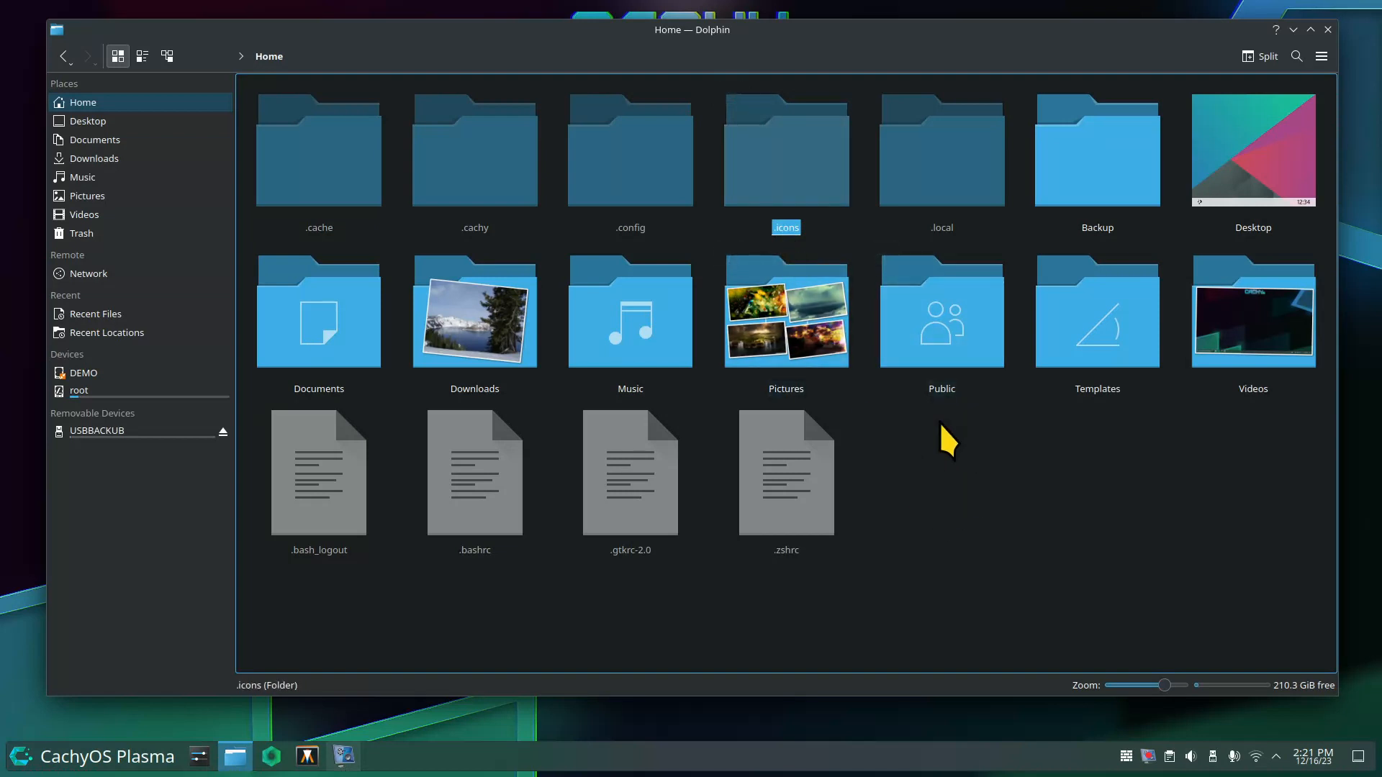
pyautogui.click(775, 157)
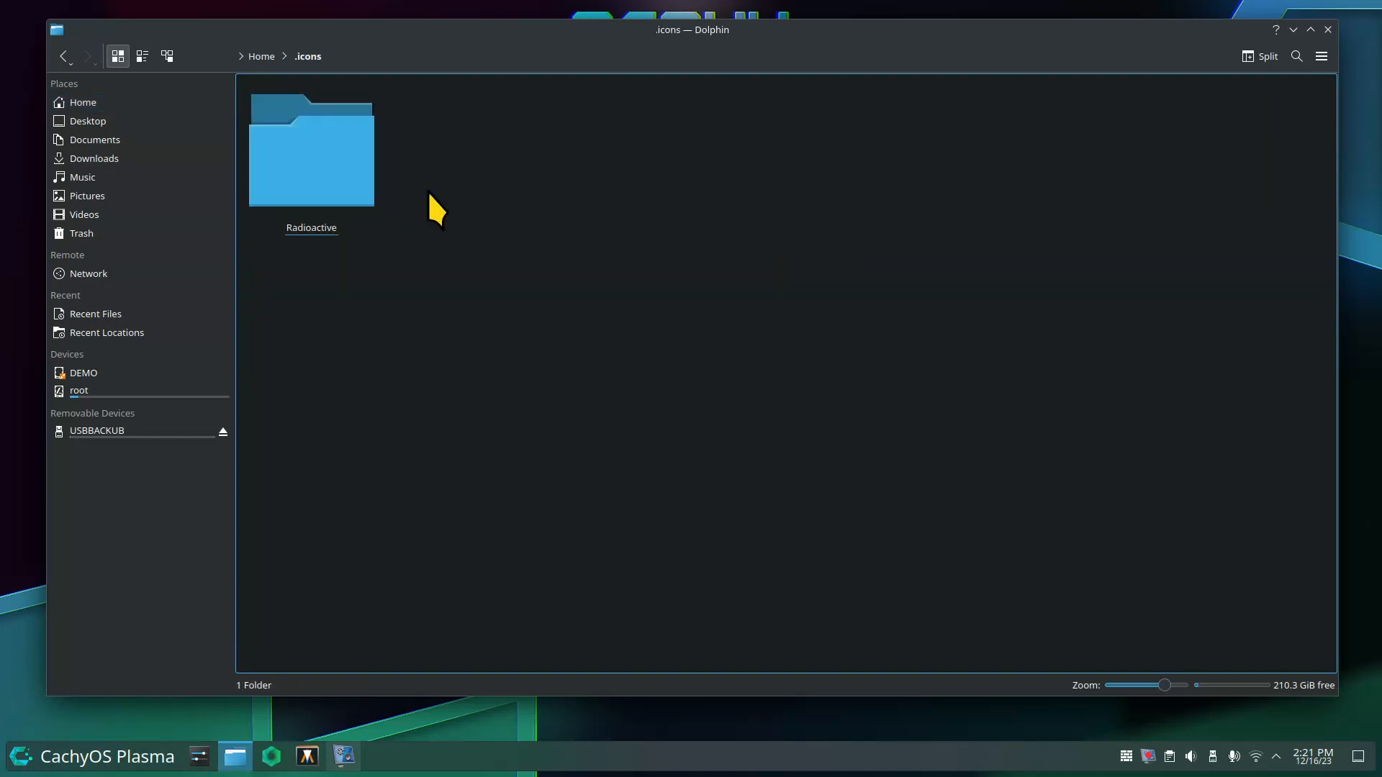
pyautogui.click(271, 57)
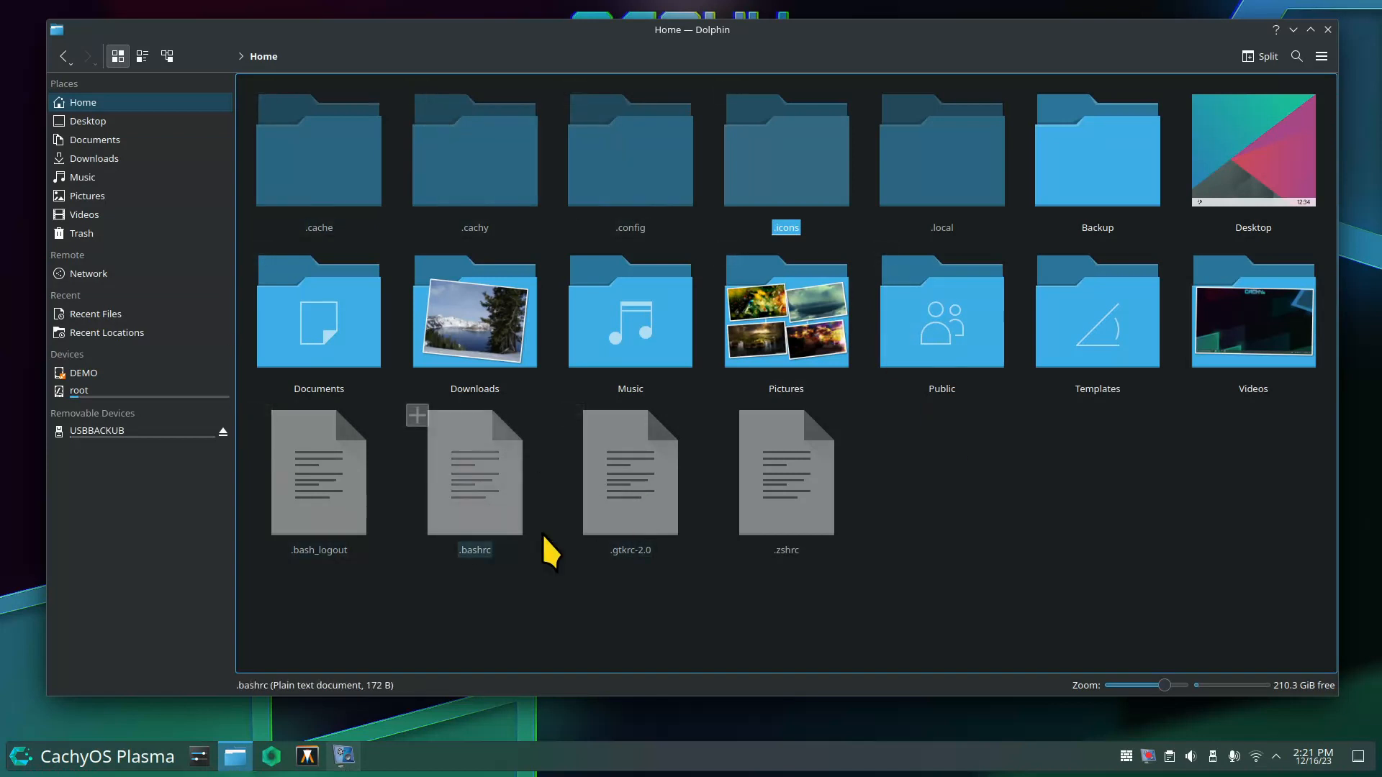
# Hide hidden files again and select all nine Home folders.
pyautogui.click(897, 495)
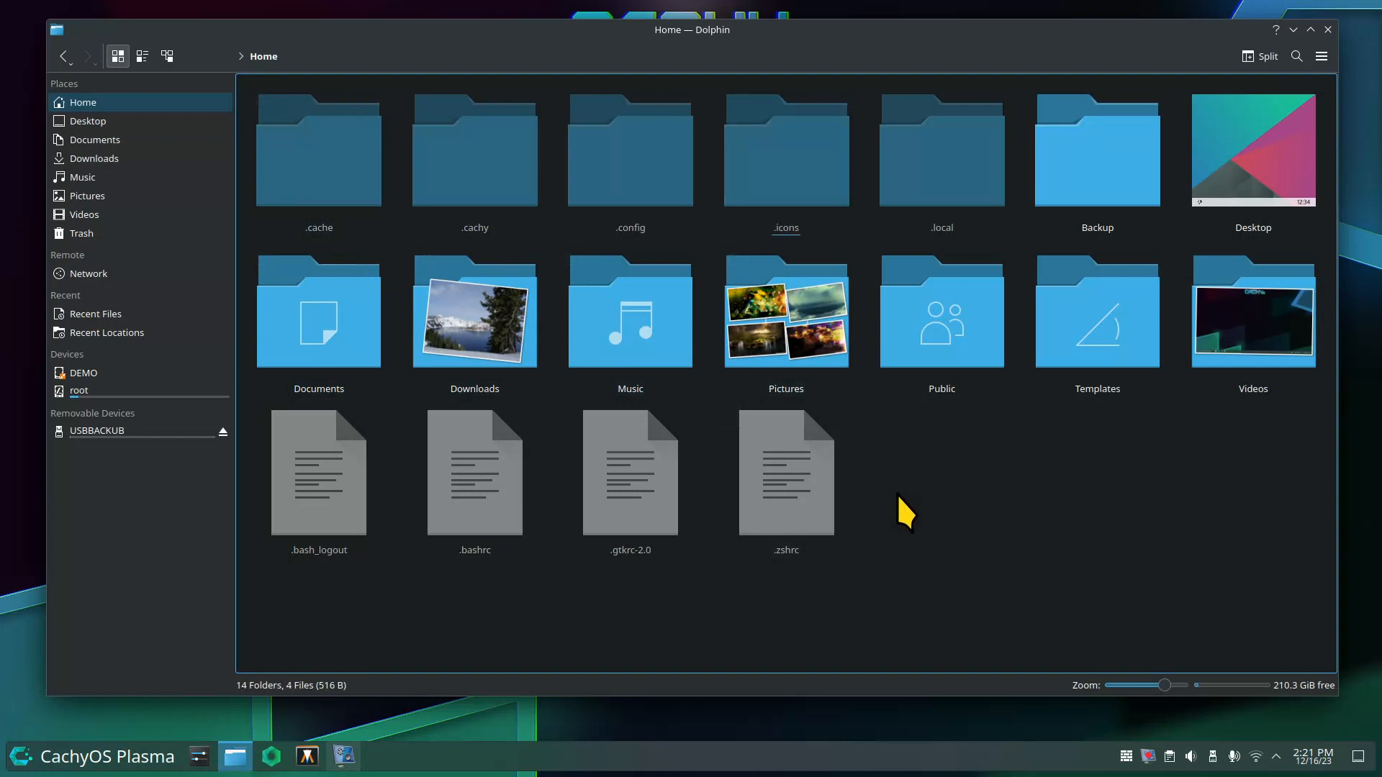
pyautogui.hotkey('ctrl', 'h')
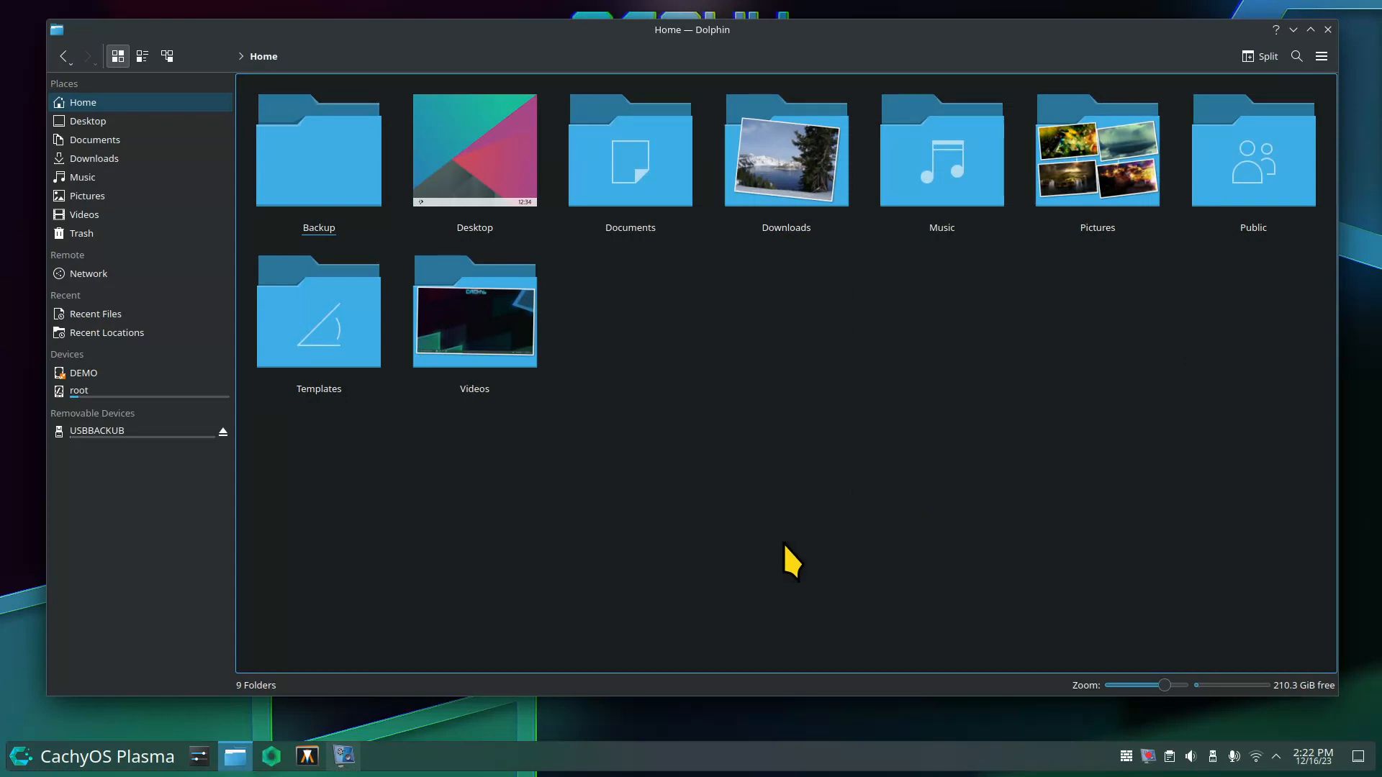
pyautogui.hotkey('ctrl', 'a')
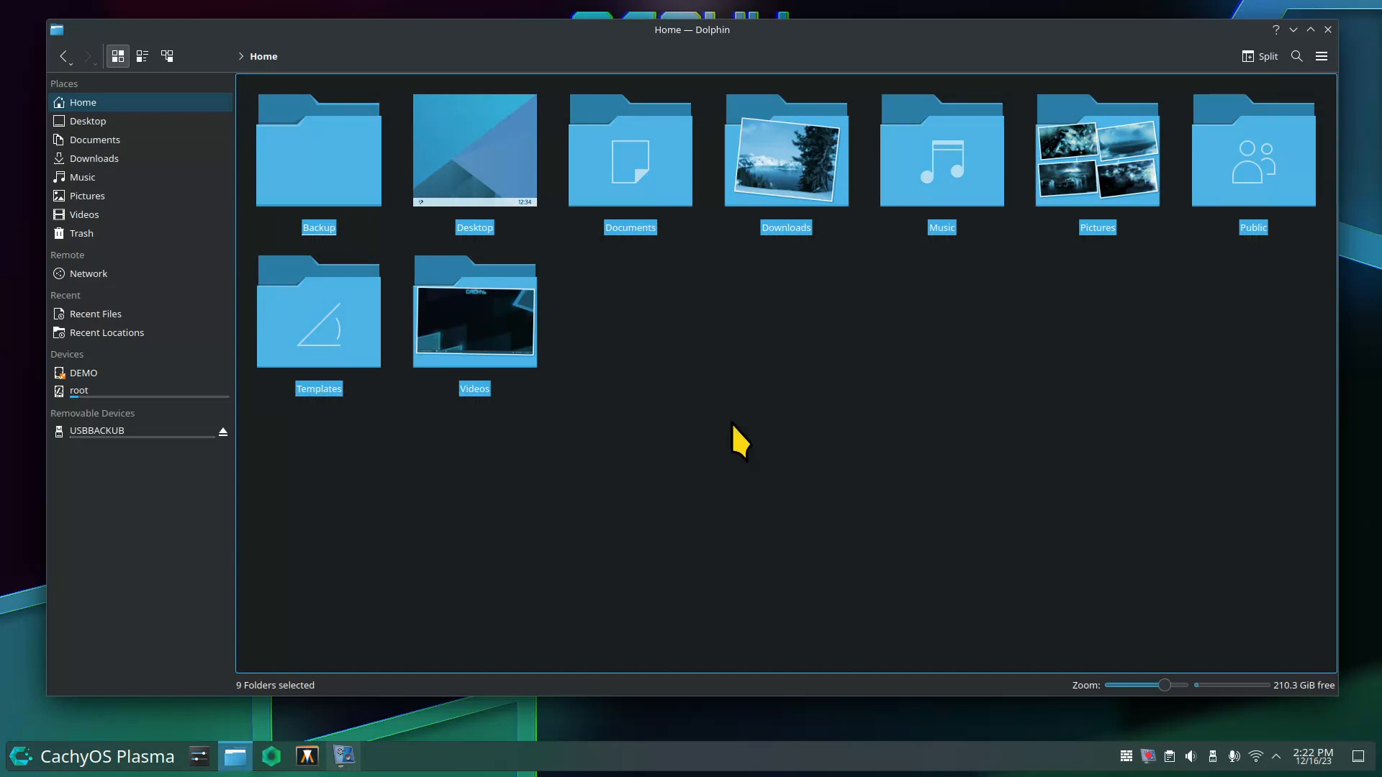
# Deselect Backup and start a 7-zip Compress to Archive for the remaining eight folders.
pyautogui.keyDown('ctrl'); pyautogui.click(324, 167); pyautogui.keyUp('ctrl')
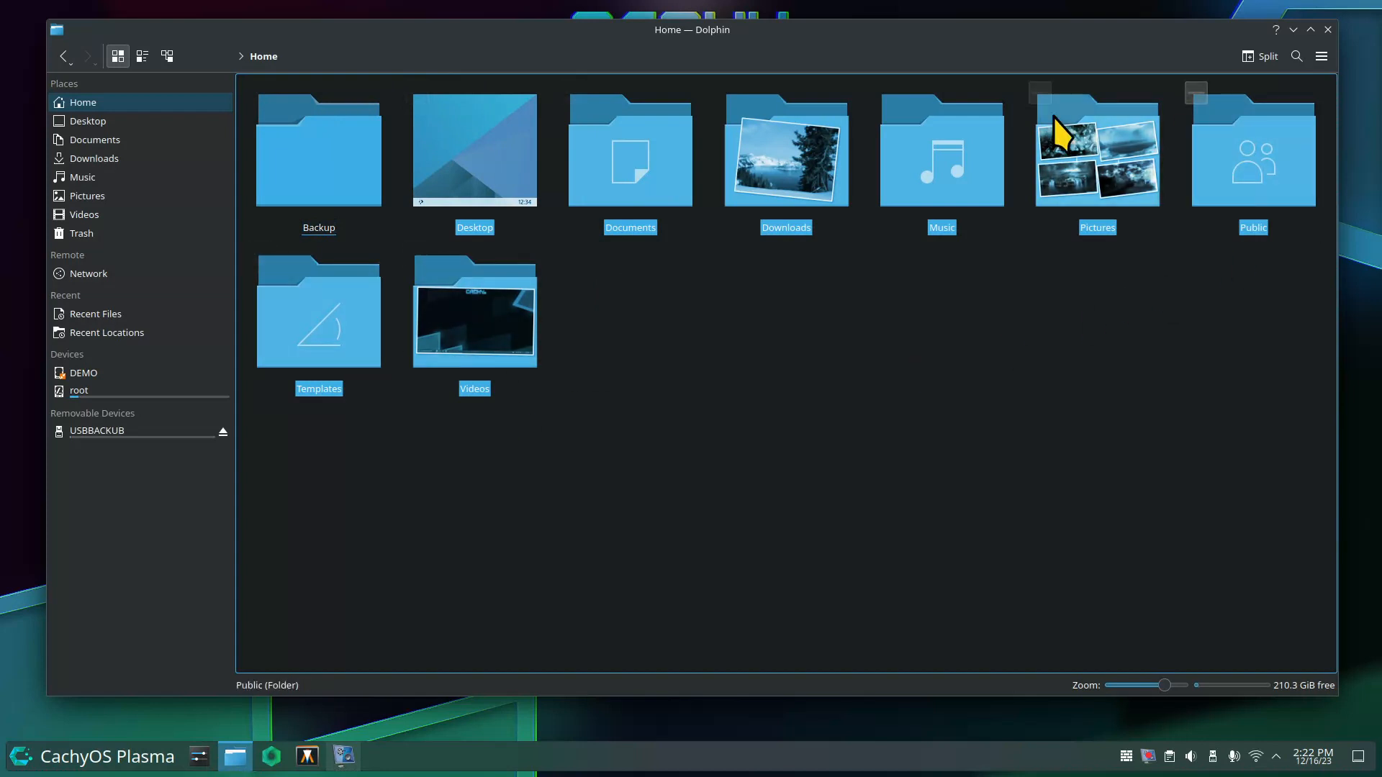
pyautogui.rightClick(326, 309)
pyautogui.moveTo(425, 527)
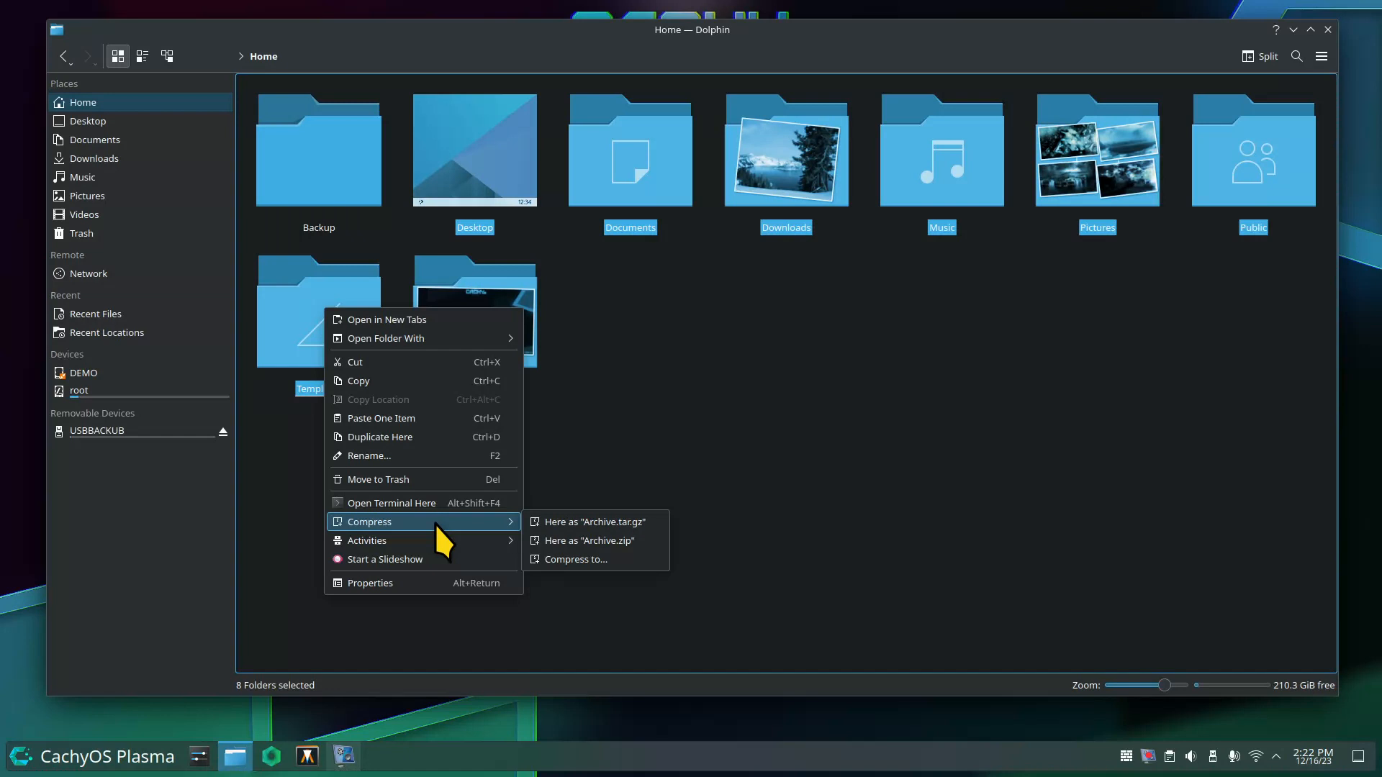
pyautogui.click(637, 559)
pyautogui.moveTo(646, 222); pyautogui.dragTo(810, 340)
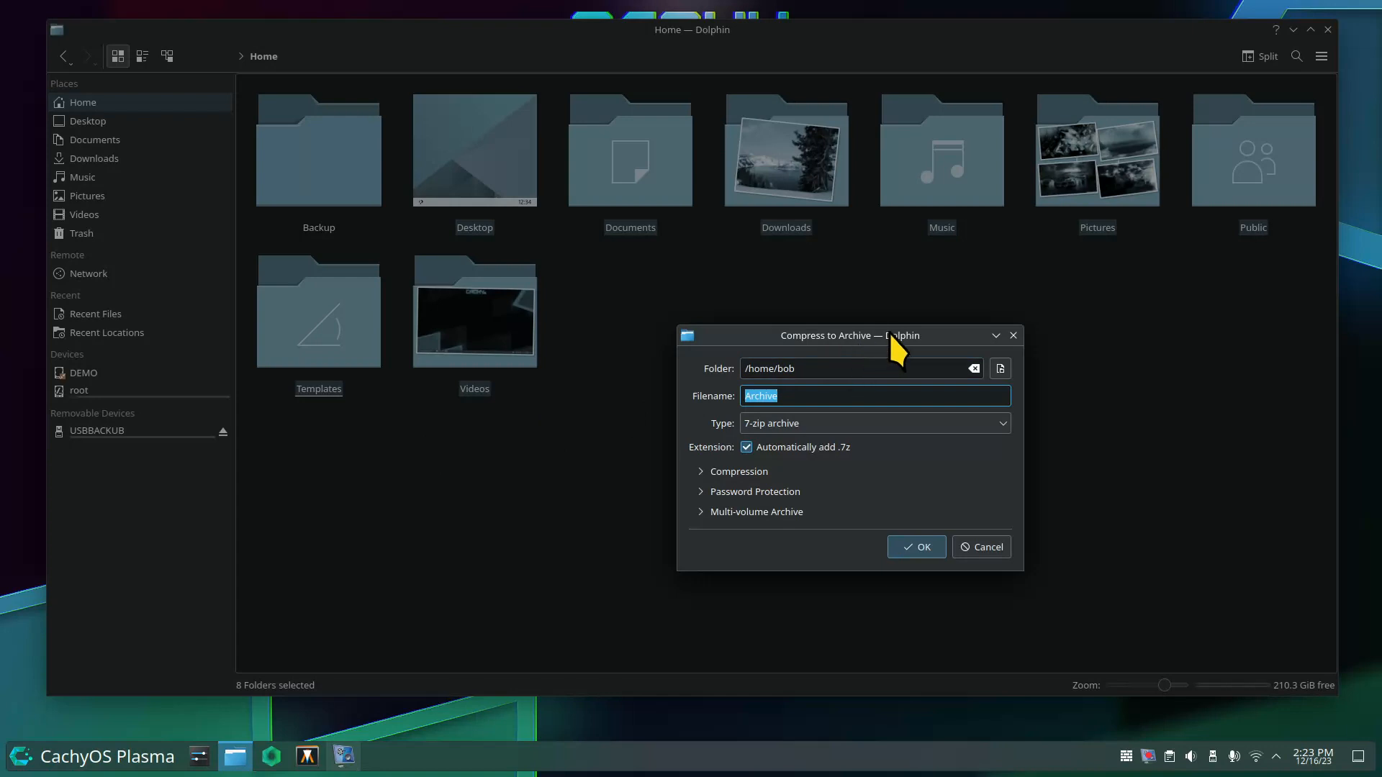
# Rename the archive to Archive-12-16-23, keeping 7-zip type and /home/bob destination.
pyautogui.moveTo(888, 334); pyautogui.dragTo(801, 294)
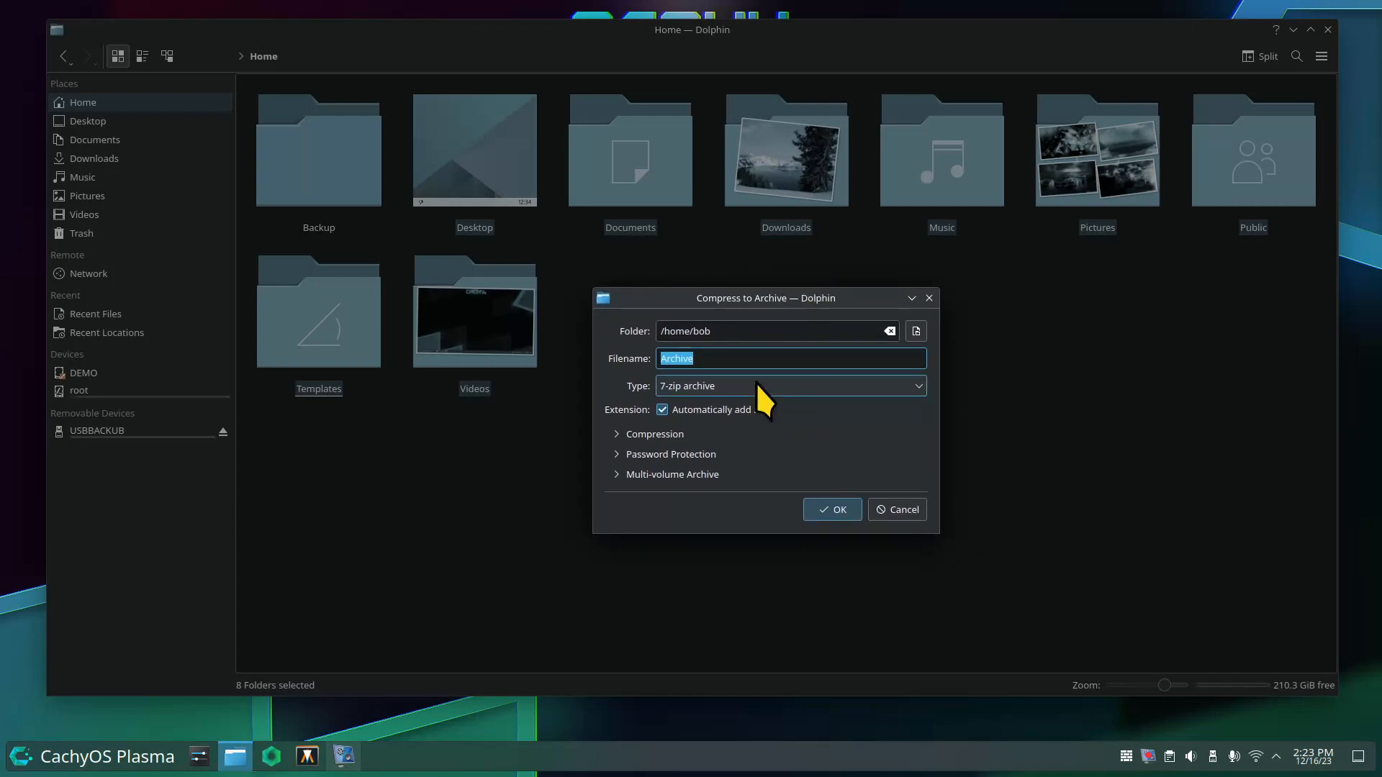
pyautogui.click(716, 332)
pyautogui.tripleClick(696, 329)
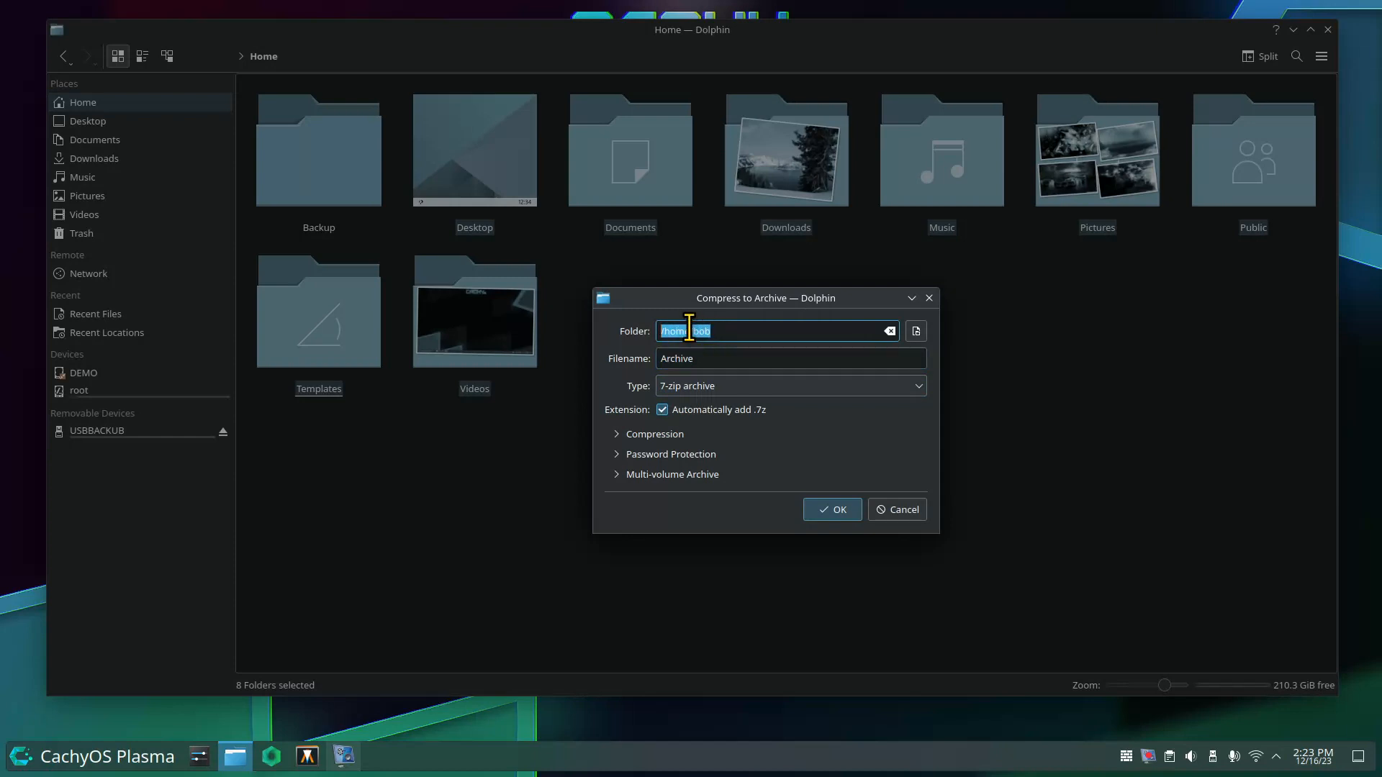
pyautogui.click(718, 333)
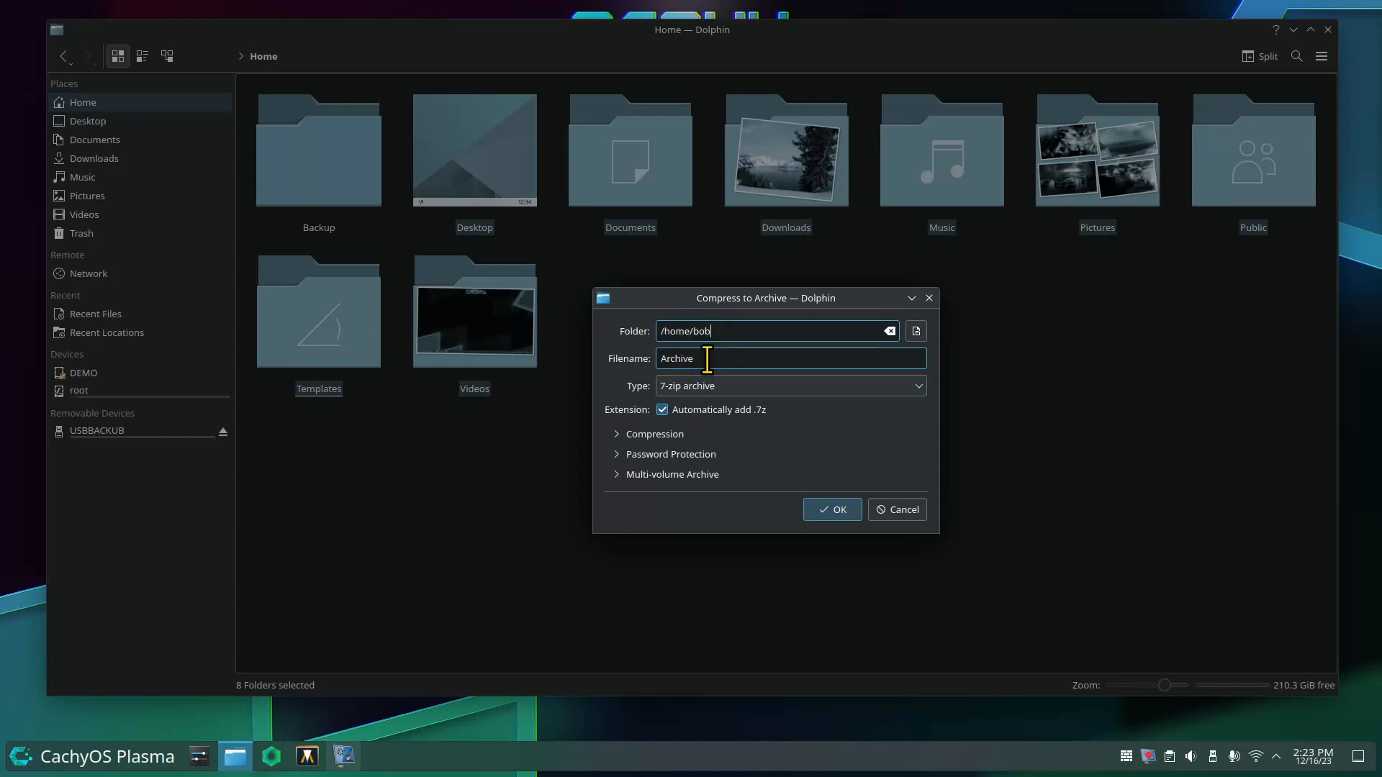
pyautogui.click(706, 359)
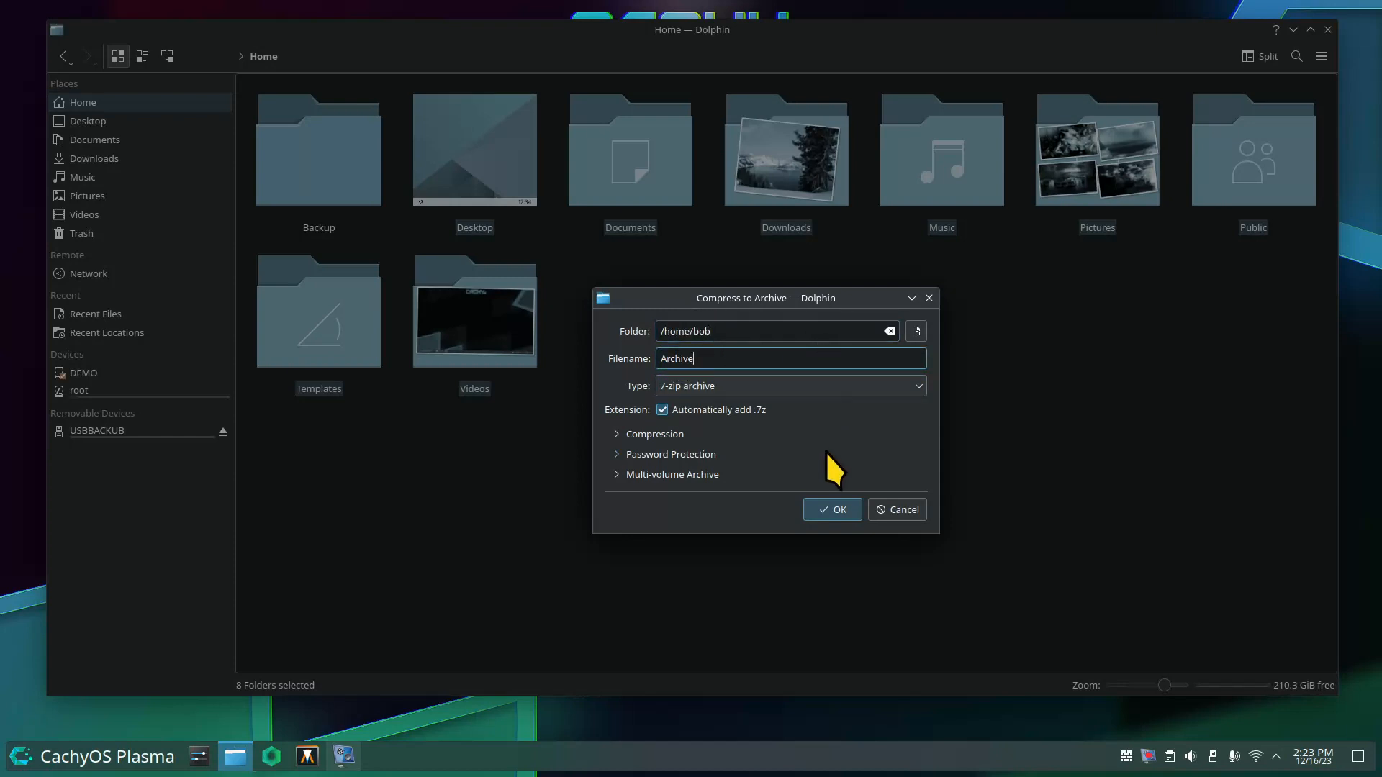
pyautogui.click(1314, 757)
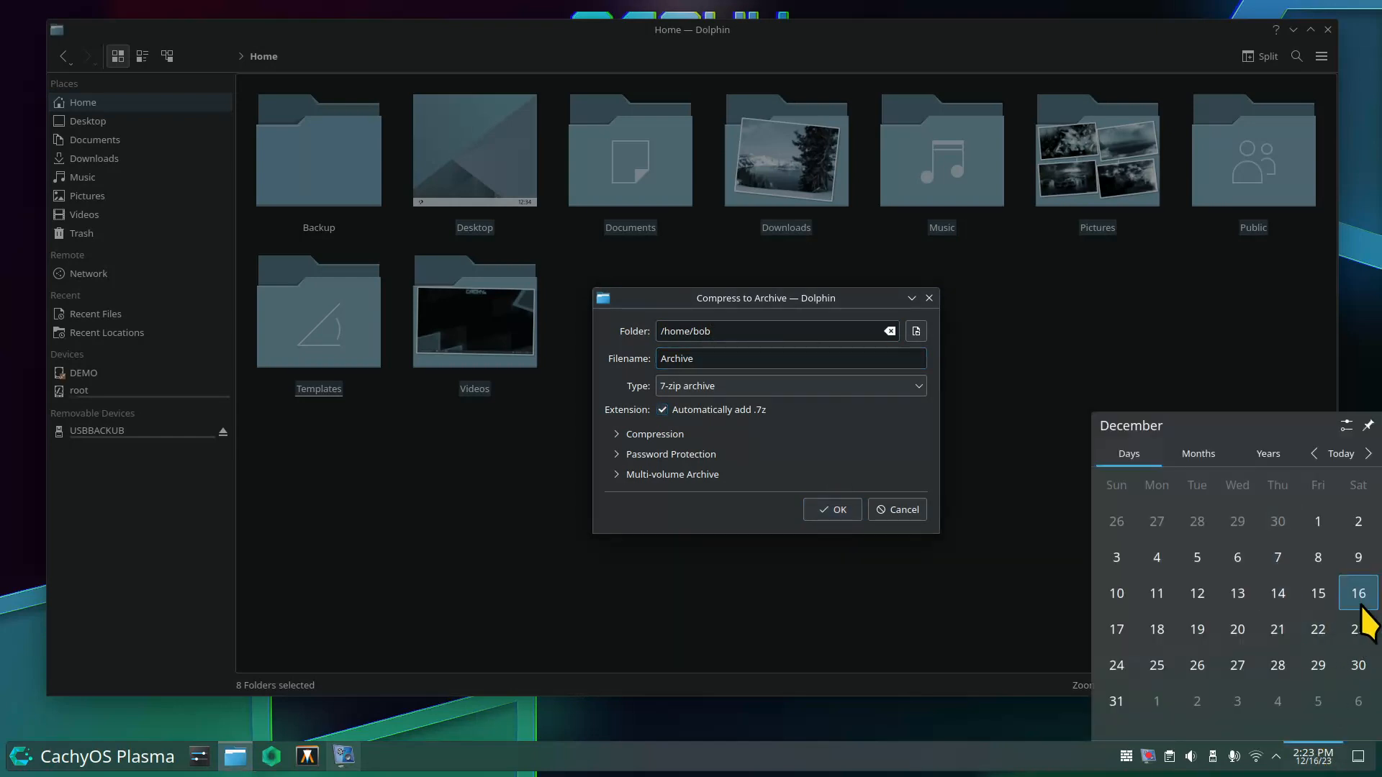
pyautogui.click(714, 361)
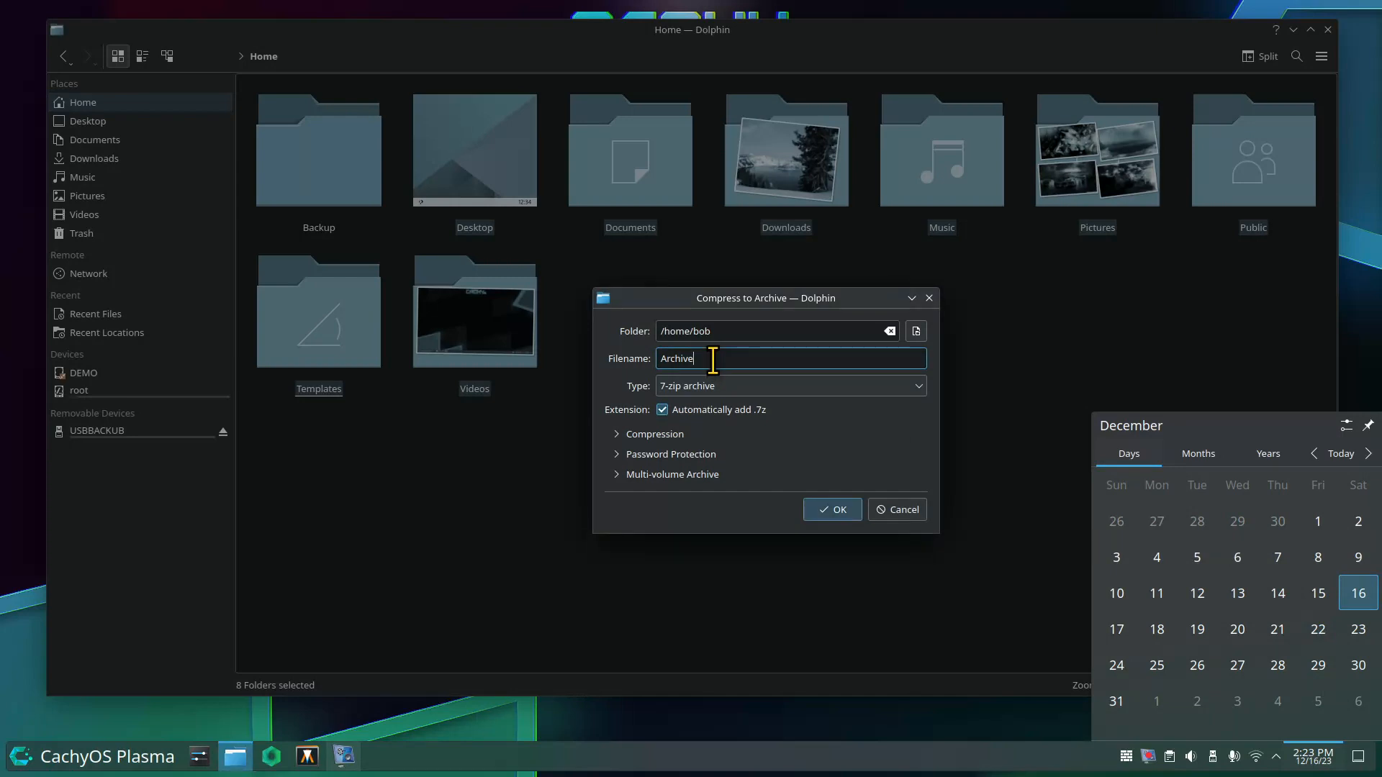
pyautogui.write('-1')
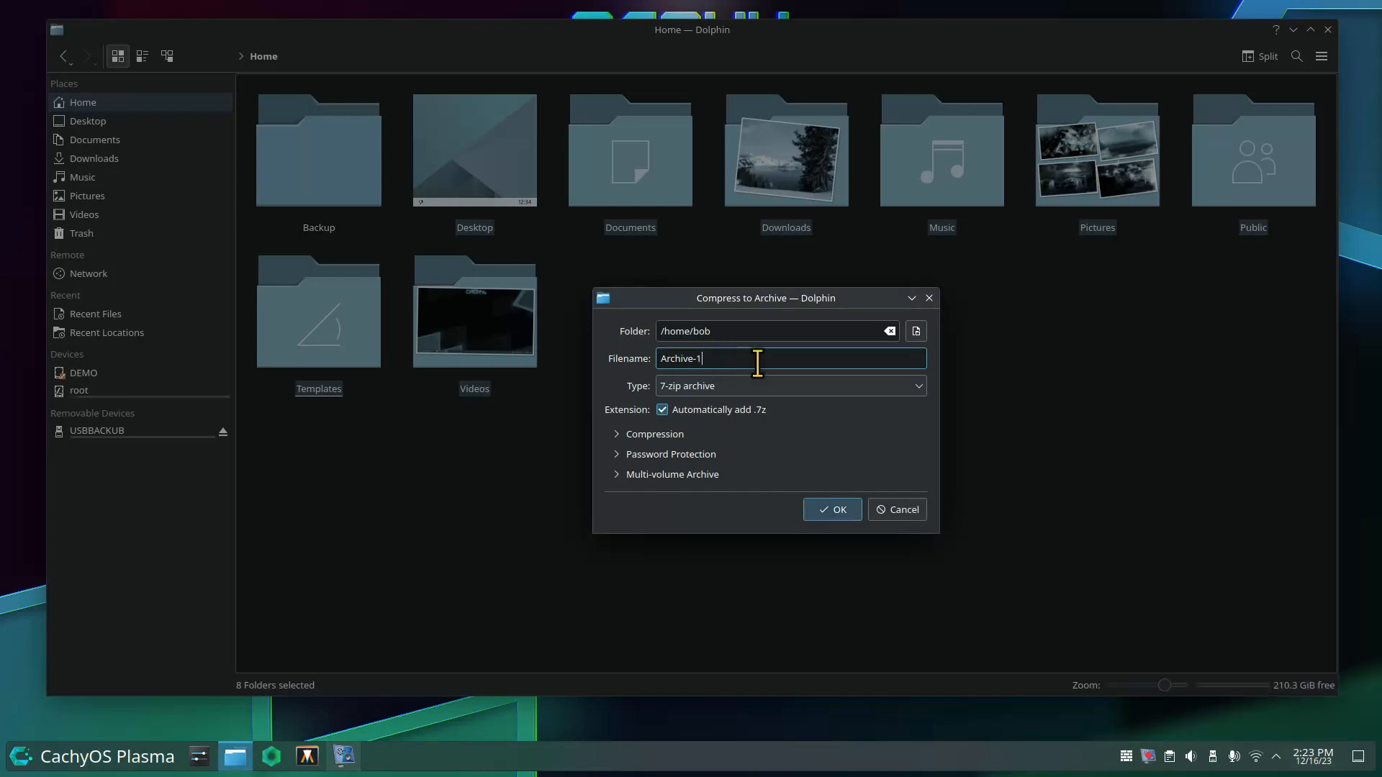
pyautogui.write('2-16-23')
pyautogui.press('BackSpace')
pyautogui.write('3')
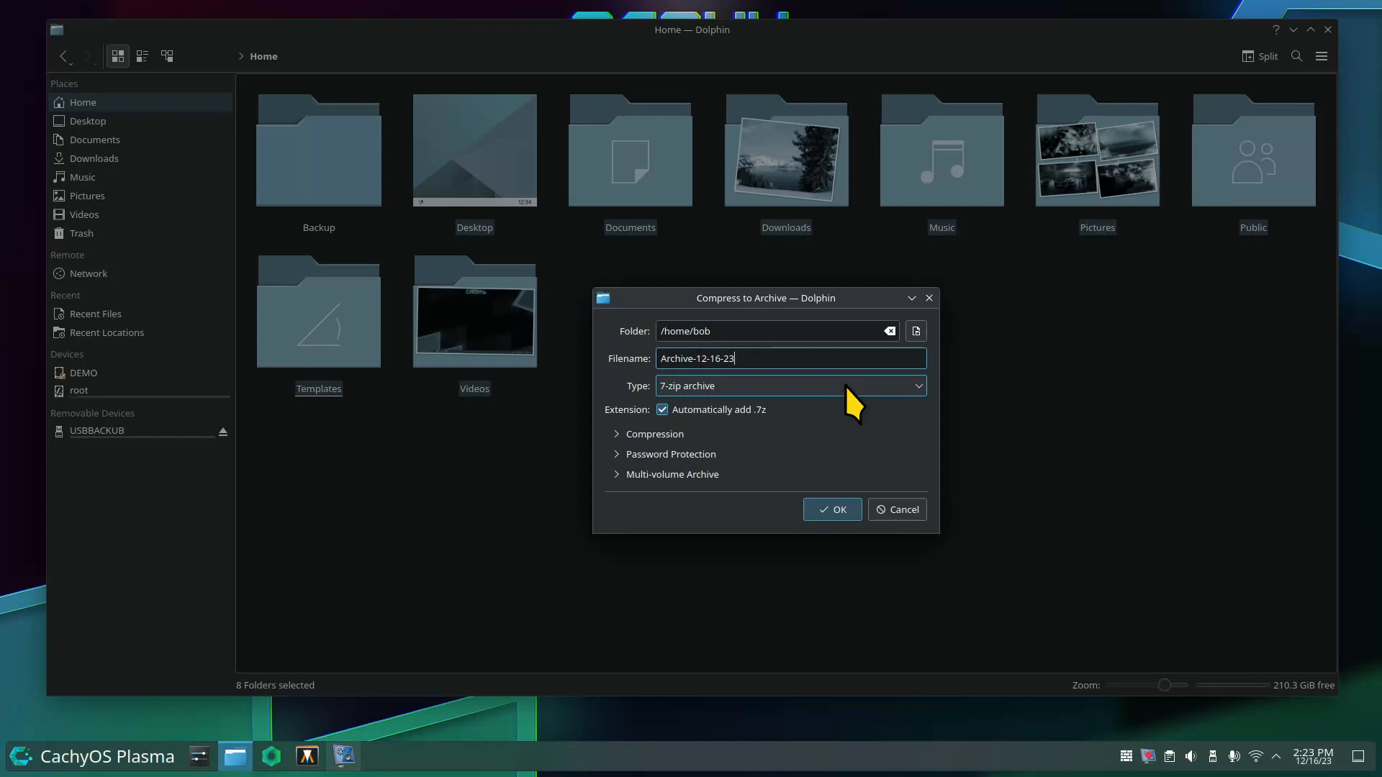
# Switch the archive type to Tar archive, making the file Archive-12-16-23.tar.
pyautogui.click(757, 385)
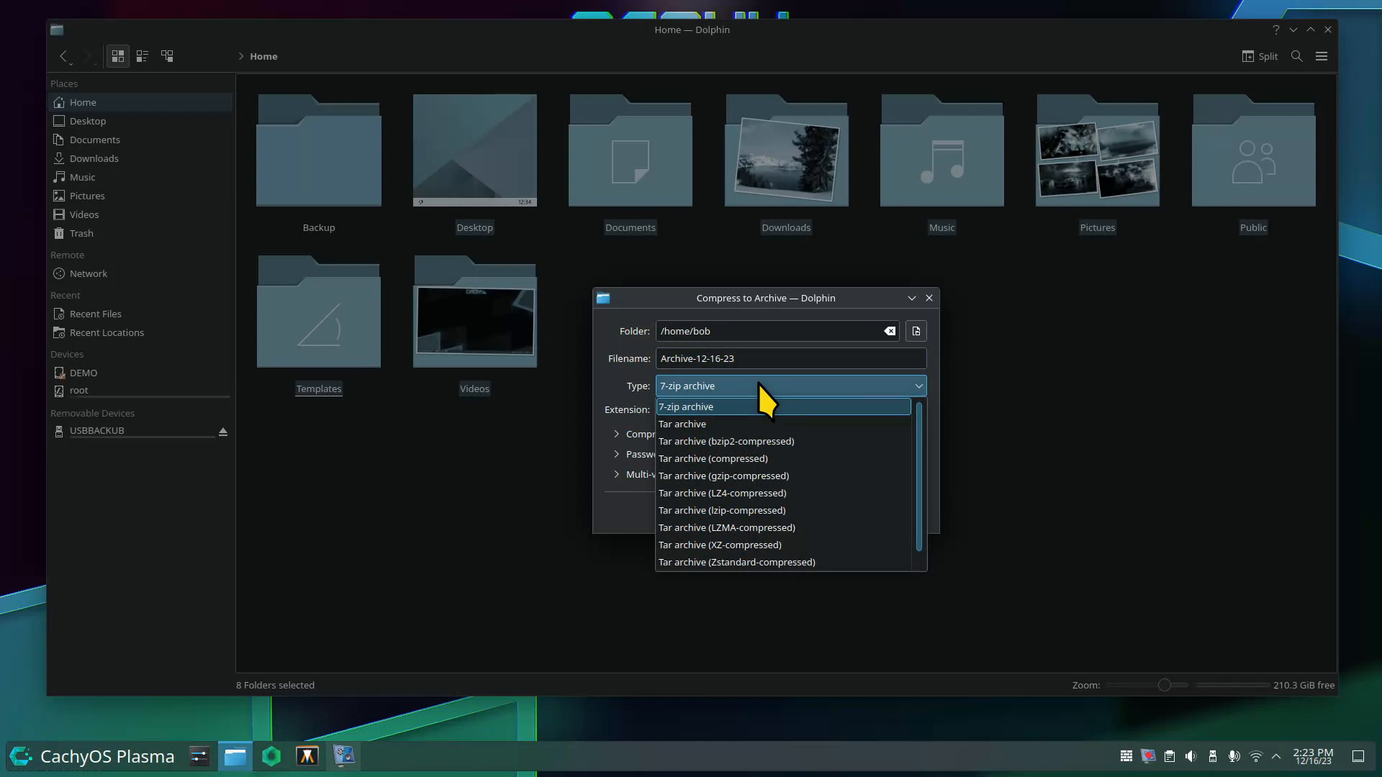
pyautogui.click(714, 425)
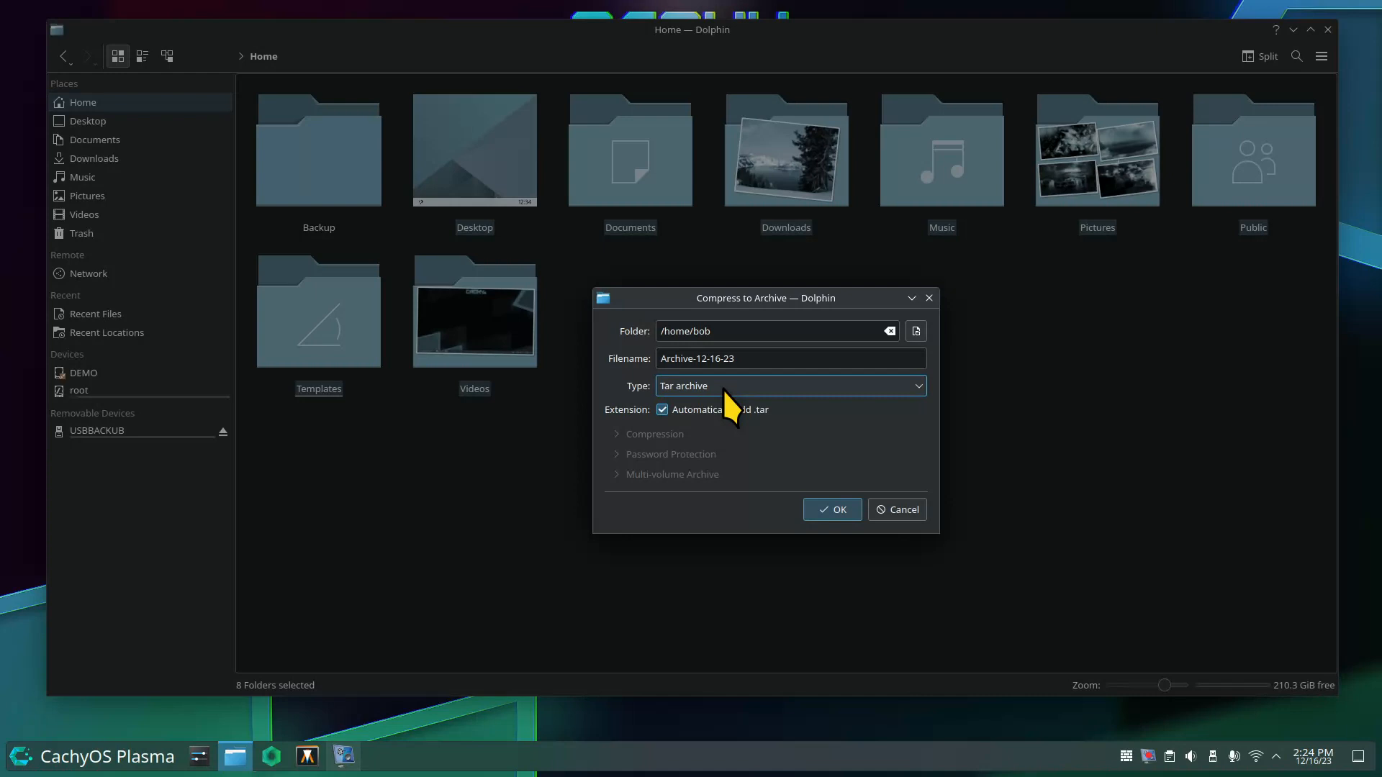
pyautogui.click(723, 389)
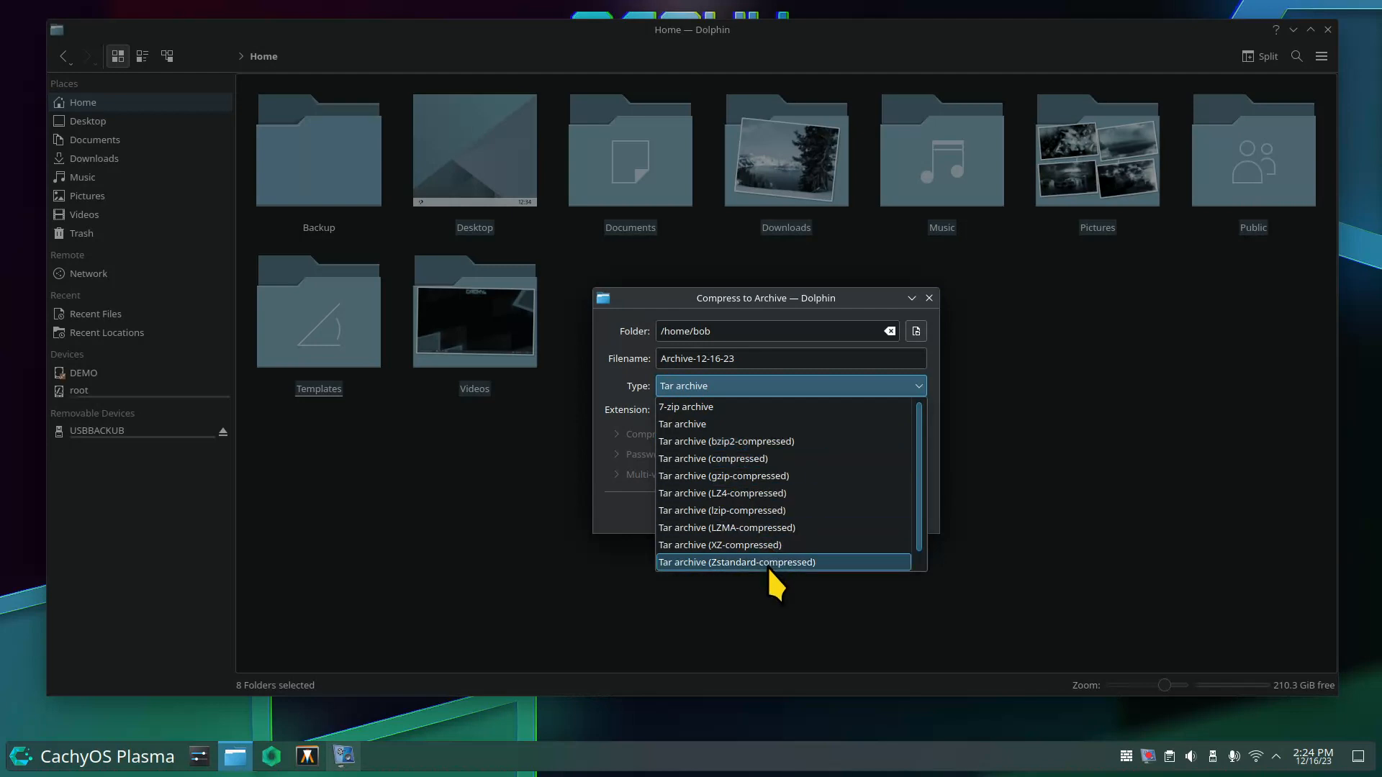
pyautogui.scroll(-1, 919, 554)
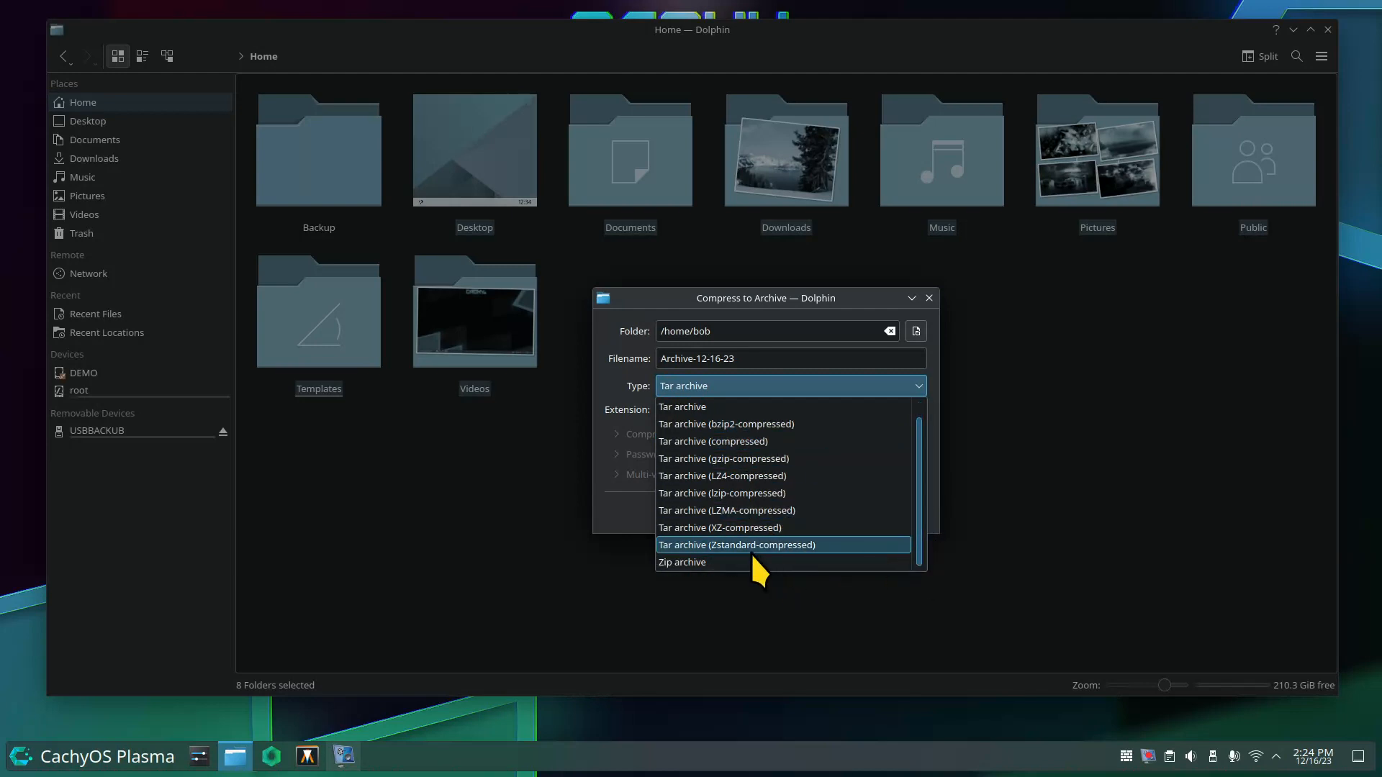
pyautogui.click(739, 385)
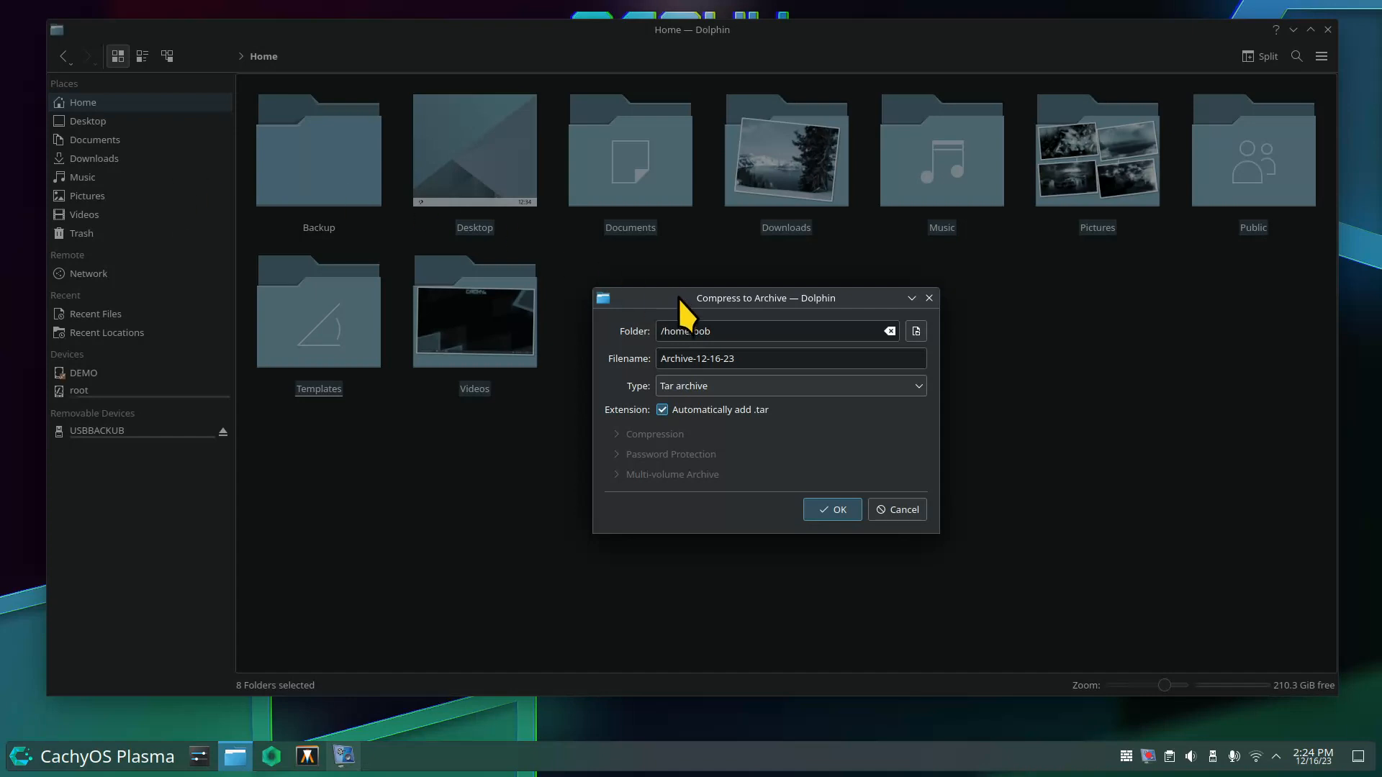
pyautogui.moveTo(679, 296); pyautogui.dragTo(668, 259)
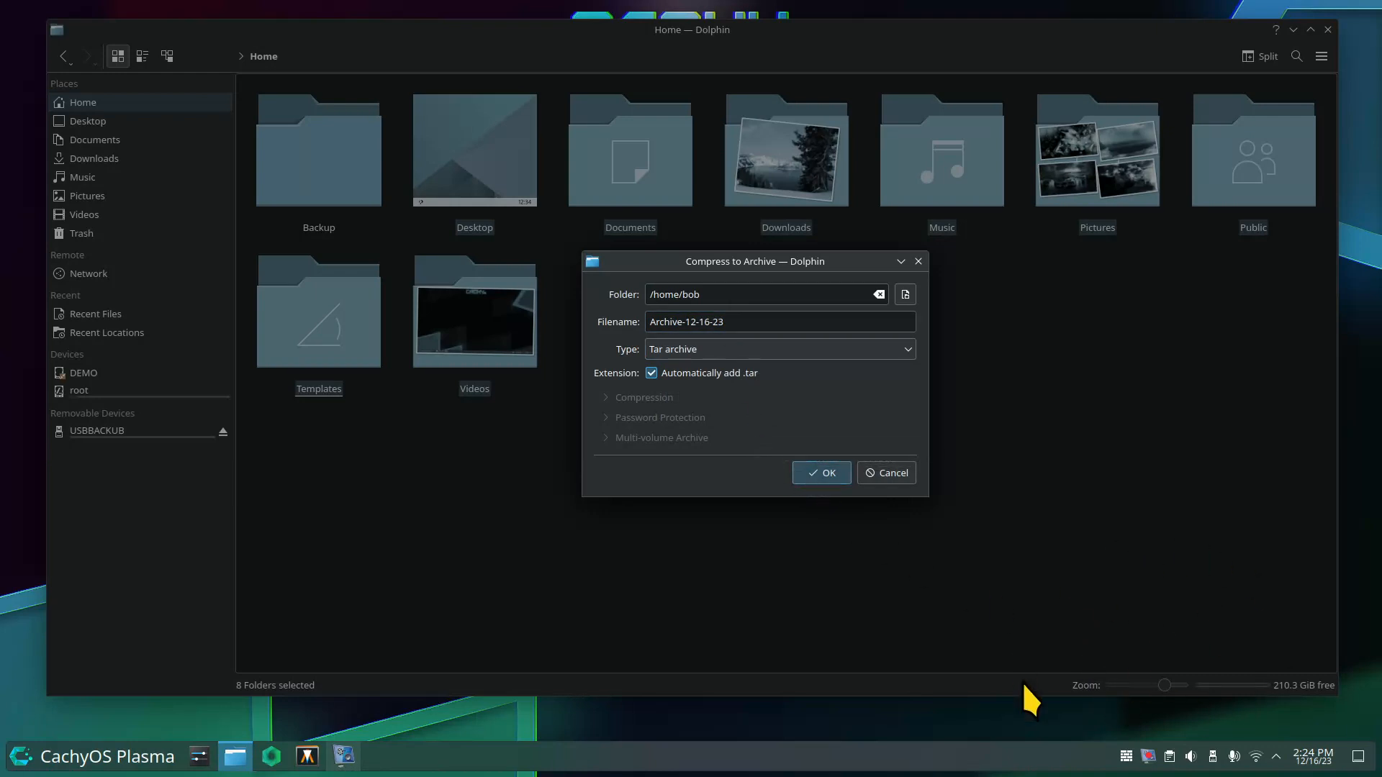
# Compress the eight folders into Archive-12-16-23.tar and bring up its Properties.
pyautogui.click(827, 473)
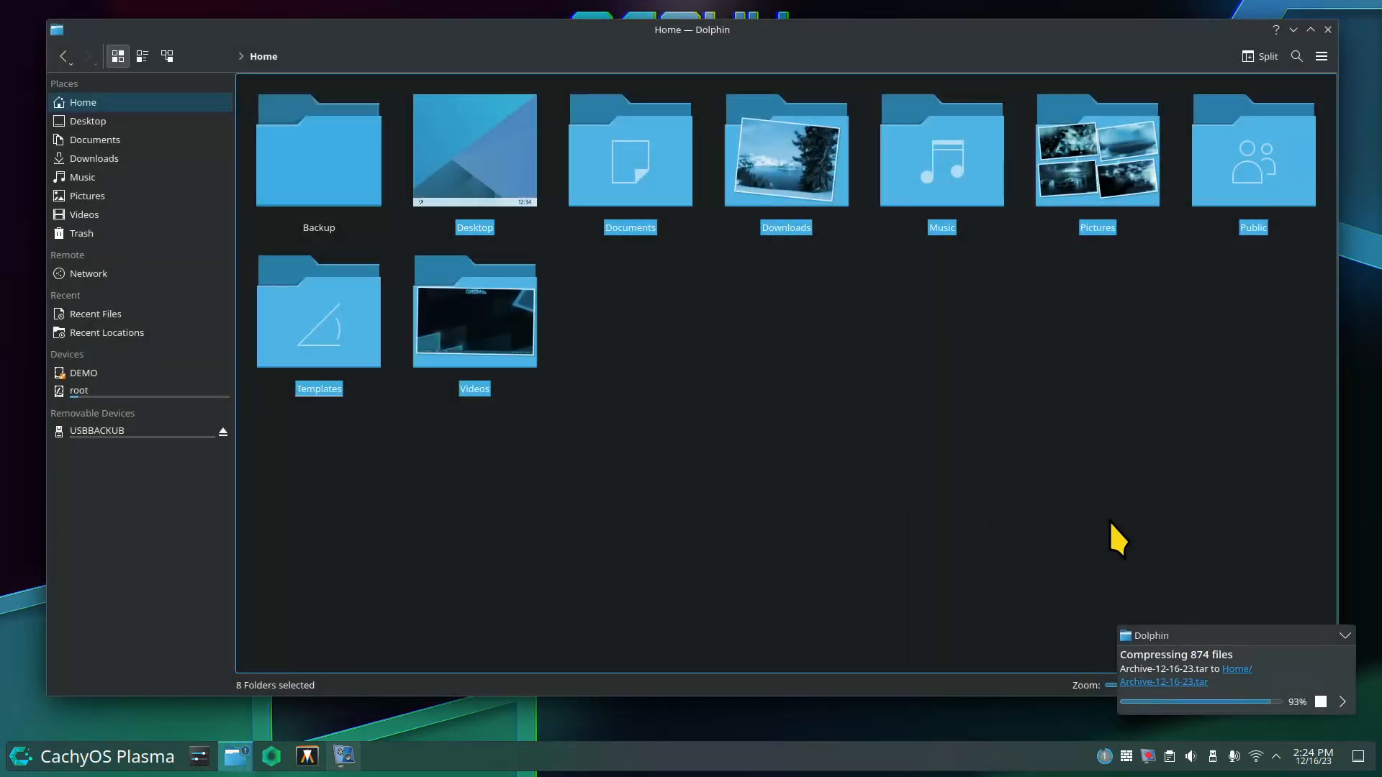
pyautogui.click(1090, 494)
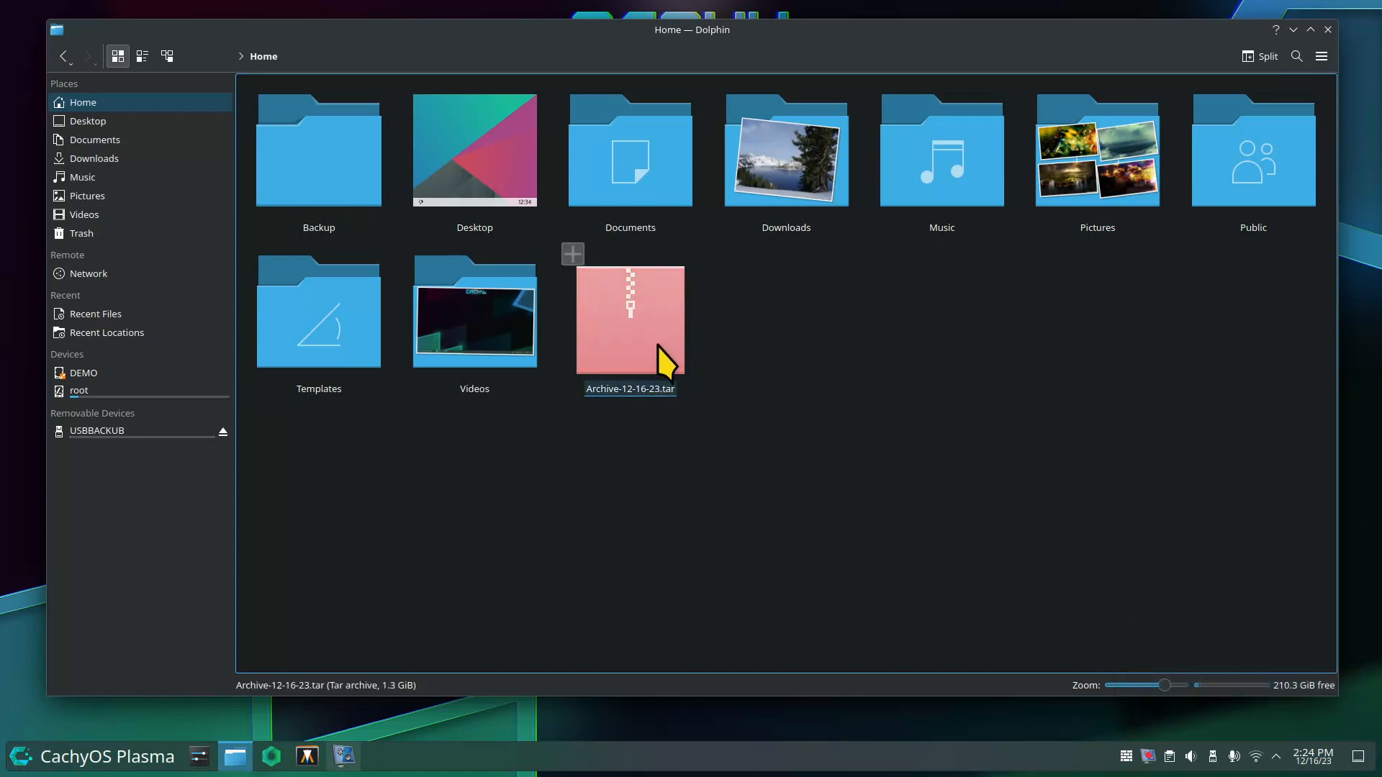
pyautogui.rightClick(632, 323)
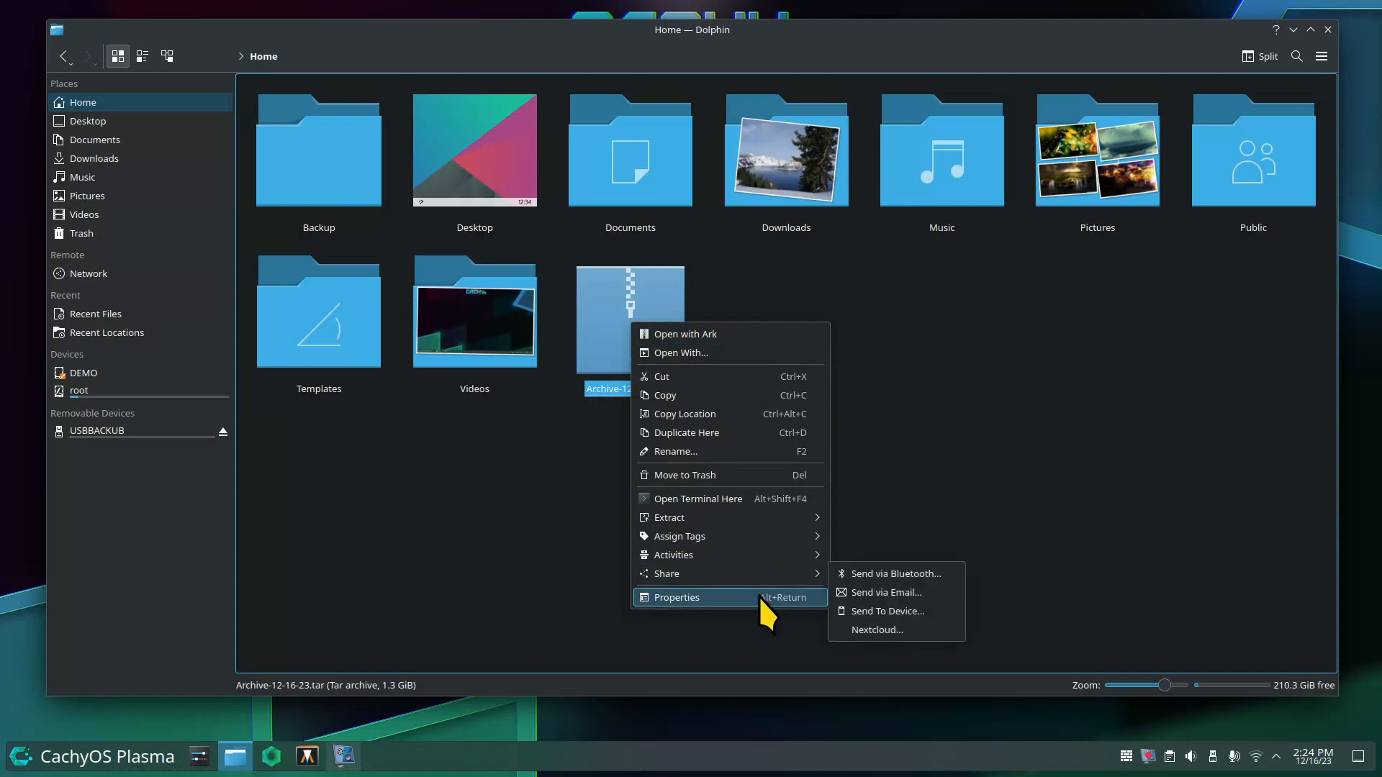
pyautogui.click(758, 597)
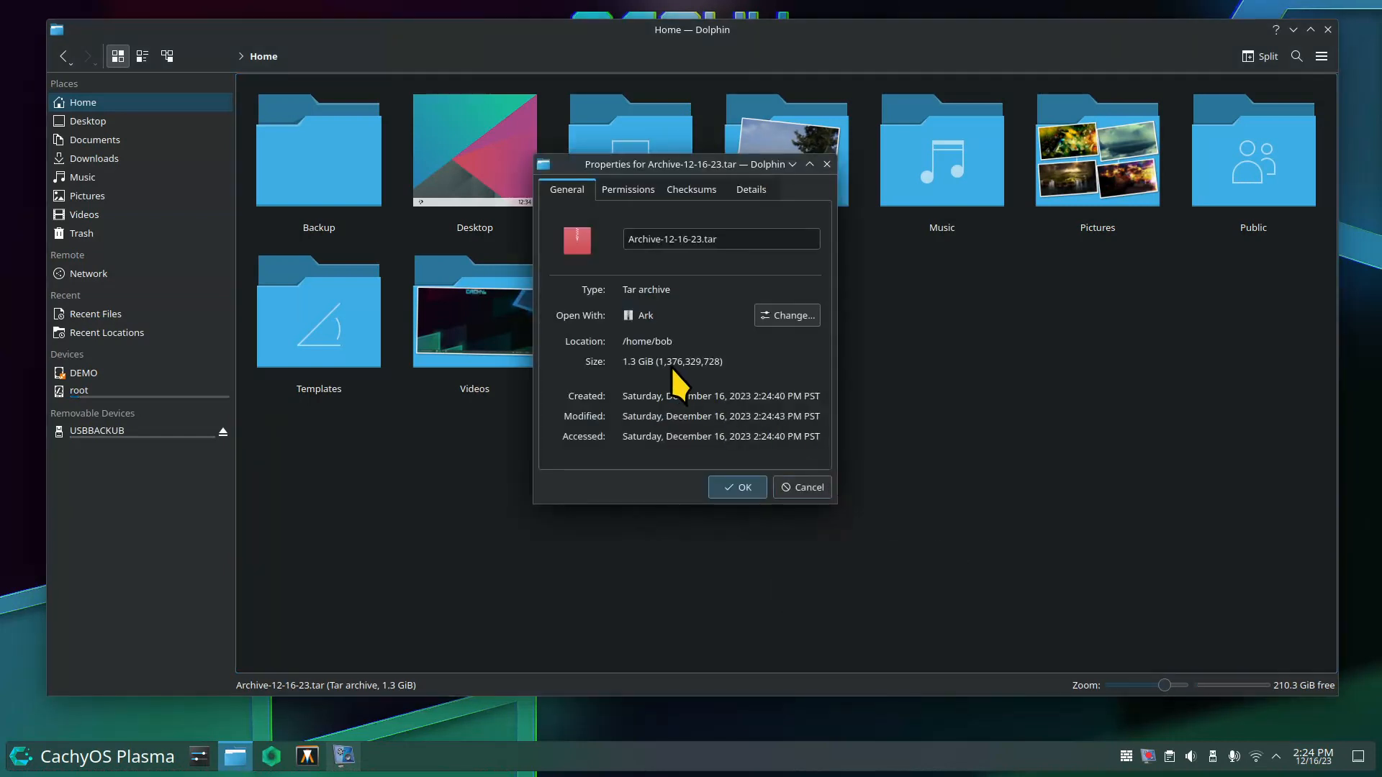
# Confirm the archive's 1.3 GiB size, close Properties, and drag it onto Backup.
pyautogui.moveTo(637, 171); pyautogui.dragTo(840, 257)
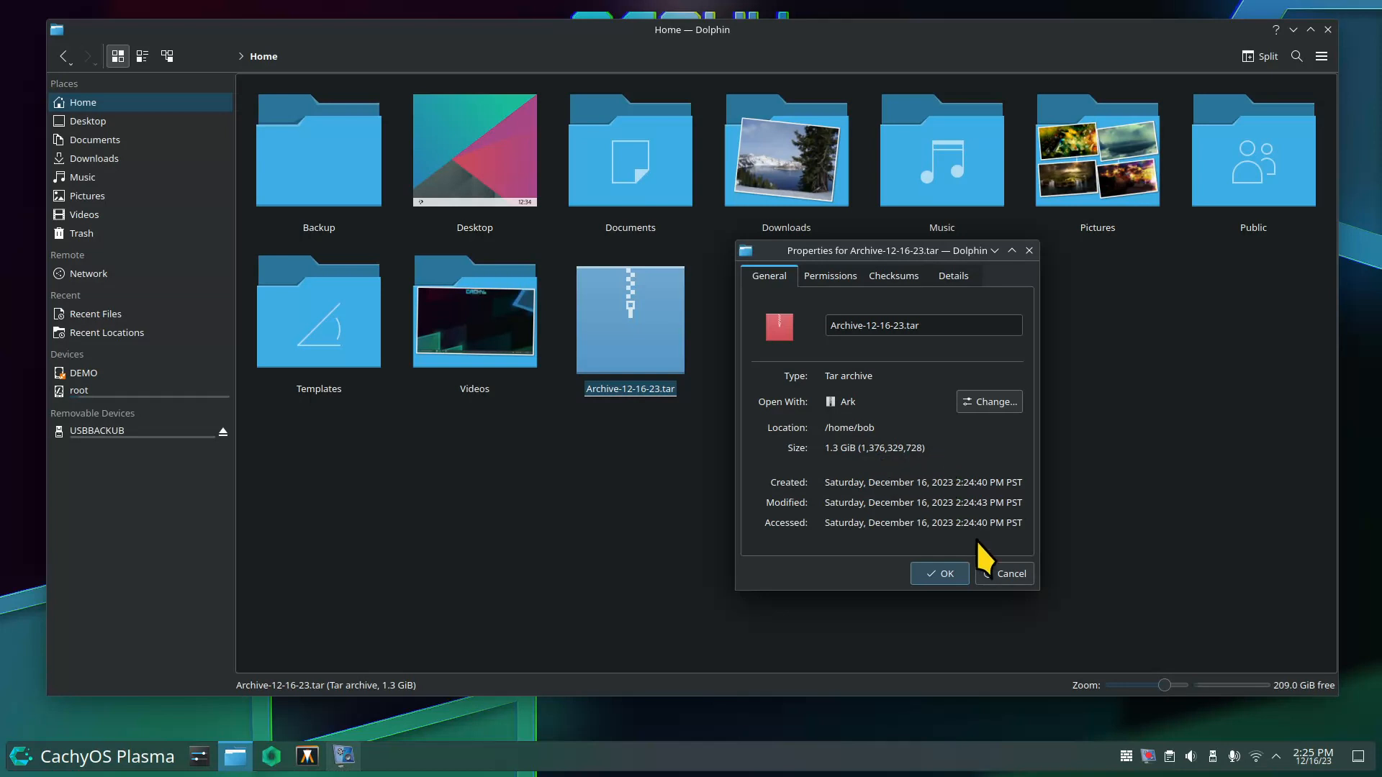
pyautogui.click(985, 568)
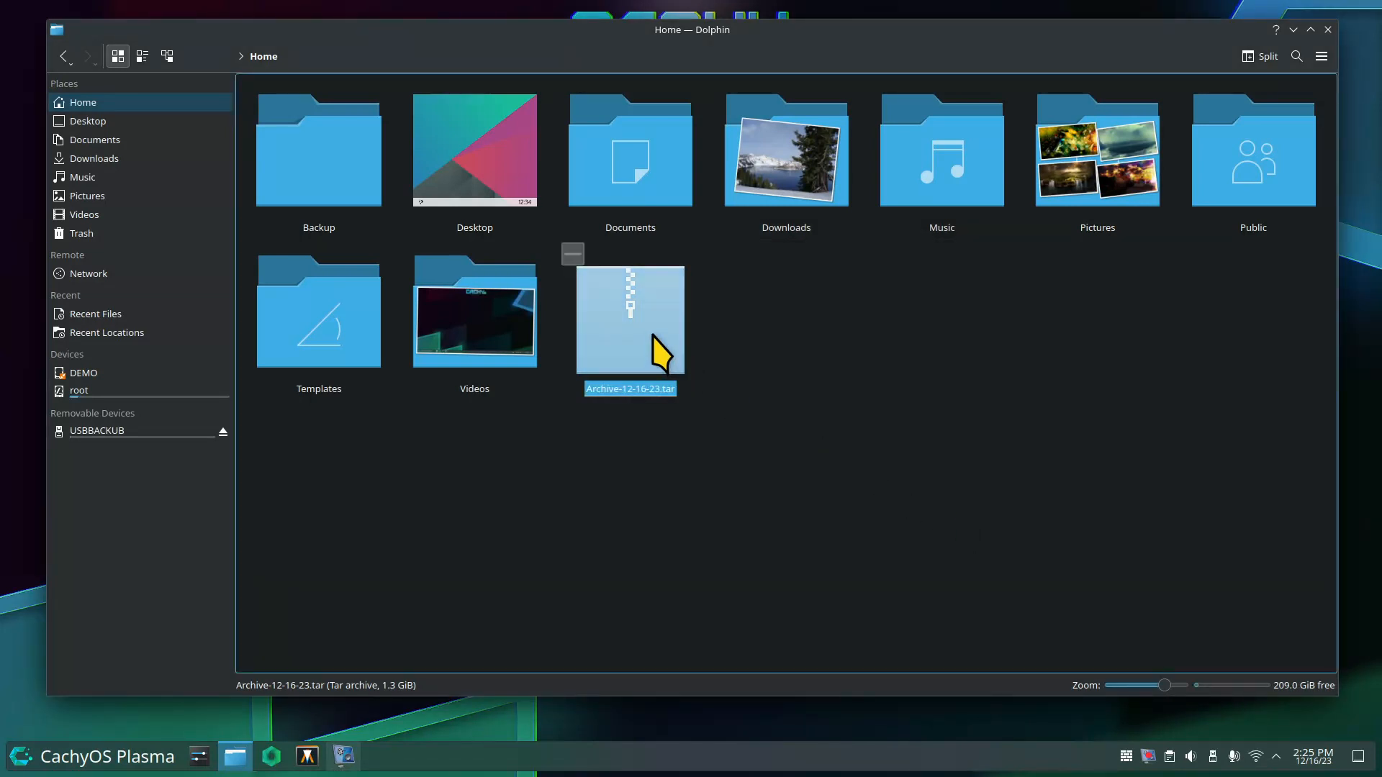
pyautogui.moveTo(655, 349); pyautogui.dragTo(323, 90)
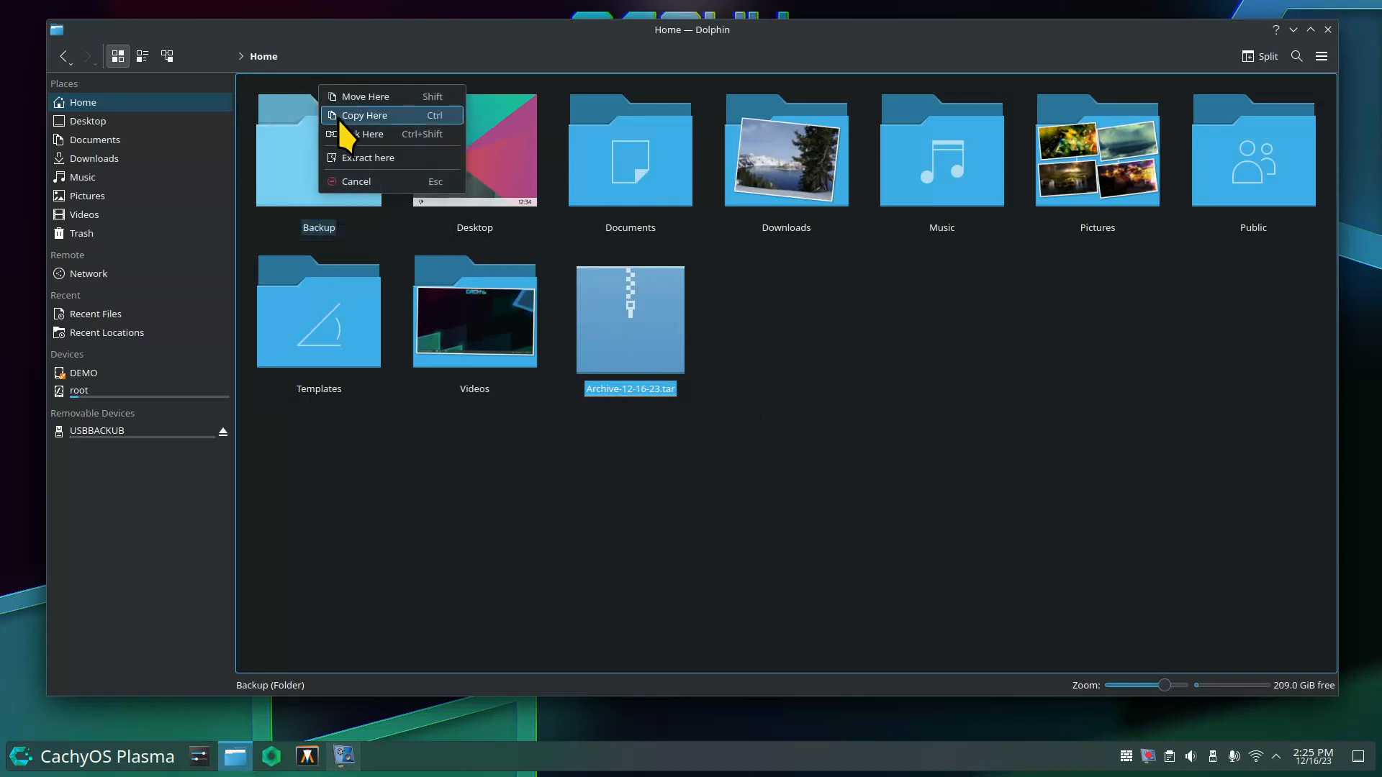
# Move Archive-12-16-23.tar into Backup, check it there, then return to Home.
pyautogui.click(356, 95)
pyautogui.doubleClick(317, 140)
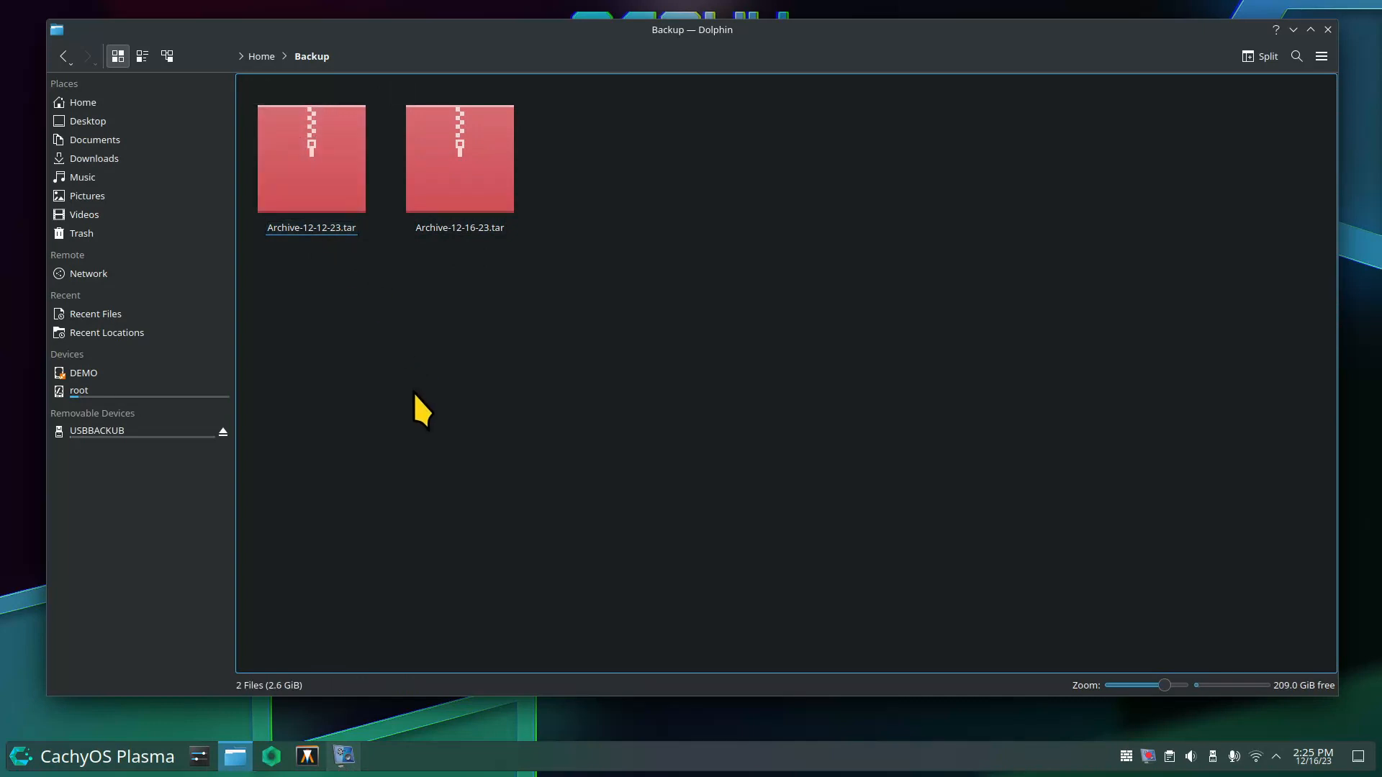
pyautogui.click(124, 106)
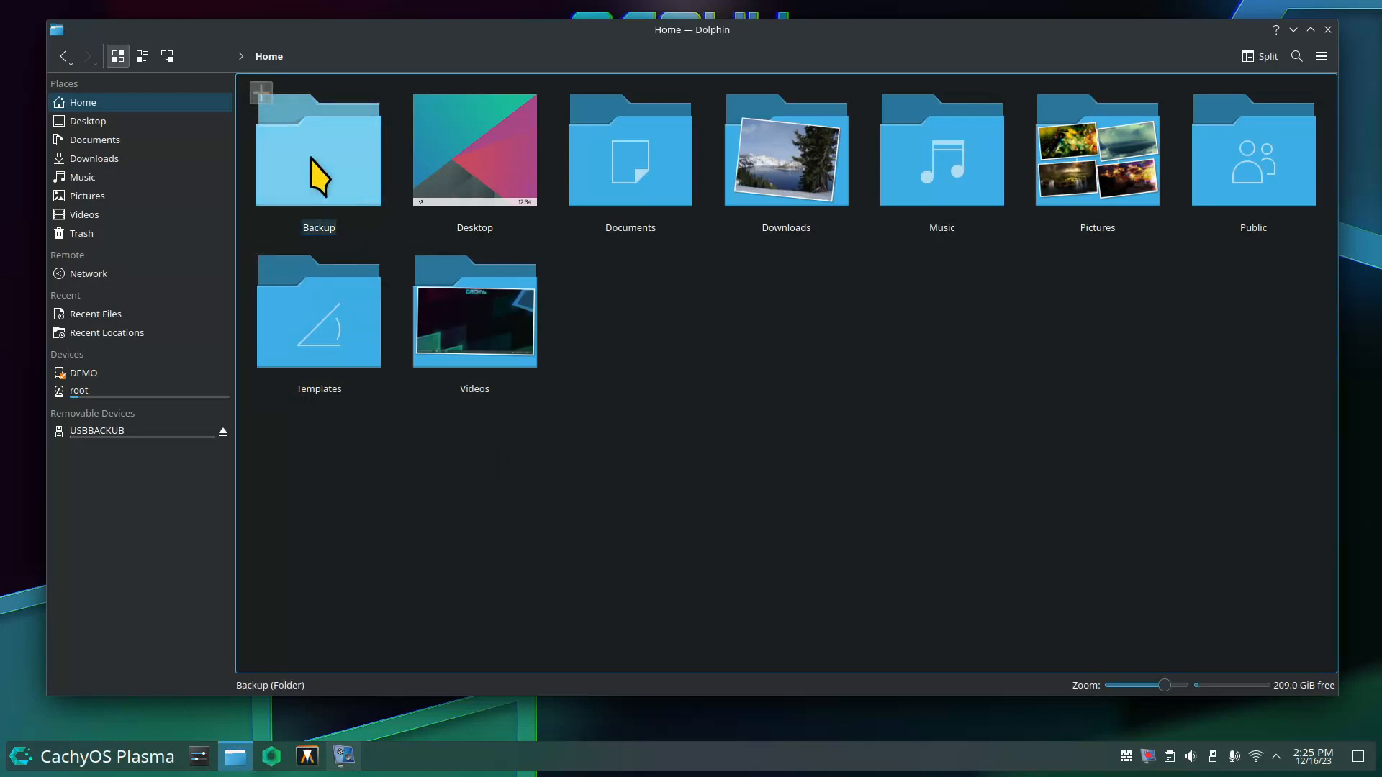
# Glance at the empty USBBACKUB drive, then return Home and open the Backup folder.
pyautogui.click(308, 177)
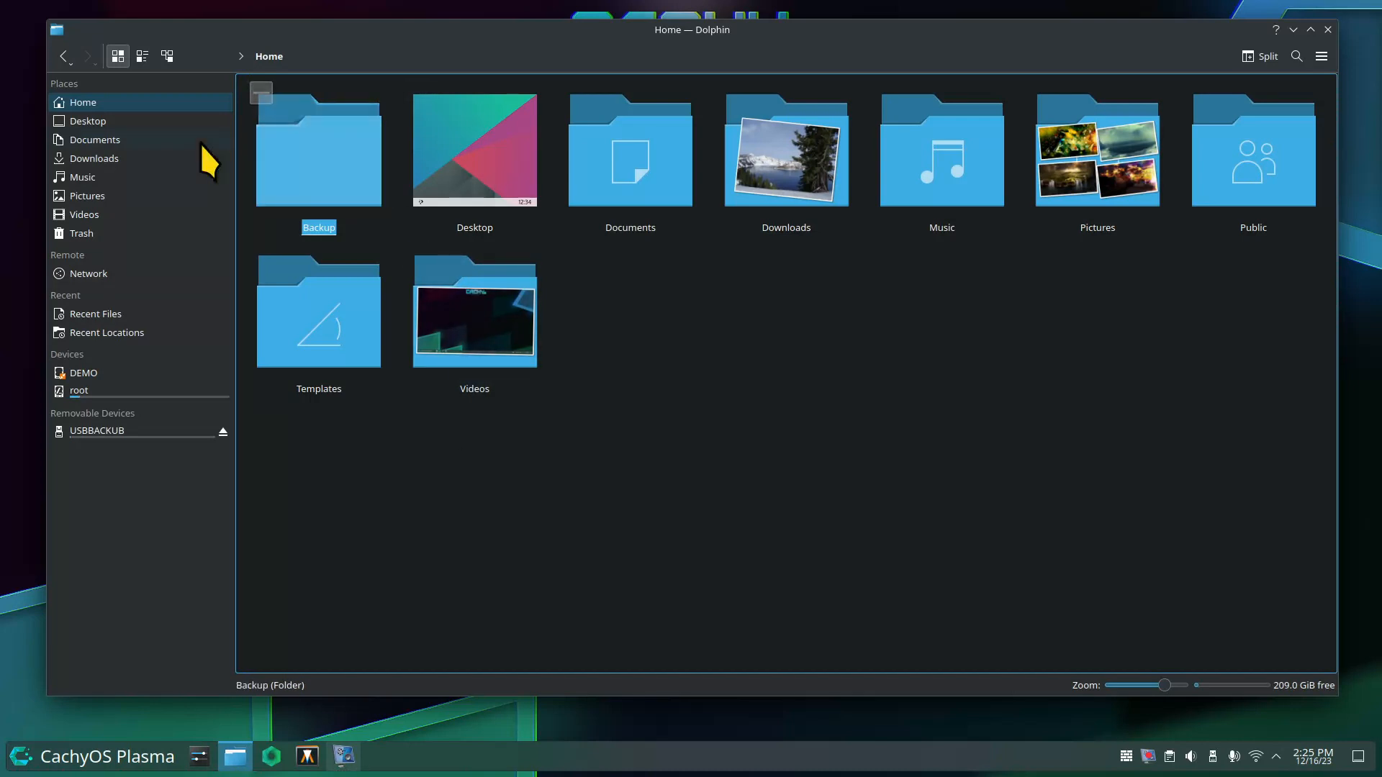
pyautogui.click(119, 432)
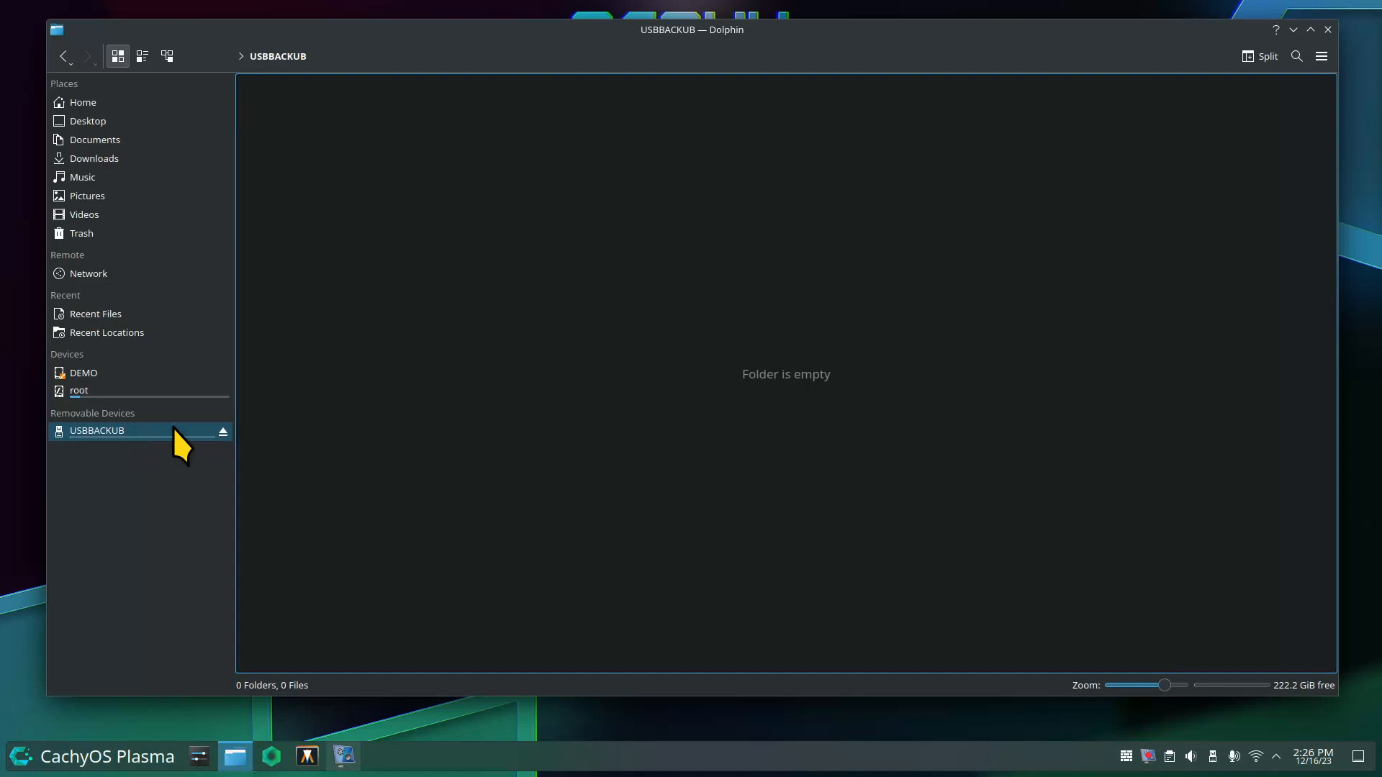
pyautogui.click(118, 101)
pyautogui.doubleClick(321, 145)
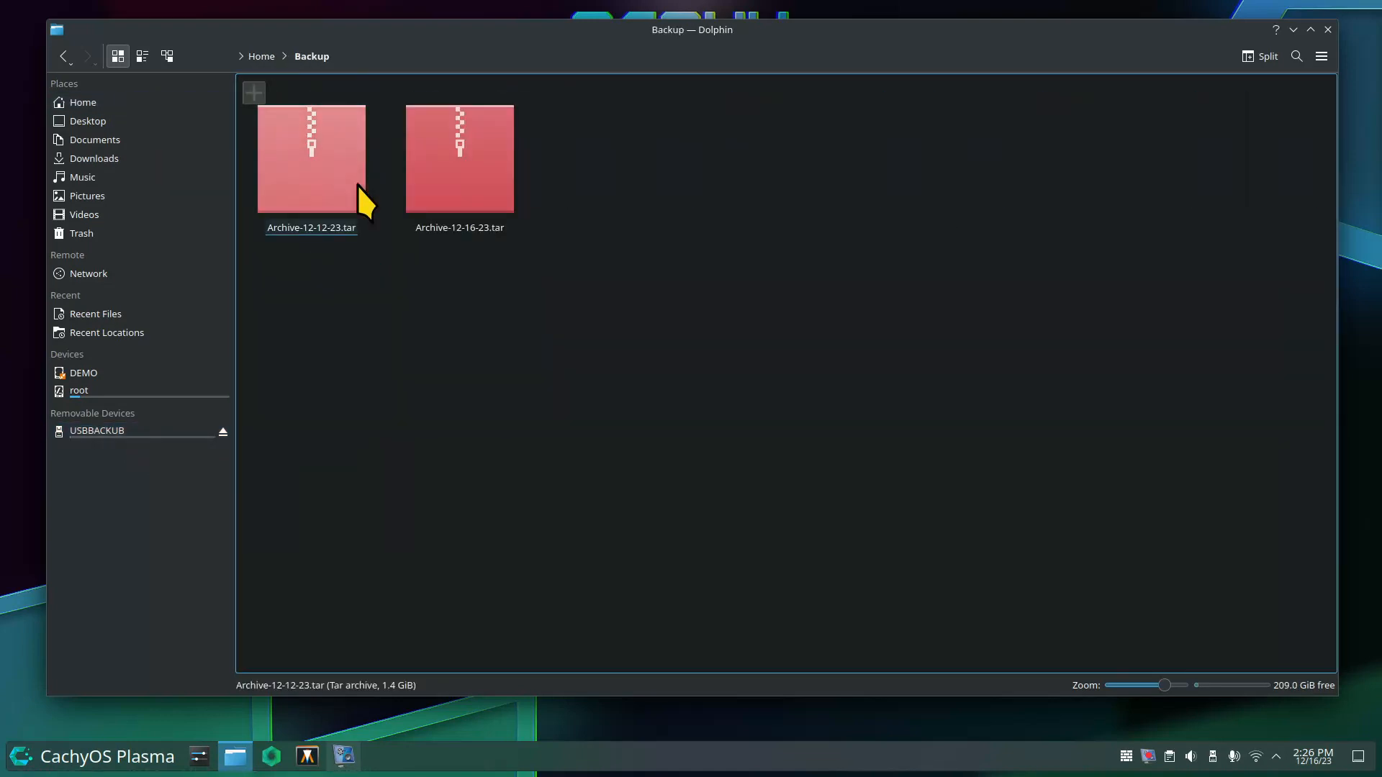
# Check the properties of Archive-12-16-23.tar in the Backup folder.
pyautogui.click(490, 173)
pyautogui.rightClick(456, 148)
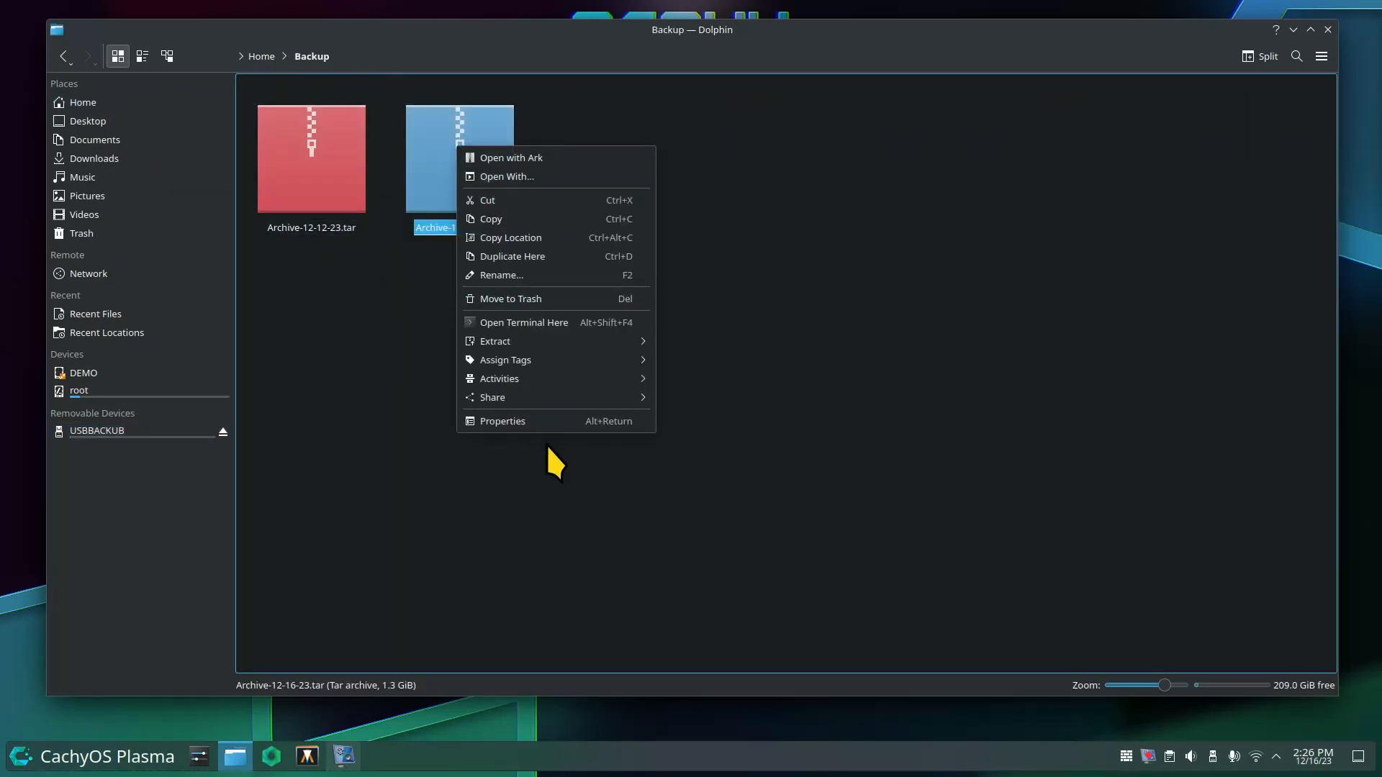
pyautogui.click(559, 422)
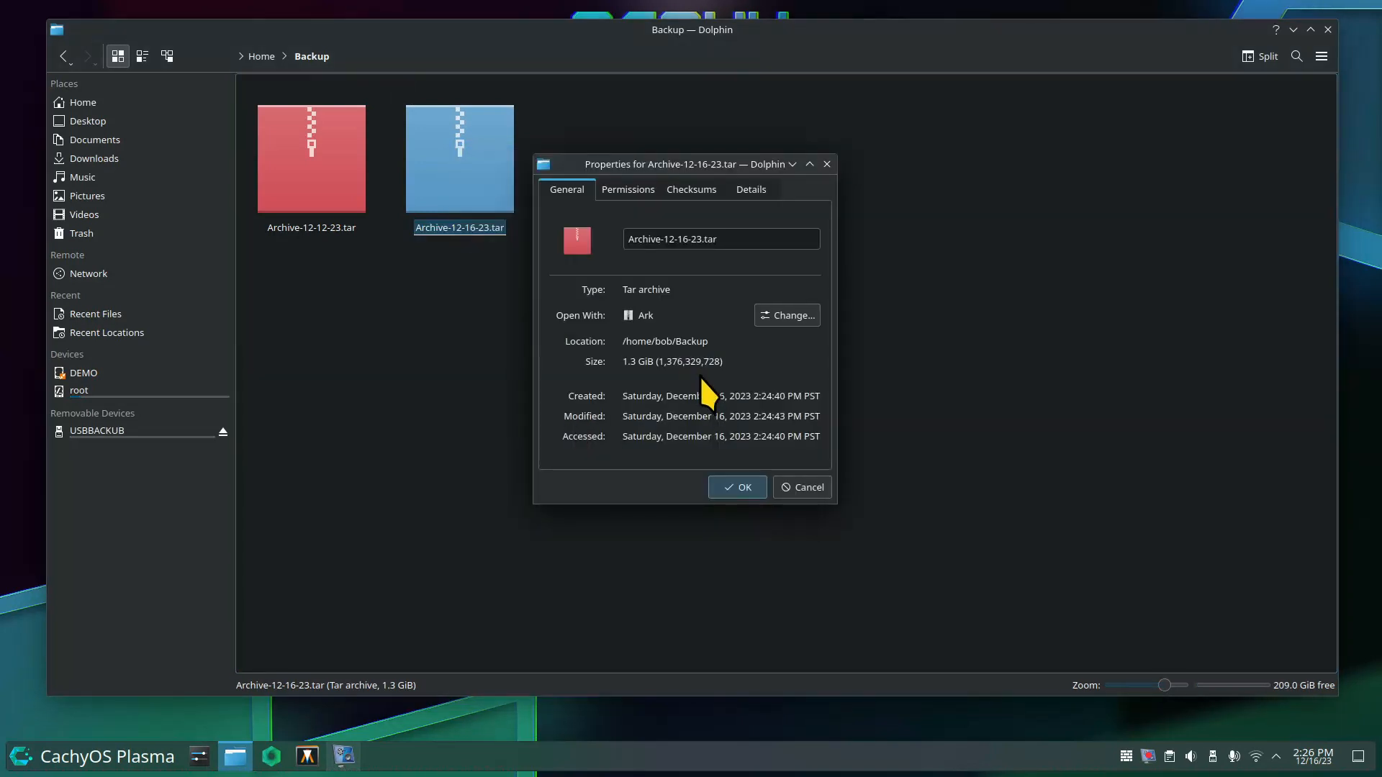
pyautogui.click(825, 487)
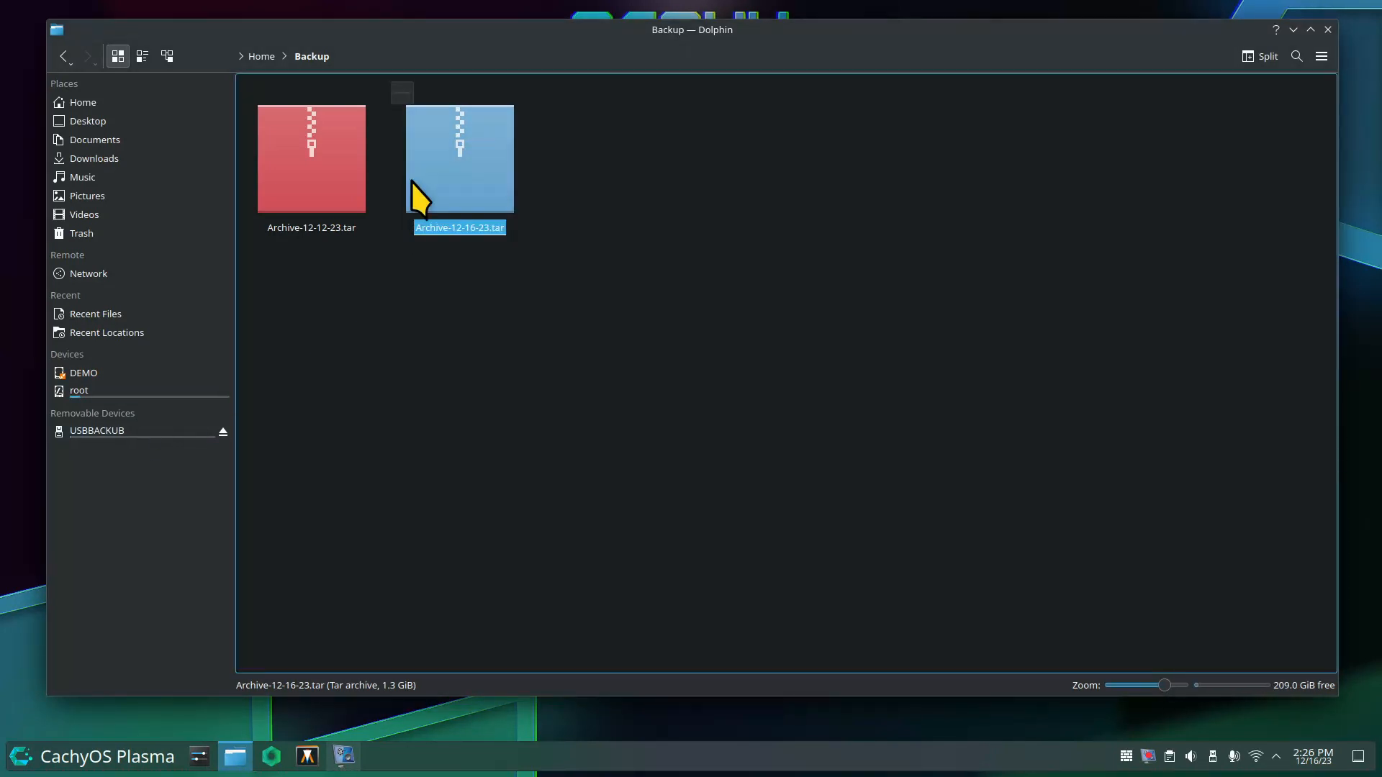
# Copy Archive-12-16-23.tar and paste it onto the USBBACKUB drive.
pyautogui.rightClick(432, 132)
pyautogui.click(469, 208)
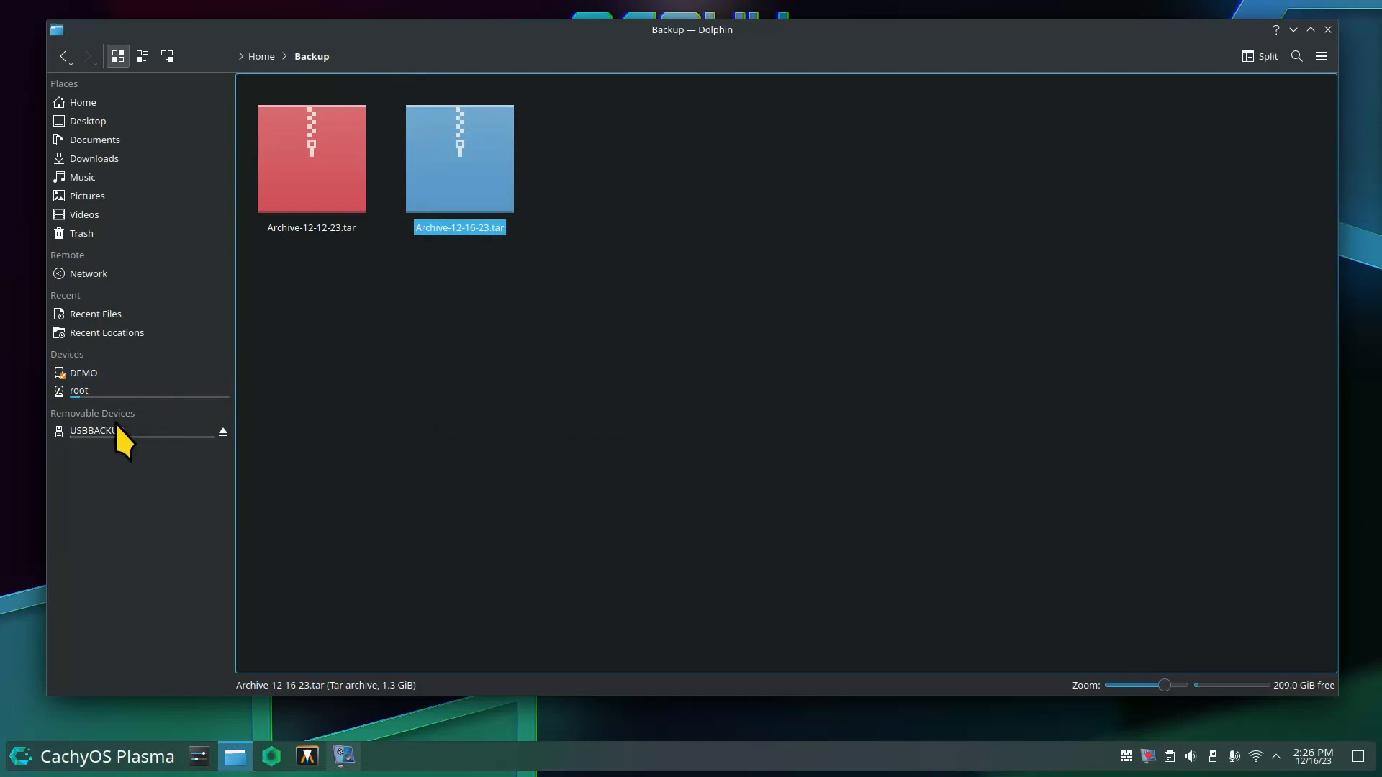
pyautogui.click(142, 429)
pyautogui.rightClick(351, 146)
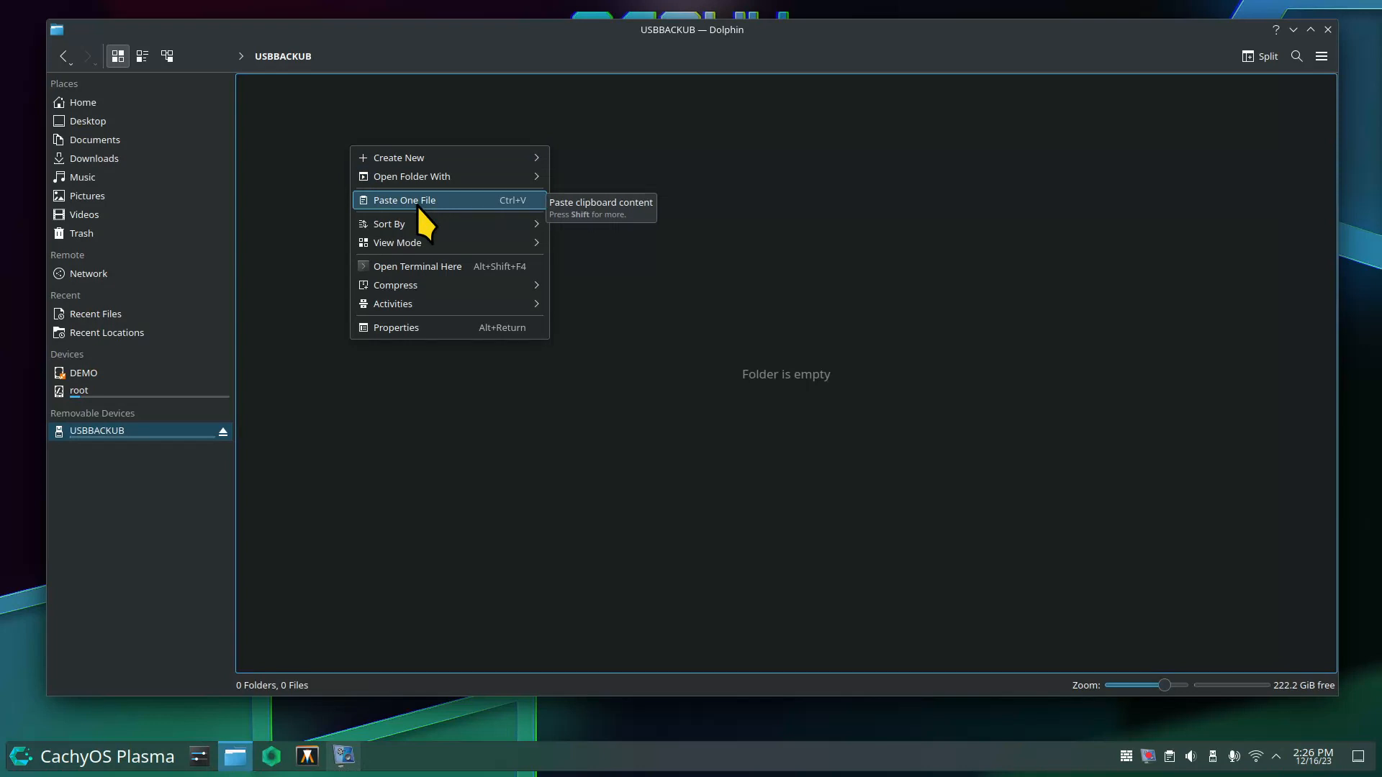
pyautogui.click(443, 203)
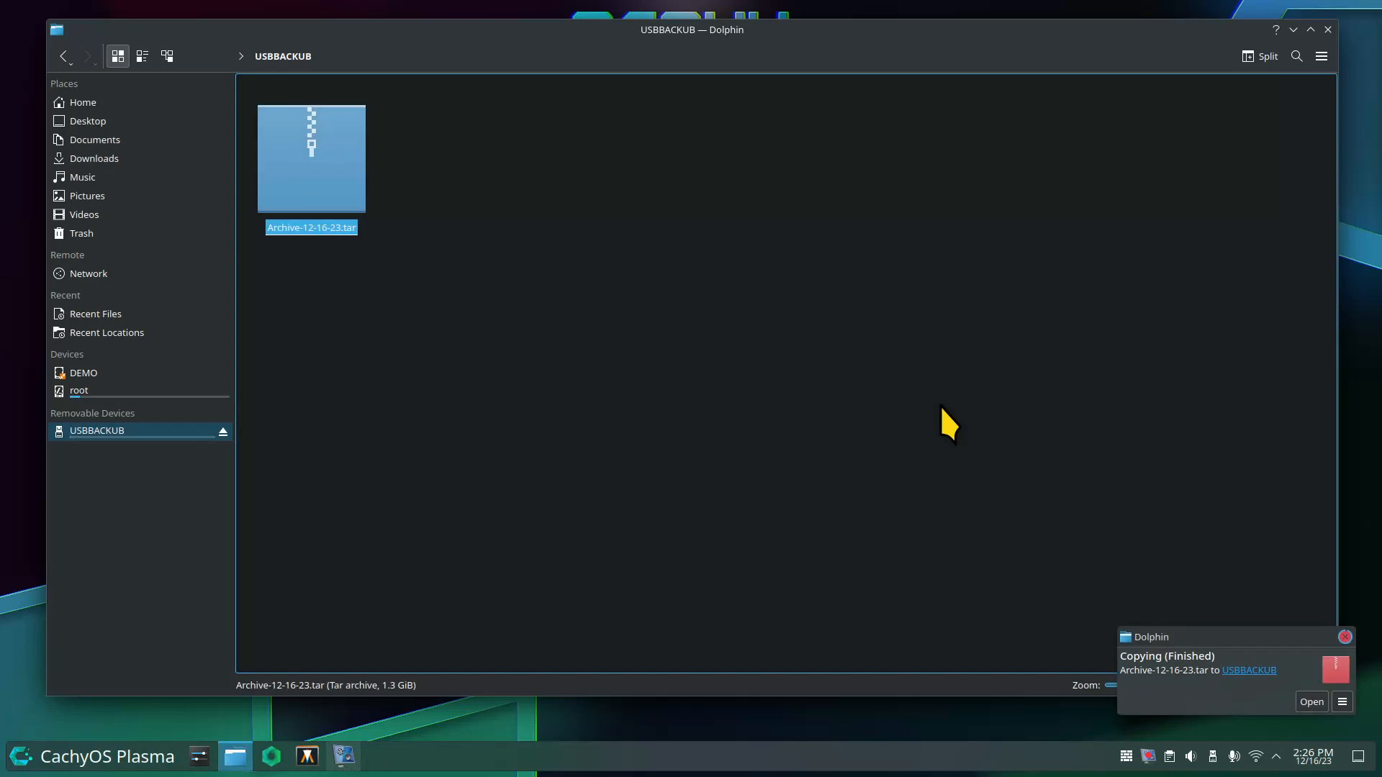
pyautogui.click(828, 356)
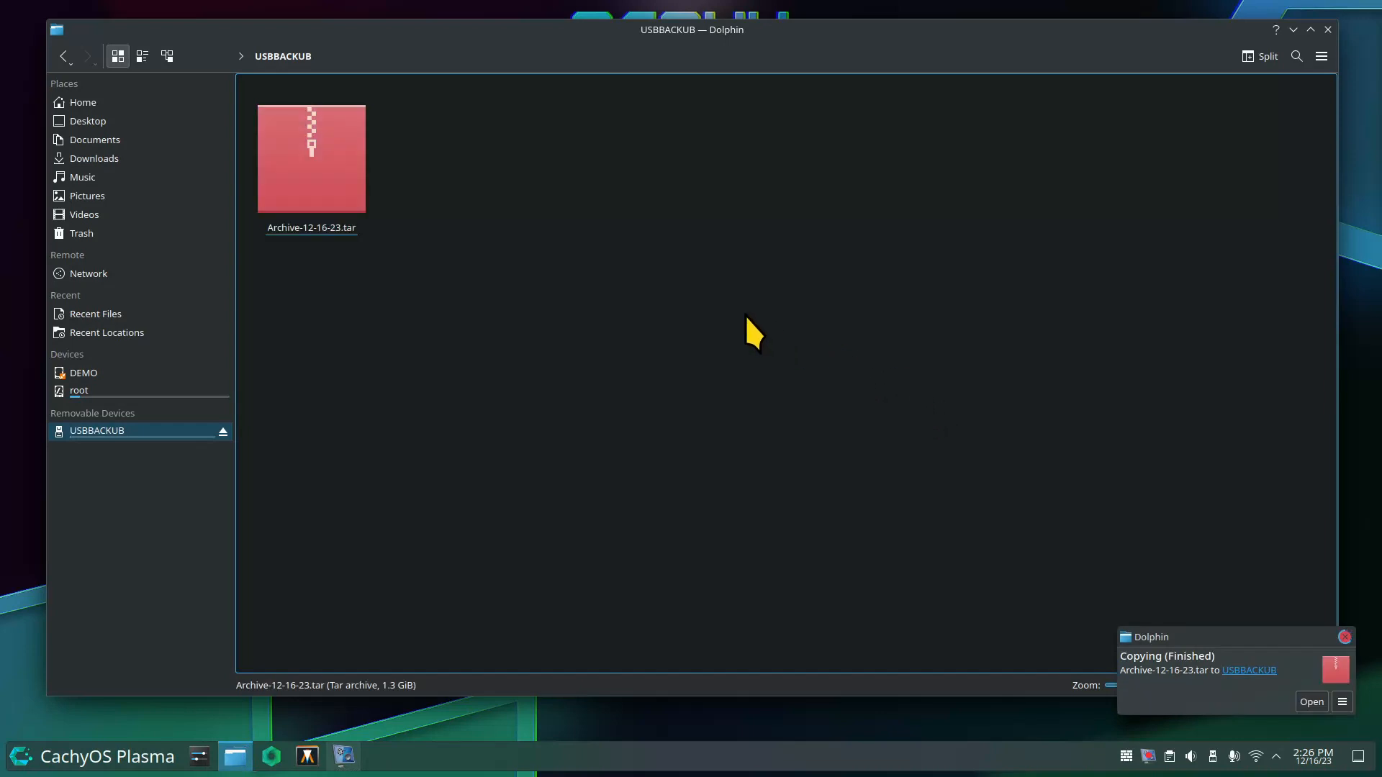
pyautogui.rightClick(335, 153)
pyautogui.click(430, 408)
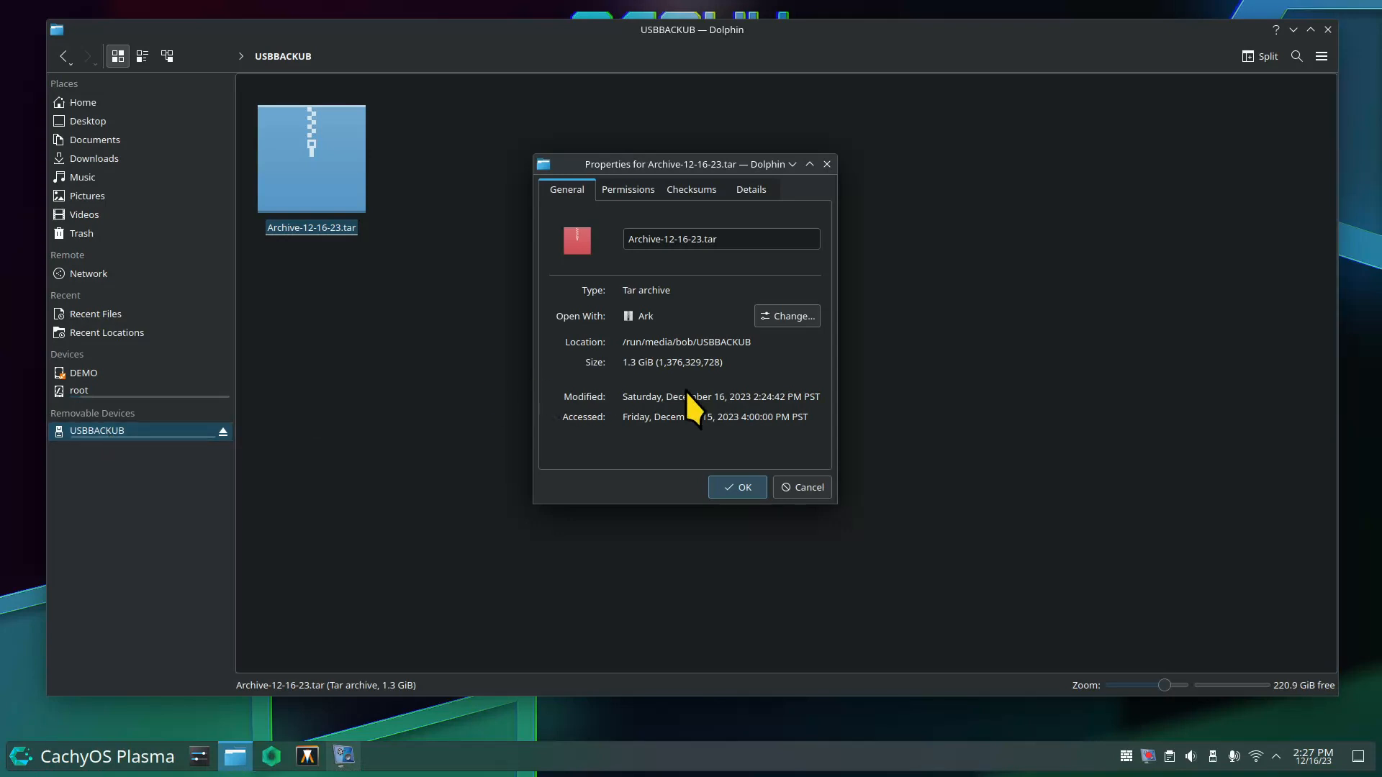
pyautogui.click(807, 486)
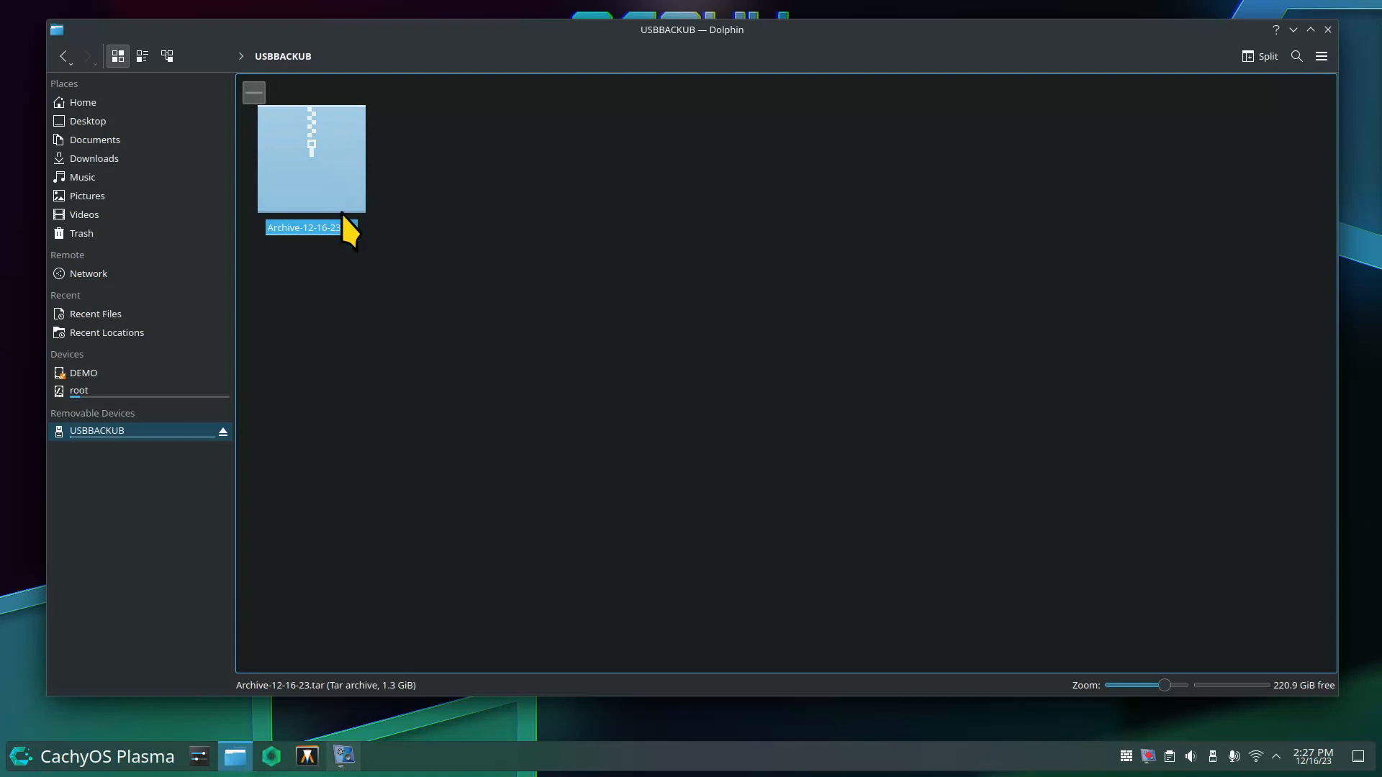
pyautogui.click(111, 434)
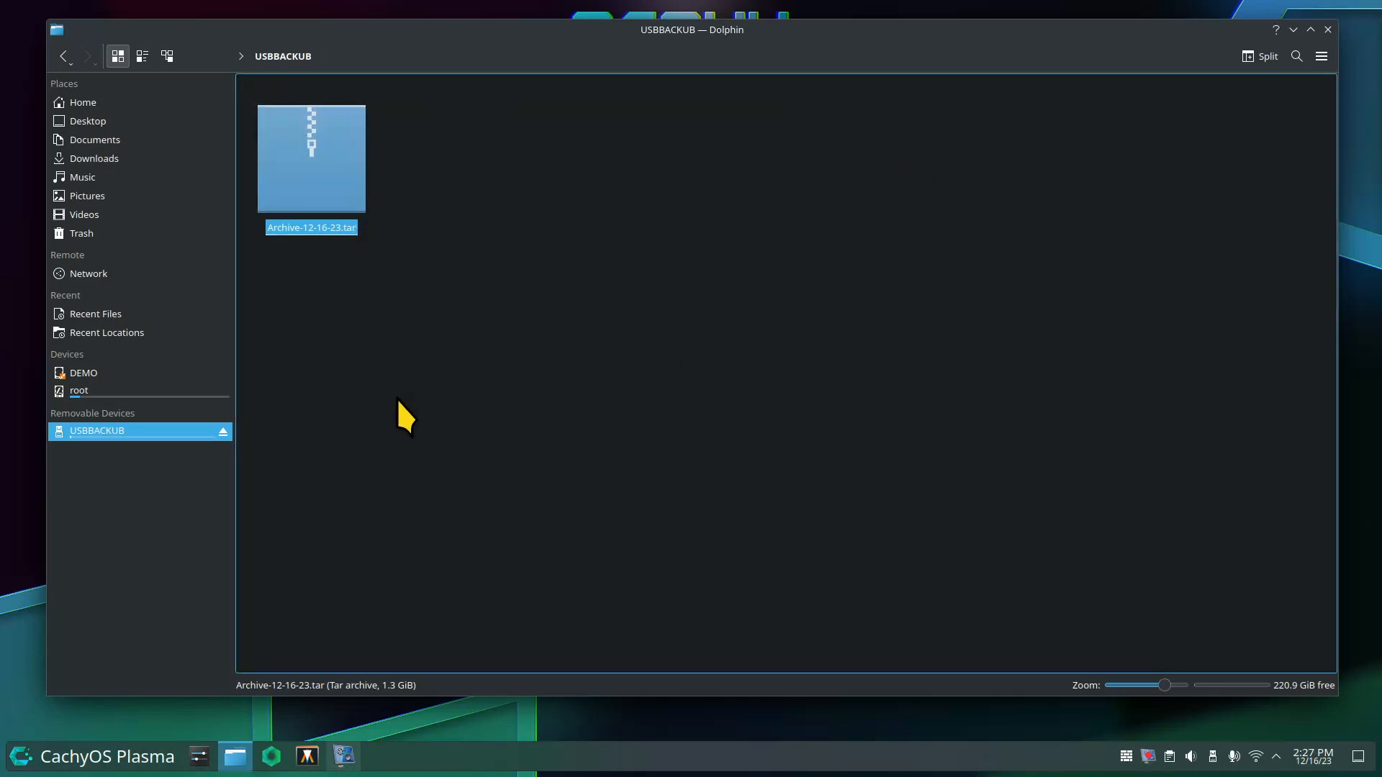
pyautogui.click(314, 172)
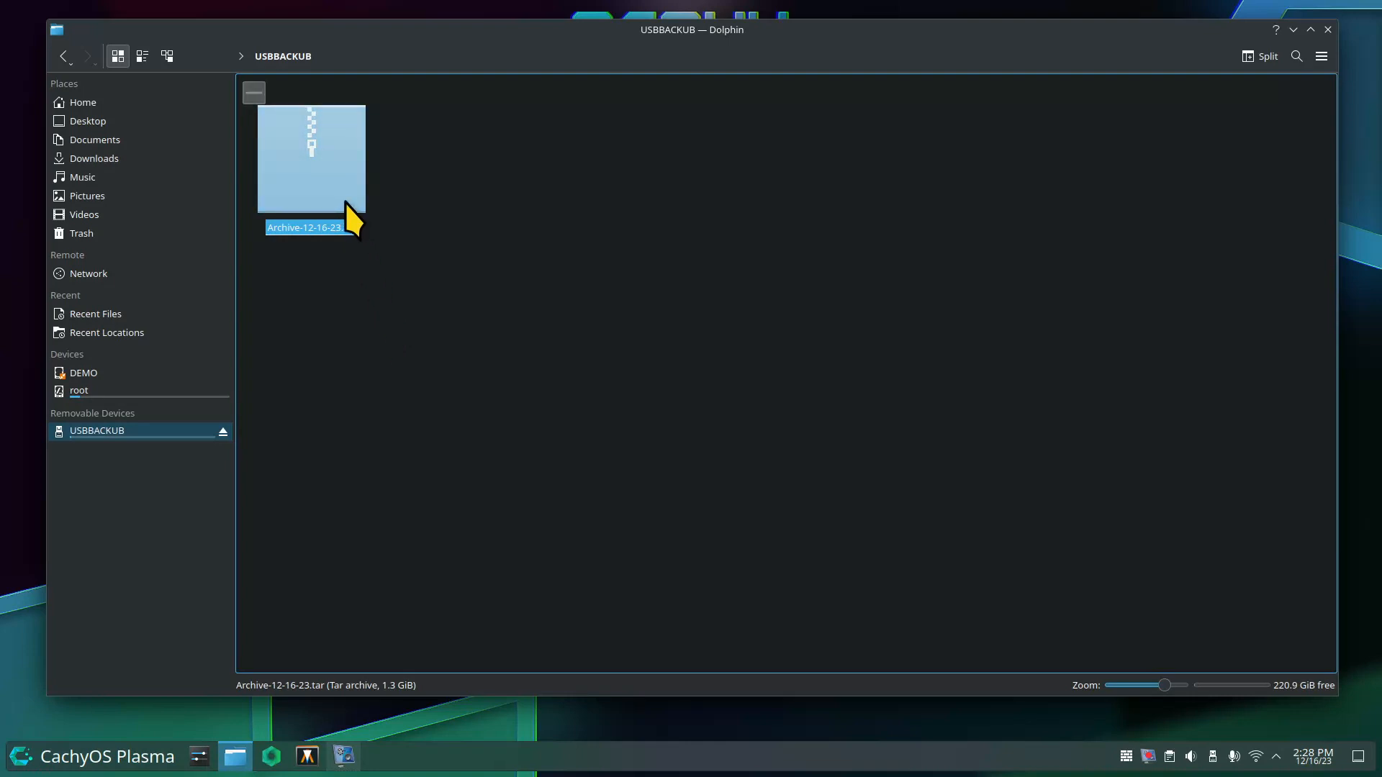
# Open the archive in Ark and drag 1.jpg from its Pictures folder onto the USBBACKUB drive.
pyautogui.doubleClick(329, 153)
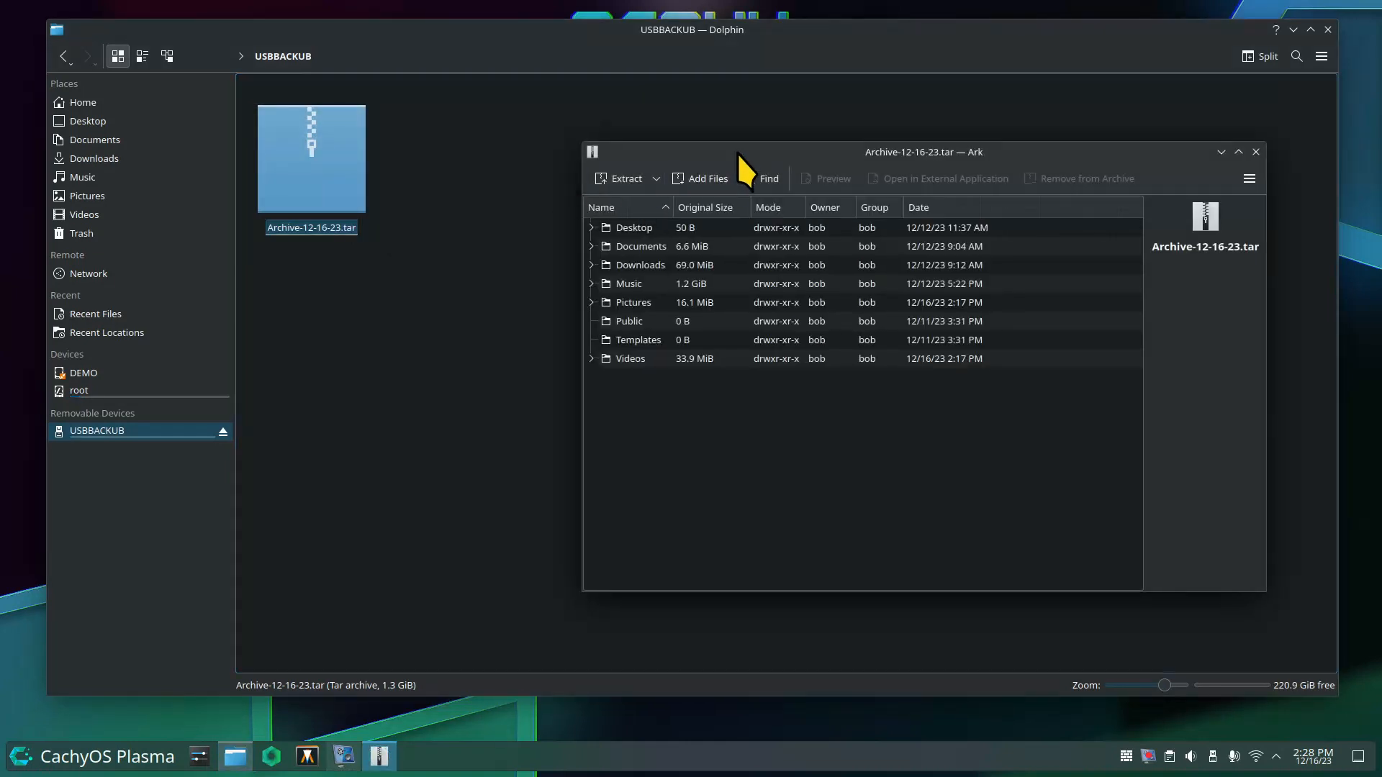
pyautogui.moveTo(744, 152); pyautogui.dragTo(728, 115)
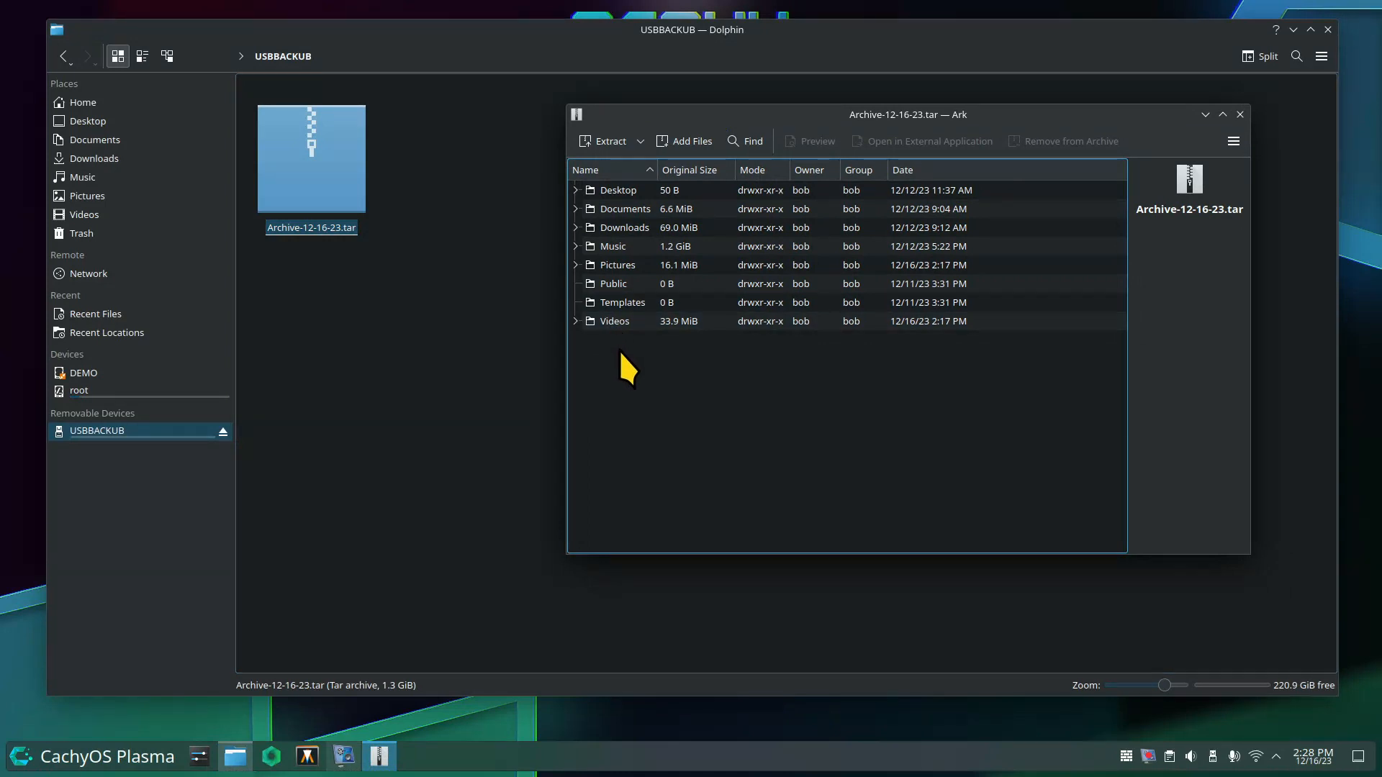
pyautogui.click(603, 210)
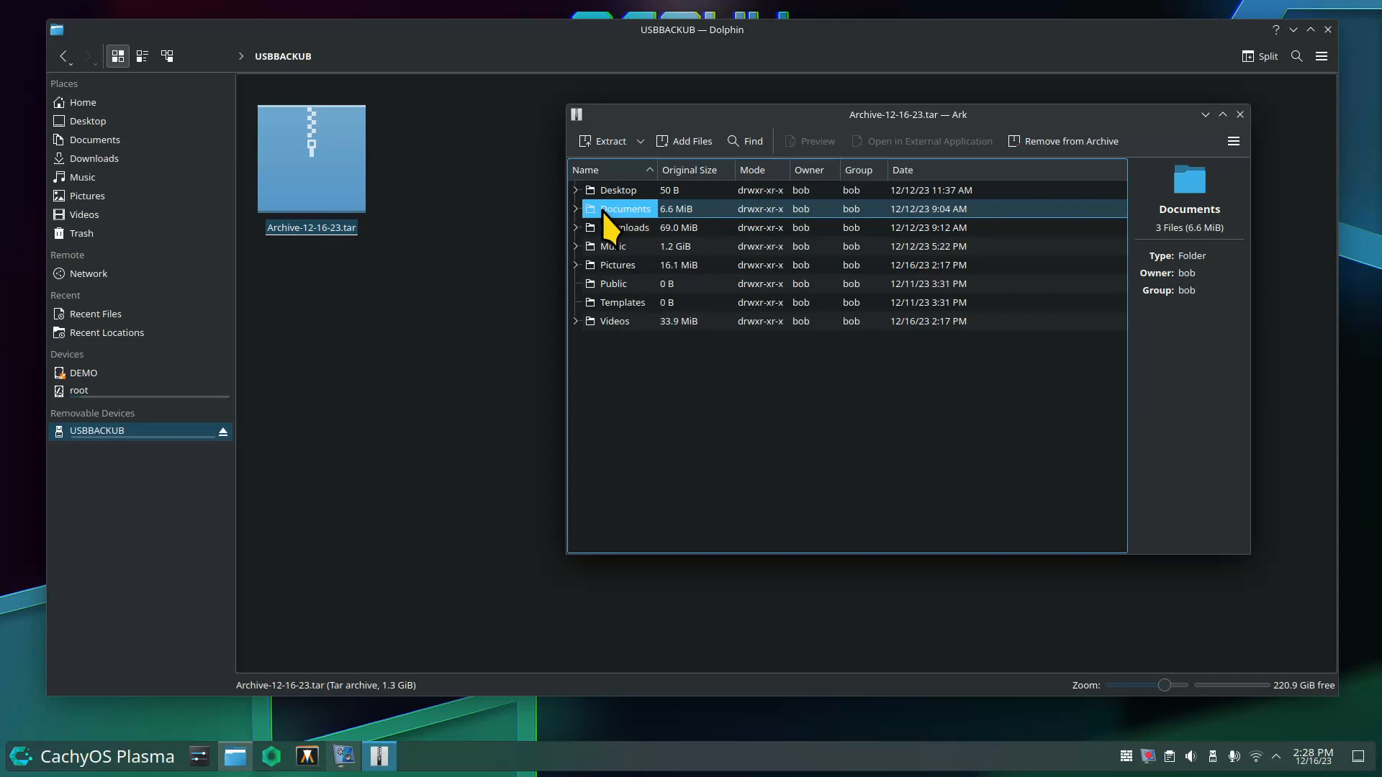
pyautogui.click(604, 270)
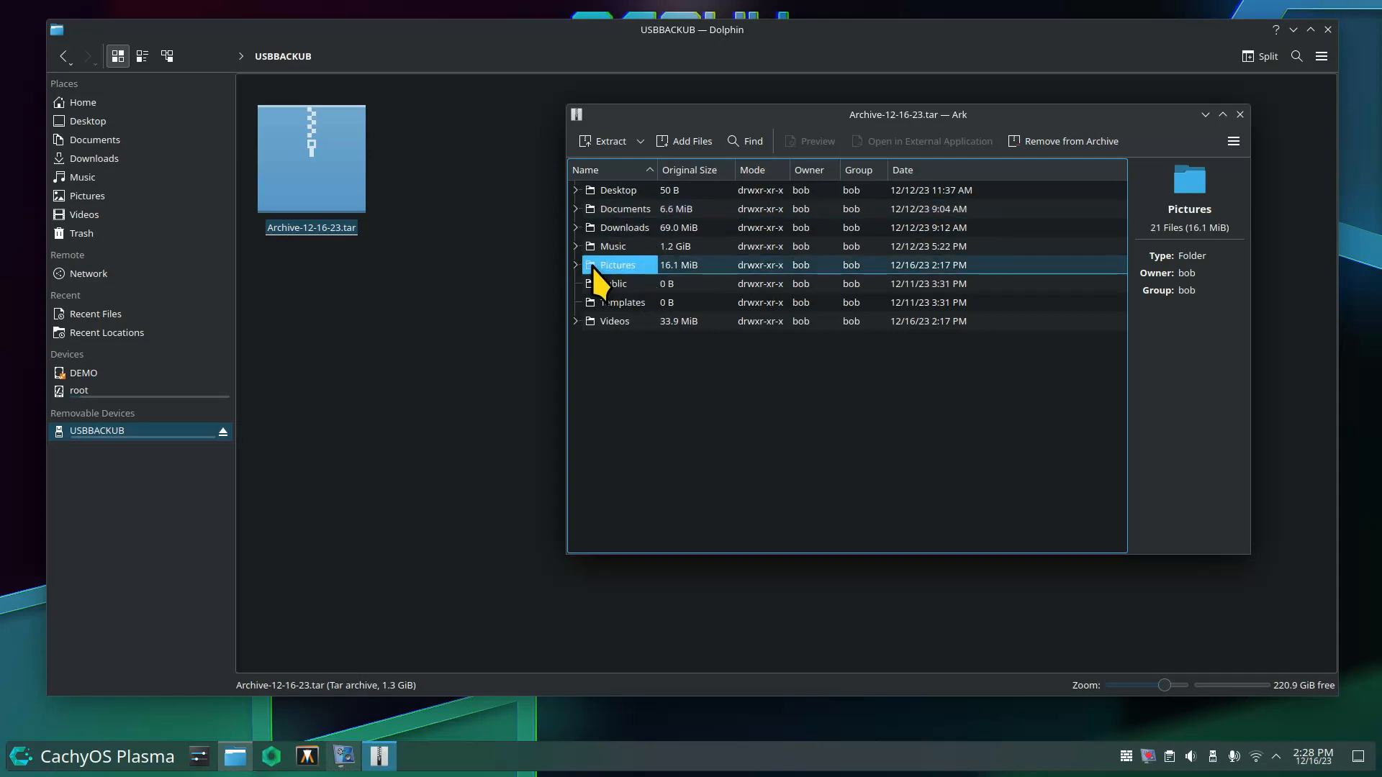
pyautogui.click(576, 265)
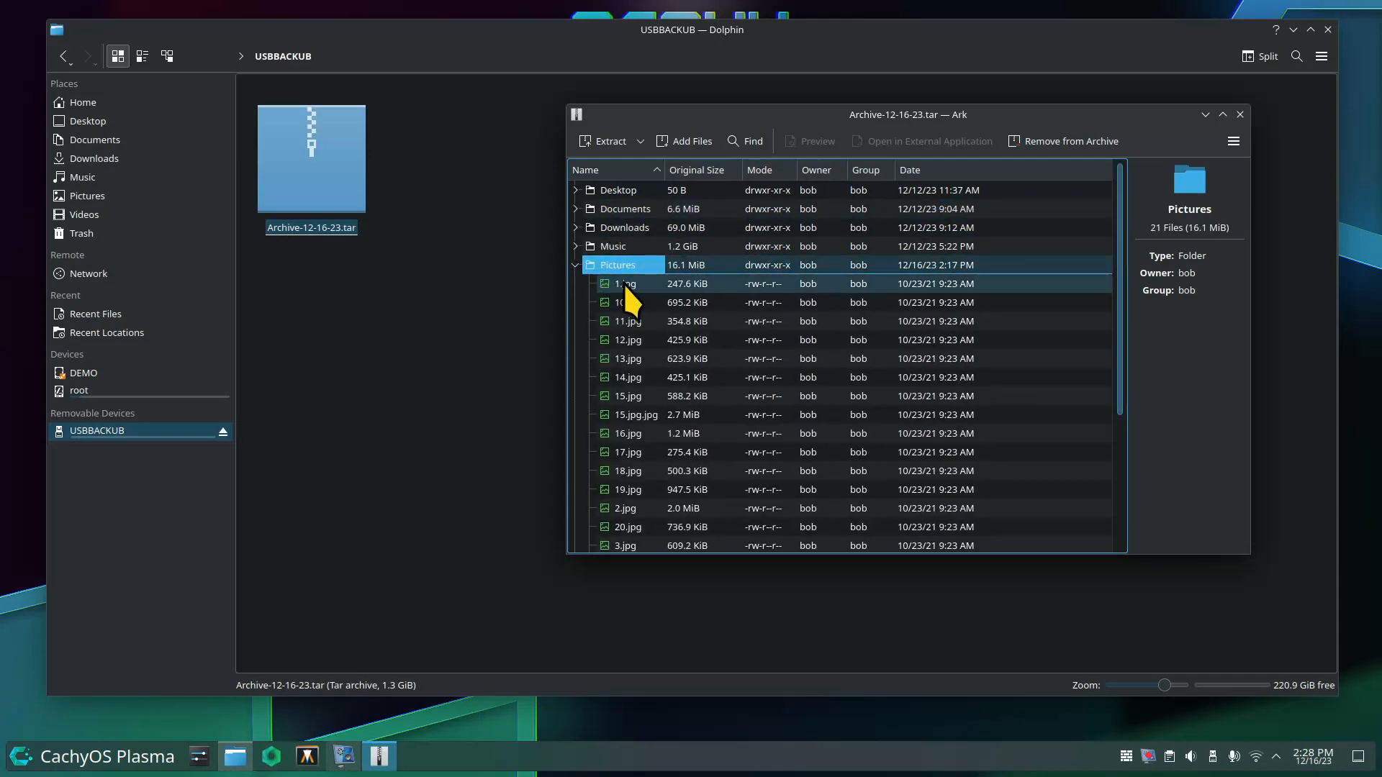
pyautogui.click(624, 285)
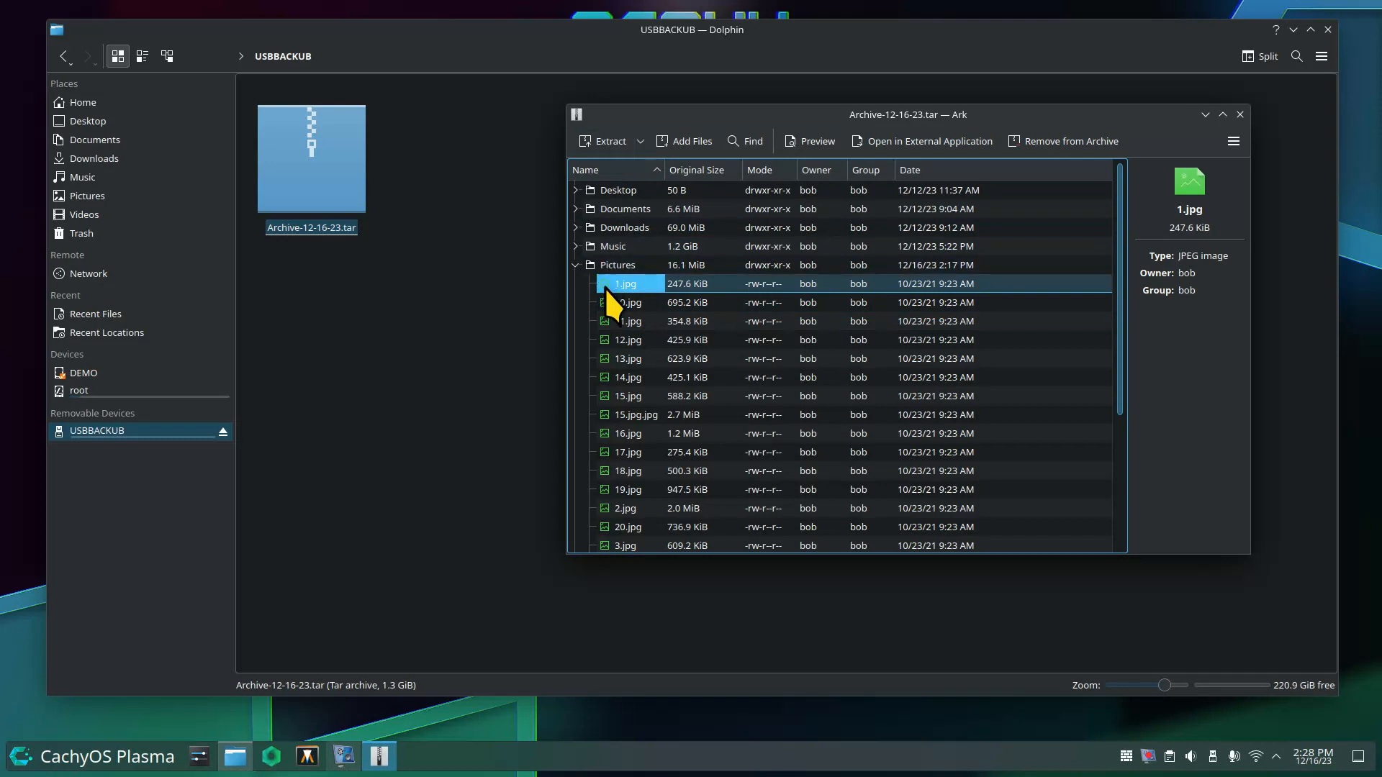
pyautogui.moveTo(606, 284); pyautogui.dragTo(420, 327)
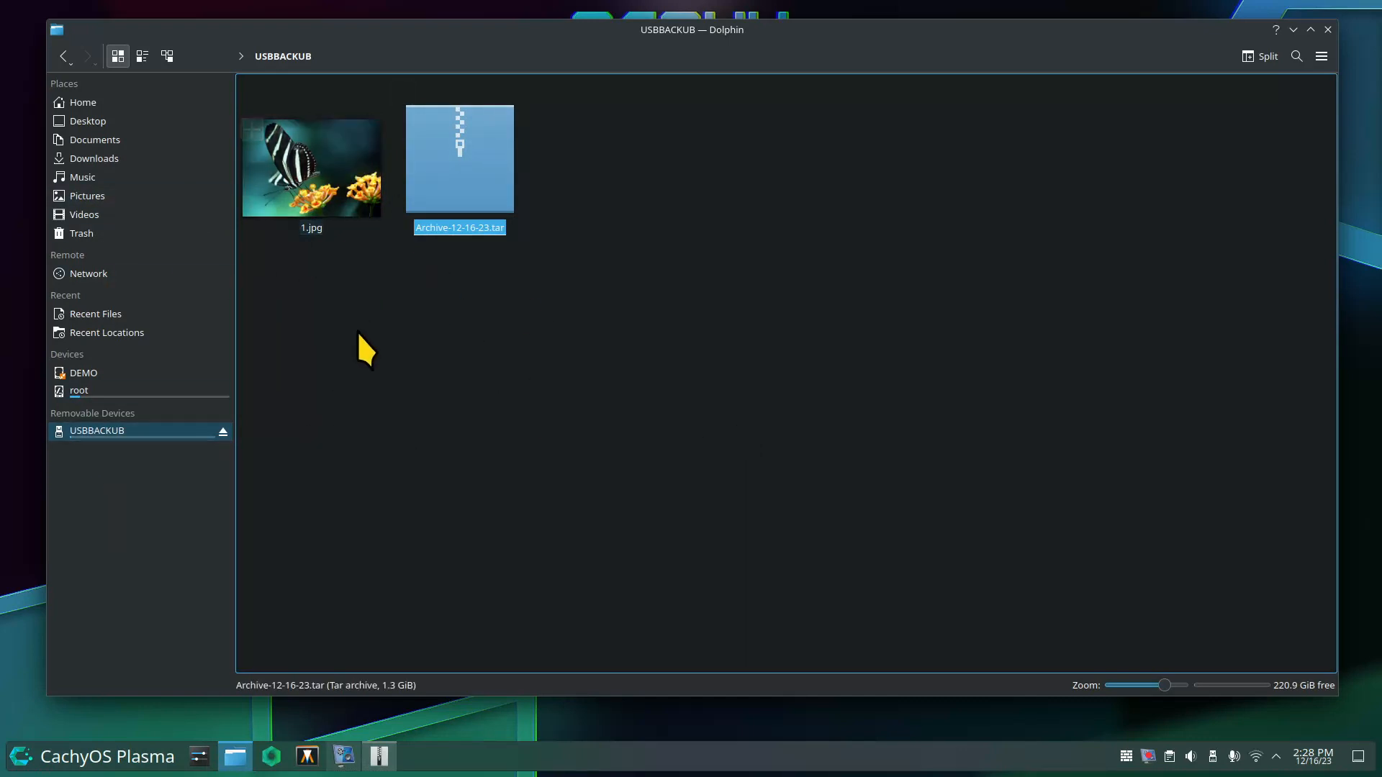
# Delete 1.jpg from the USBBACKUB drive and return to the Home folder.
pyautogui.moveTo(318, 398); pyautogui.dragTo(335, 159)
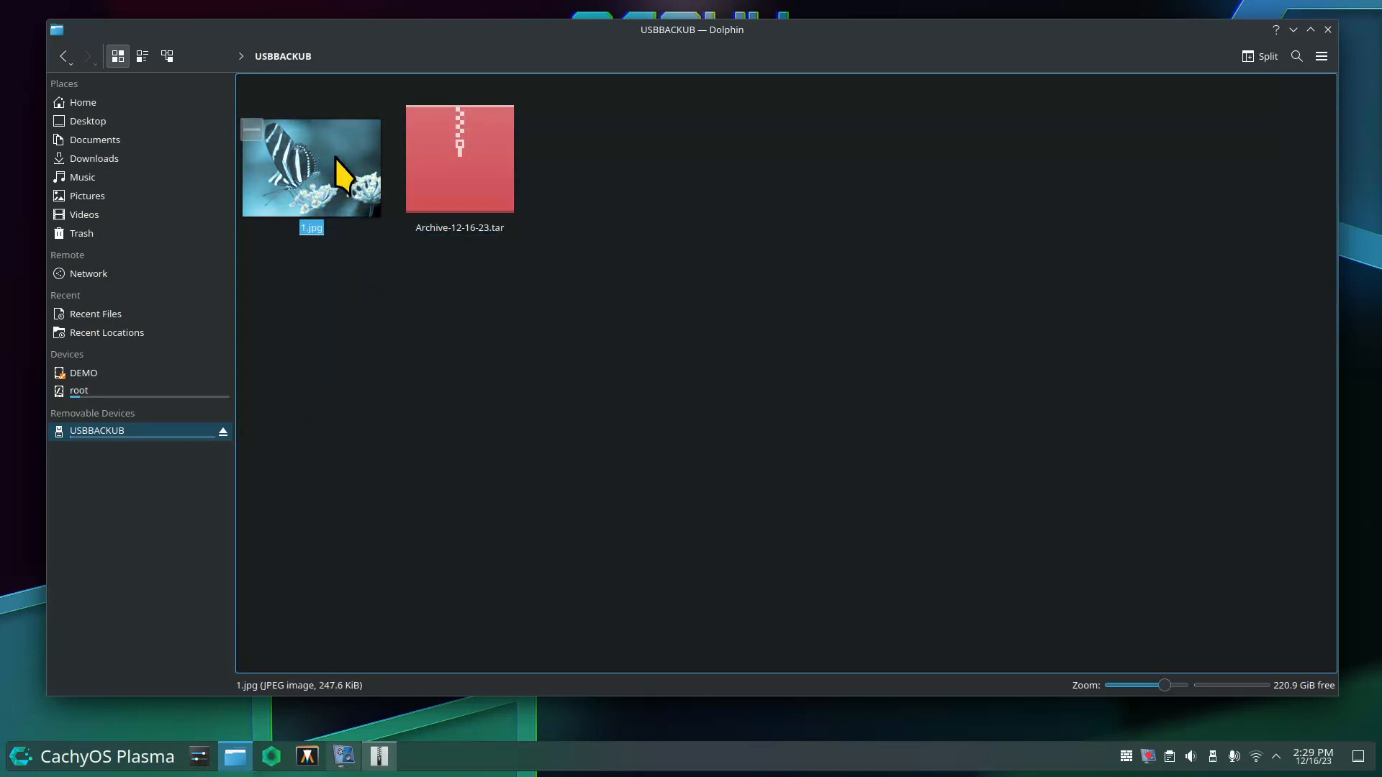
pyautogui.press('Delete')
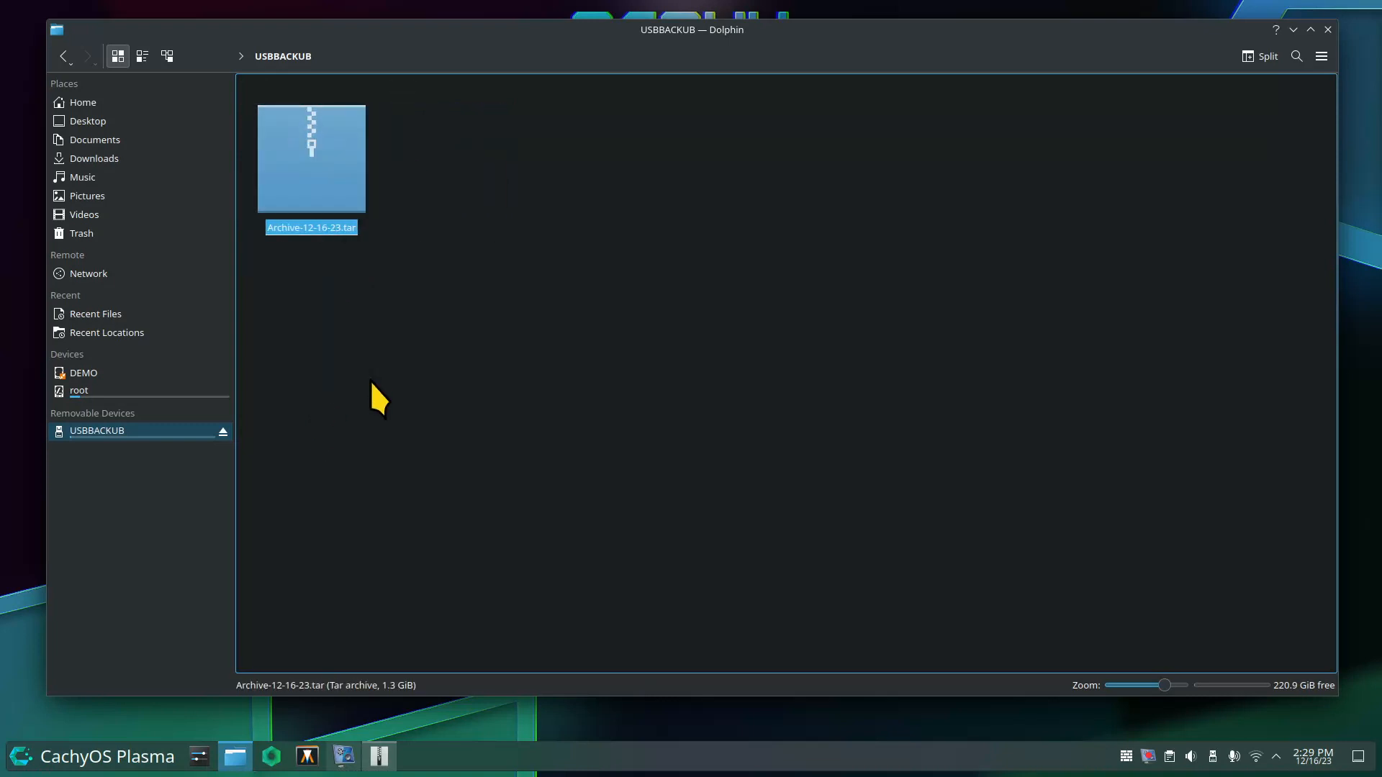
pyautogui.click(123, 105)
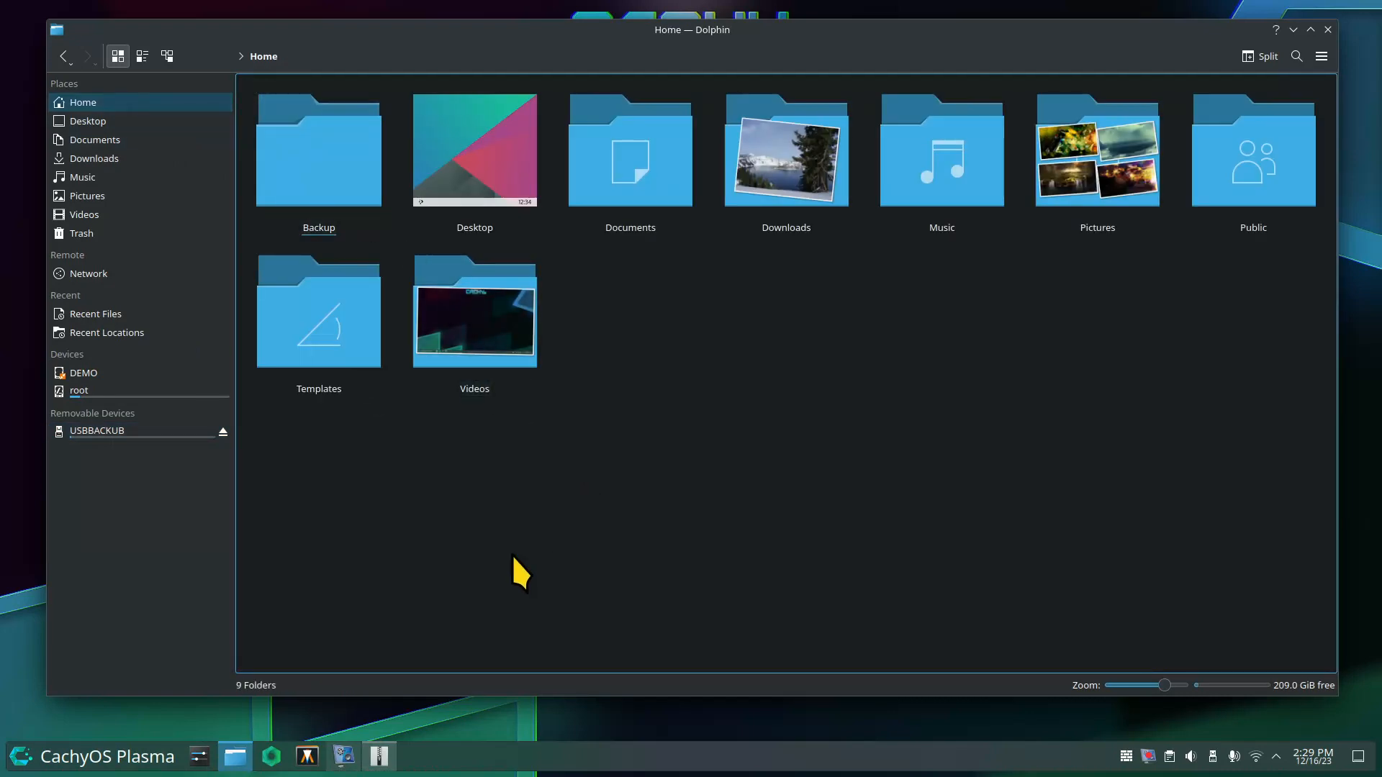
# Select every Home folder except Backup and bring up the Compress options.
pyautogui.hotkey('ctrl', 'a')
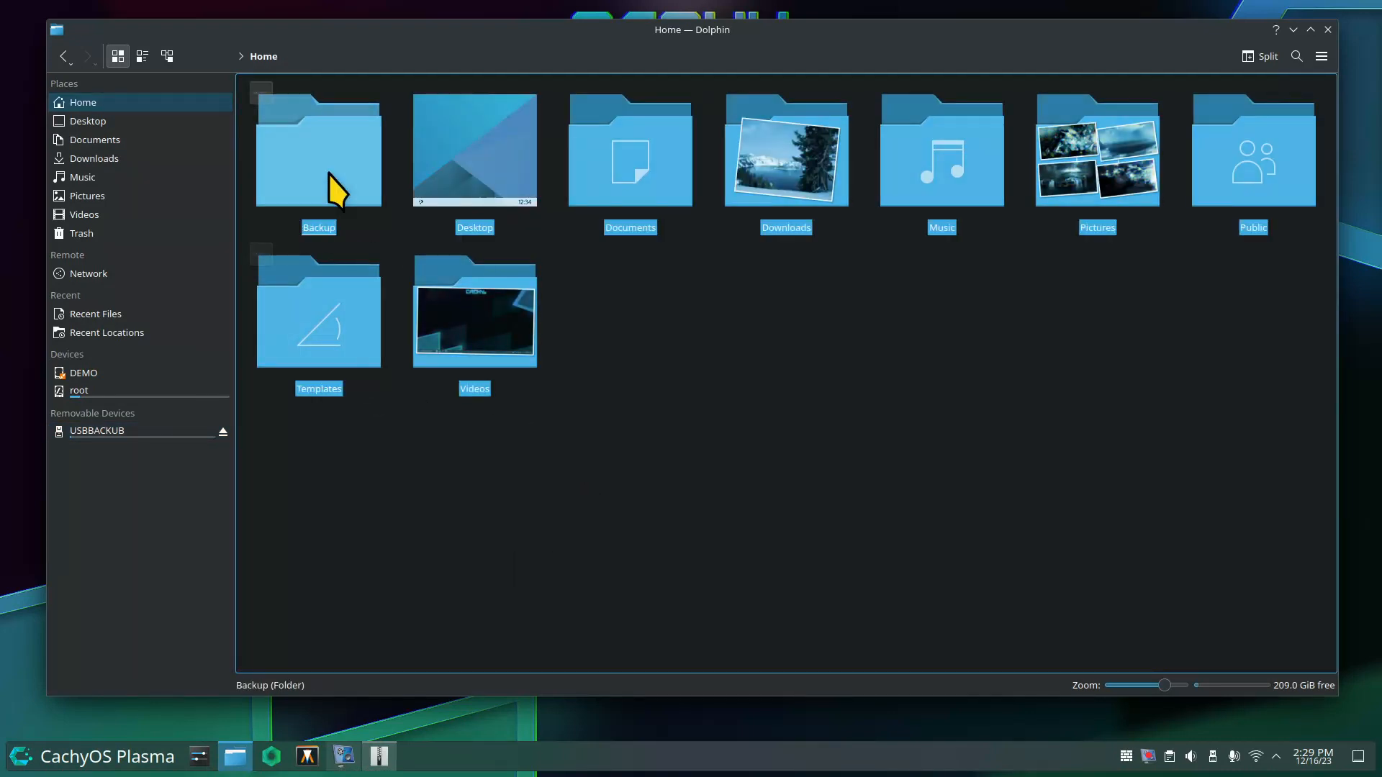
pyautogui.keyDown('ctrl'); pyautogui.click(344, 162); pyautogui.keyUp('ctrl')
pyautogui.rightClick(441, 320)
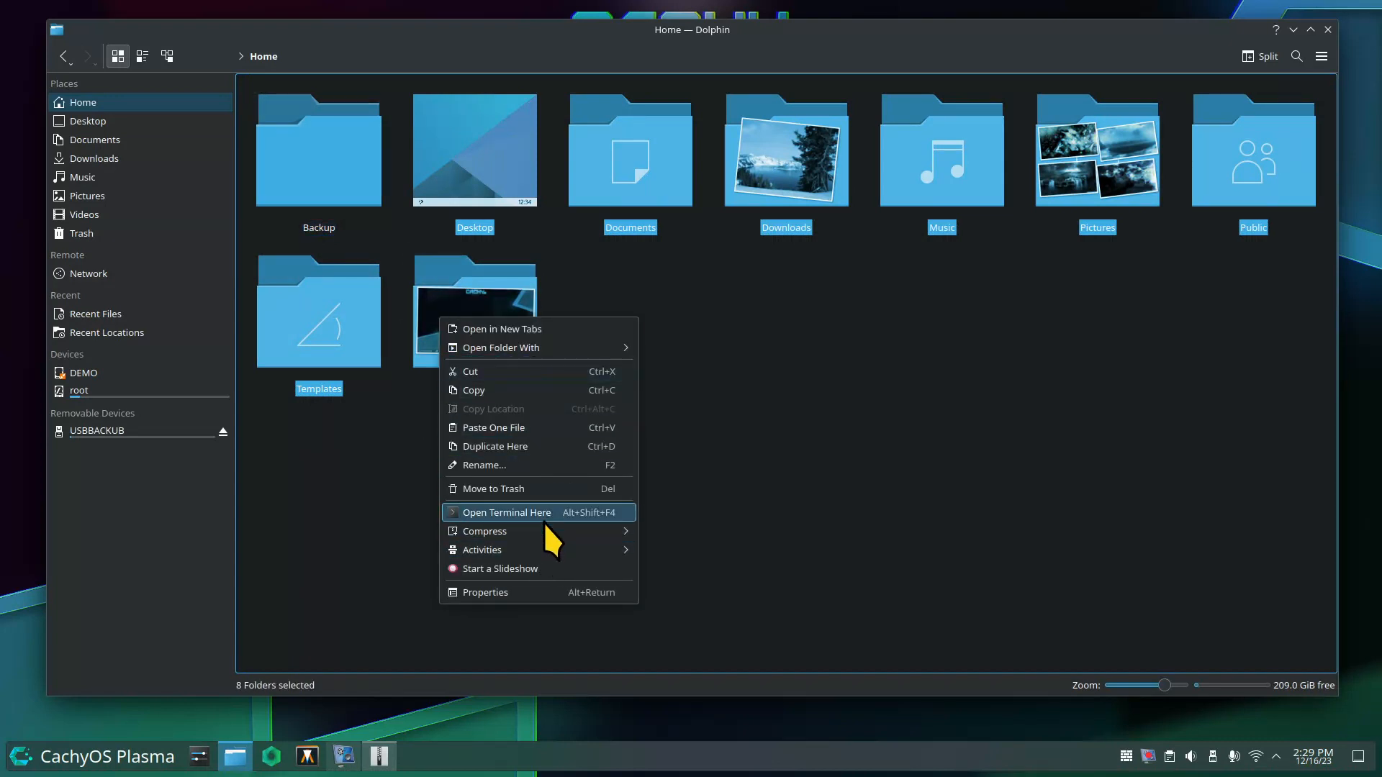
pyautogui.moveTo(544, 530)
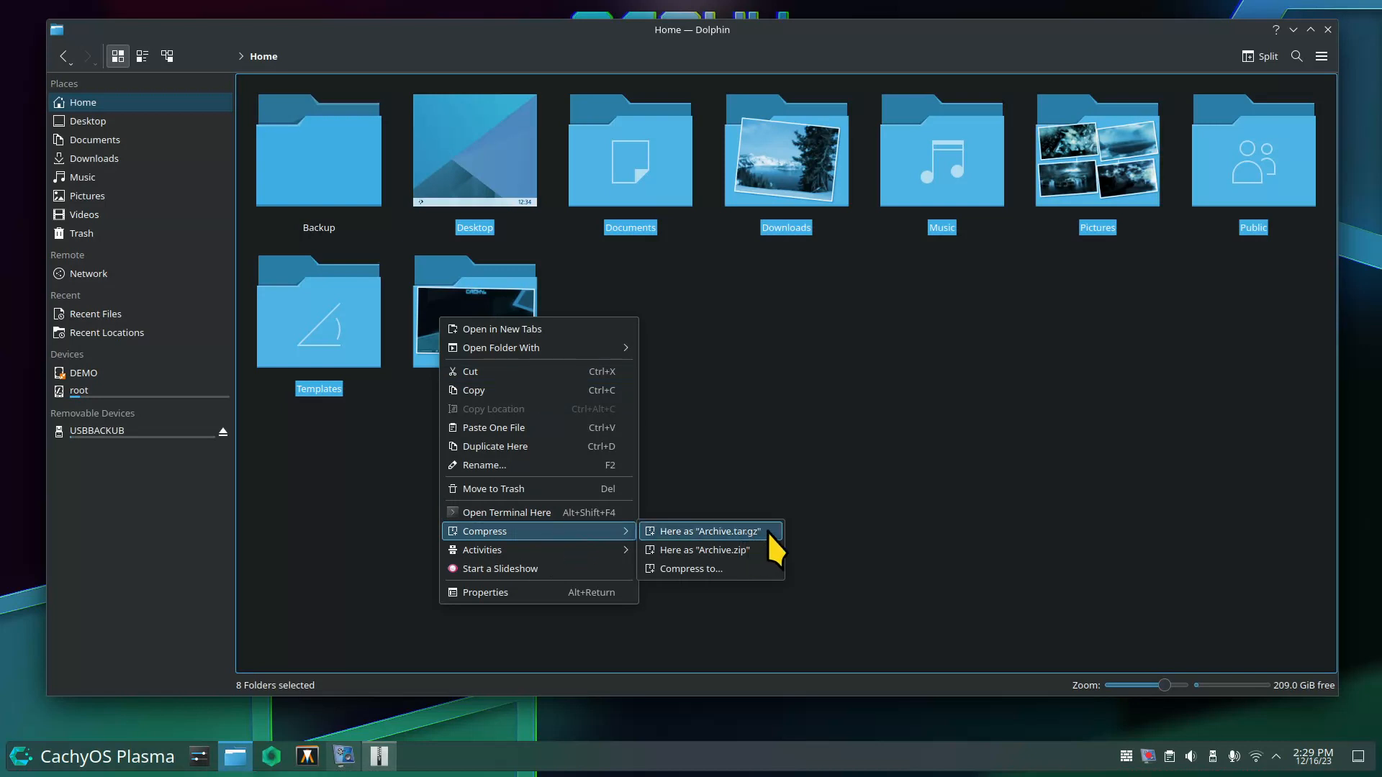
# Open the detailed Compress to Archive settings and try bzip2-compressed tar with its compression level.
pyautogui.click(741, 573)
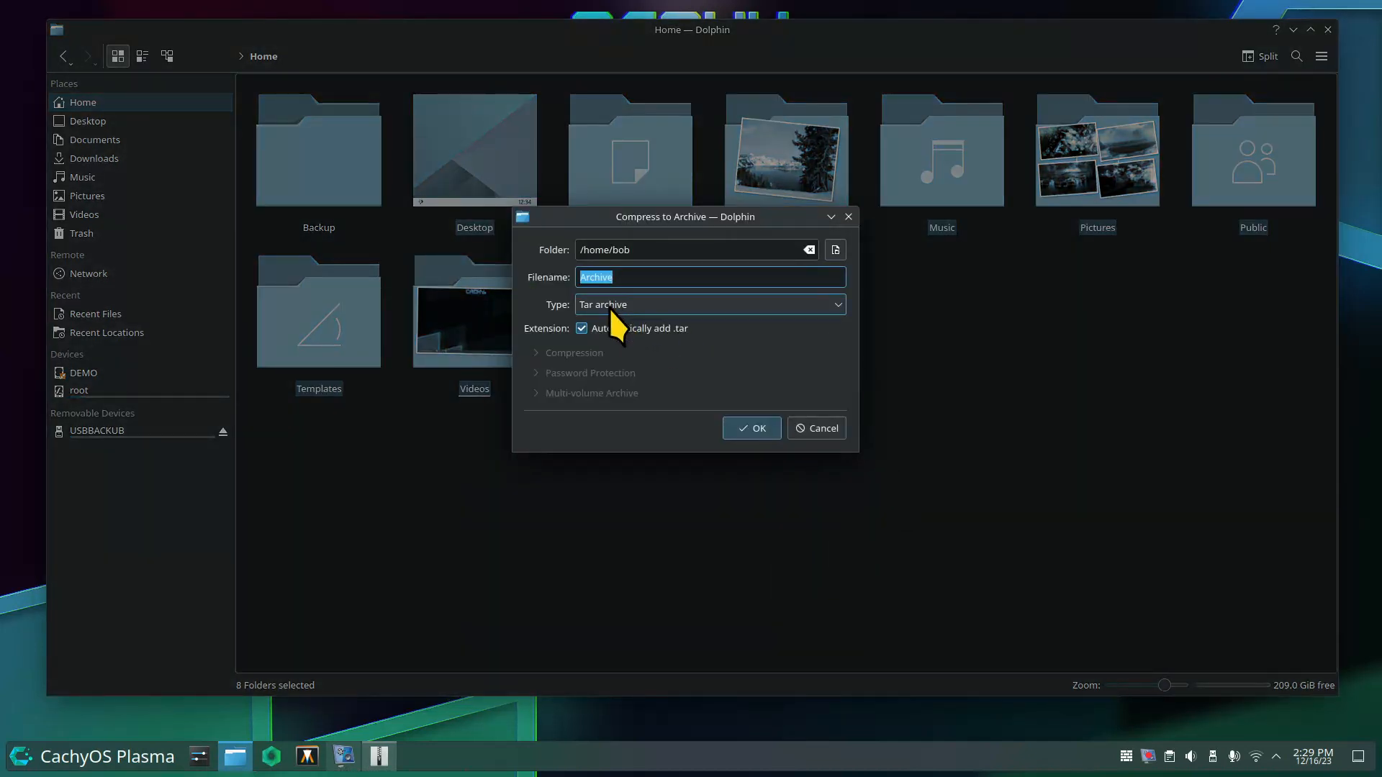
pyautogui.click(609, 308)
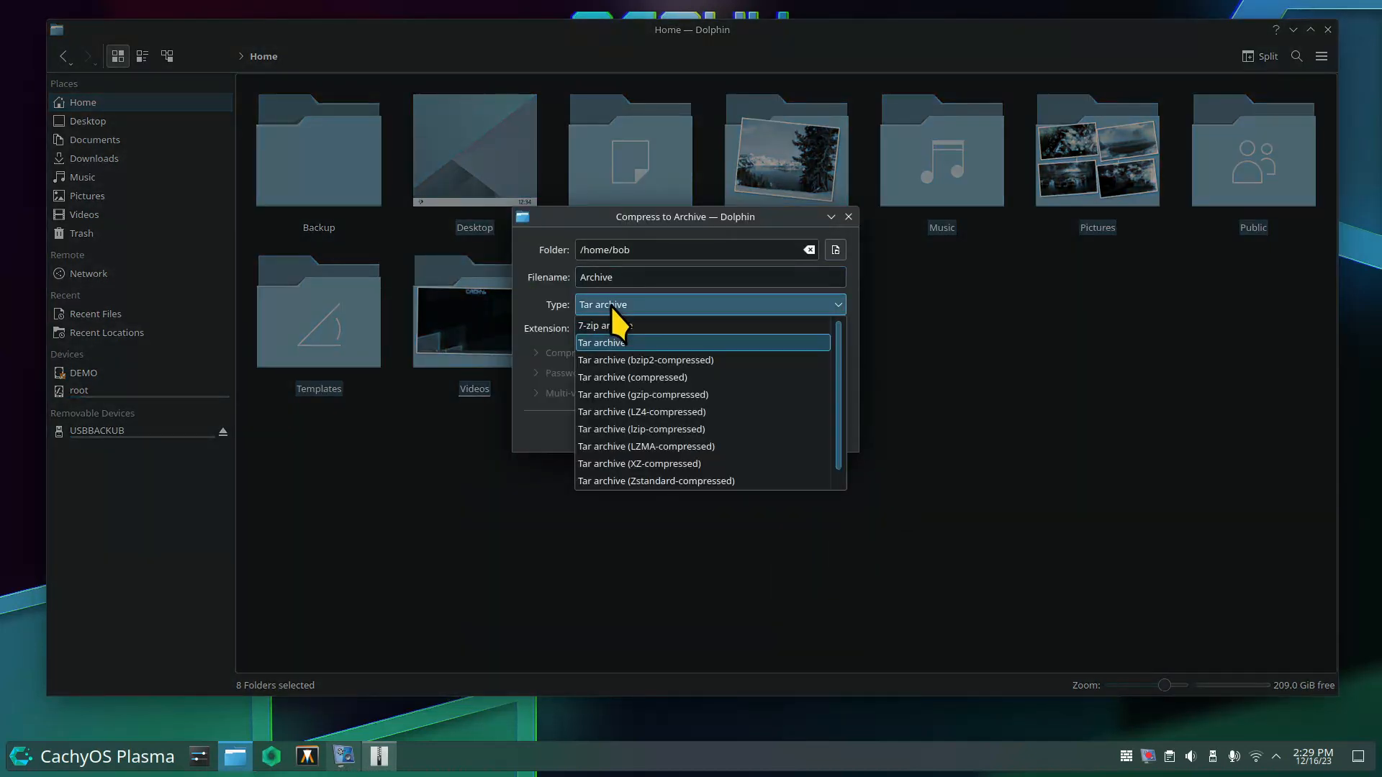
pyautogui.click(620, 362)
pyautogui.click(540, 351)
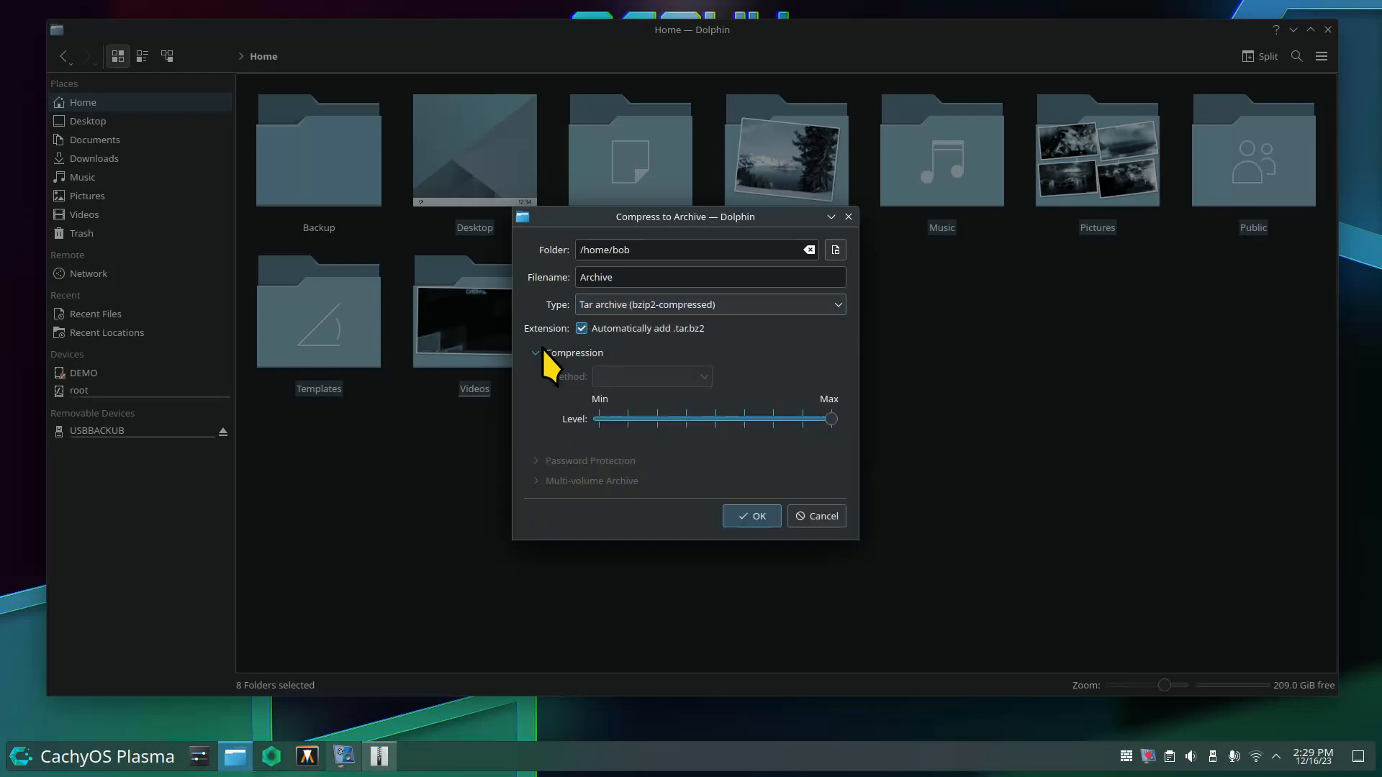
pyautogui.moveTo(726, 214); pyautogui.dragTo(878, 262)
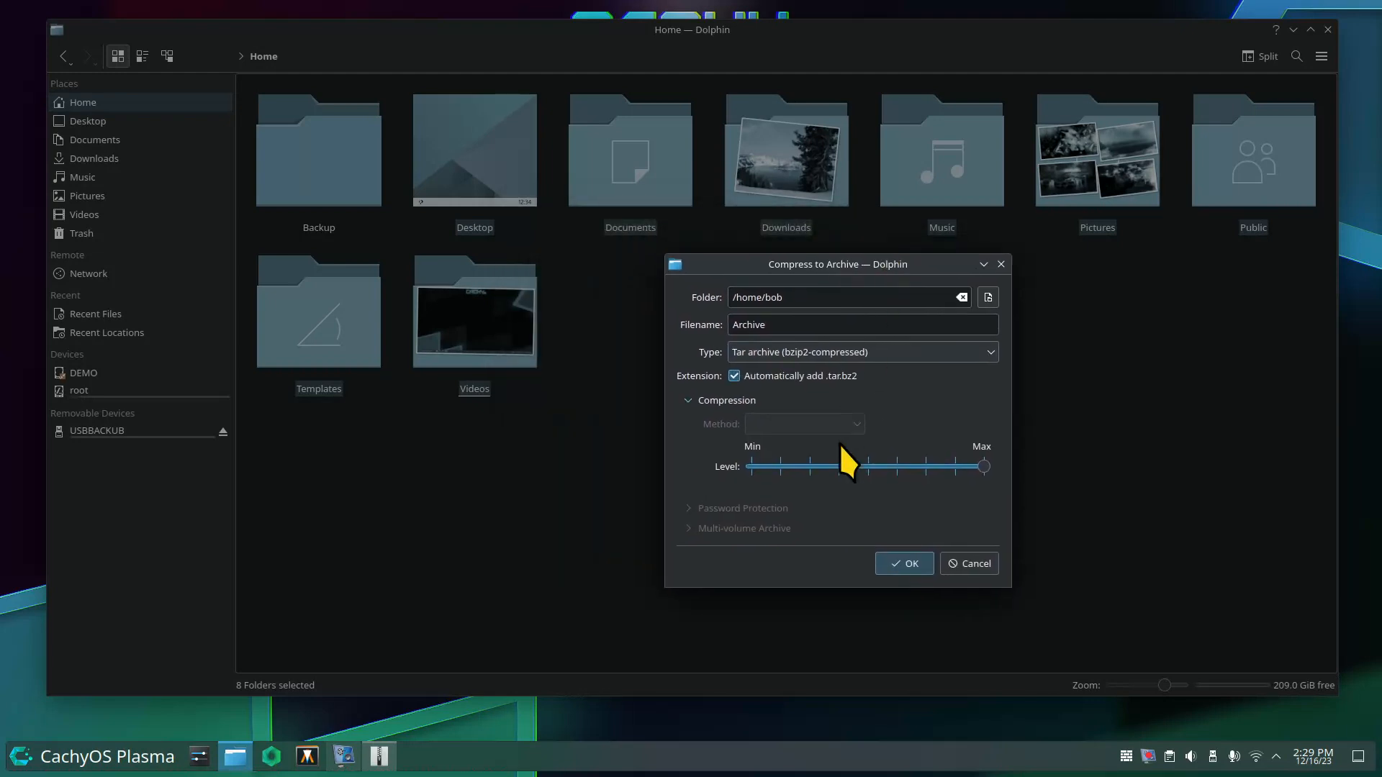
pyautogui.moveTo(978, 465)
pyautogui.mouseDown()
pyautogui.moveTo(875, 463)
pyautogui.moveTo(986, 466)
pyautogui.mouseUp()
# Switch the format to Zstandard-compressed tar, then to Zip archive with the Default method.
pyautogui.click(903, 353)
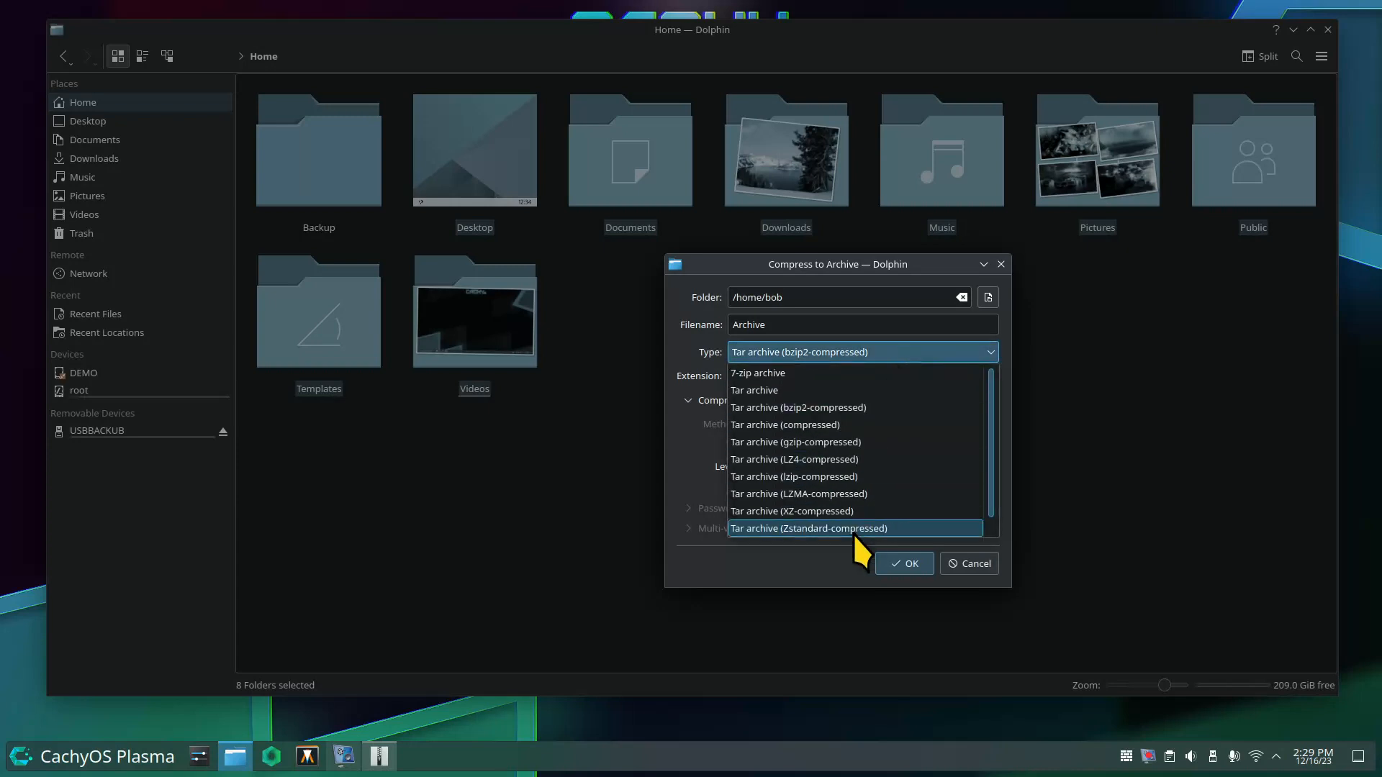
pyautogui.click(849, 530)
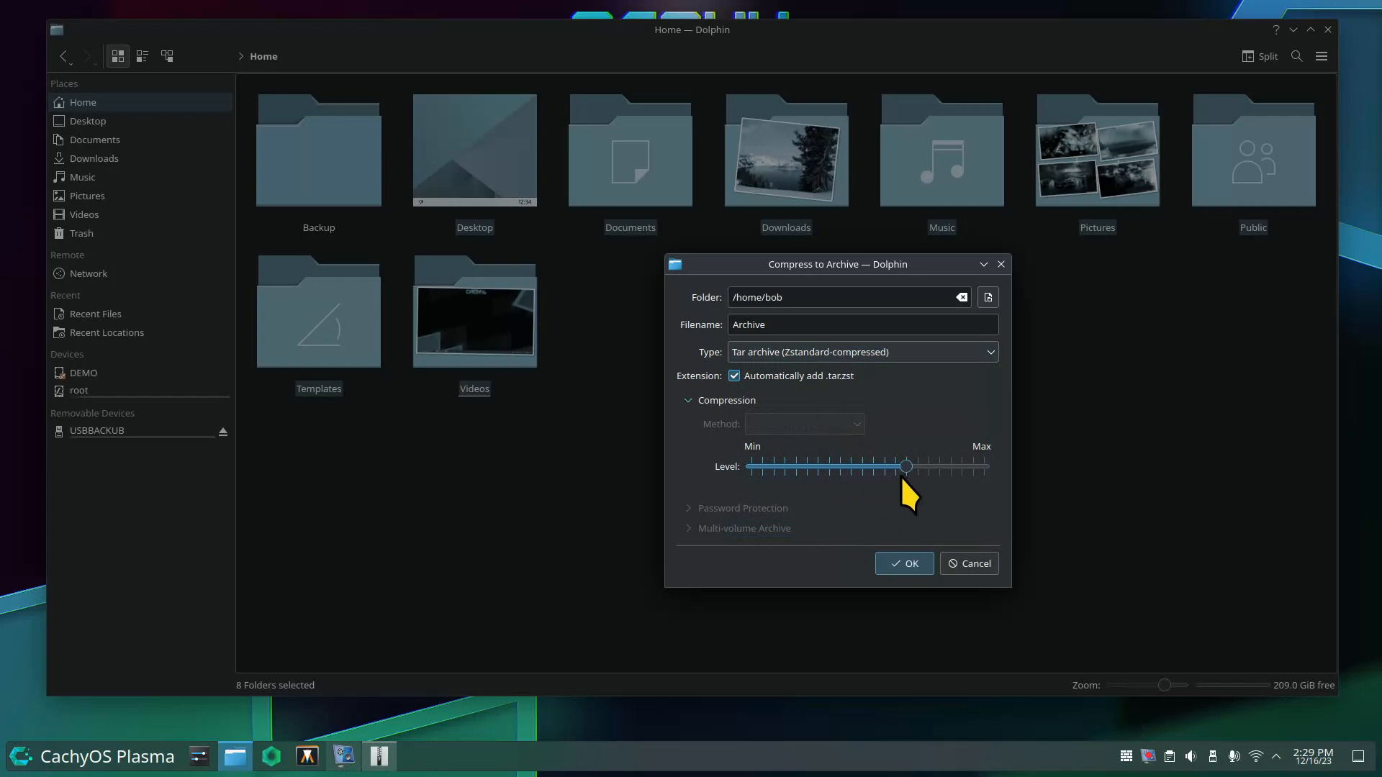
pyautogui.click(987, 353)
pyautogui.scroll(-1, 983, 516)
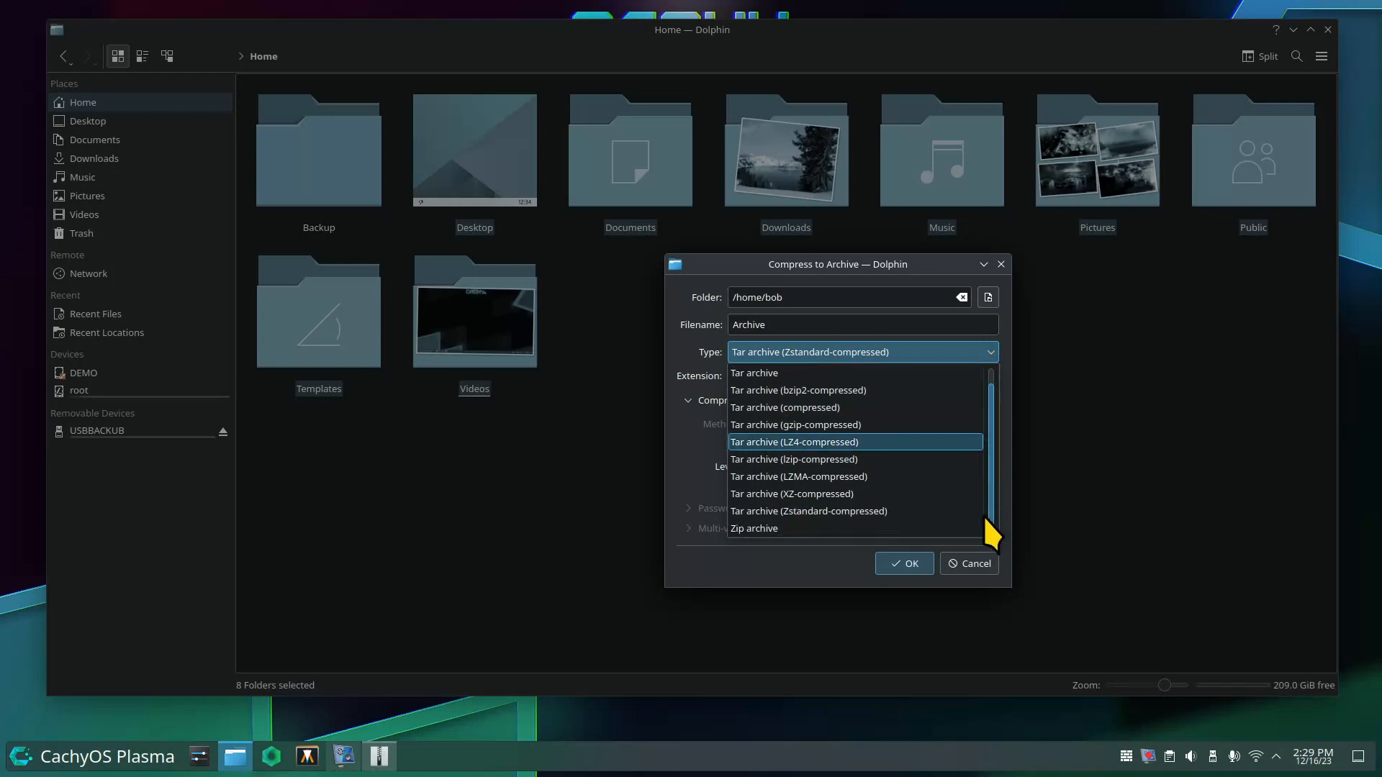
pyautogui.click(771, 527)
pyautogui.click(792, 423)
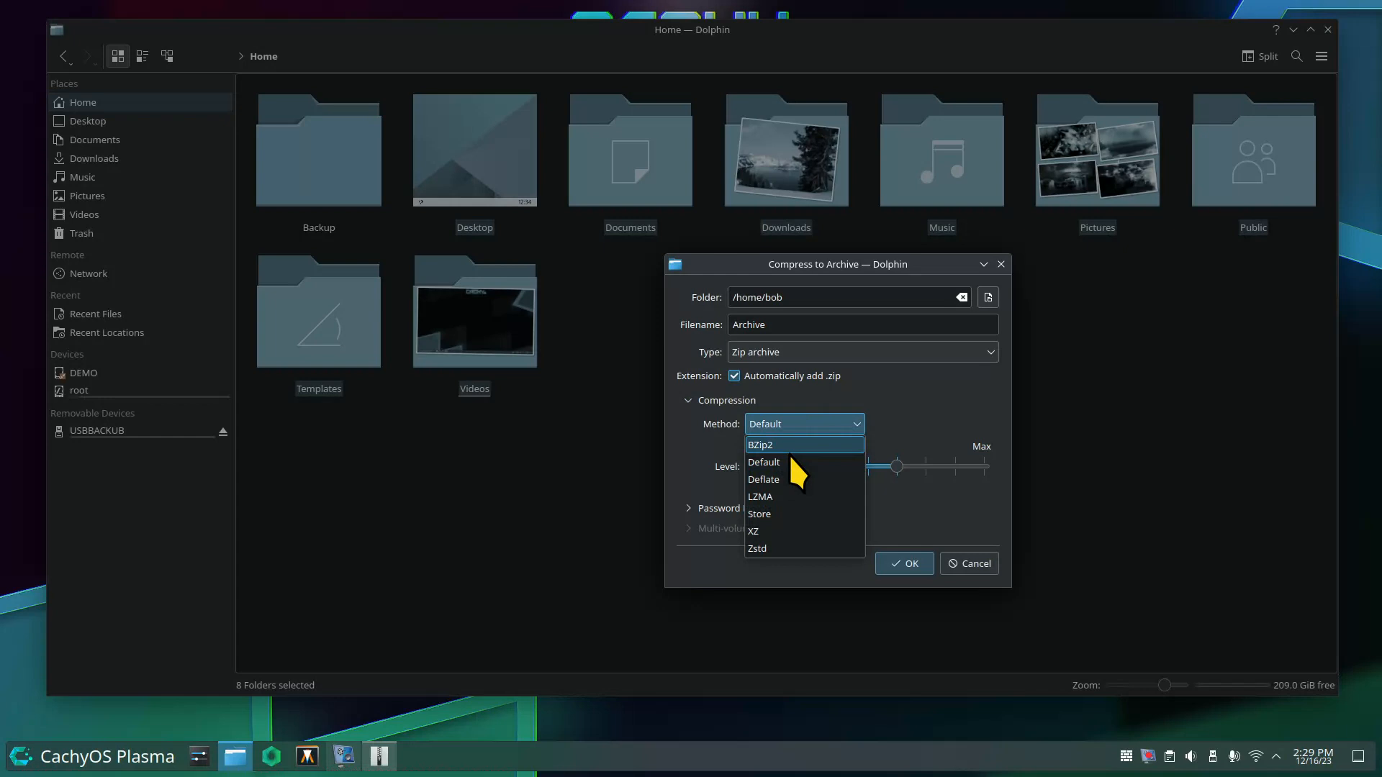
pyautogui.click(932, 419)
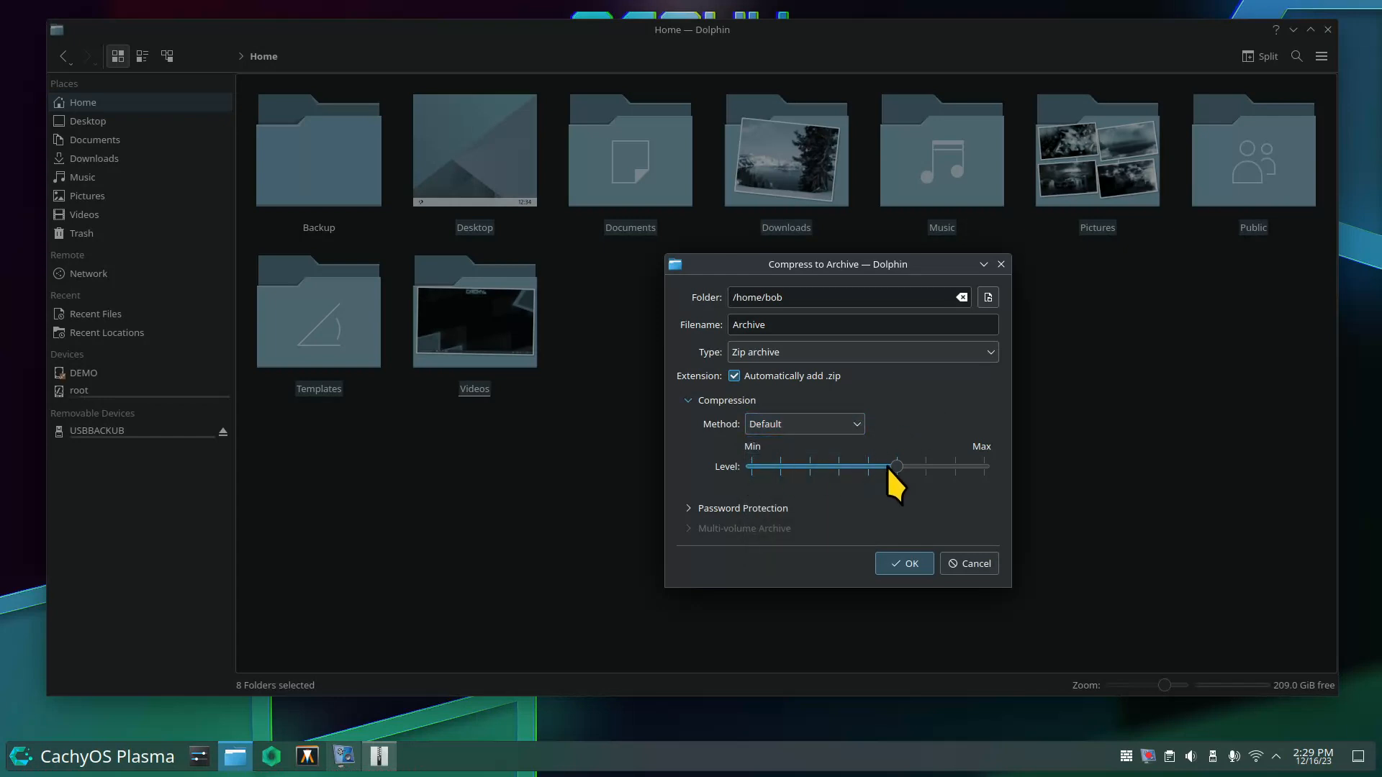
# Expand Password Protection, keep AES256 encryption, and reopen the archive format list.
pyautogui.click(689, 507)
pyautogui.moveTo(814, 247); pyautogui.dragTo(707, 60)
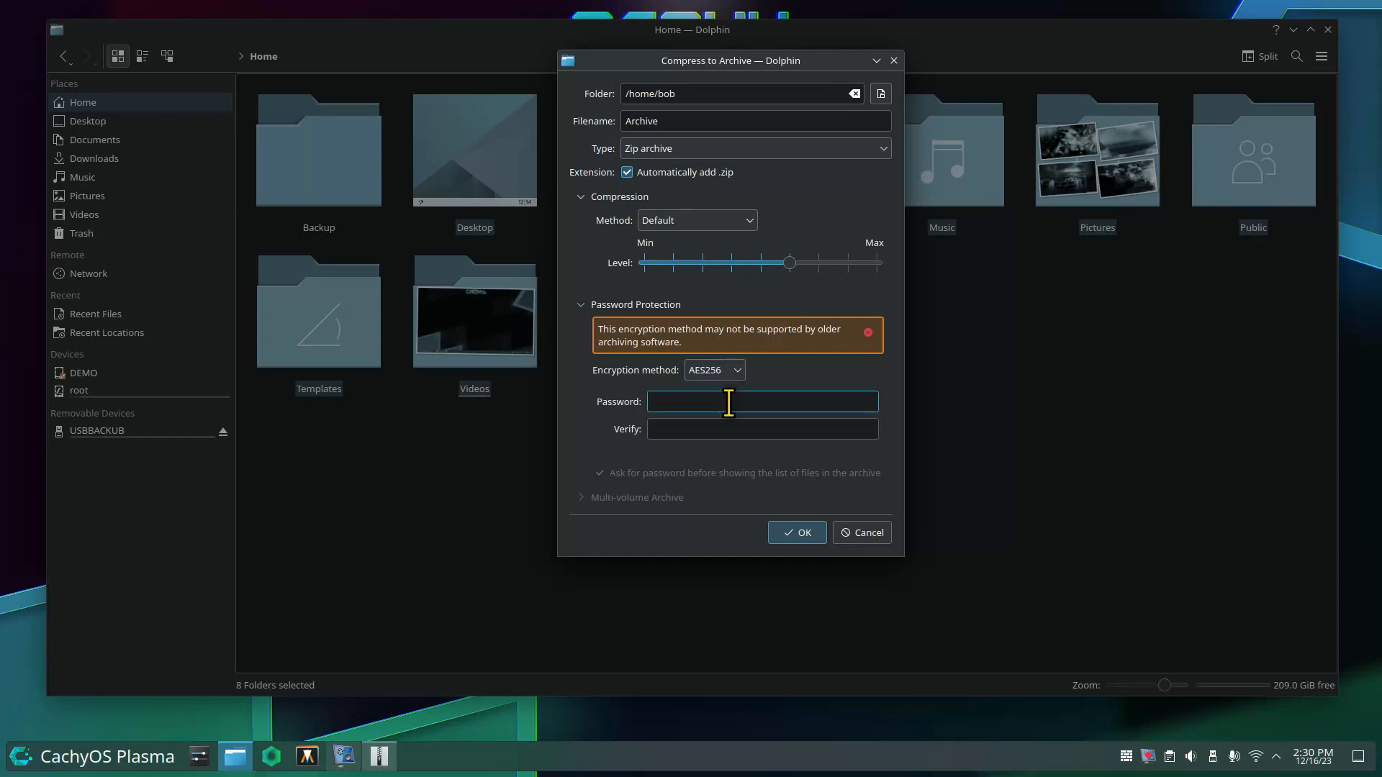
pyautogui.click(733, 371)
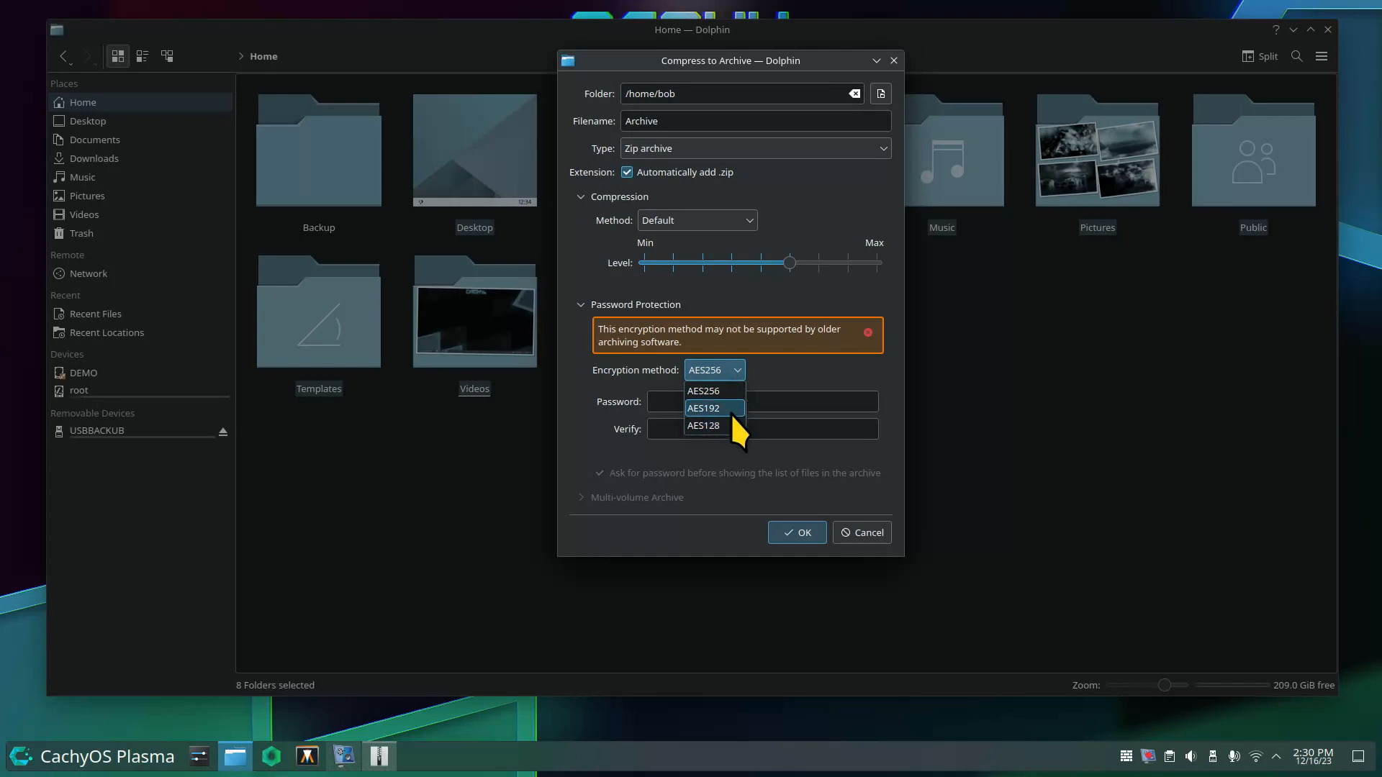
pyautogui.click(736, 392)
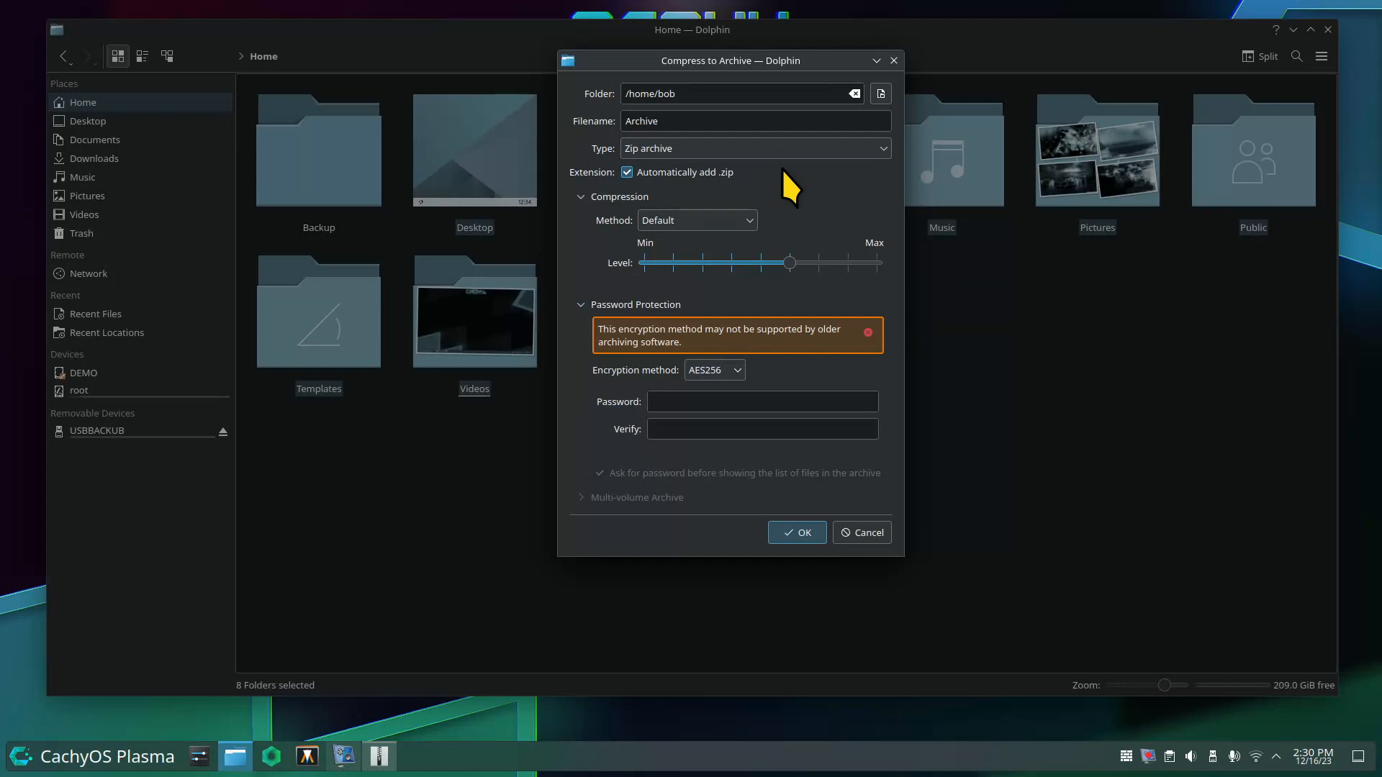
pyautogui.click(663, 402)
pyautogui.moveTo(666, 59); pyautogui.dragTo(864, 131)
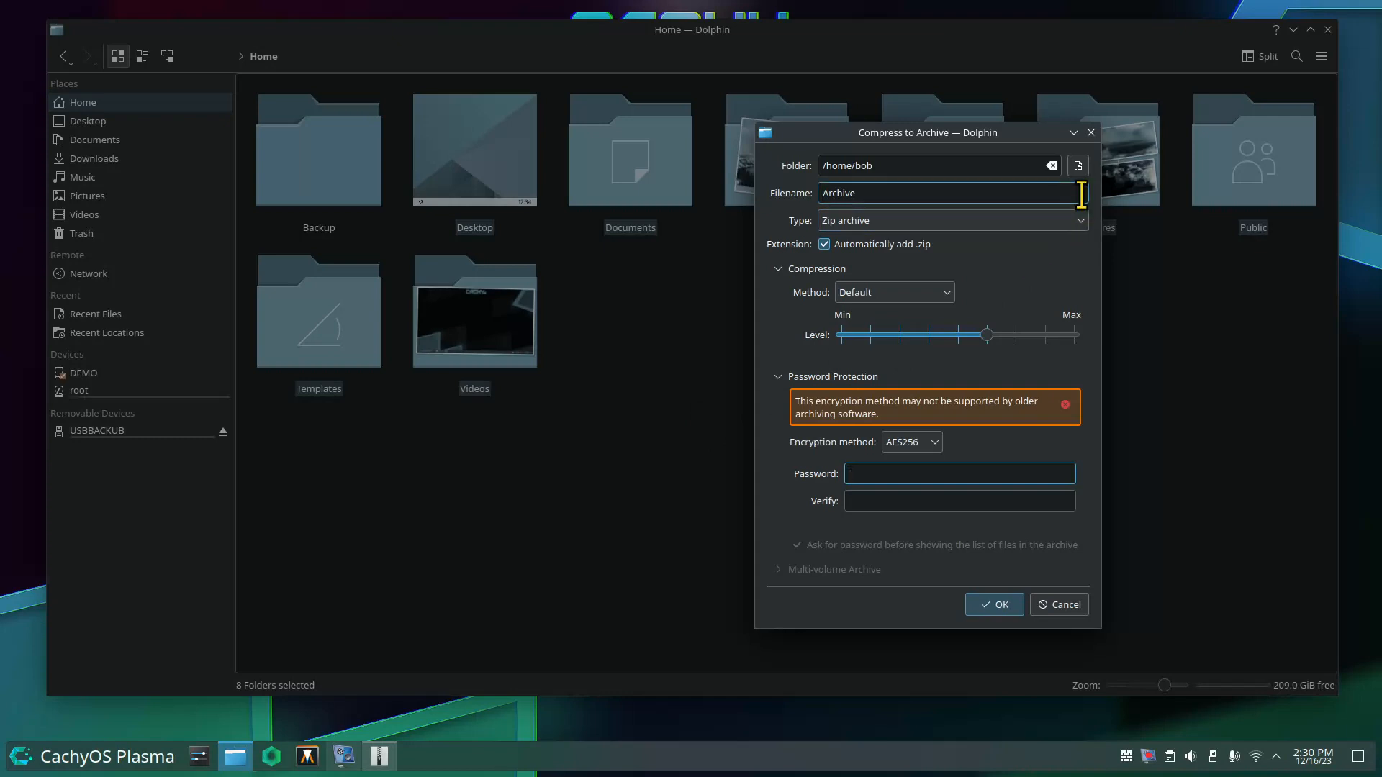
pyautogui.click(1079, 219)
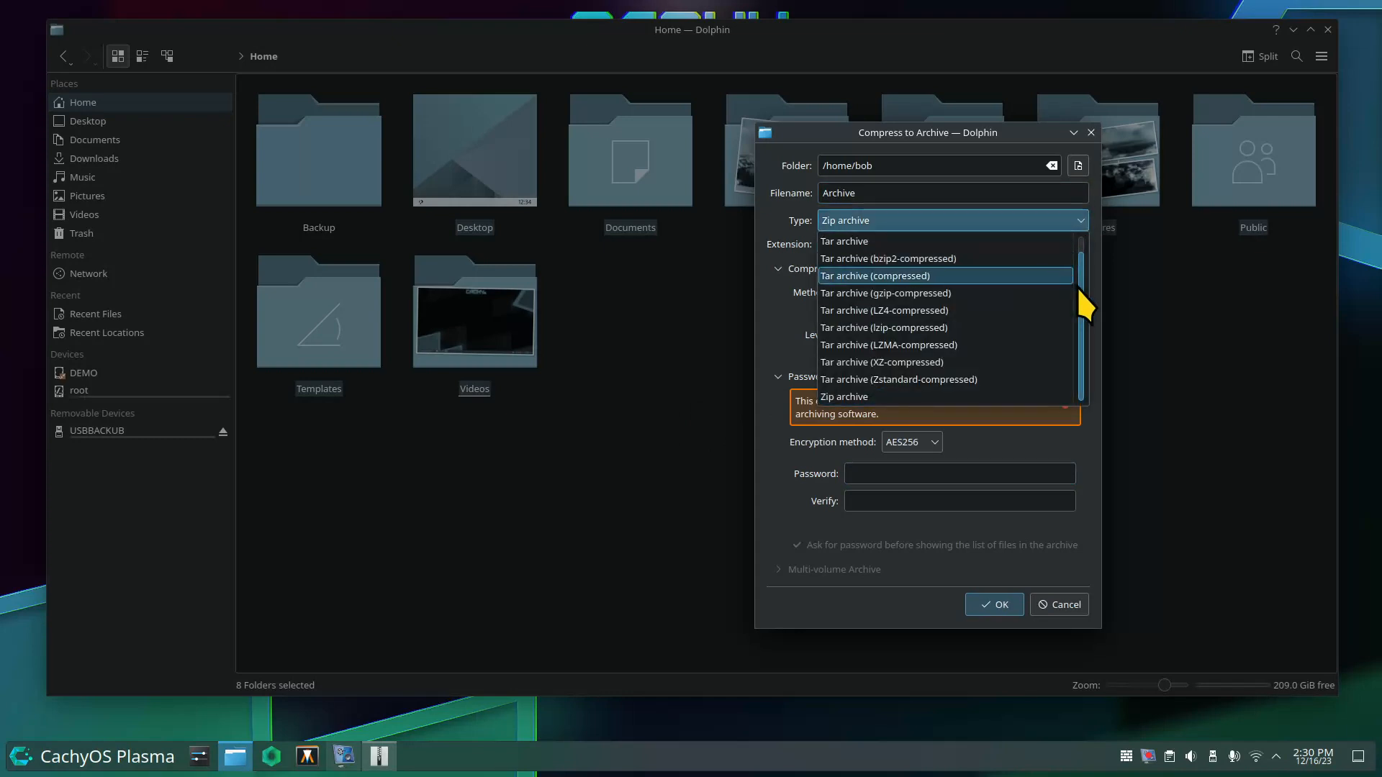
pyautogui.moveTo(1080, 288); pyautogui.dragTo(1089, 246)
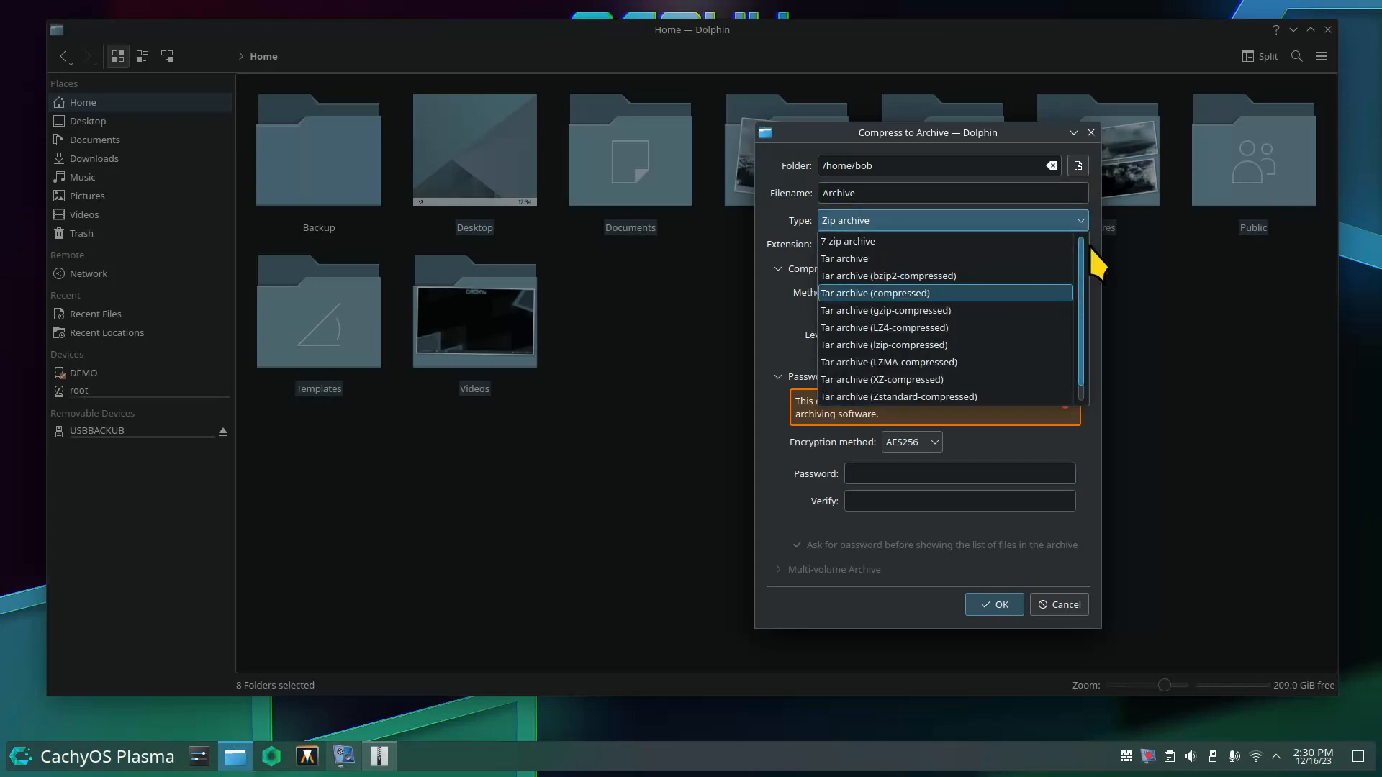
# Choose 7-zip archive with LZMA2 compression and adjust the compression level.
pyautogui.click(863, 241)
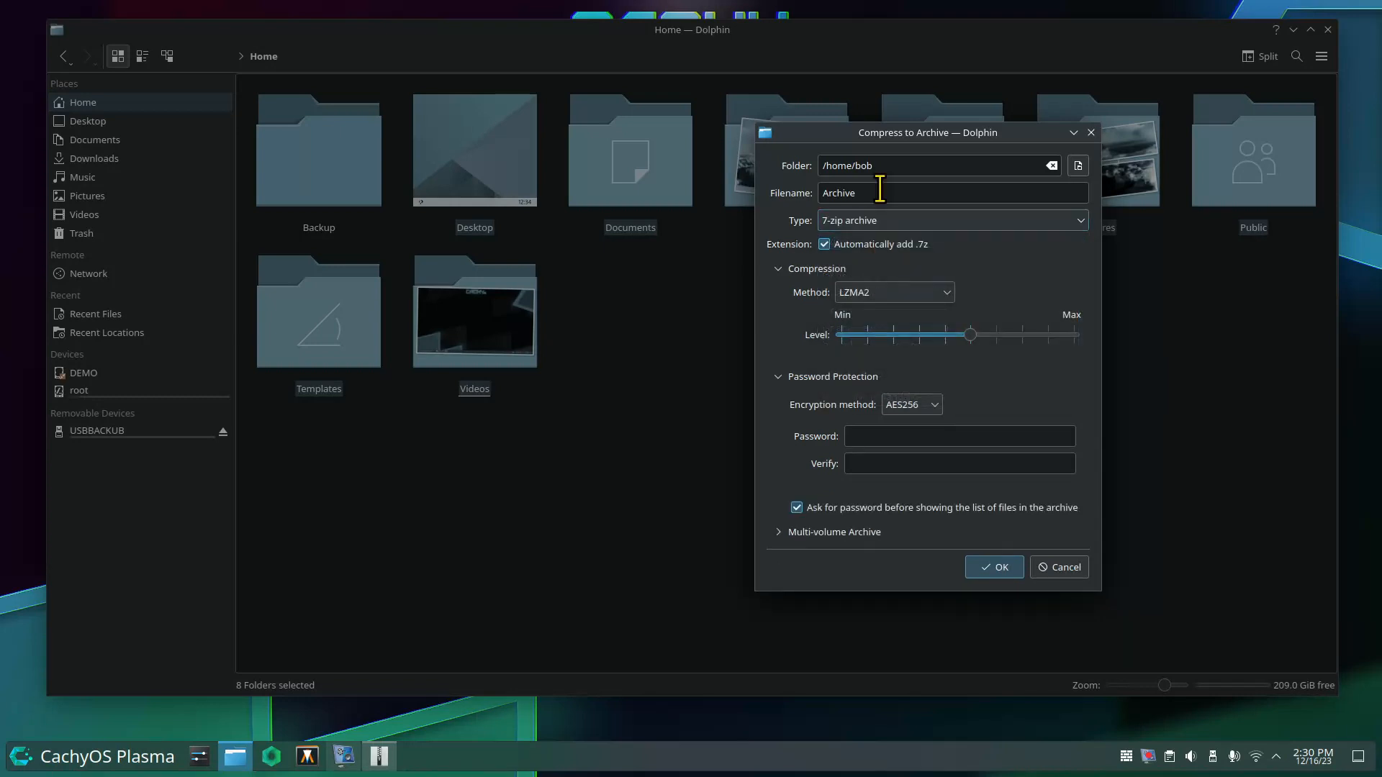
pyautogui.moveTo(873, 137); pyautogui.dragTo(703, 75)
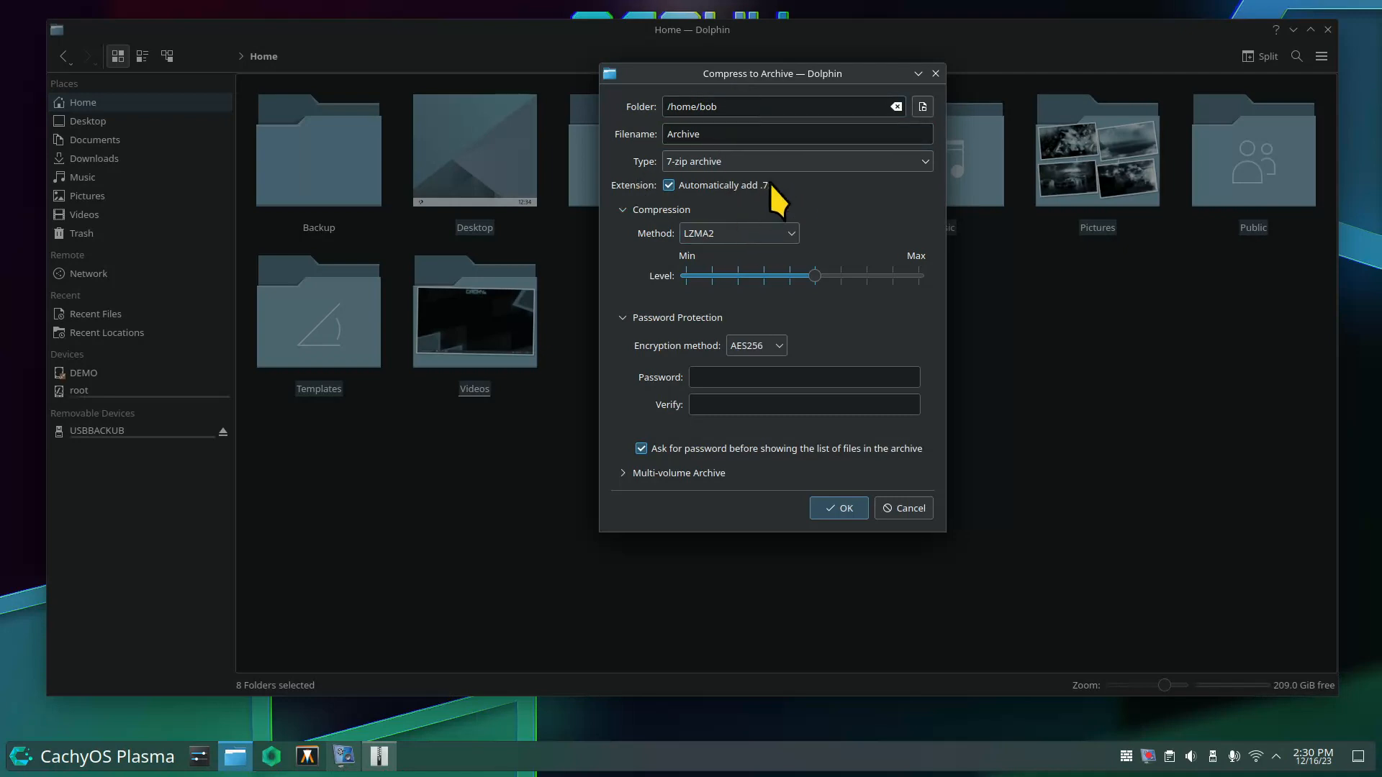
pyautogui.click(784, 235)
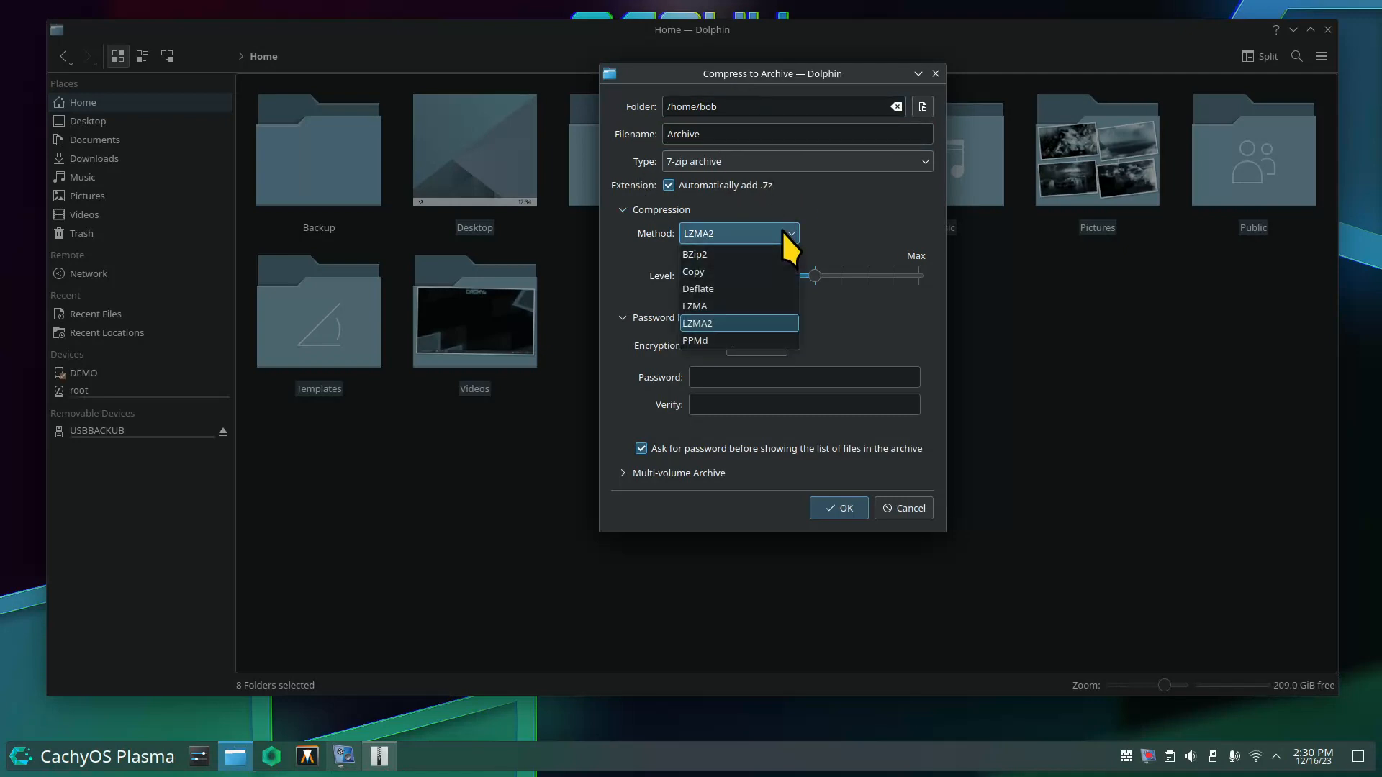
pyautogui.click(783, 233)
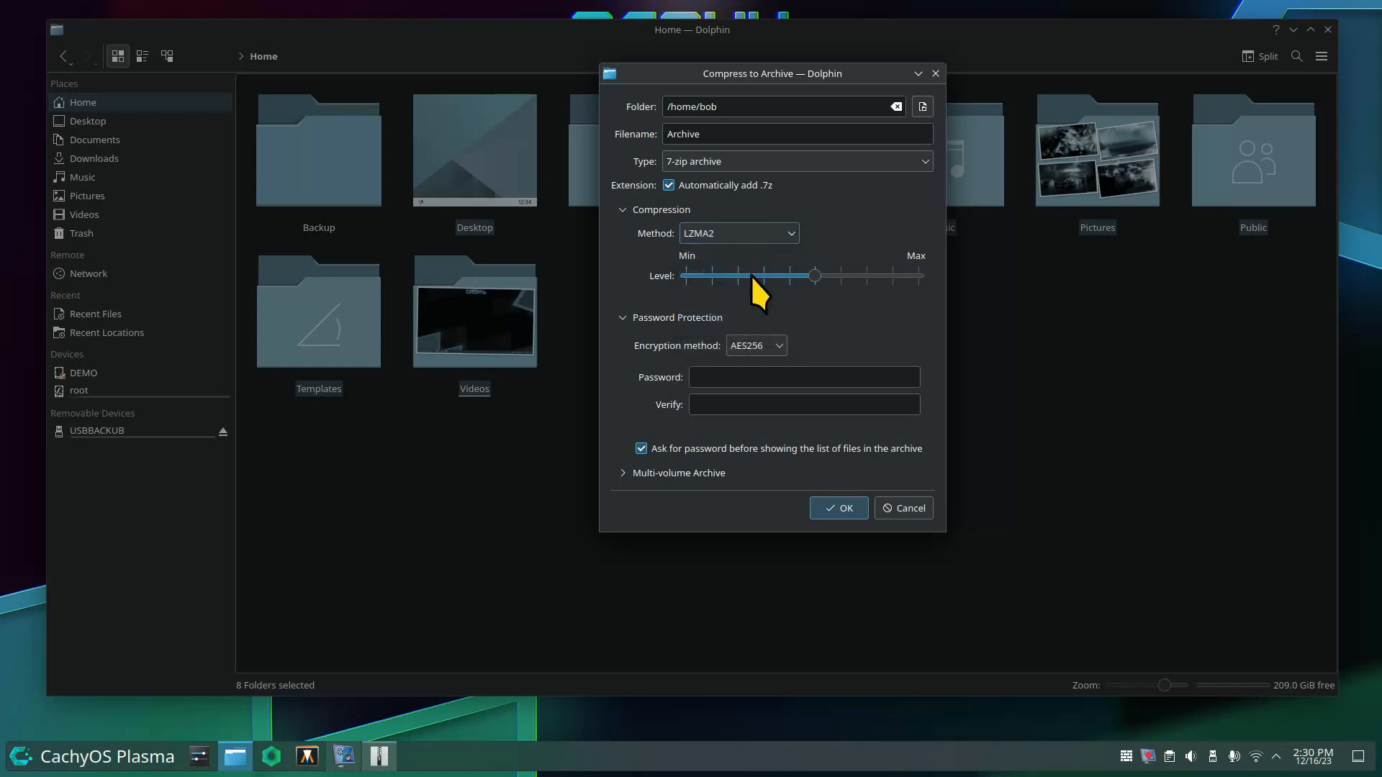
pyautogui.moveTo(754, 274); pyautogui.dragTo(791, 272)
# Toggle multi-volume splitting on and off, then cancel the Compress to Archive dialog.
pyautogui.click(642, 451)
pyautogui.click(623, 474)
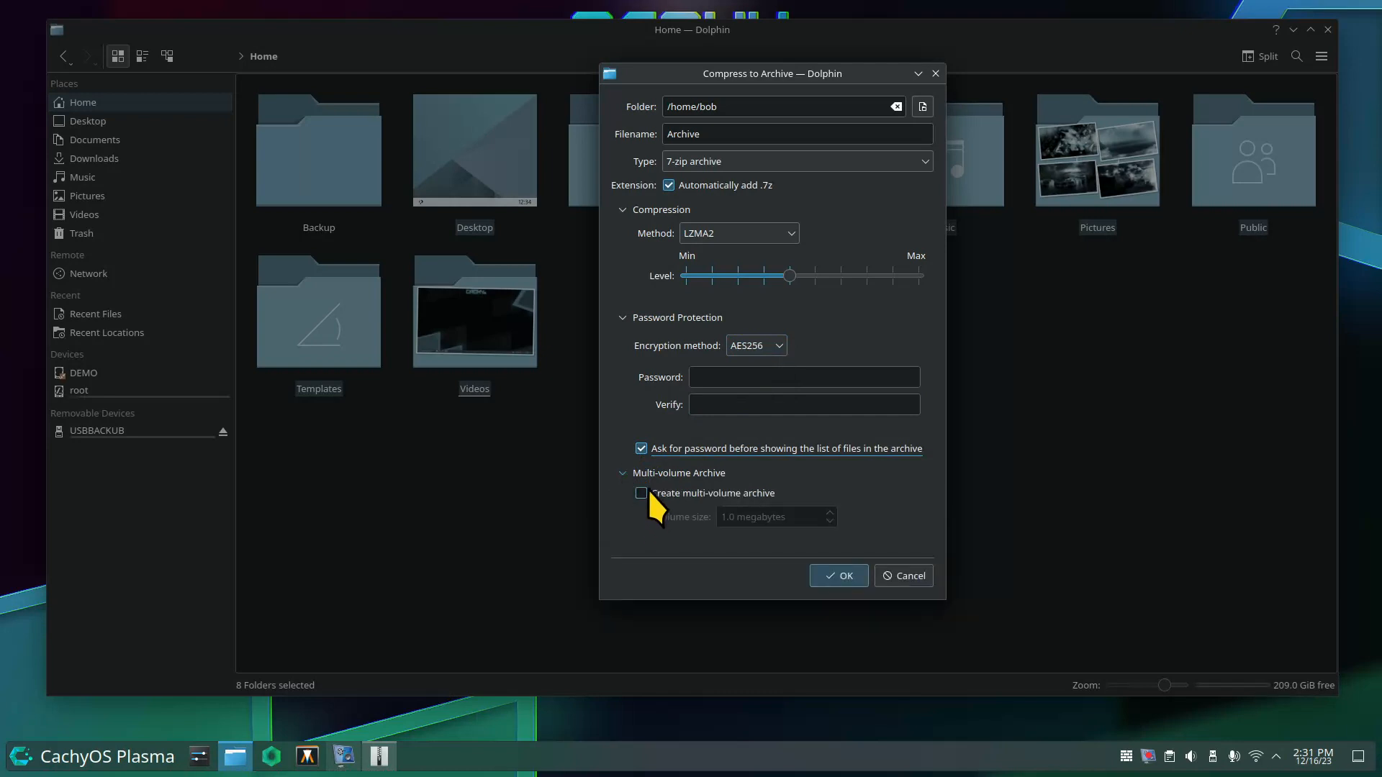
pyautogui.click(639, 495)
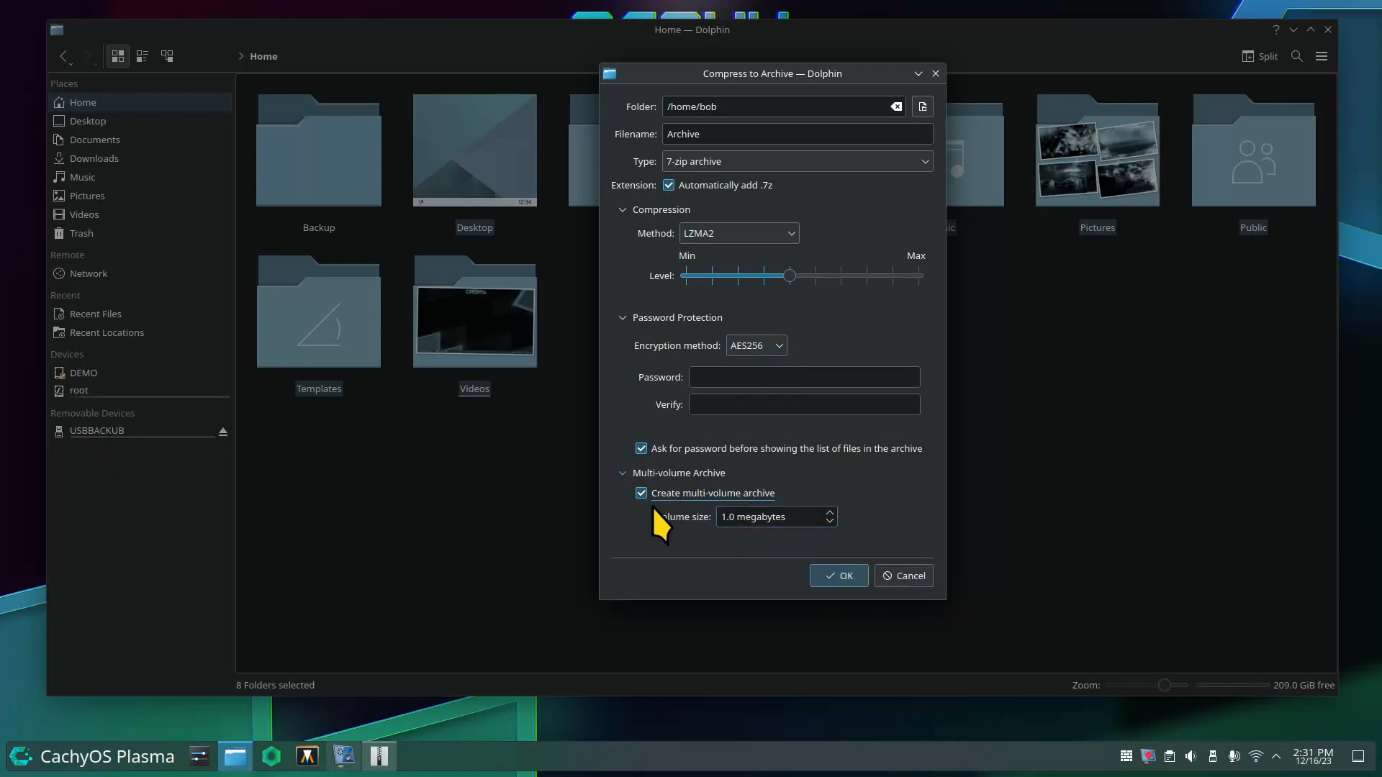
pyautogui.click(641, 495)
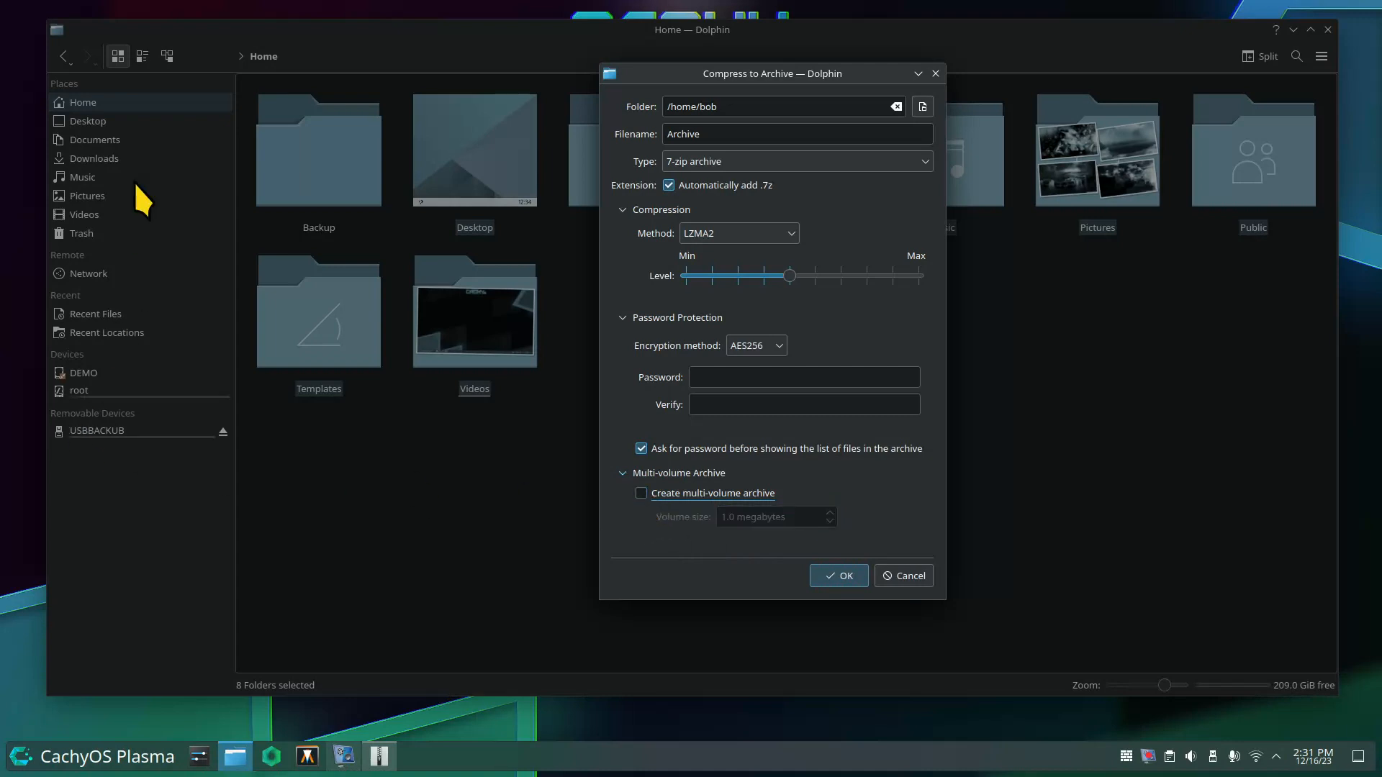
pyautogui.click(623, 473)
pyautogui.click(913, 508)
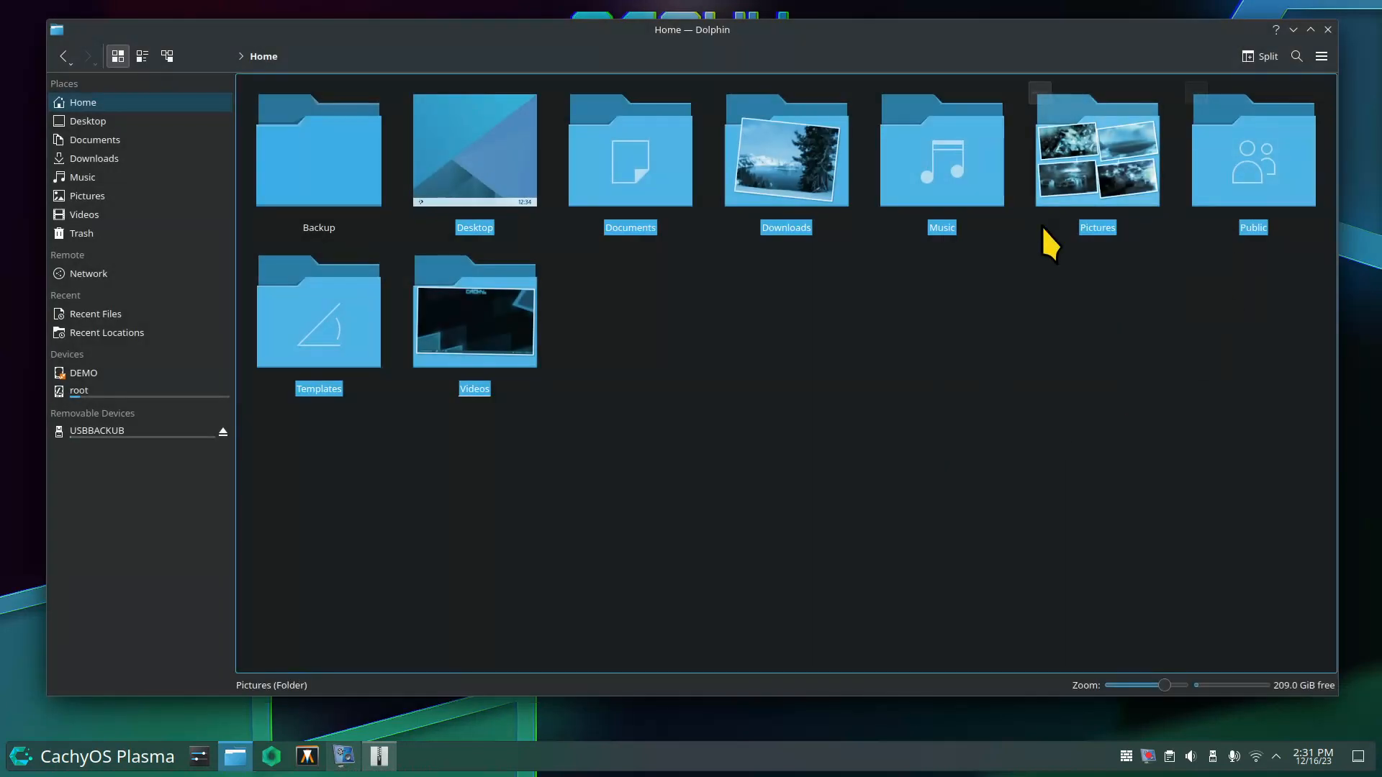
# Close the Dolphin window and the Ark window with the tar archive.
pyautogui.click(842, 478)
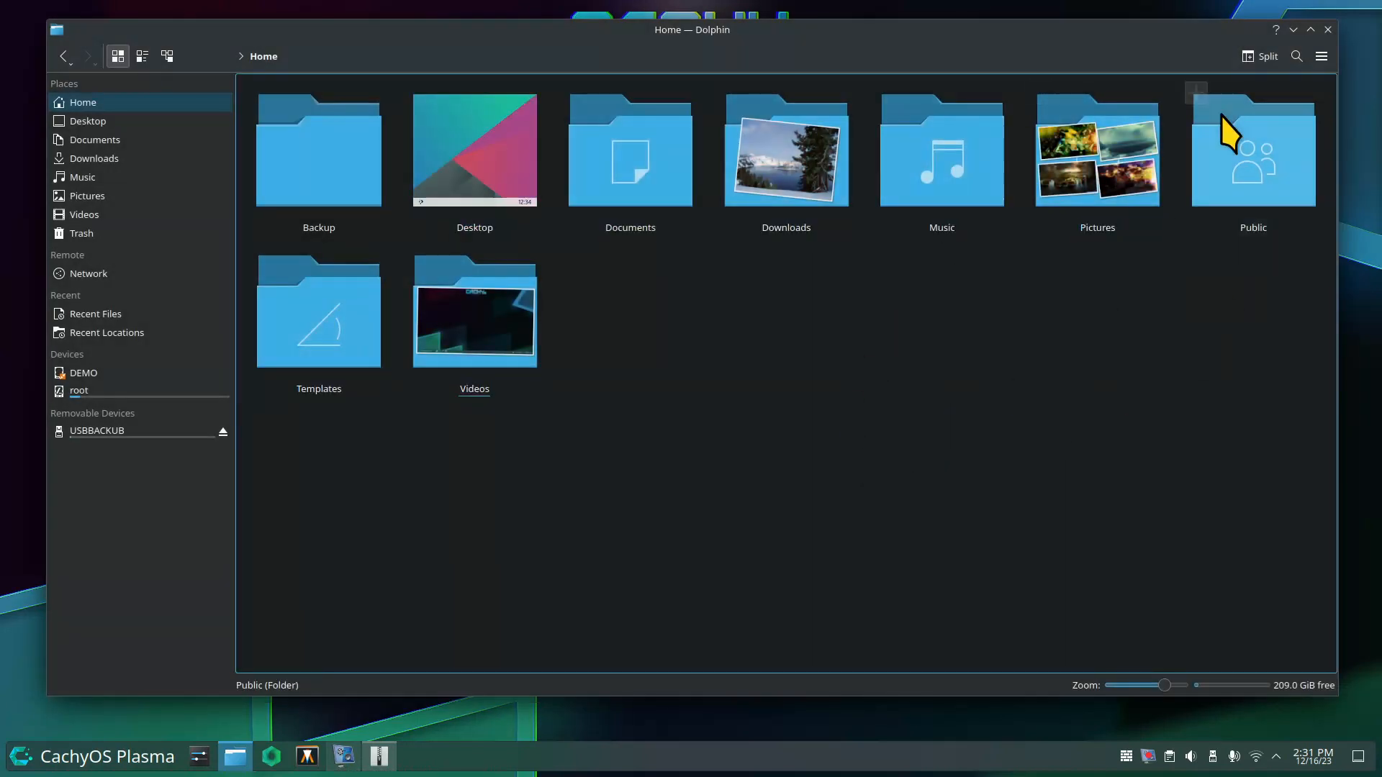
pyautogui.click(1329, 28)
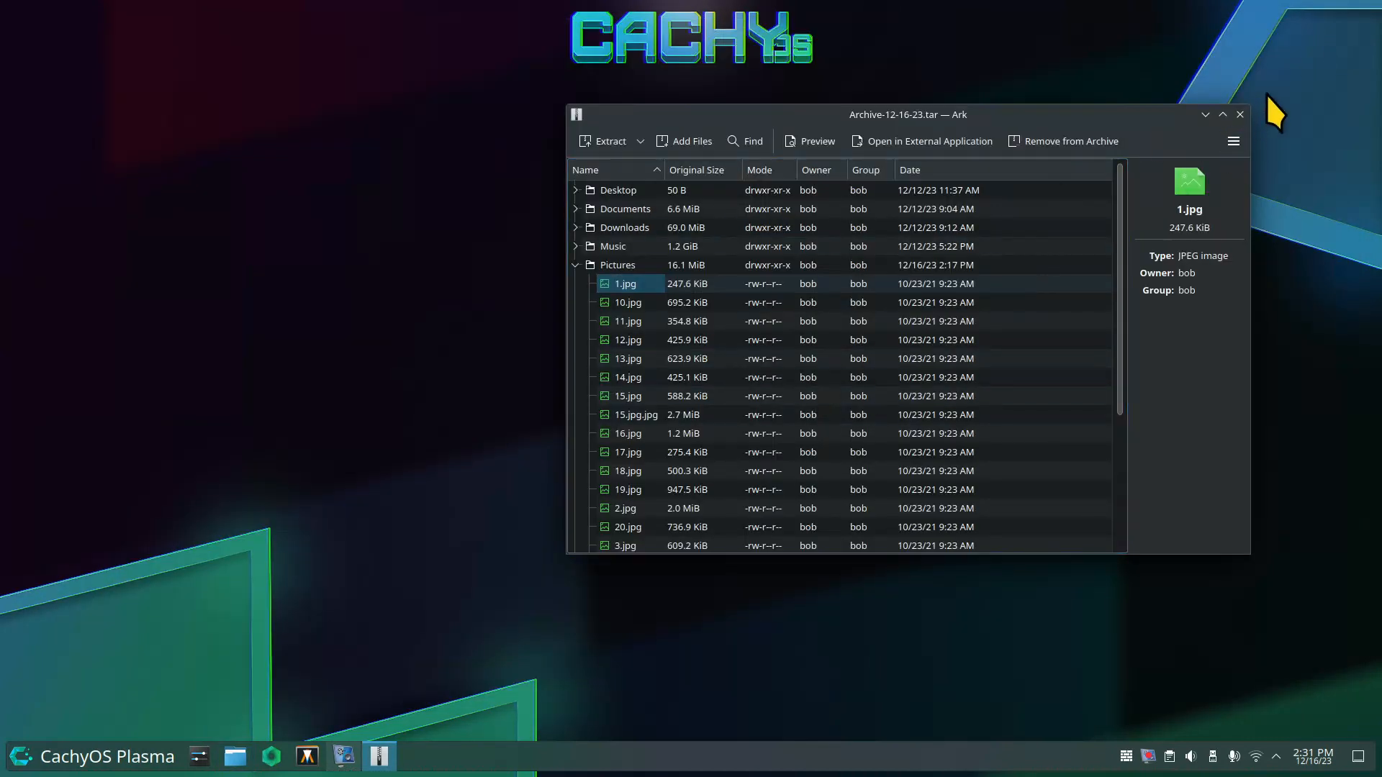
pyautogui.click(1240, 115)
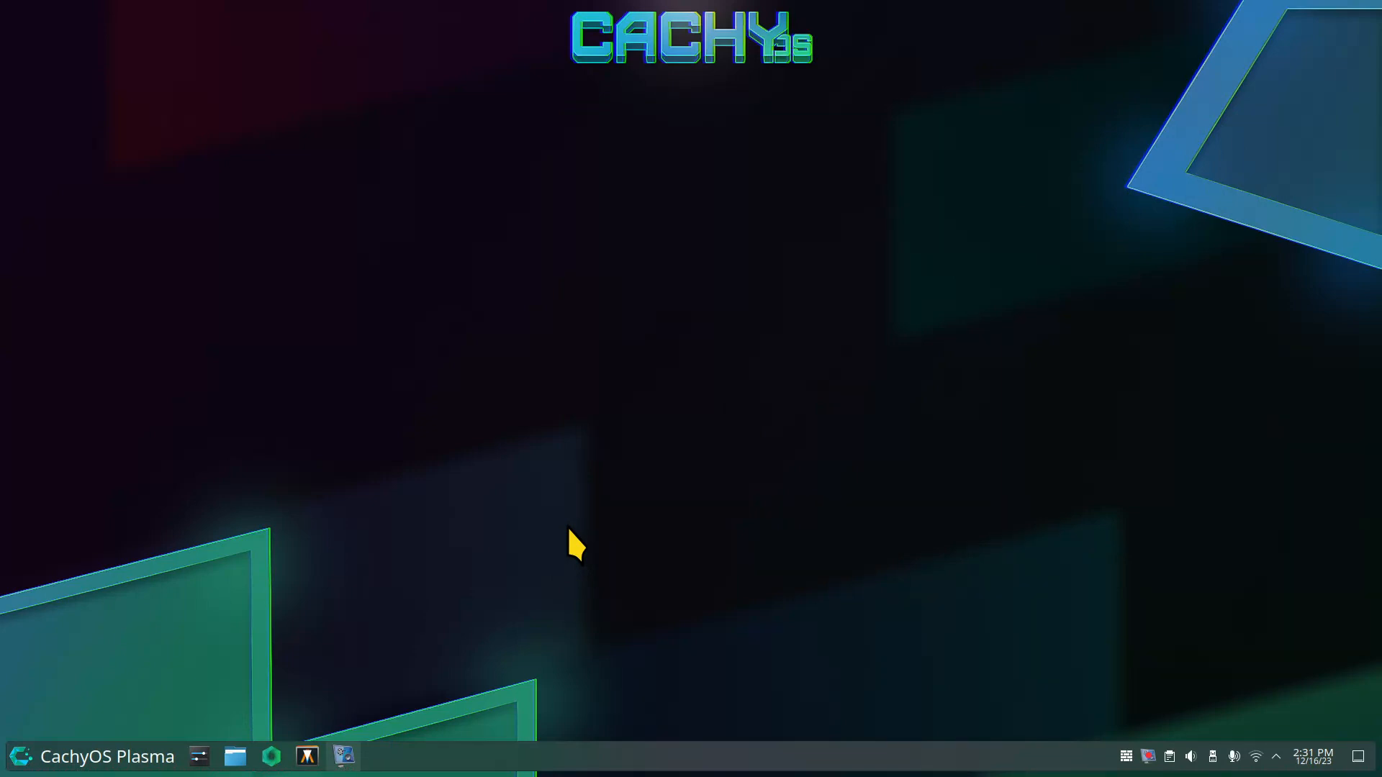
# Search 'soft' in the application launcher, dismiss it, then type 'ca' in KRunner.
pyautogui.click(111, 756)
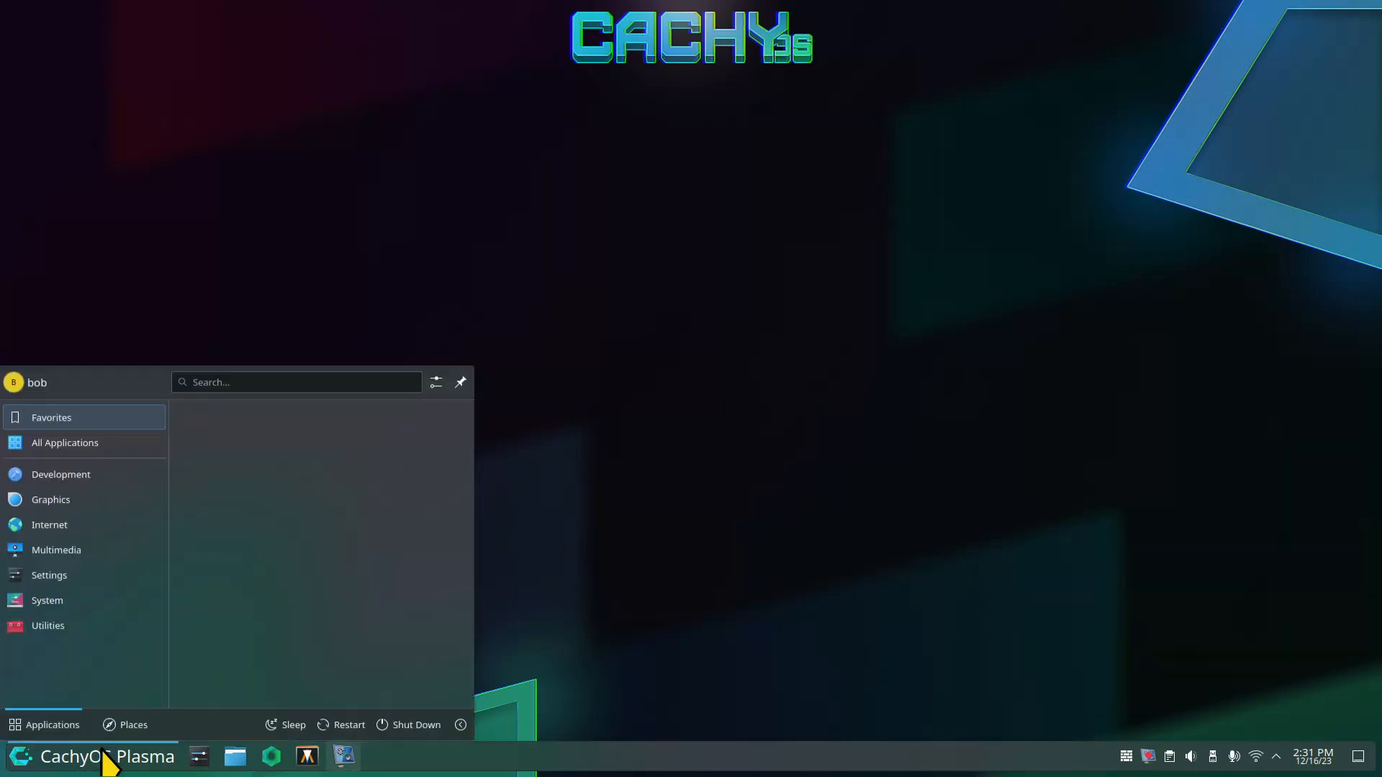
pyautogui.write('soft')
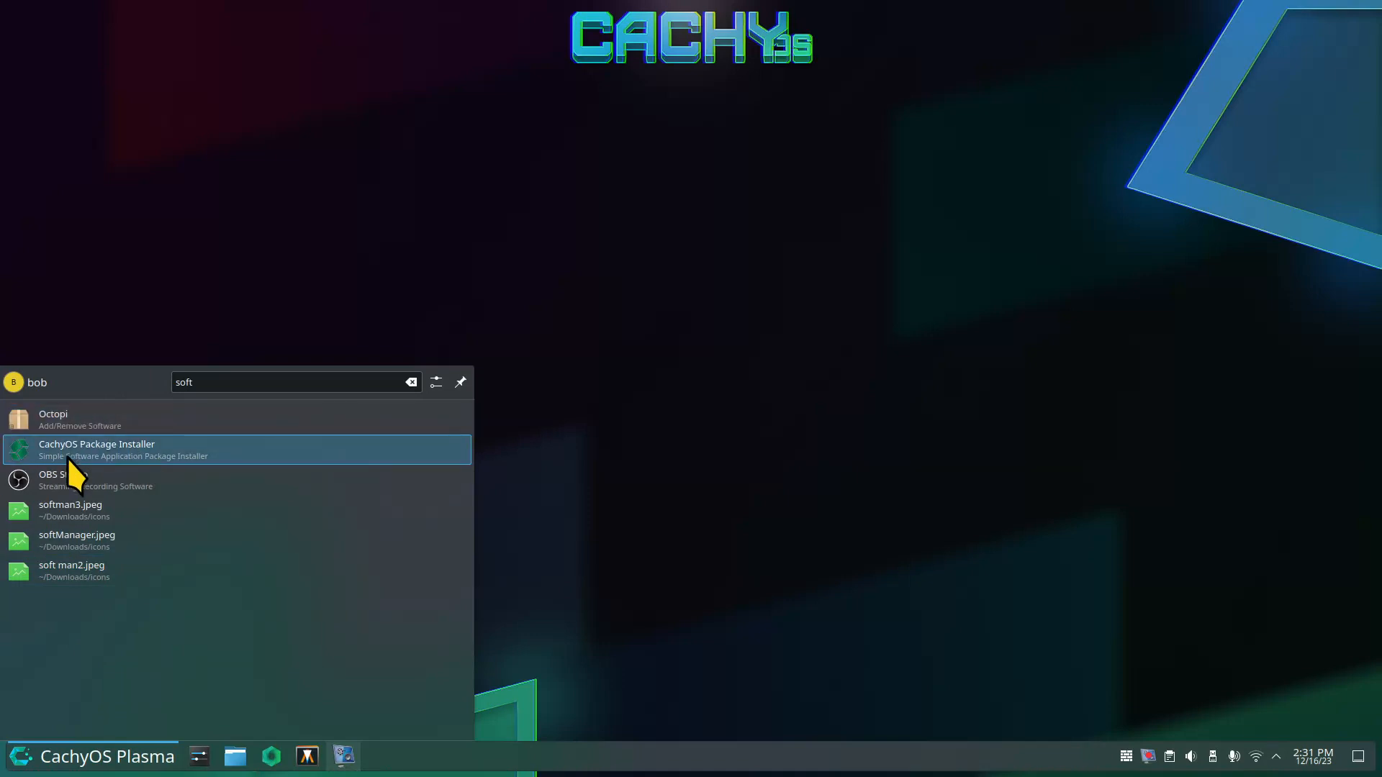
pyautogui.click(710, 260)
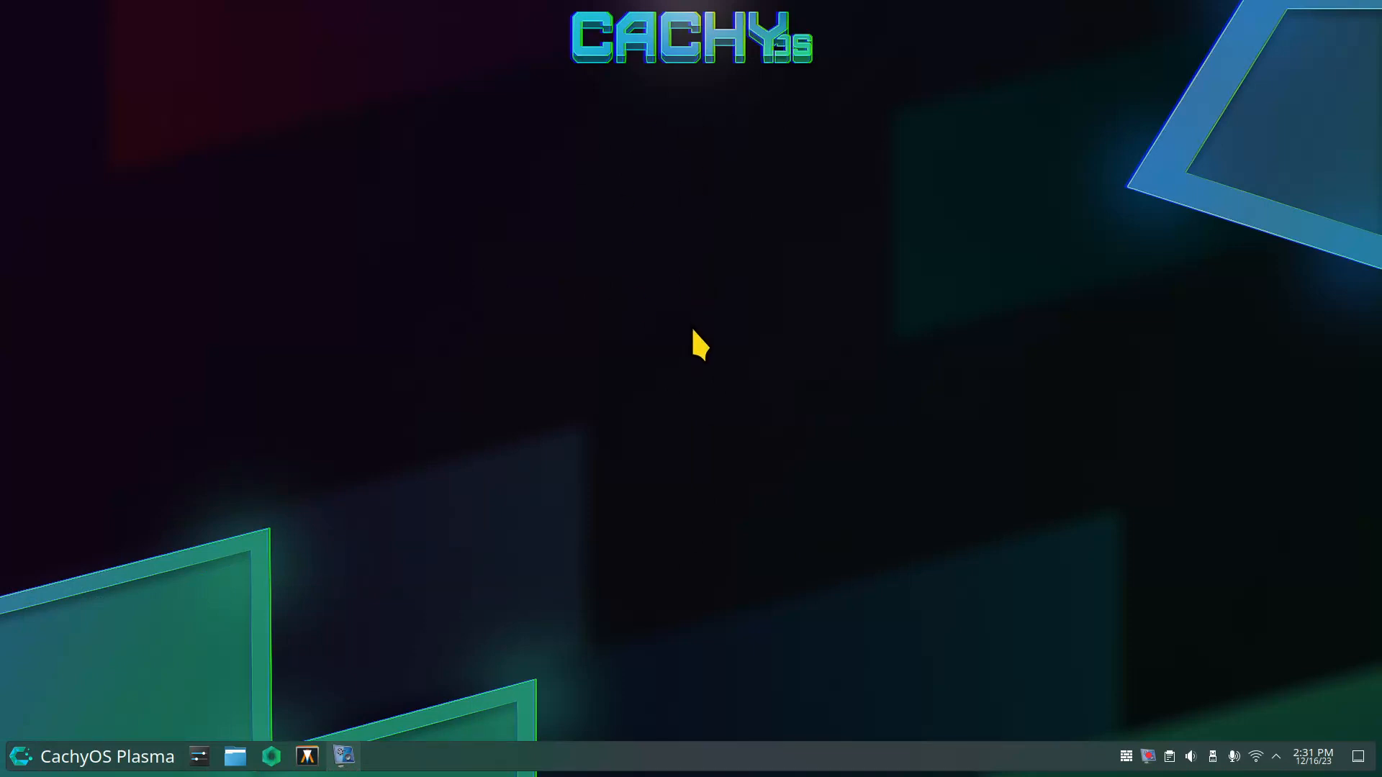
pyautogui.write('ca')
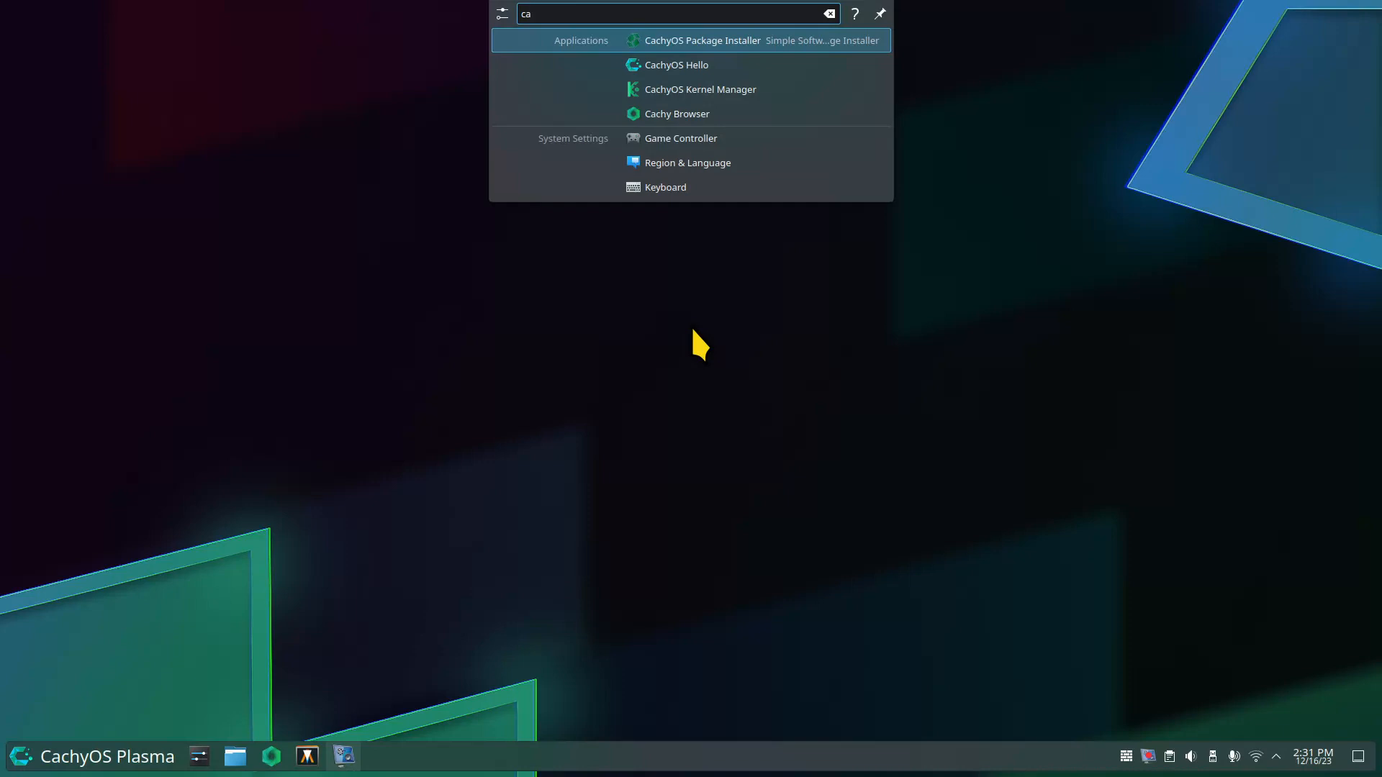
# Launch CachyOS Package Installer and authorize it with the admin password.
pyautogui.press('Return')
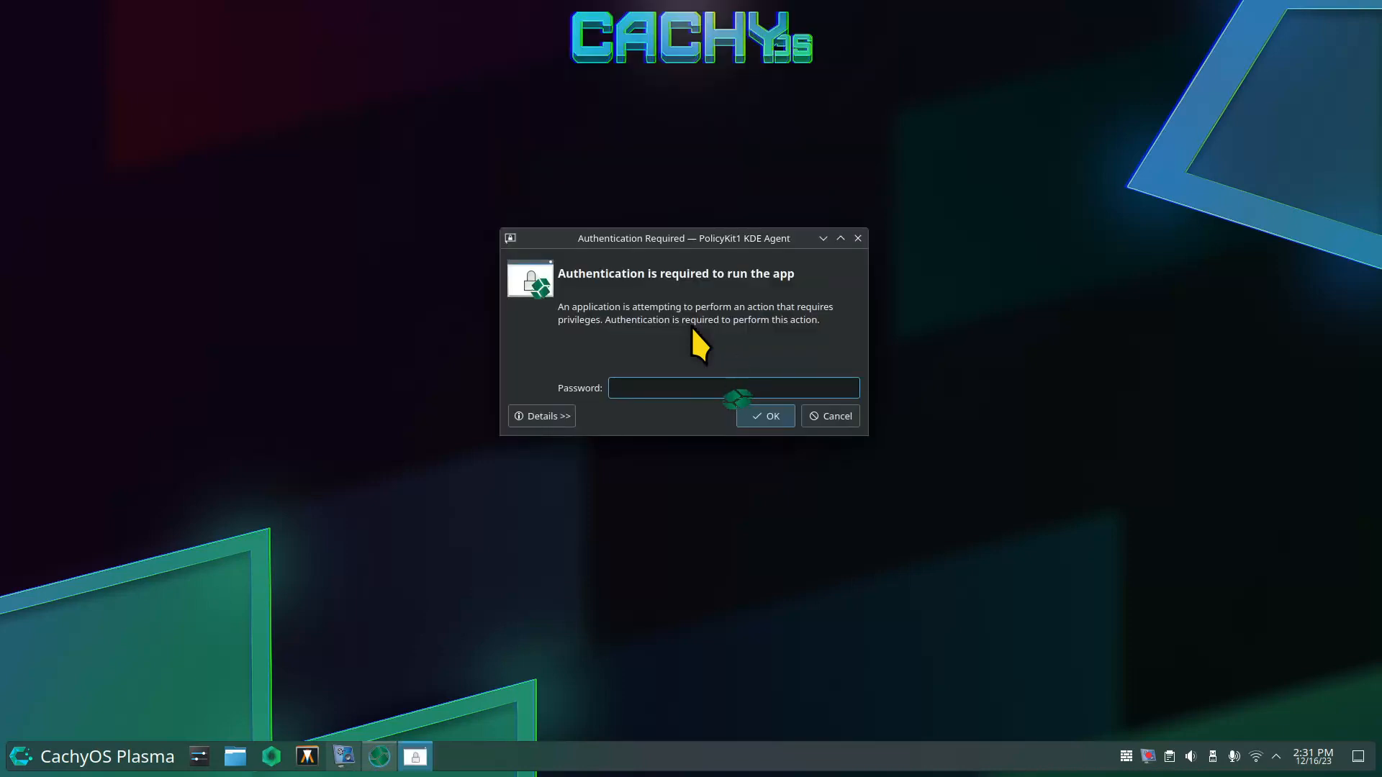
pyautogui.write('******')
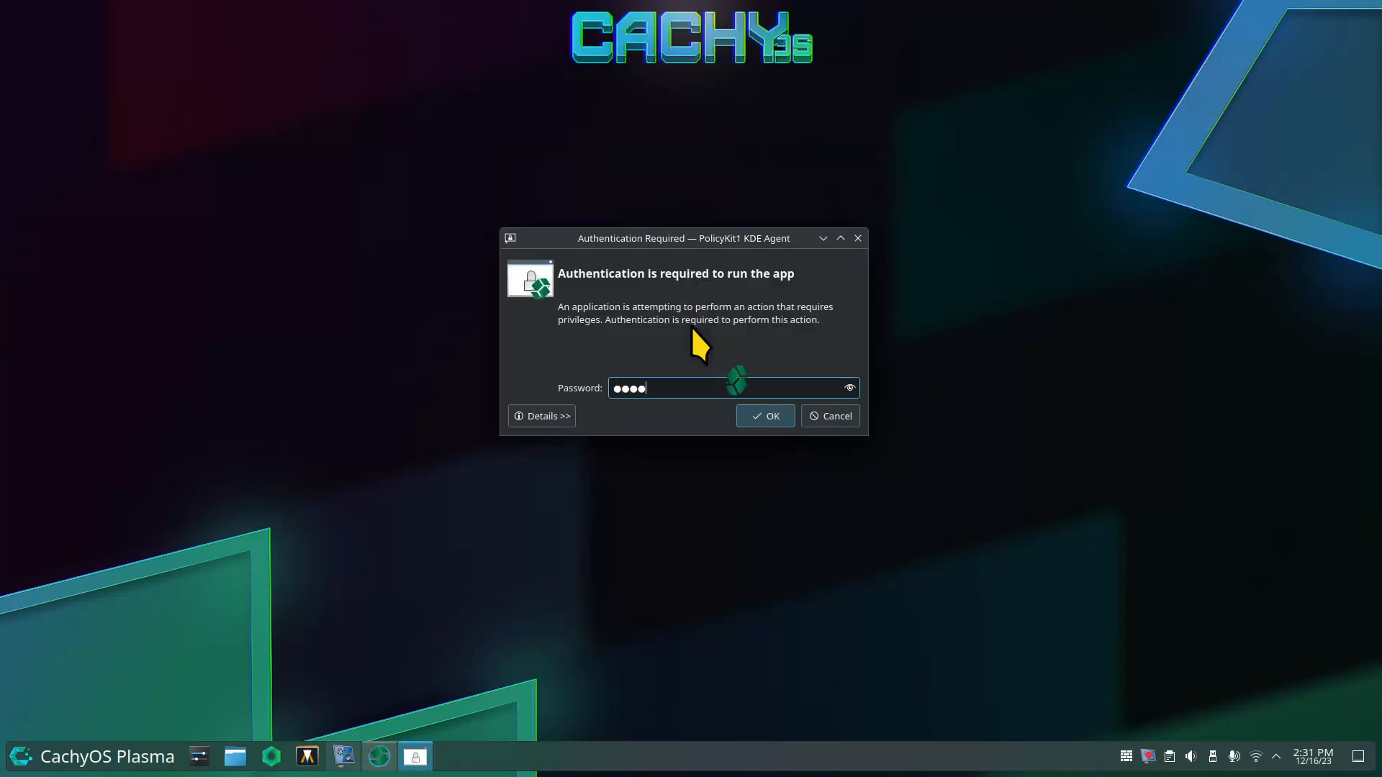
pyautogui.press('Return')
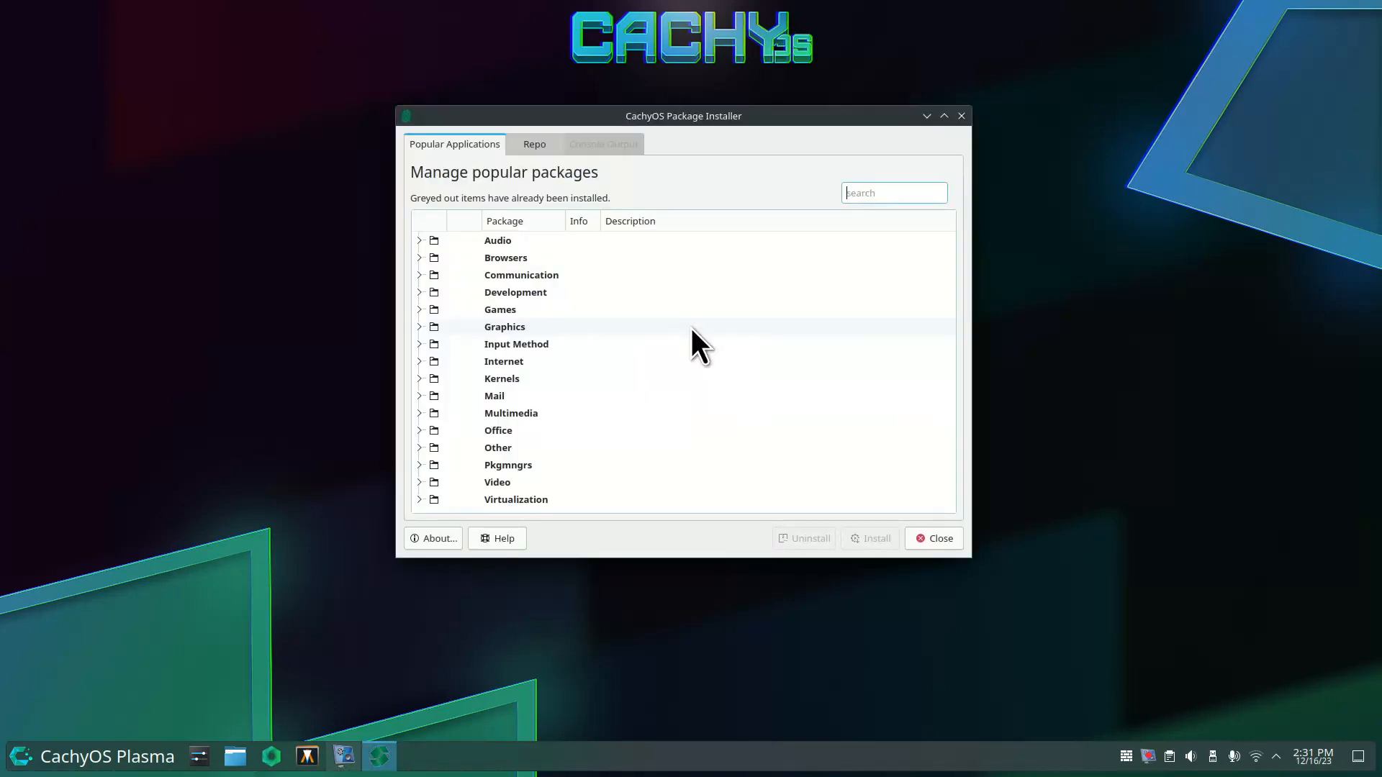
# Under Browsers, tick brave-bin and opera, then close the installer without installing.
pyautogui.click(420, 257)
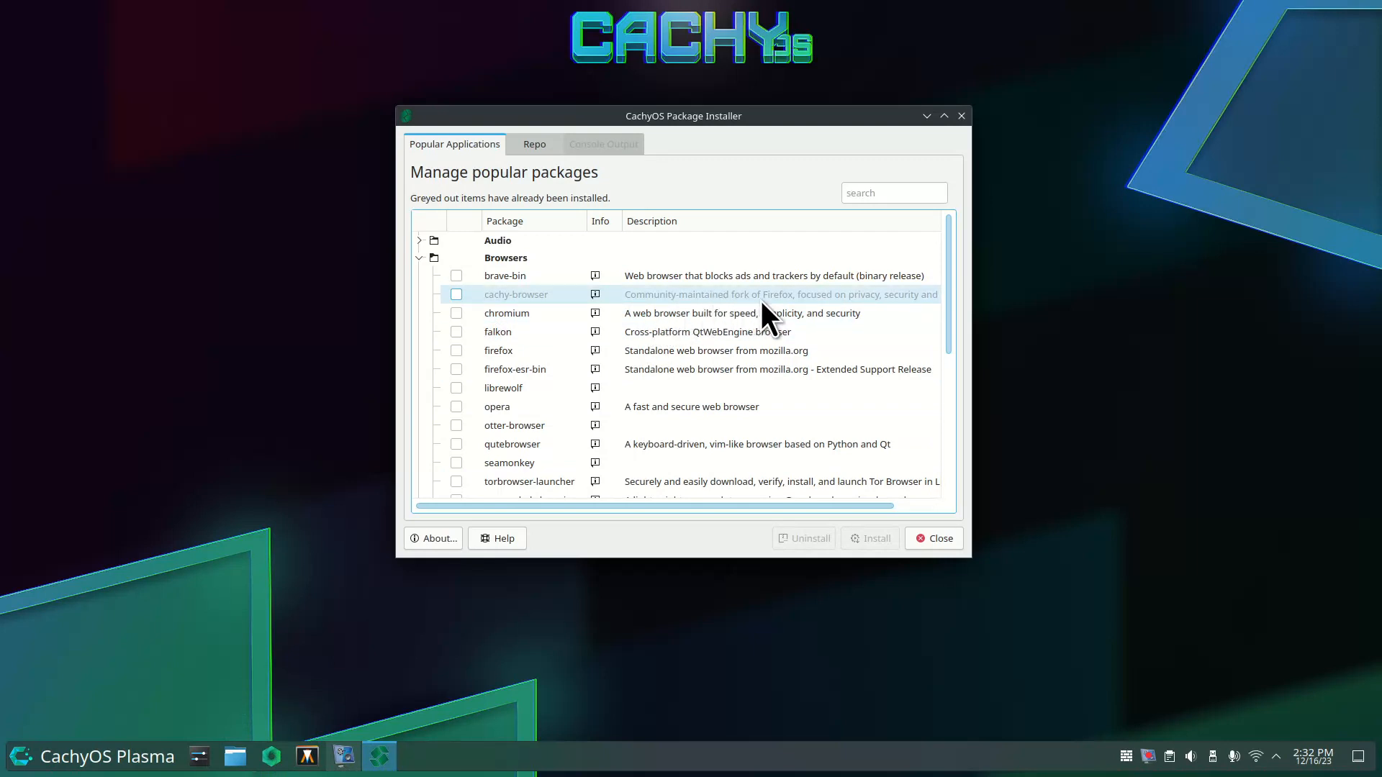
pyautogui.click(453, 294)
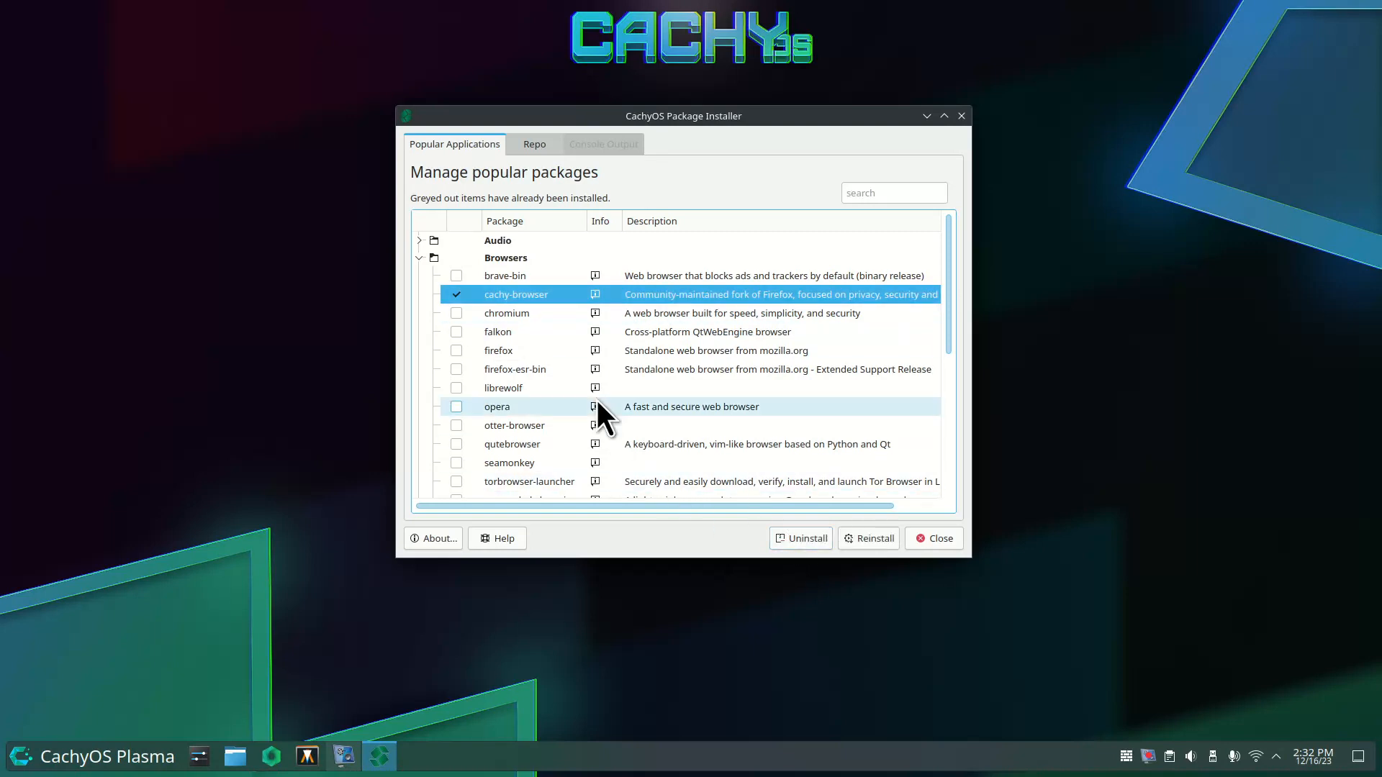
pyautogui.click(455, 295)
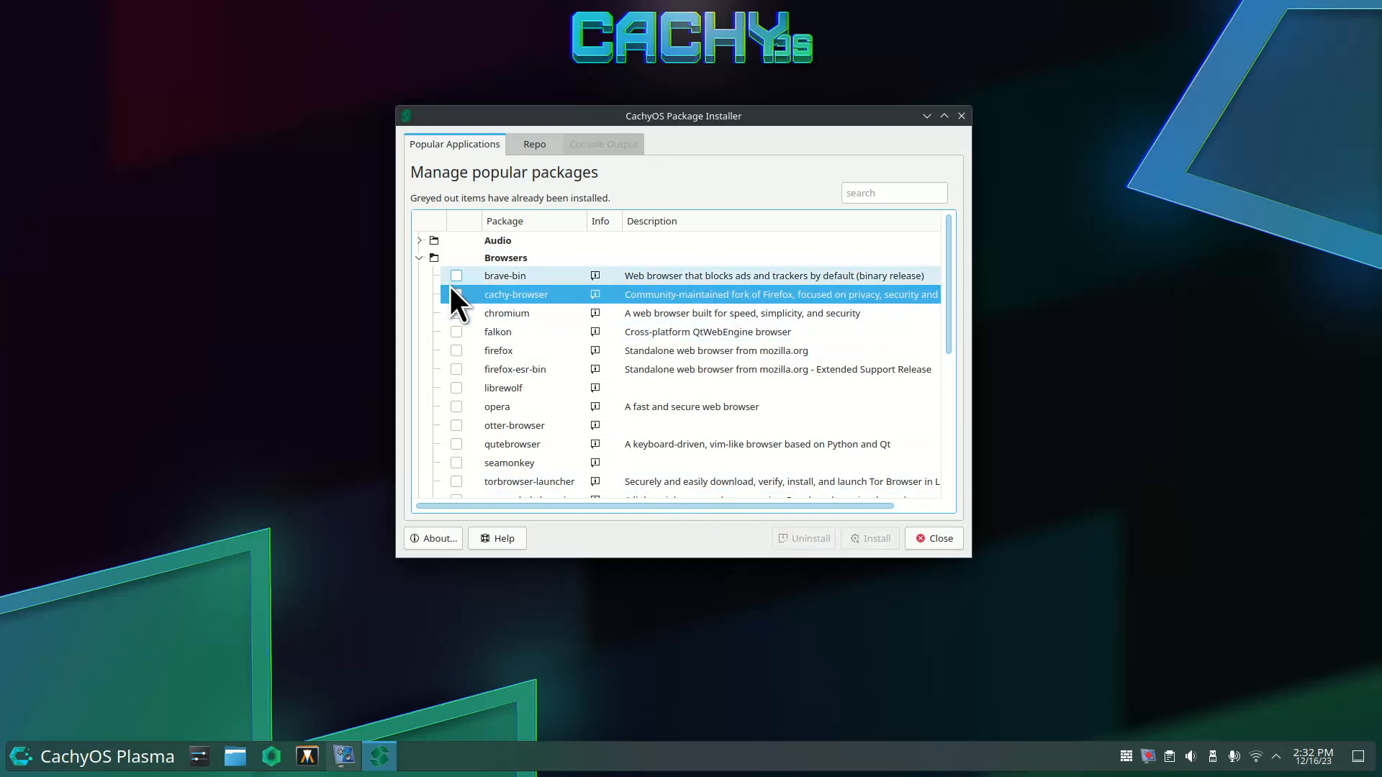
pyautogui.click(455, 276)
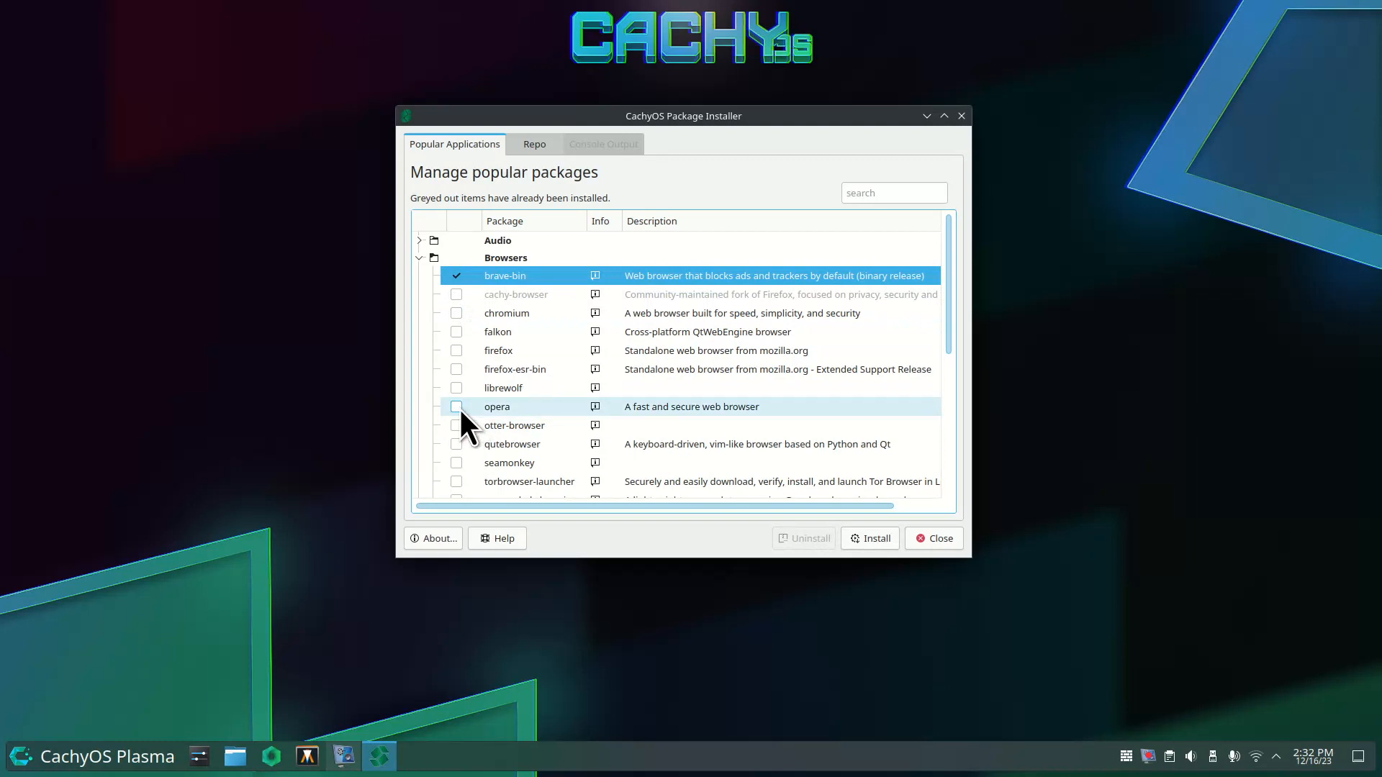
pyautogui.click(457, 407)
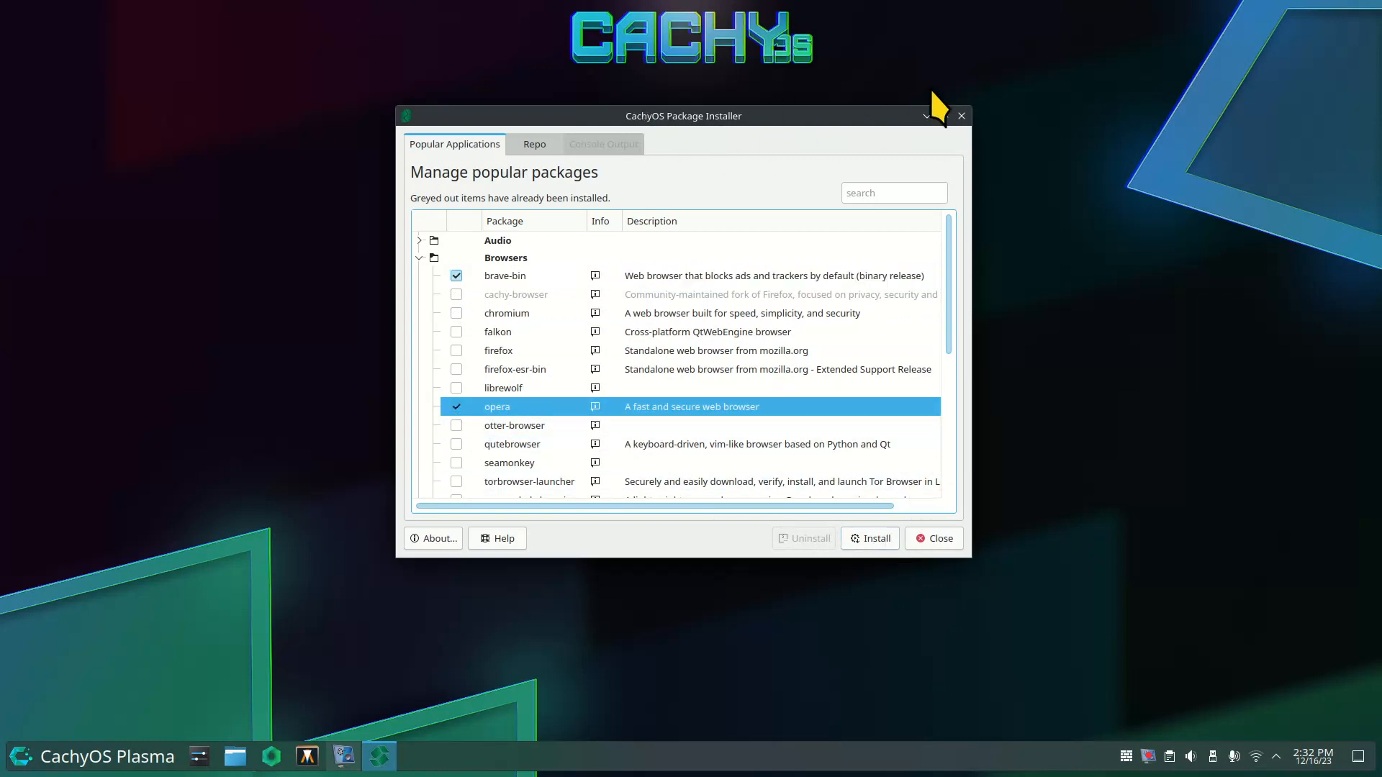
pyautogui.click(962, 116)
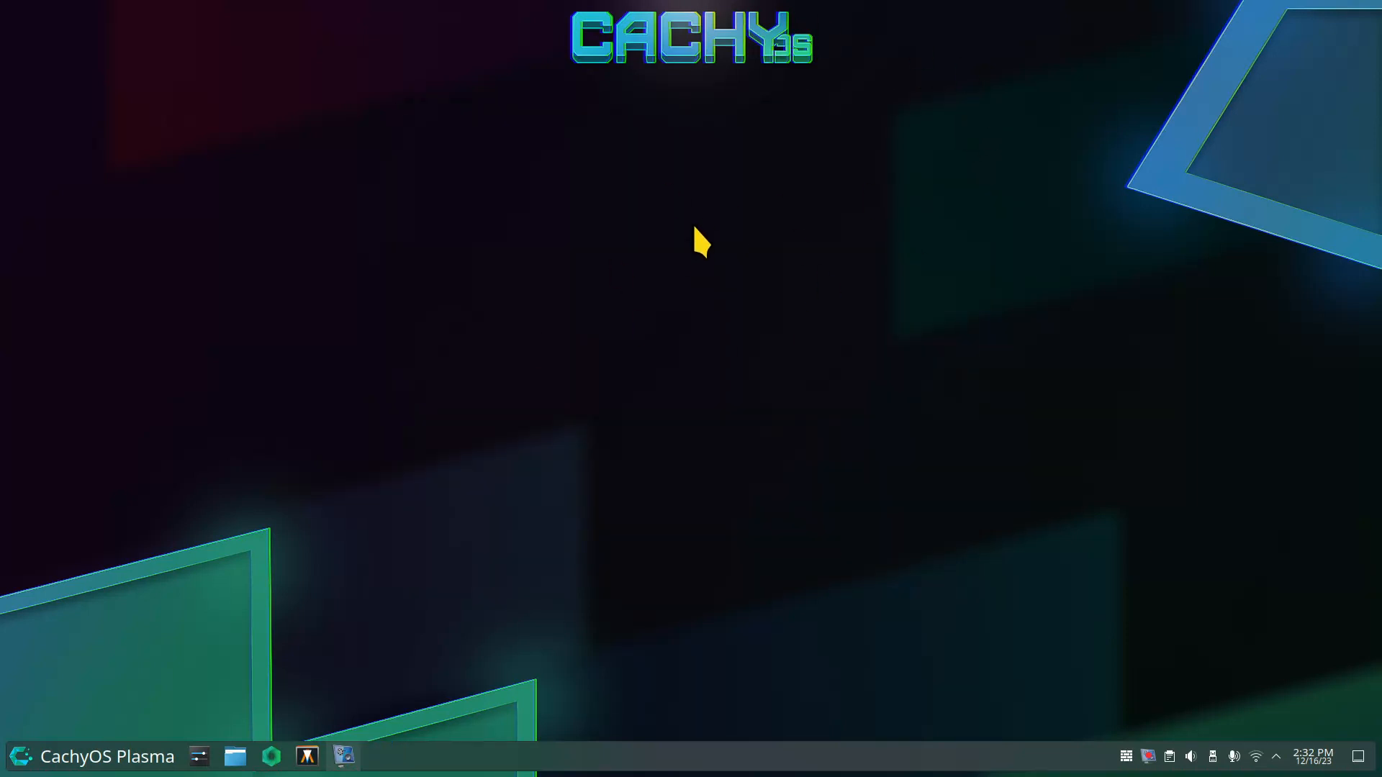
pyautogui.hotkey('alt', 'space')
pyautogui.write('oc')
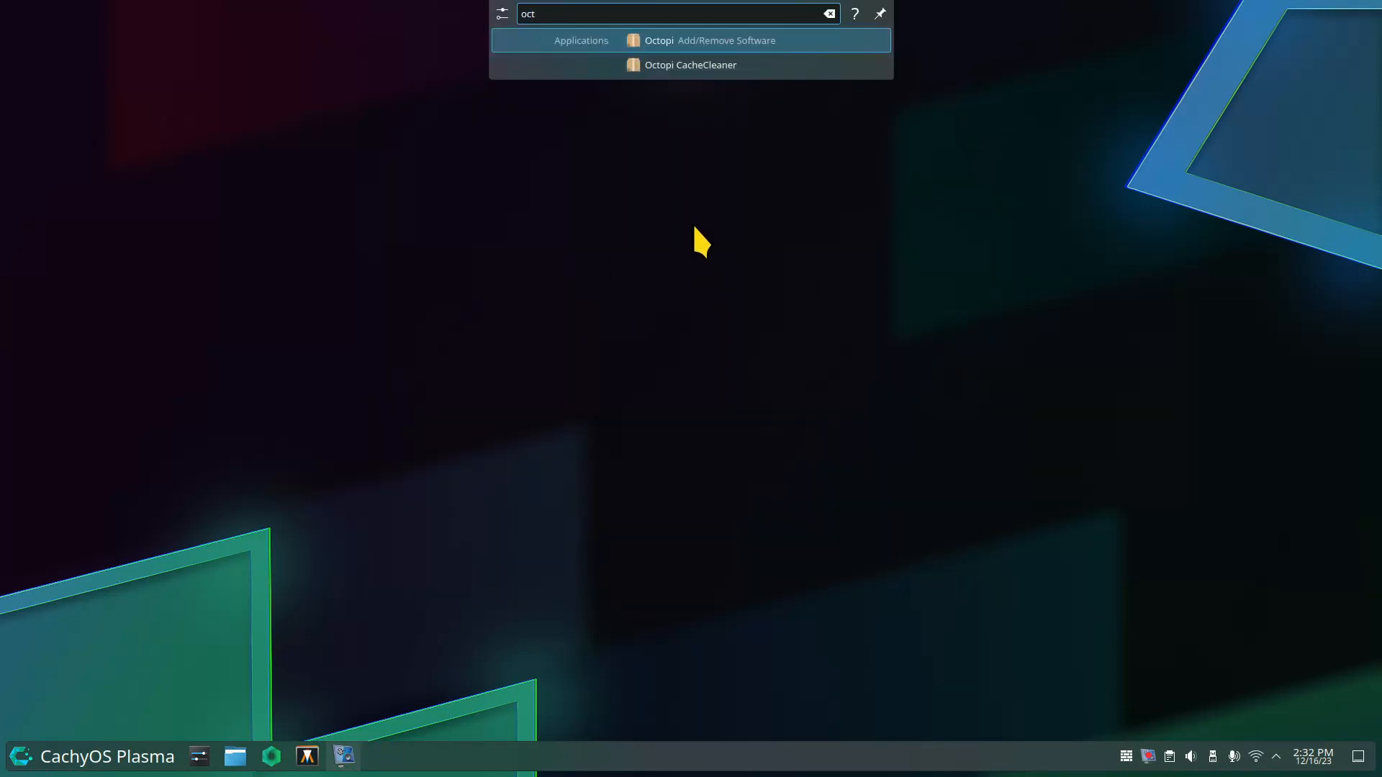
pyautogui.write('t')
pyautogui.press('Return')
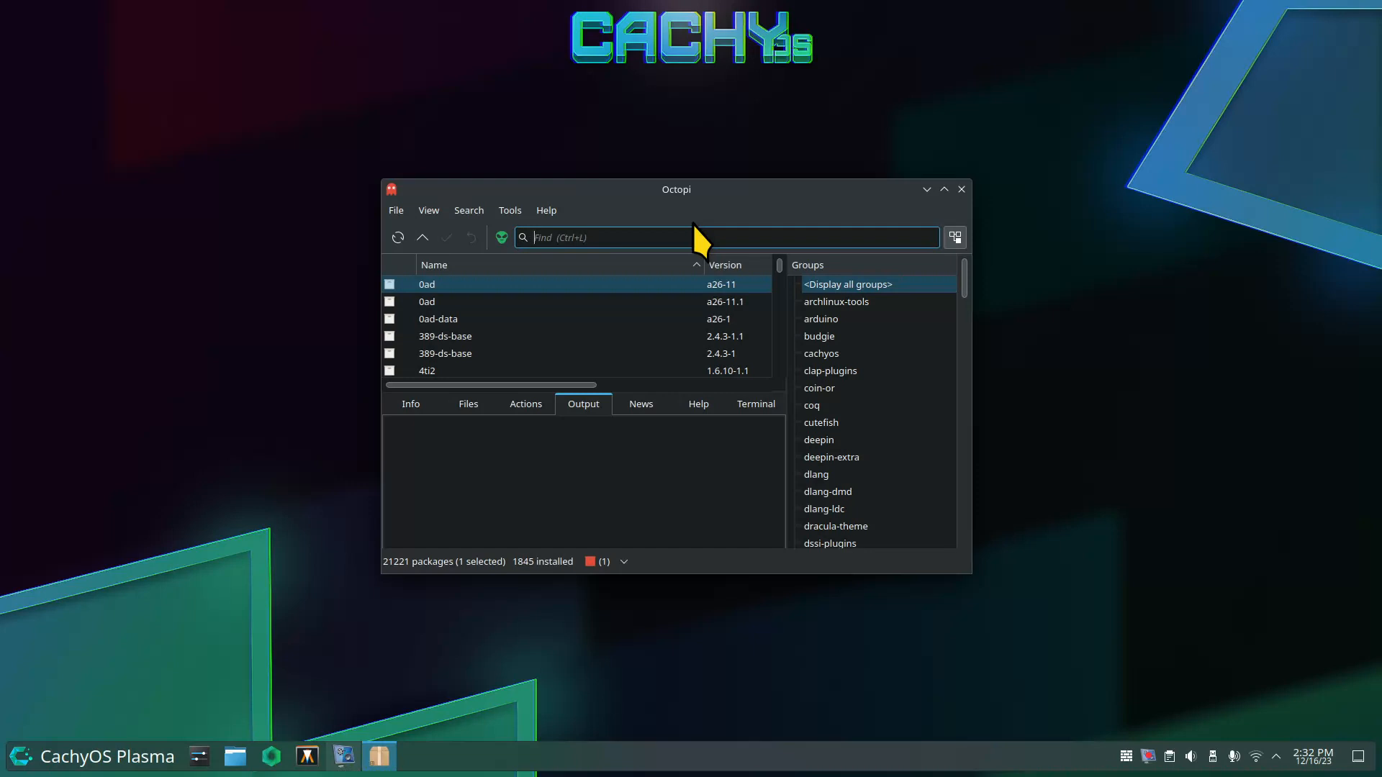
pyautogui.write('p7')
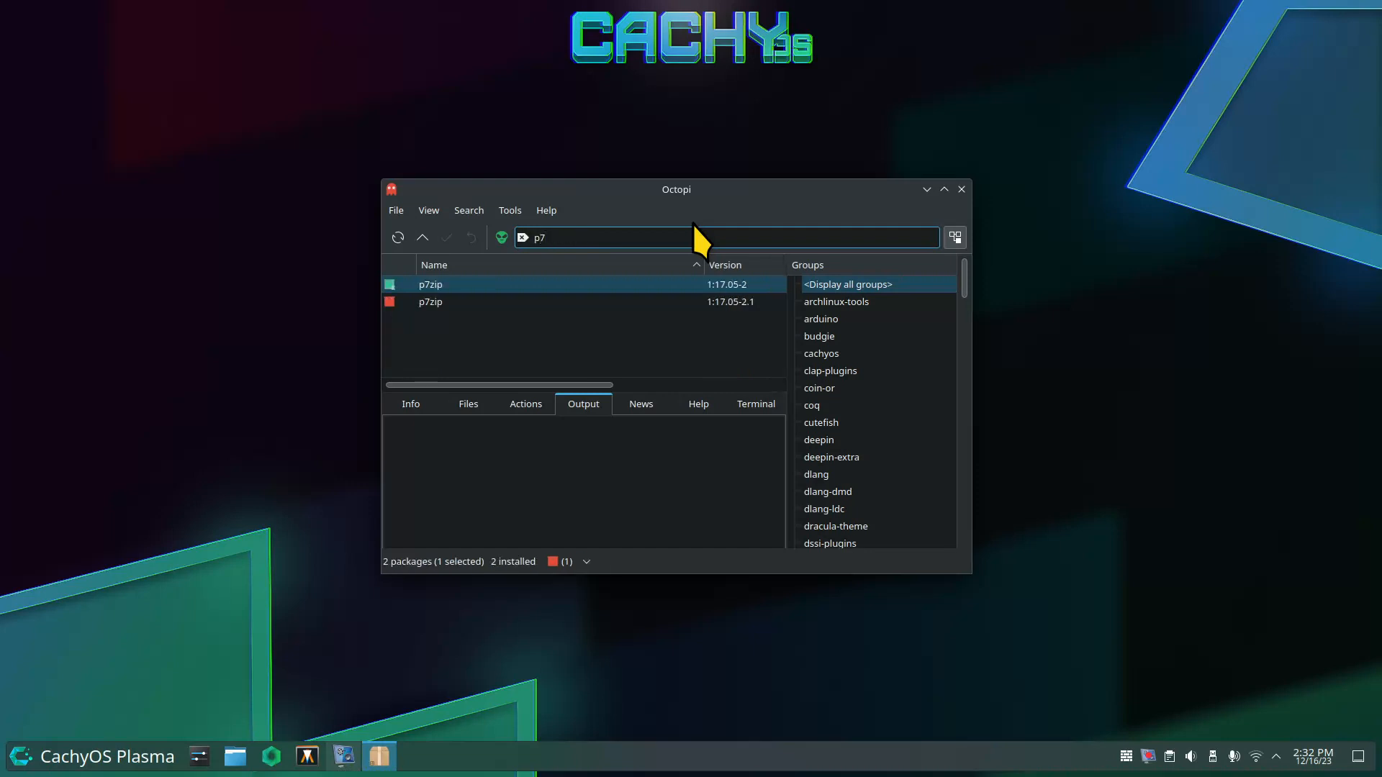
pyautogui.rightClick(466, 285)
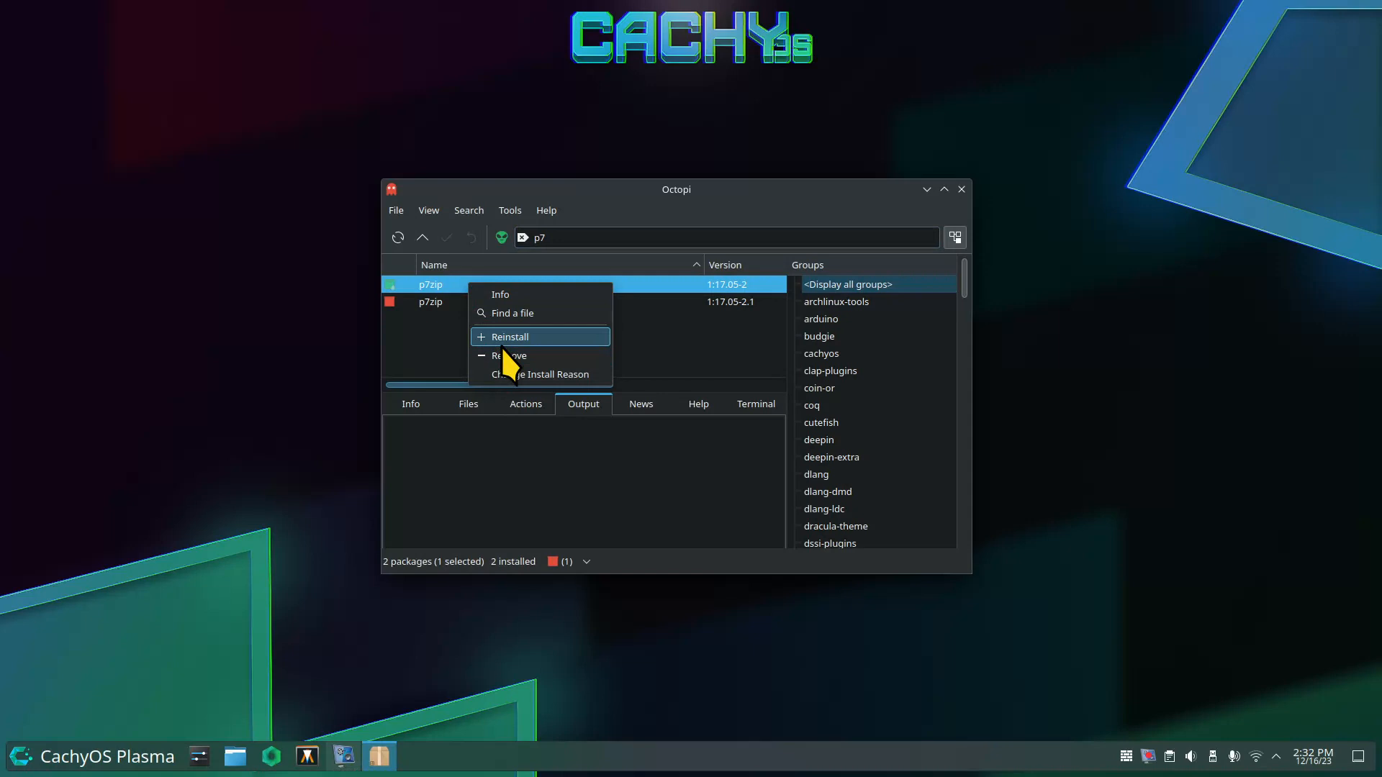
pyautogui.click(434, 326)
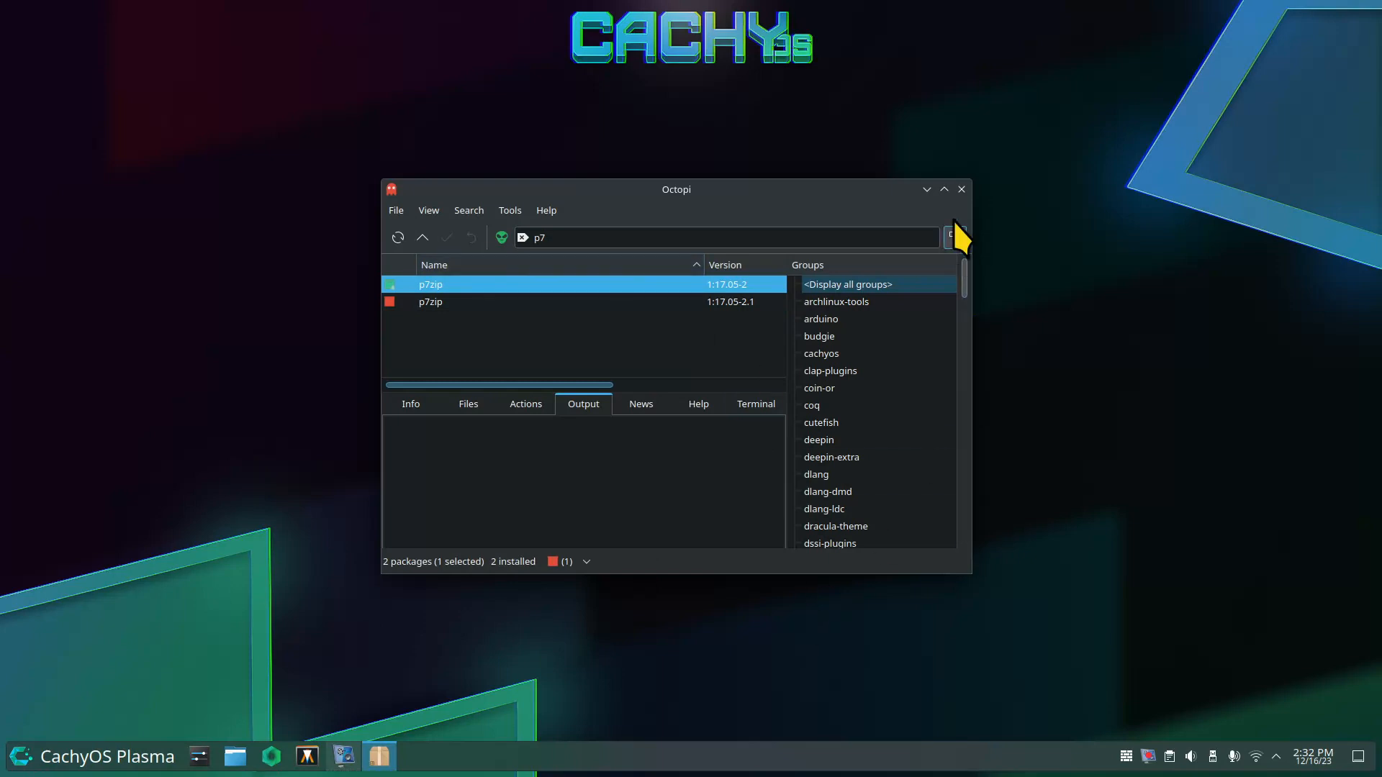
pyautogui.click(963, 193)
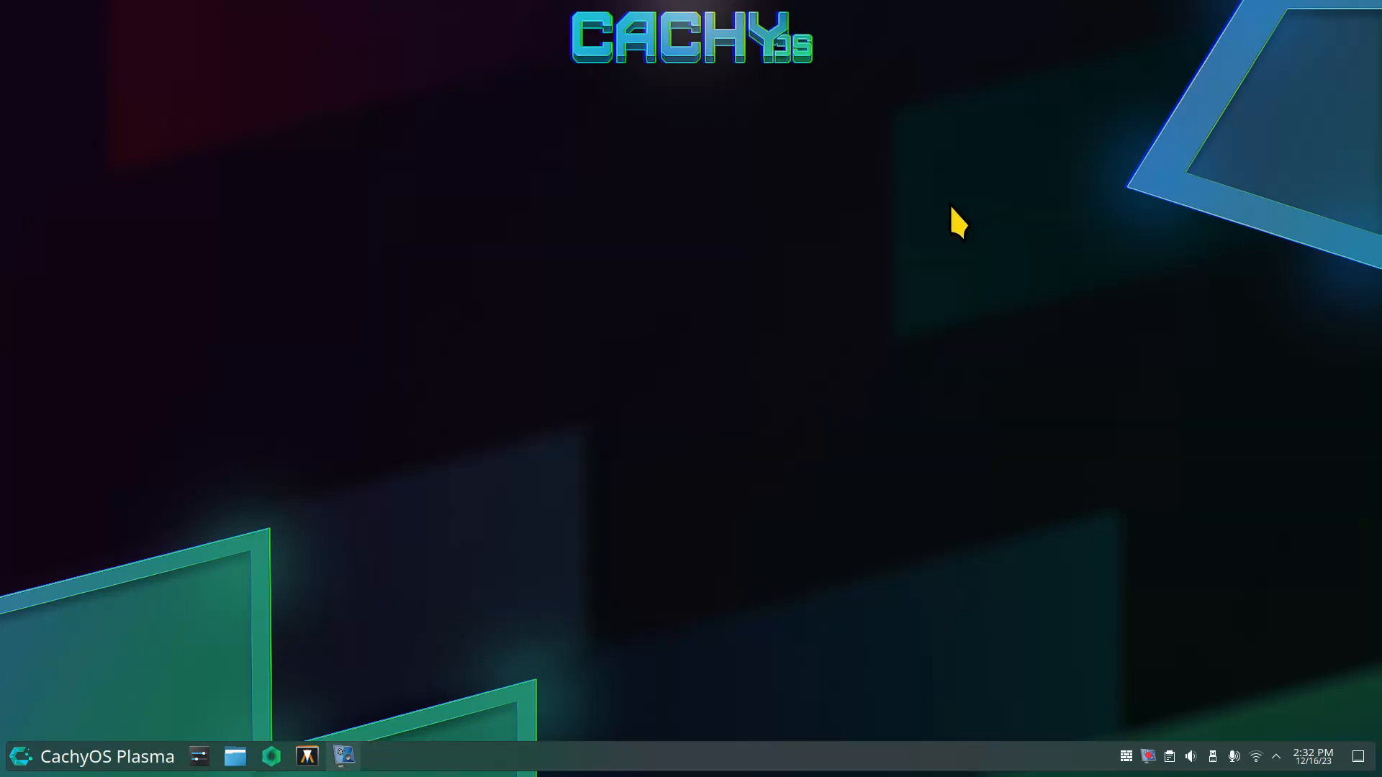
# Reopen Dolphin on the USBBACKUB drive and open Archive-12-16-23.tar in Ark.
pyautogui.click(235, 759)
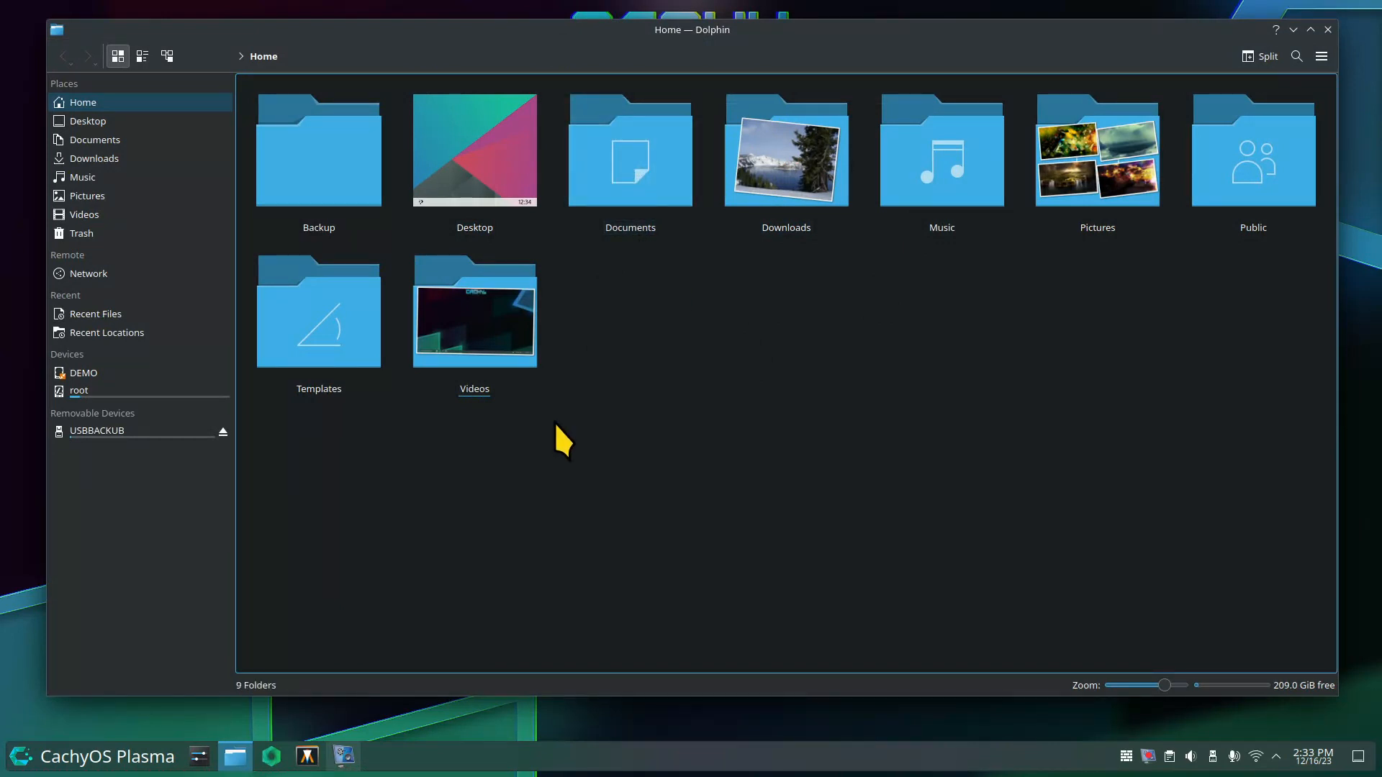
pyautogui.click(108, 430)
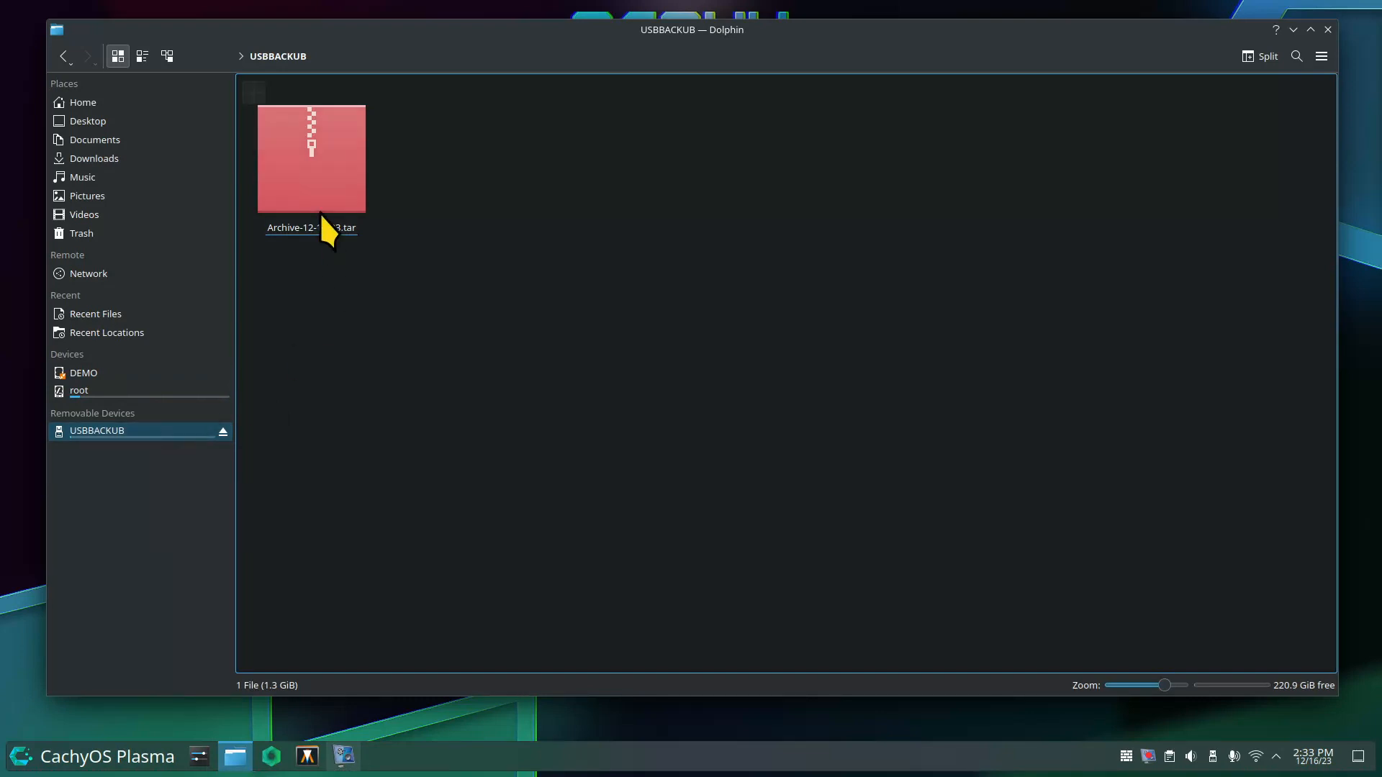
pyautogui.click(312, 180)
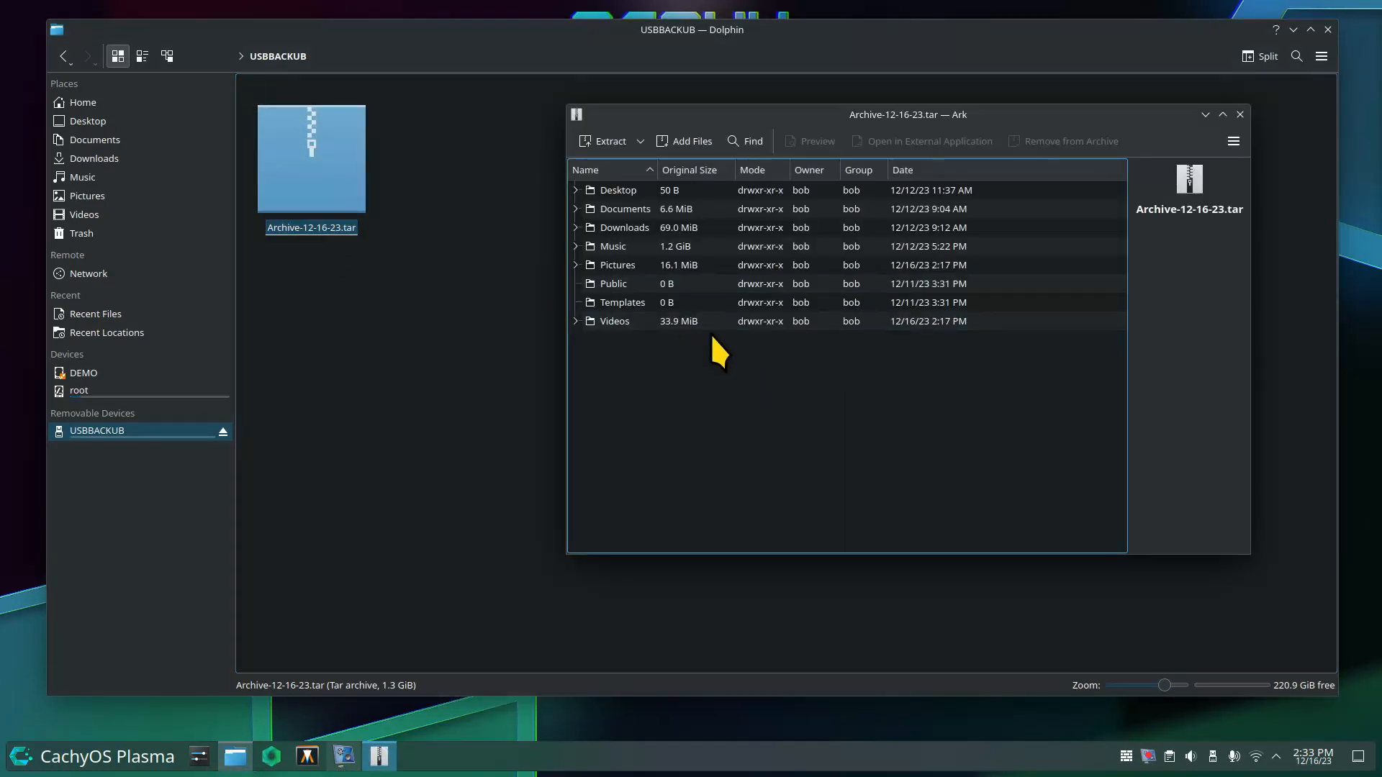
# Close Ark, return to Home, and select both the Documents and Pictures folders.
pyautogui.click(1239, 116)
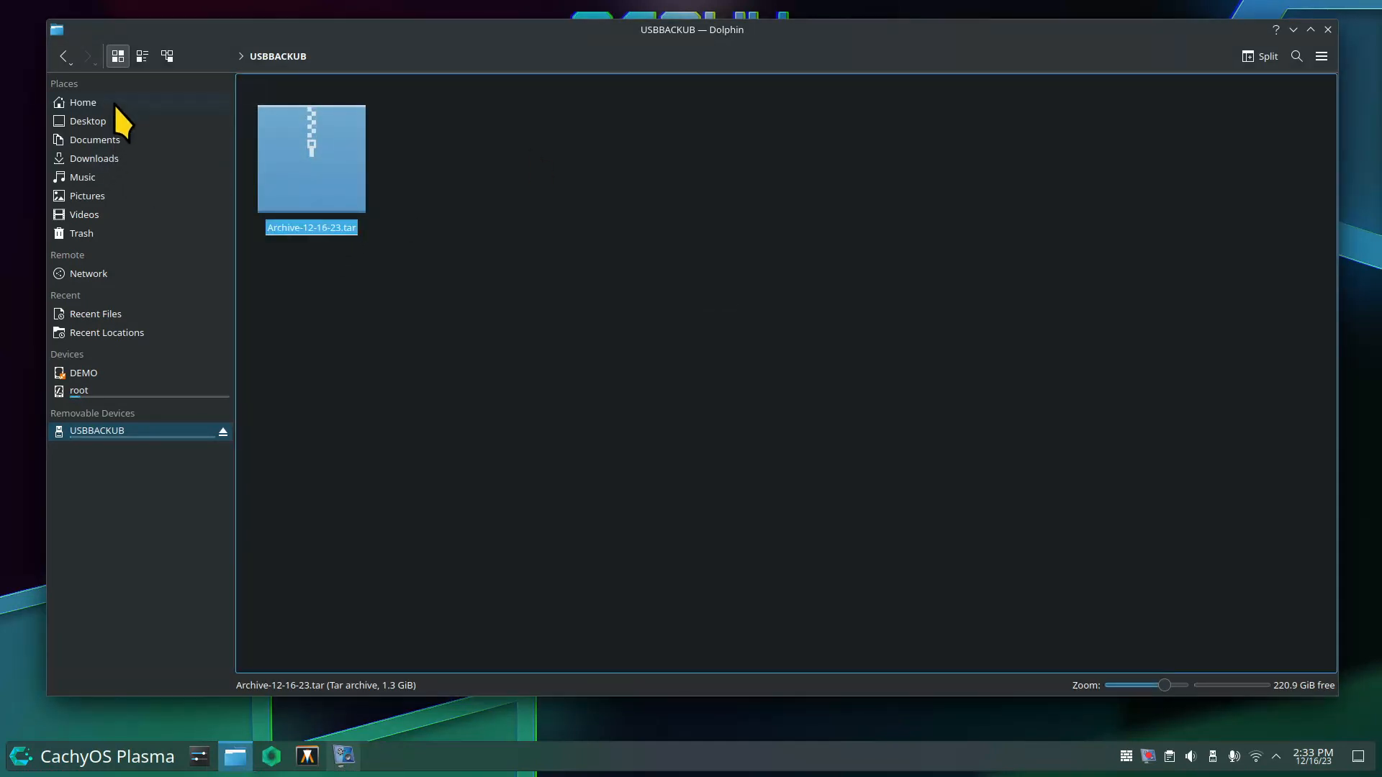
pyautogui.click(115, 106)
pyautogui.click(662, 215)
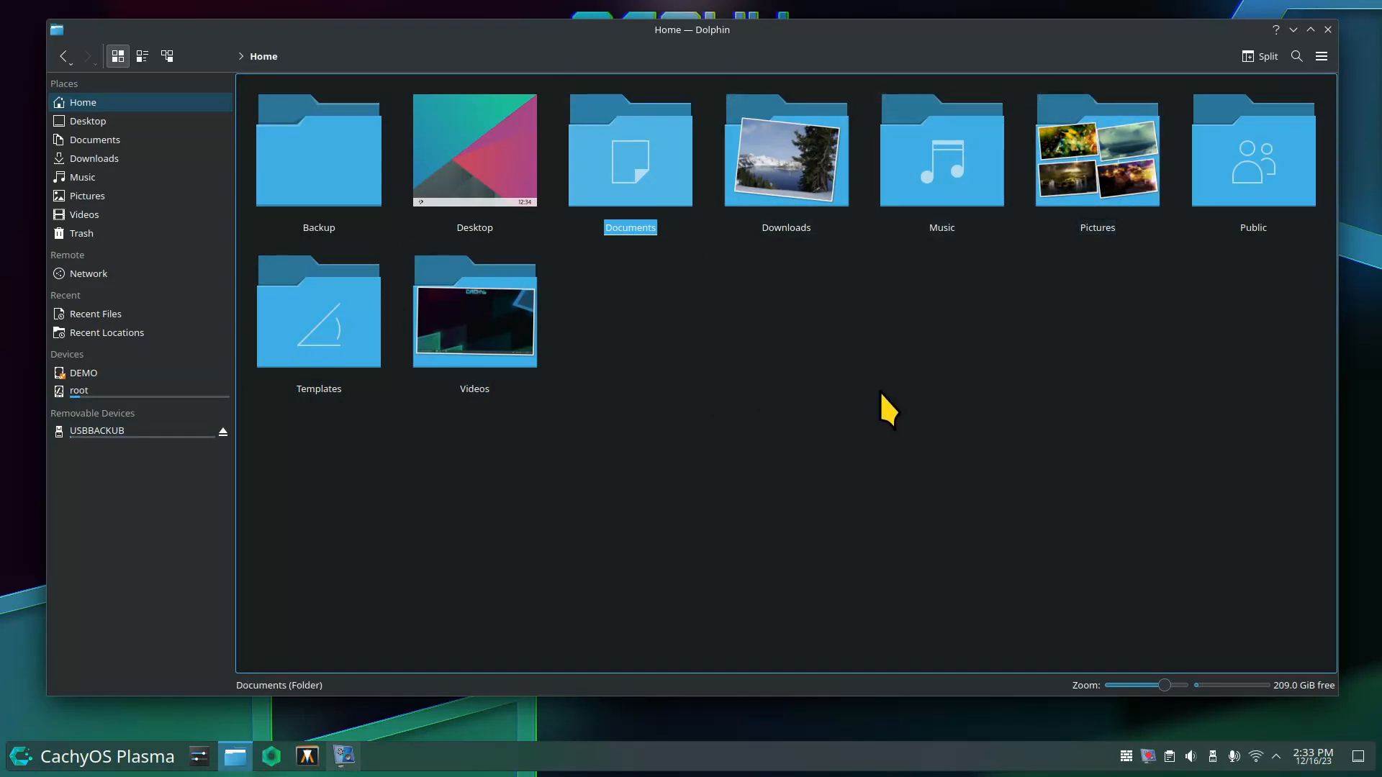
pyautogui.keyDown('ctrl'); pyautogui.click(1111, 139); pyautogui.keyUp('ctrl')
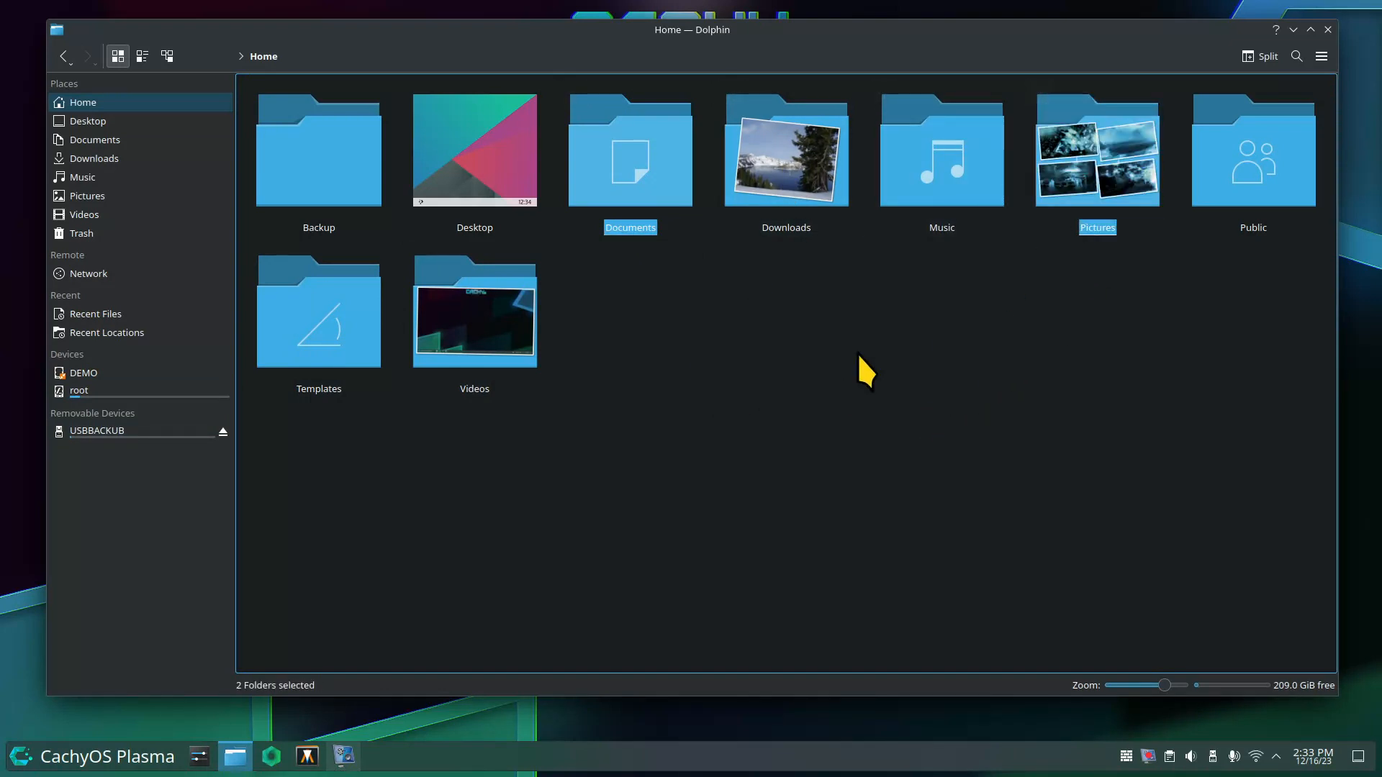
# Start compressing the Documents and Pictures folders as a 7-zip archive.
pyautogui.rightClick(626, 160)
pyautogui.moveTo(691, 370)
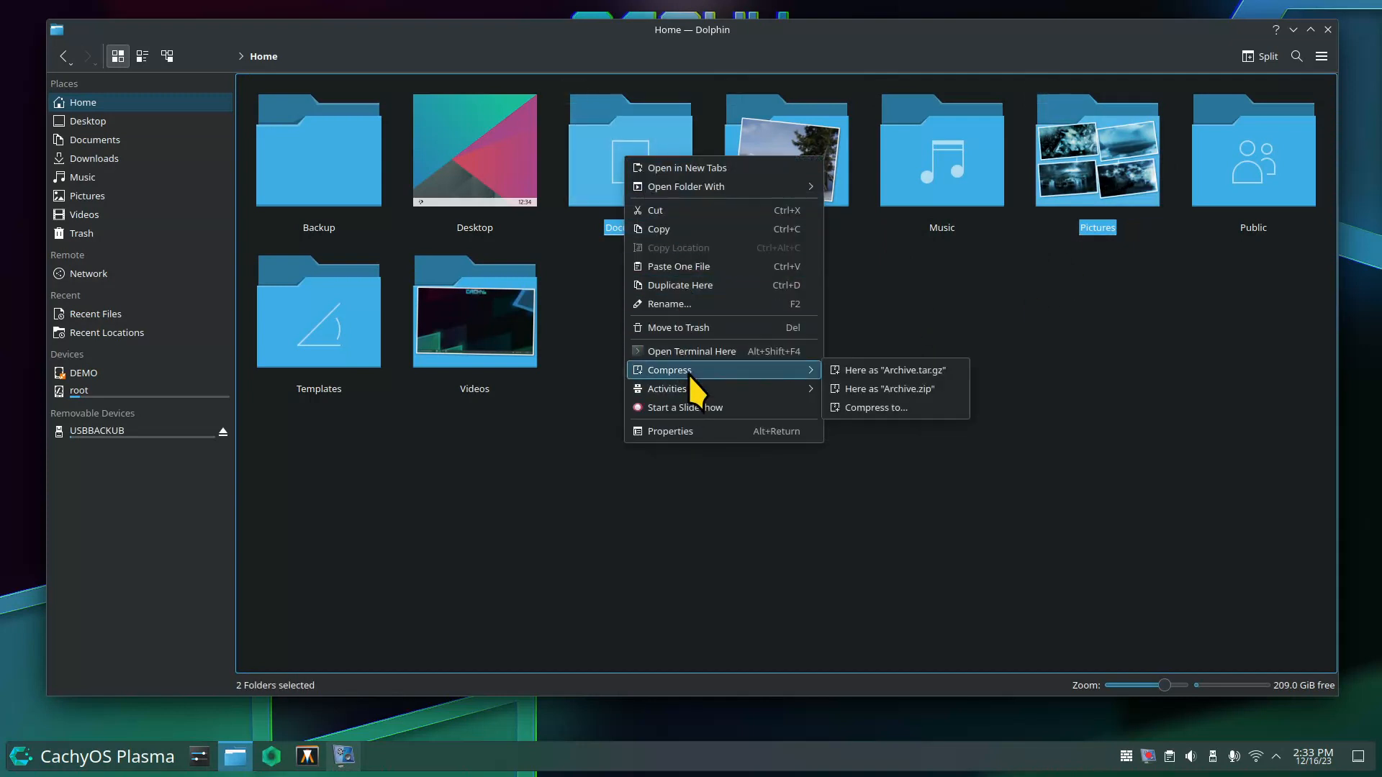
pyautogui.click(898, 413)
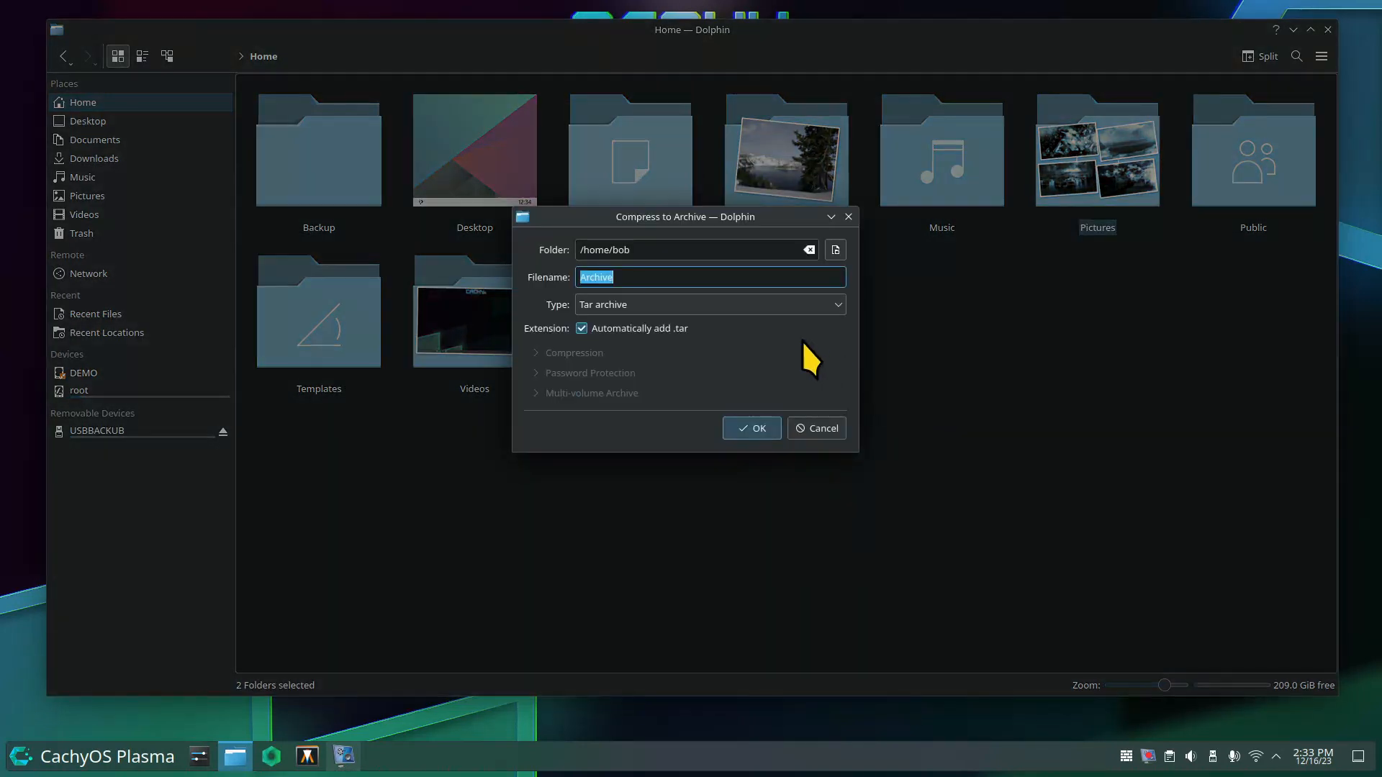
pyautogui.click(637, 305)
pyautogui.click(636, 327)
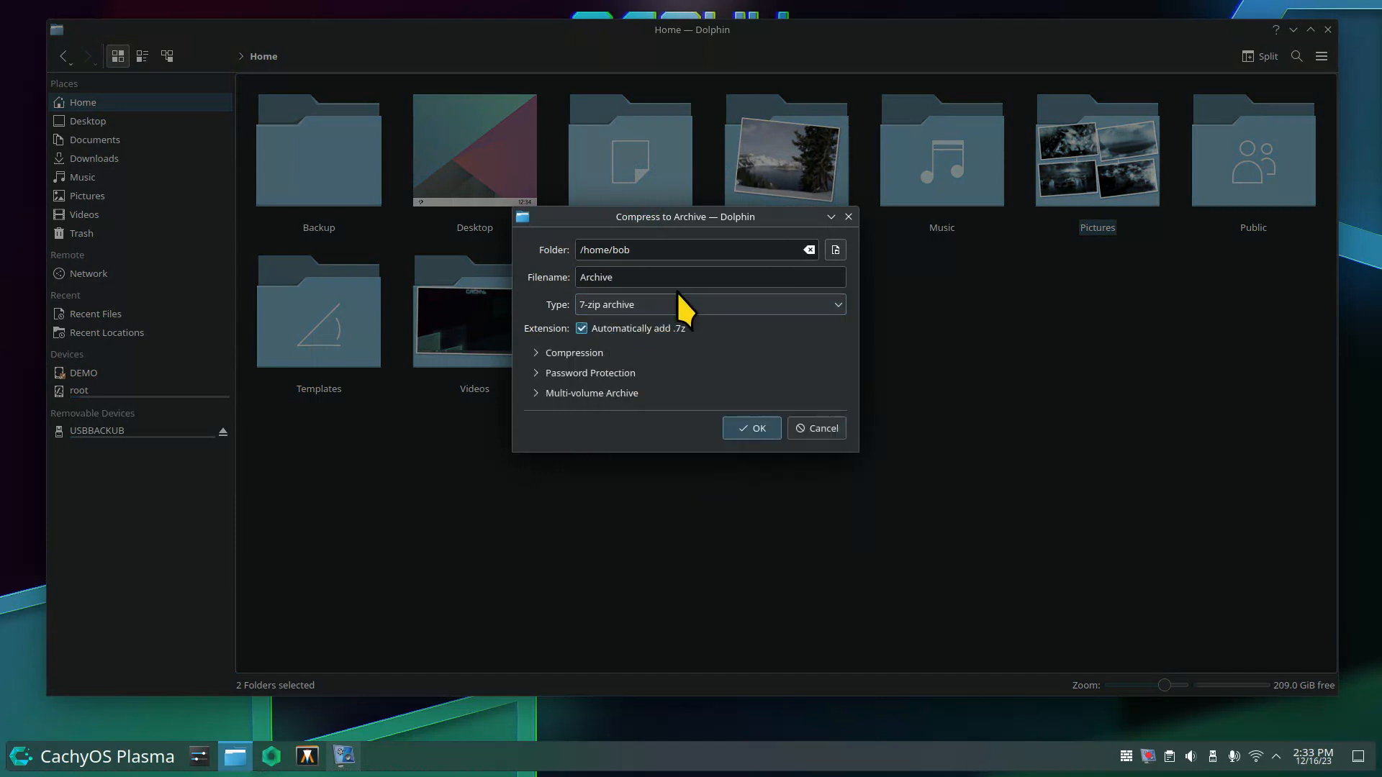
pyautogui.moveTo(692, 216); pyautogui.dragTo(845, 68)
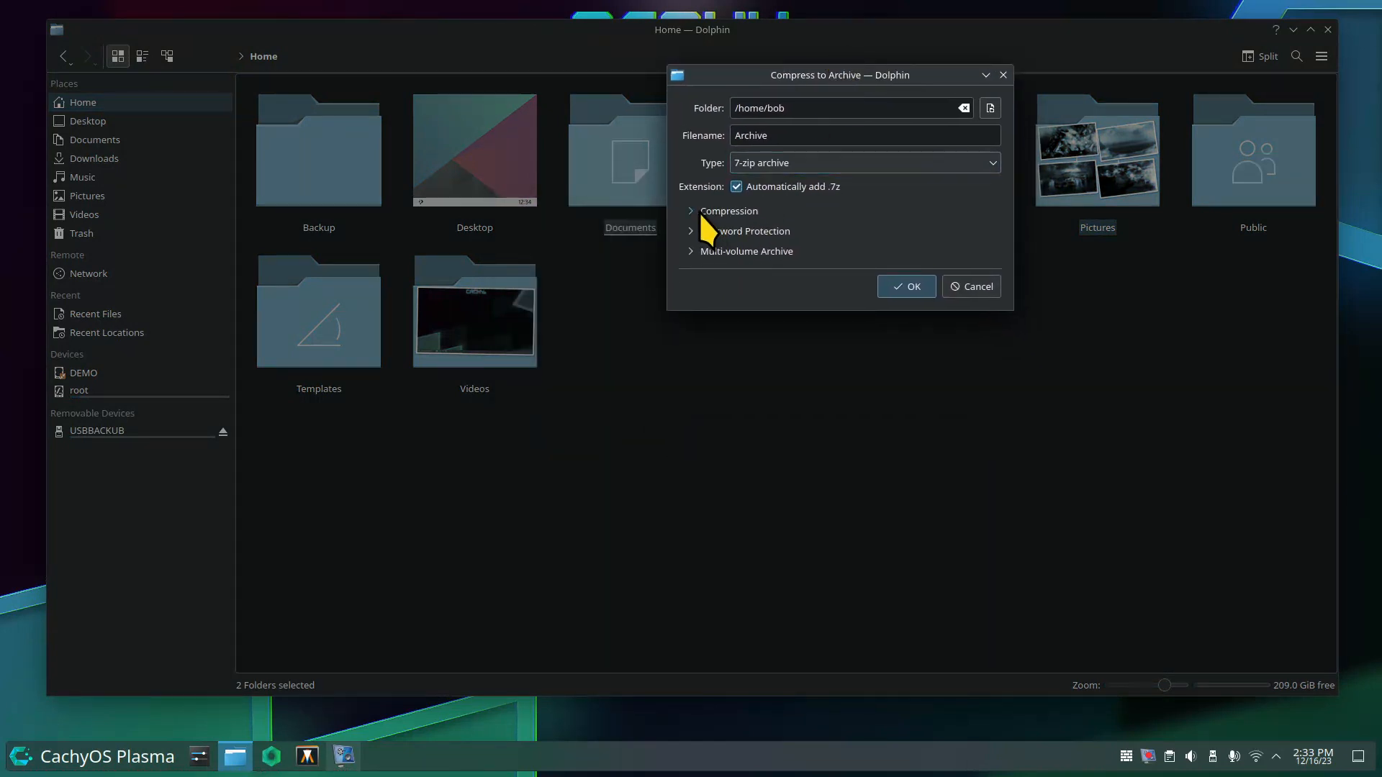
# Keep LZMA2 as the compression method and show the AES256 password protection settings.
pyautogui.click(694, 213)
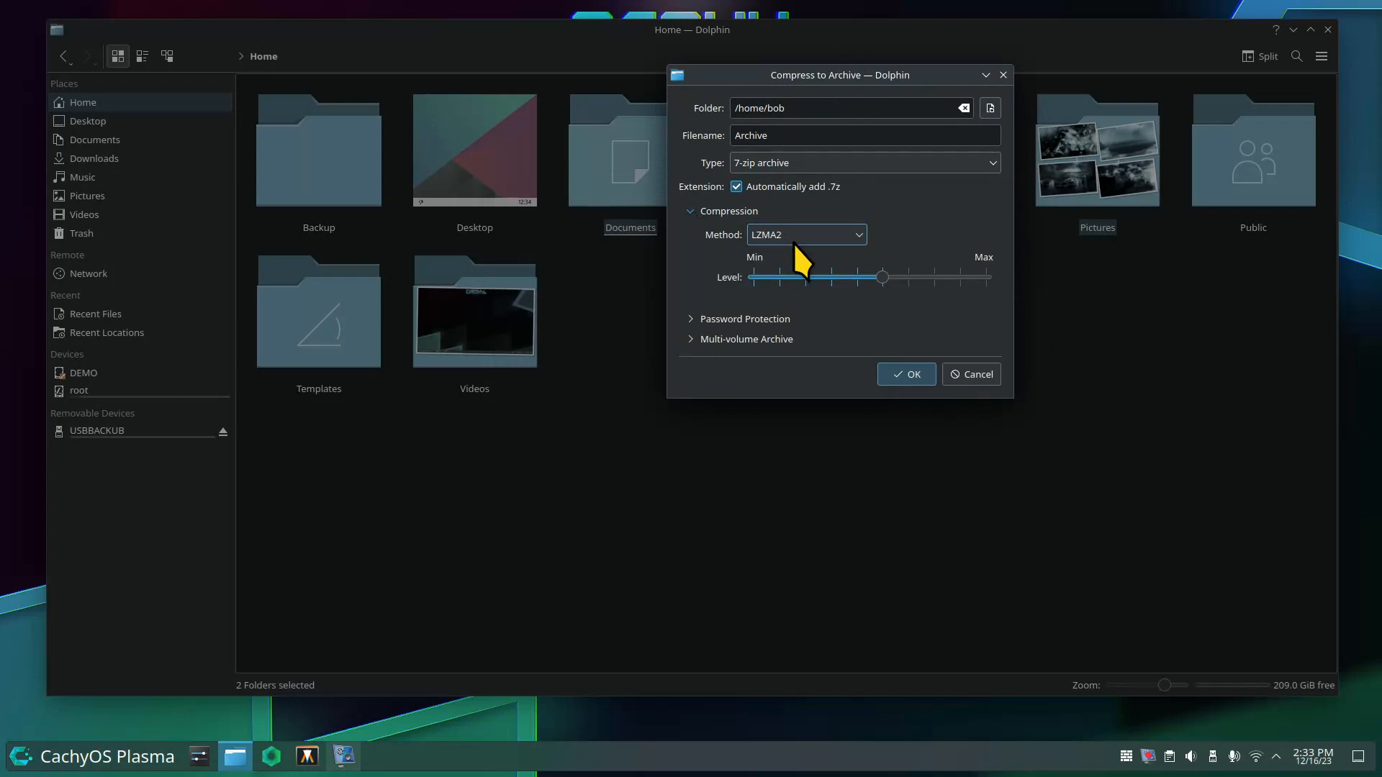
pyautogui.click(858, 236)
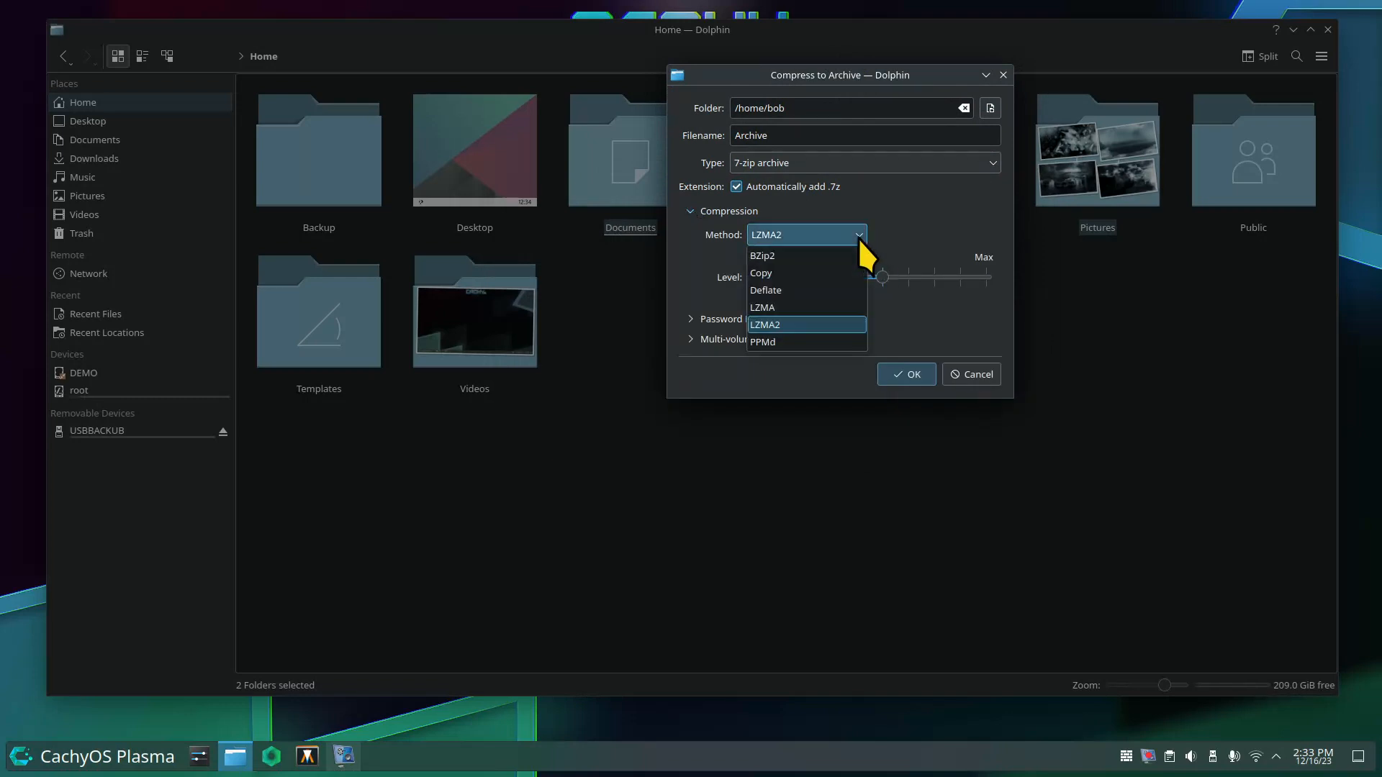
pyautogui.click(858, 236)
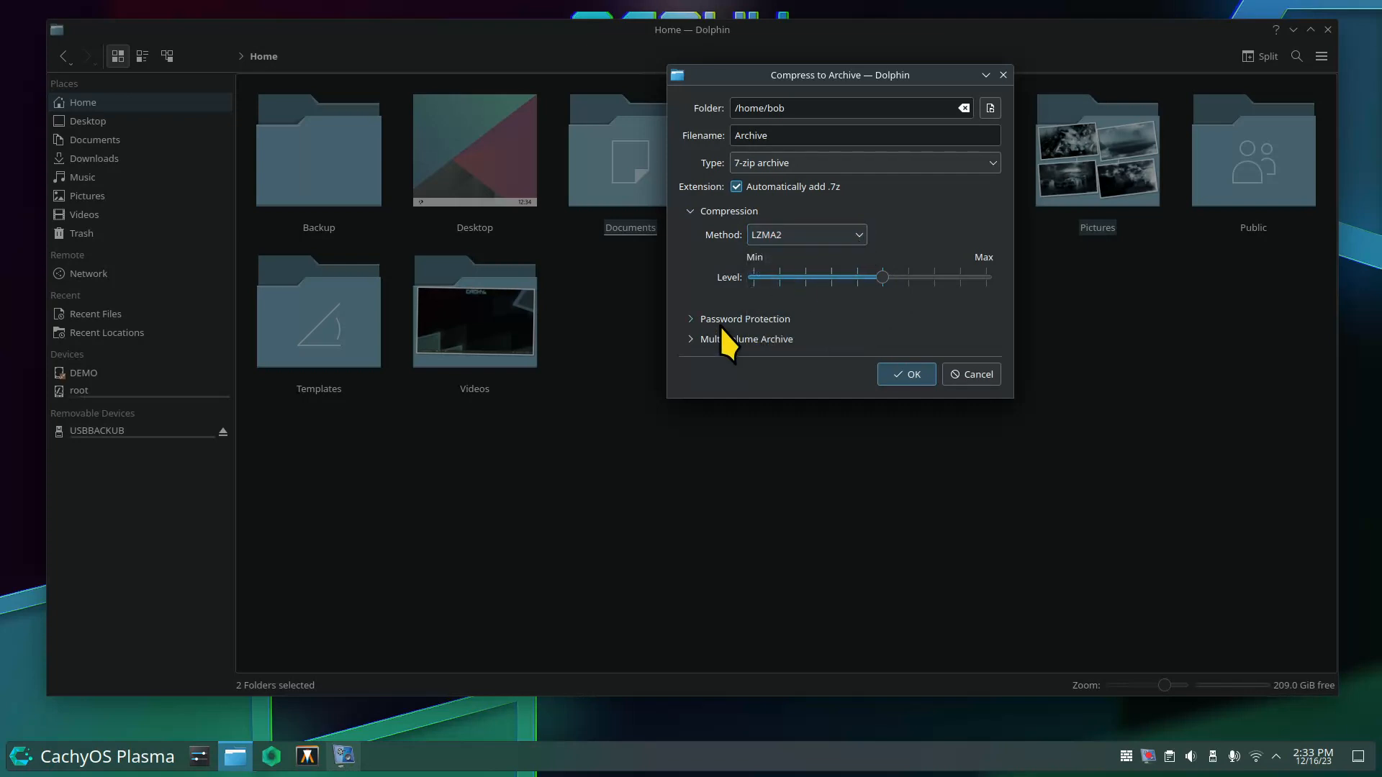
pyautogui.click(690, 211)
pyautogui.click(690, 231)
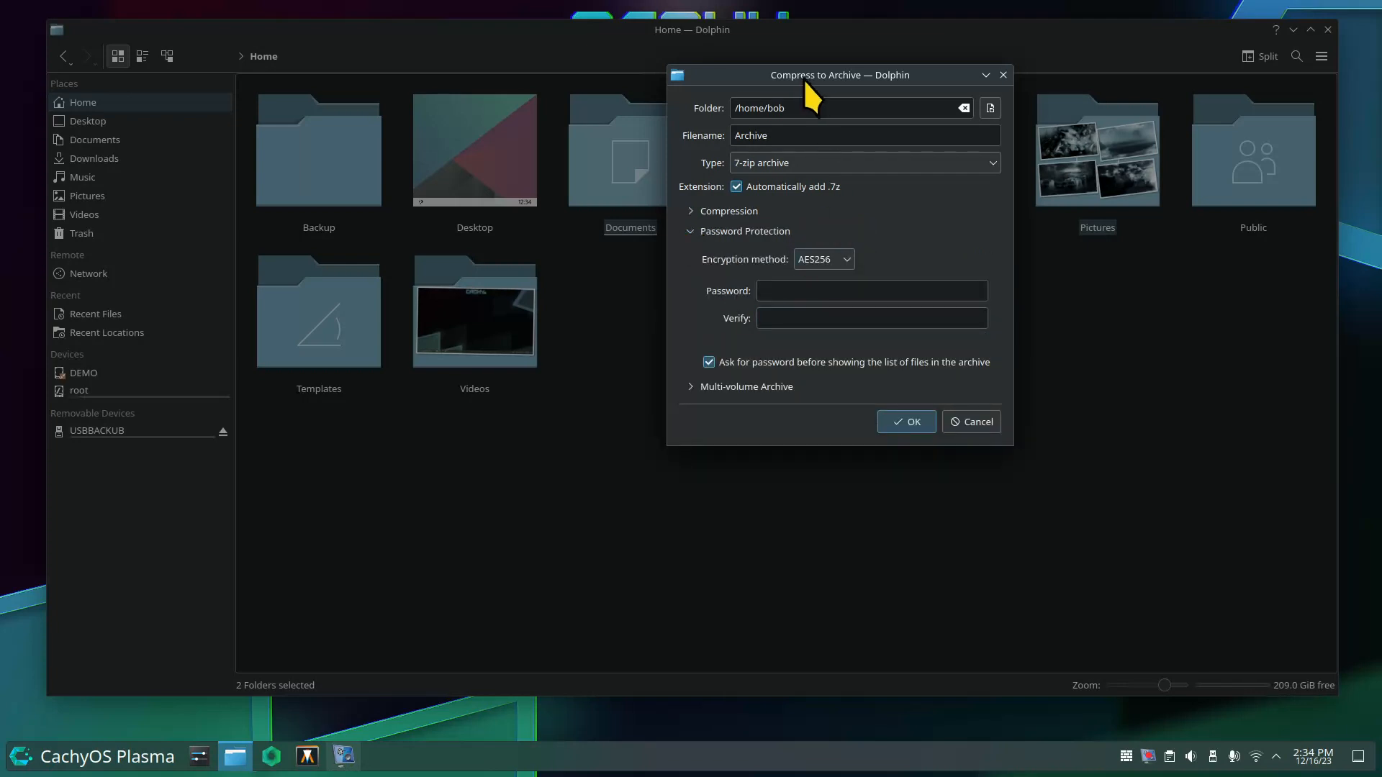
# Enter the same four-character archive password in both Password and Verify fields.
pyautogui.moveTo(805, 81); pyautogui.dragTo(852, 263)
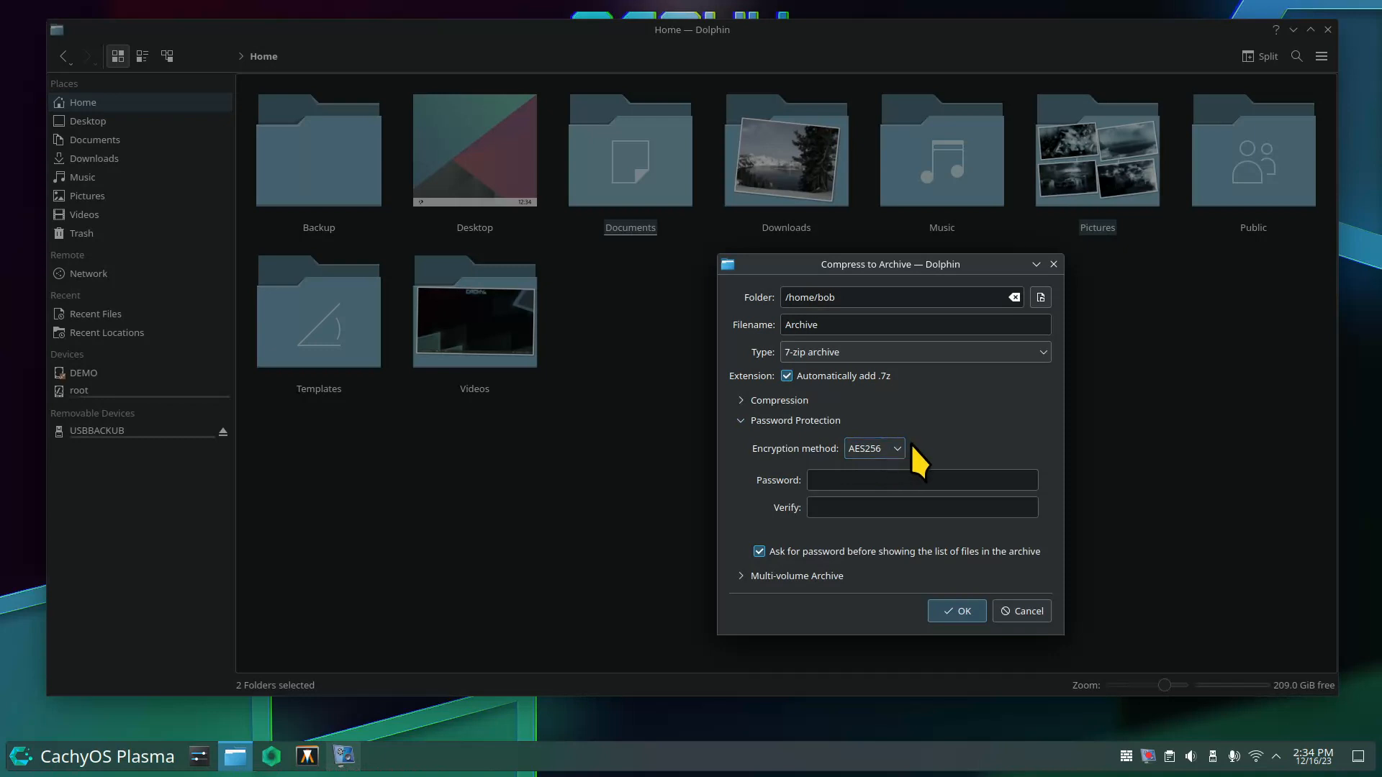
pyautogui.click(827, 481)
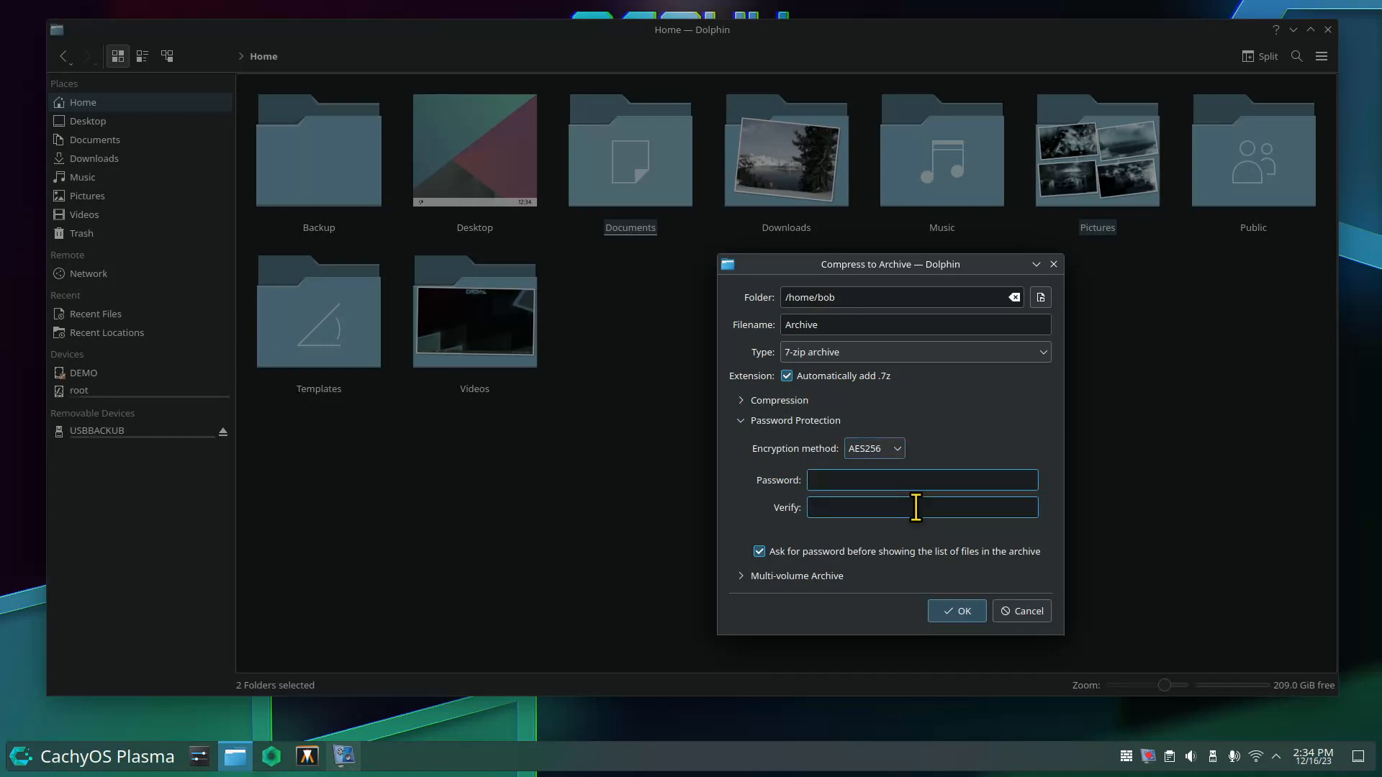
pyautogui.write('****')
pyautogui.click(880, 509)
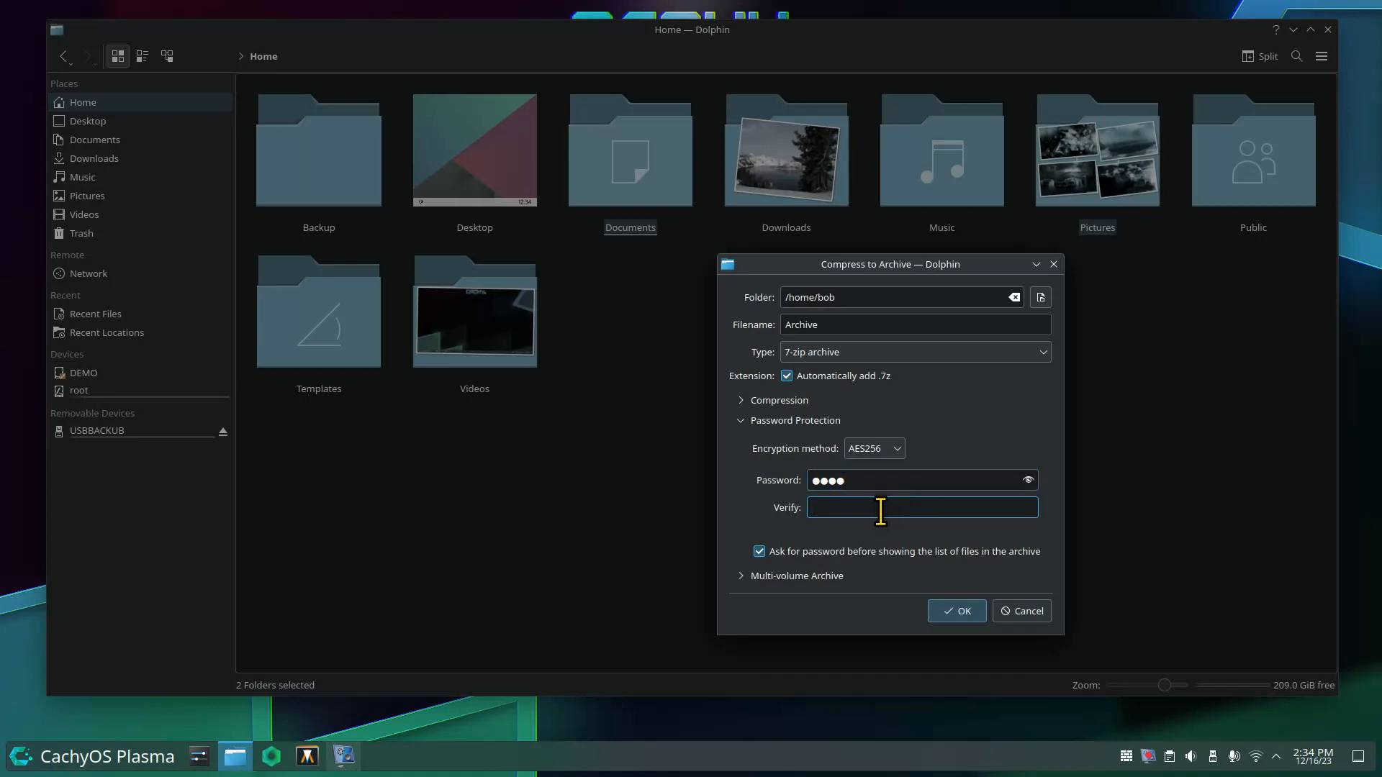
pyautogui.write('*****')
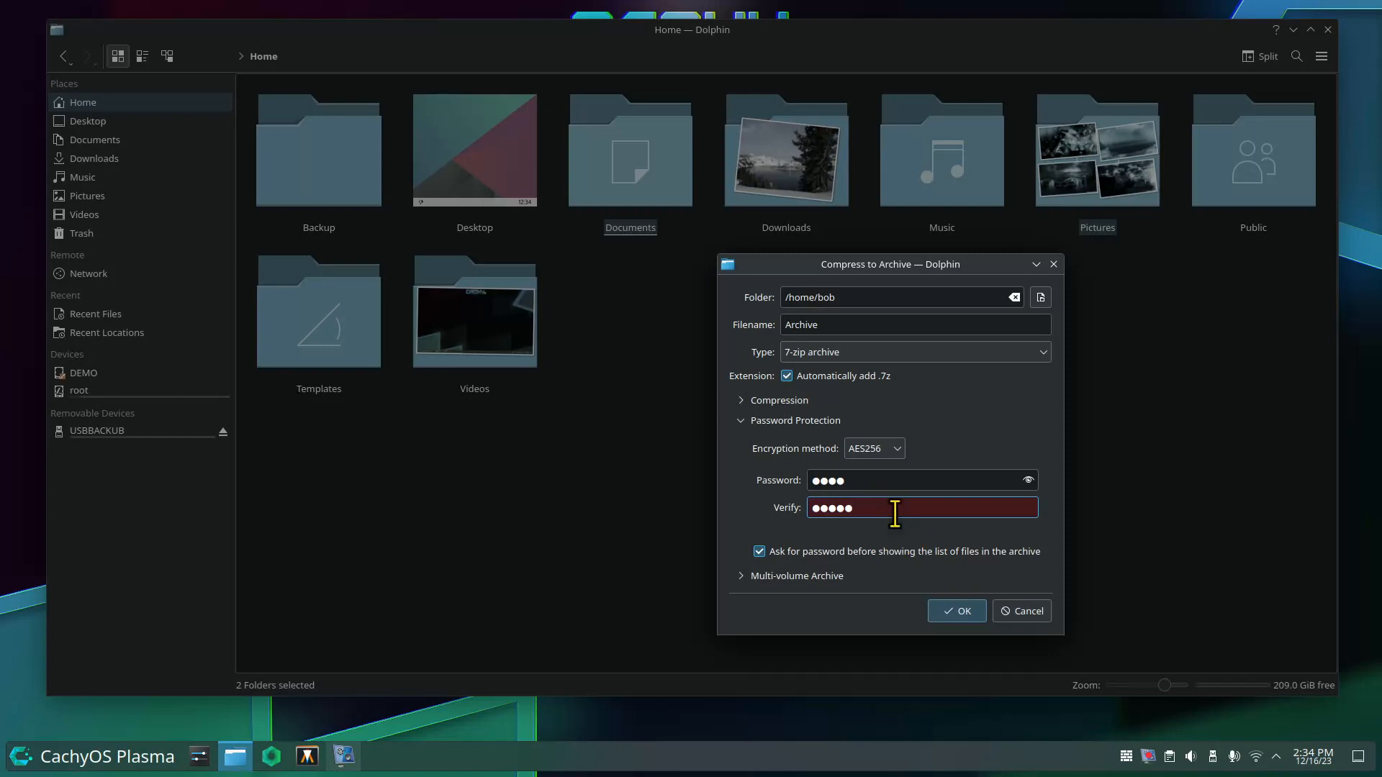
pyautogui.press('BackSpace')
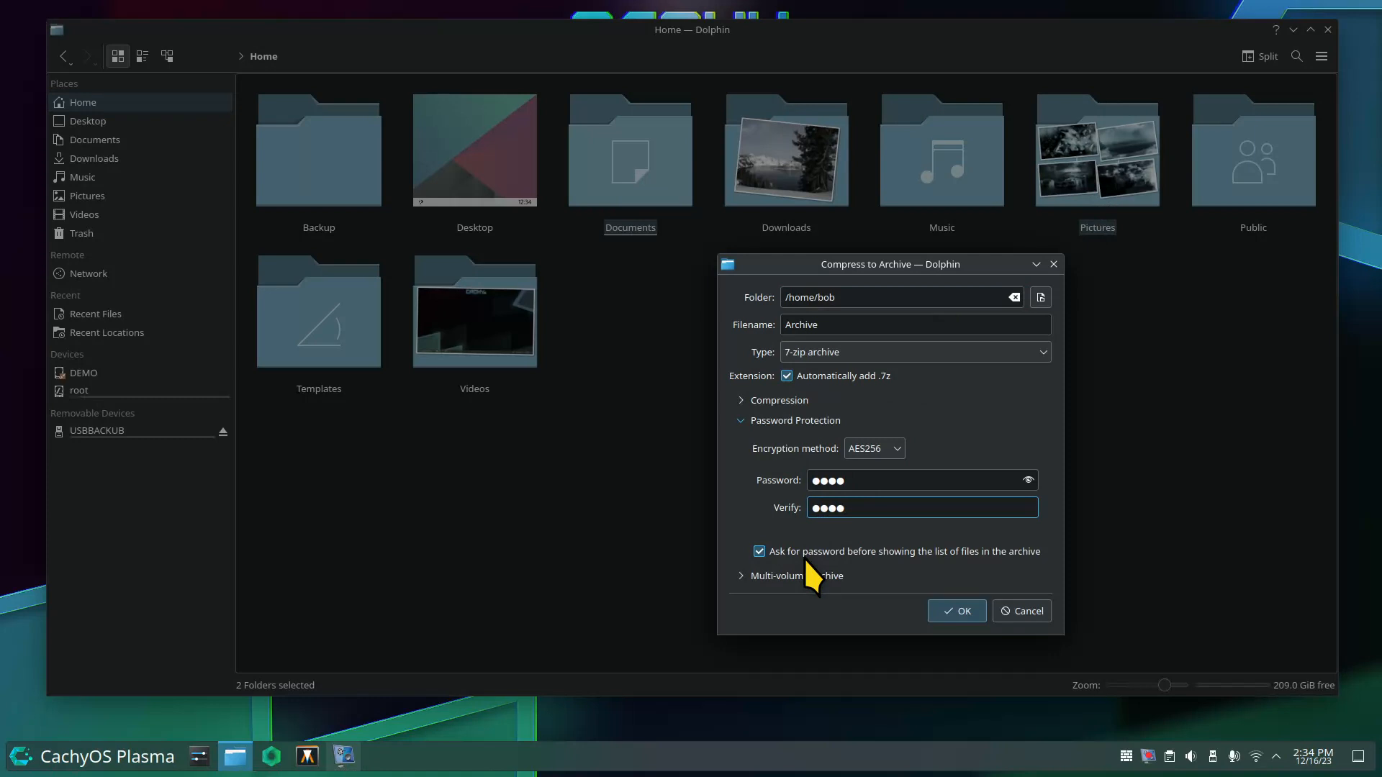
pyautogui.click(742, 577)
pyautogui.moveTo(791, 267); pyautogui.dragTo(750, 111)
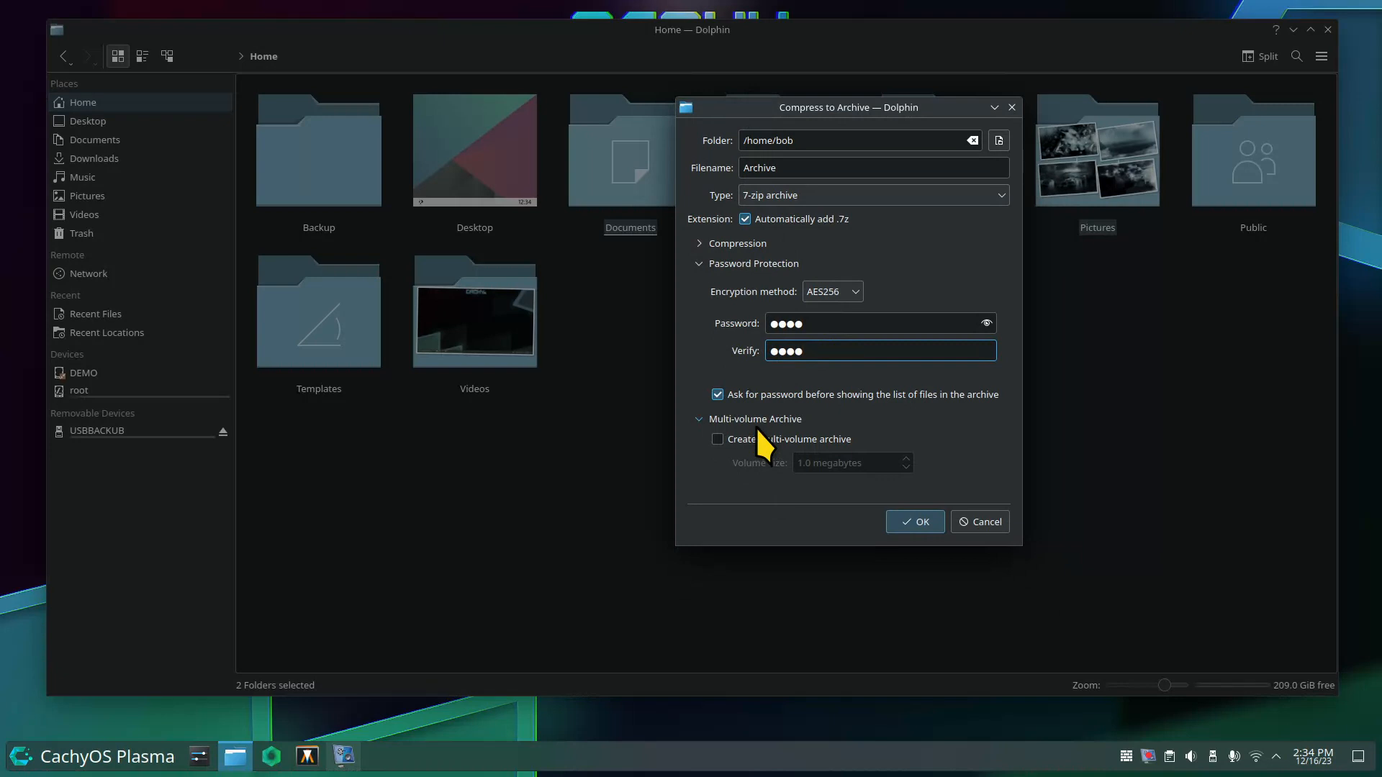
pyautogui.click(717, 439)
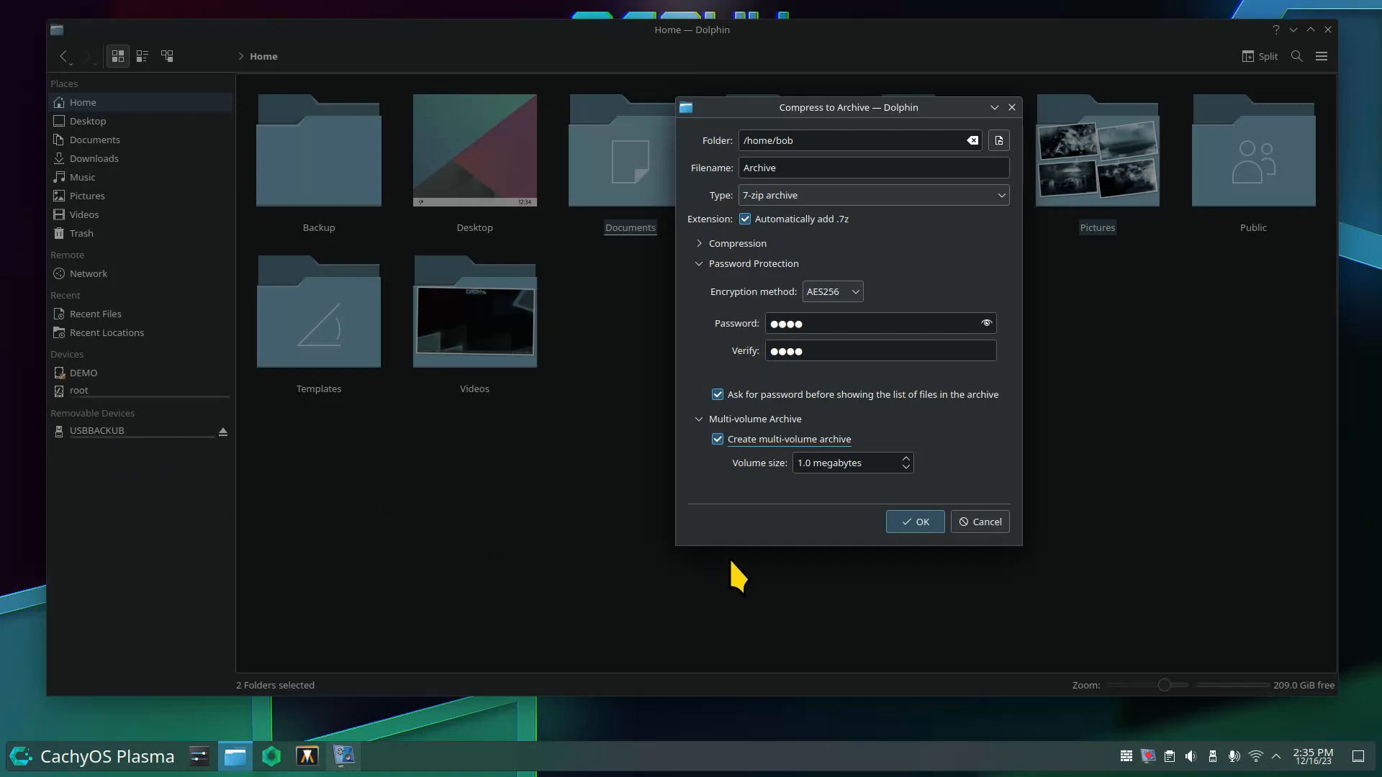
pyautogui.click(718, 440)
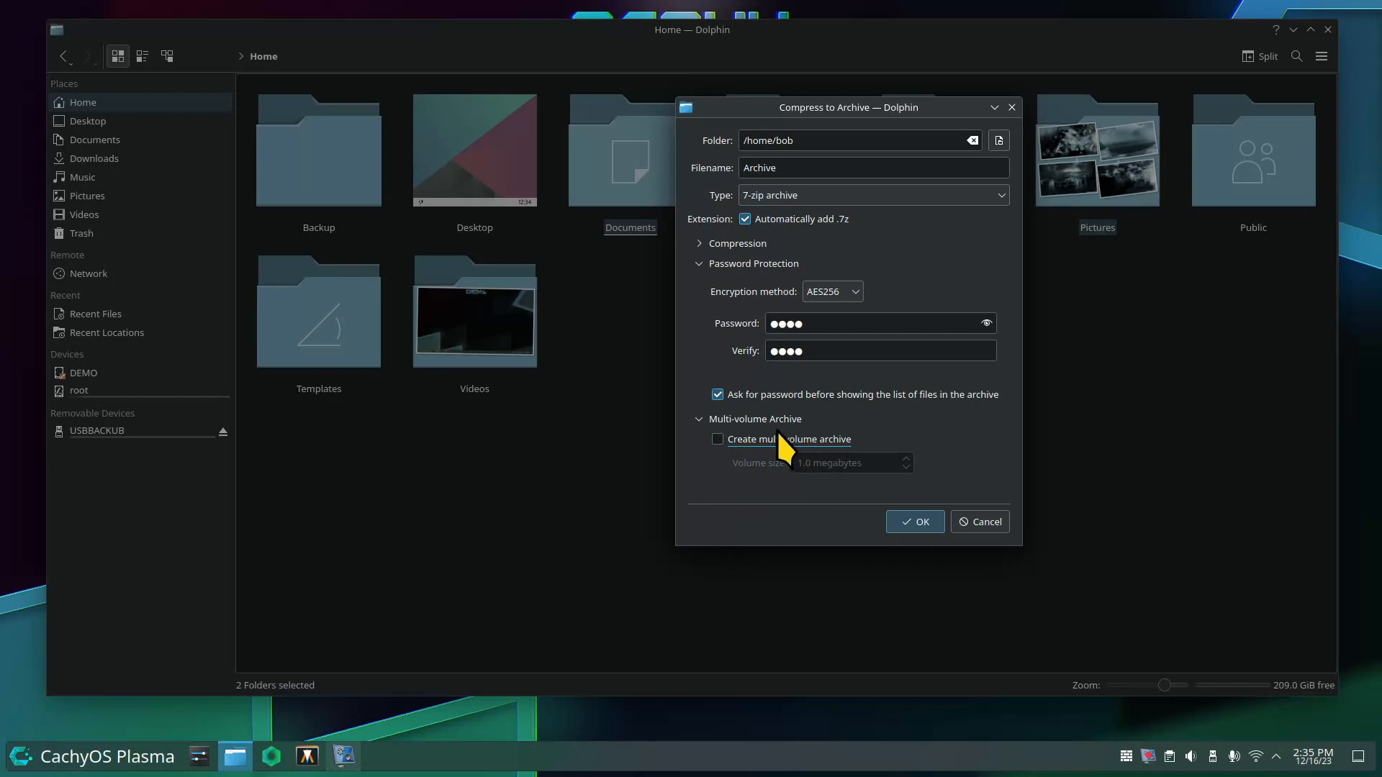
pyautogui.click(699, 418)
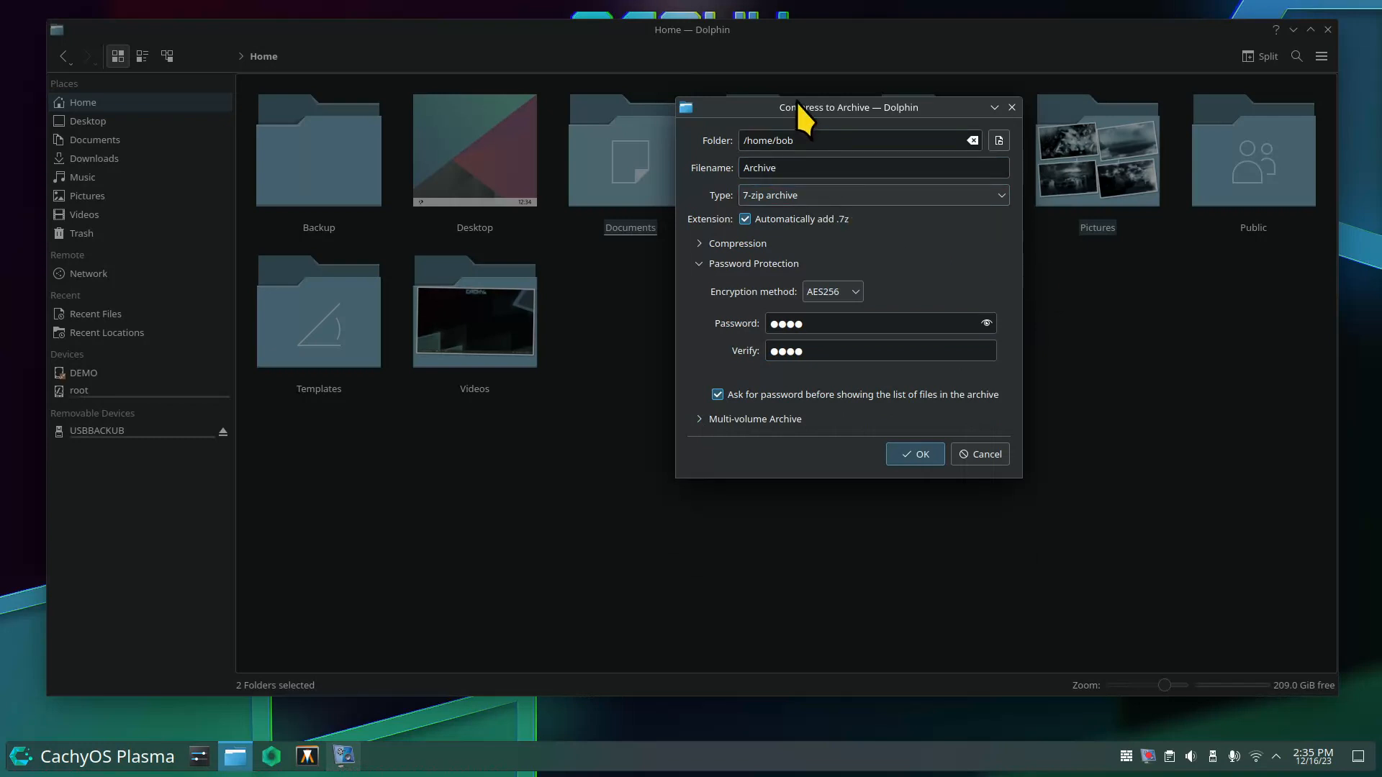
pyautogui.moveTo(844, 106); pyautogui.dragTo(806, 282)
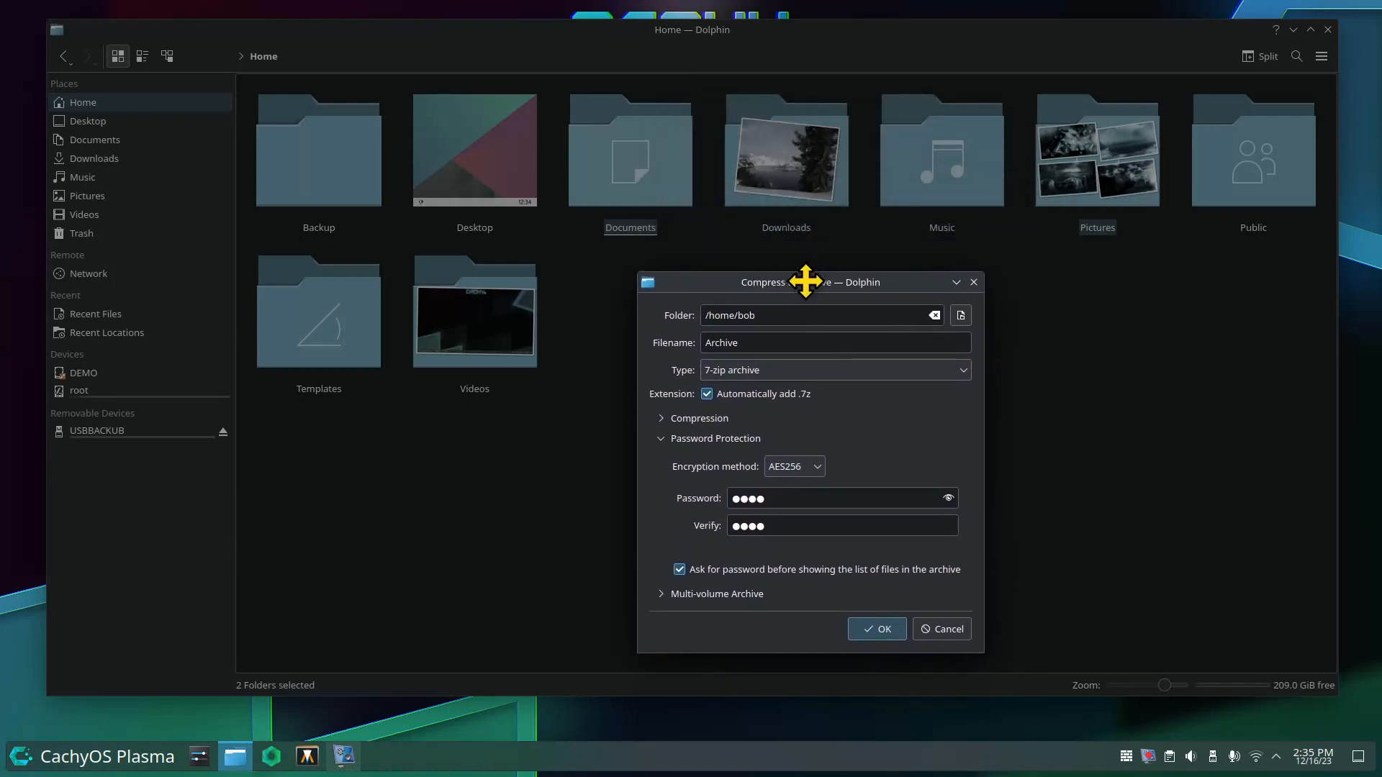
# Name the archive 'x' and create the password-protected x.7z.
pyautogui.doubleClick(755, 352)
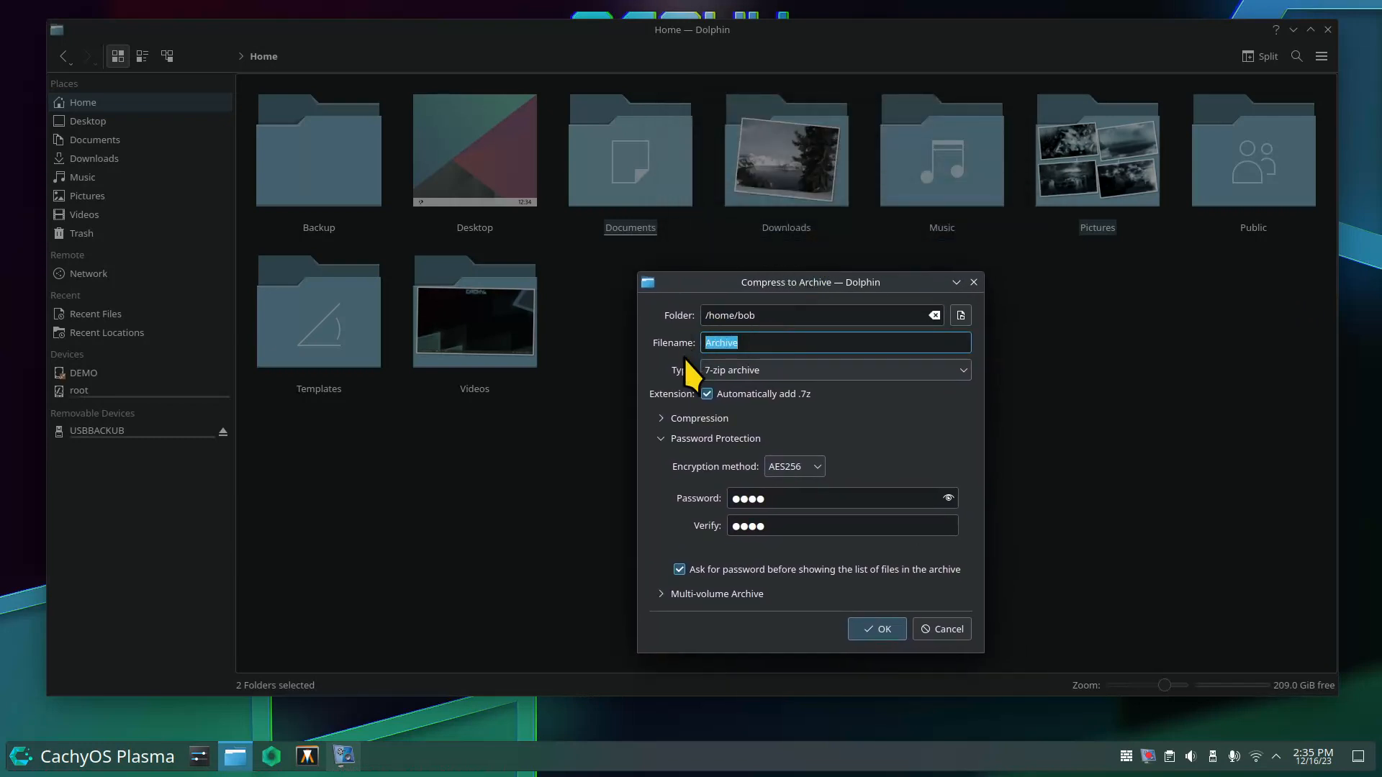
pyautogui.write('x')
pyautogui.click(875, 630)
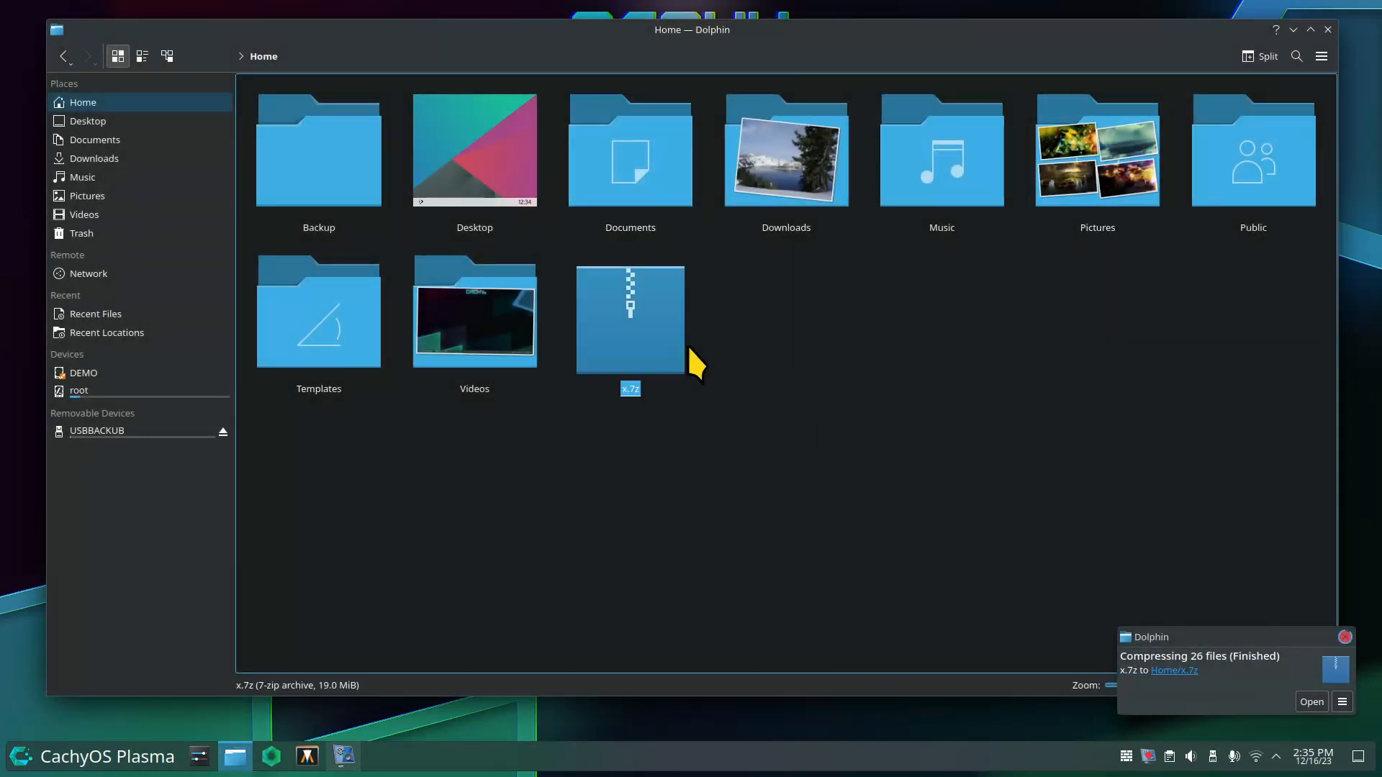
# Move x.7z into the Backup folder.
pyautogui.rightClick(662, 315)
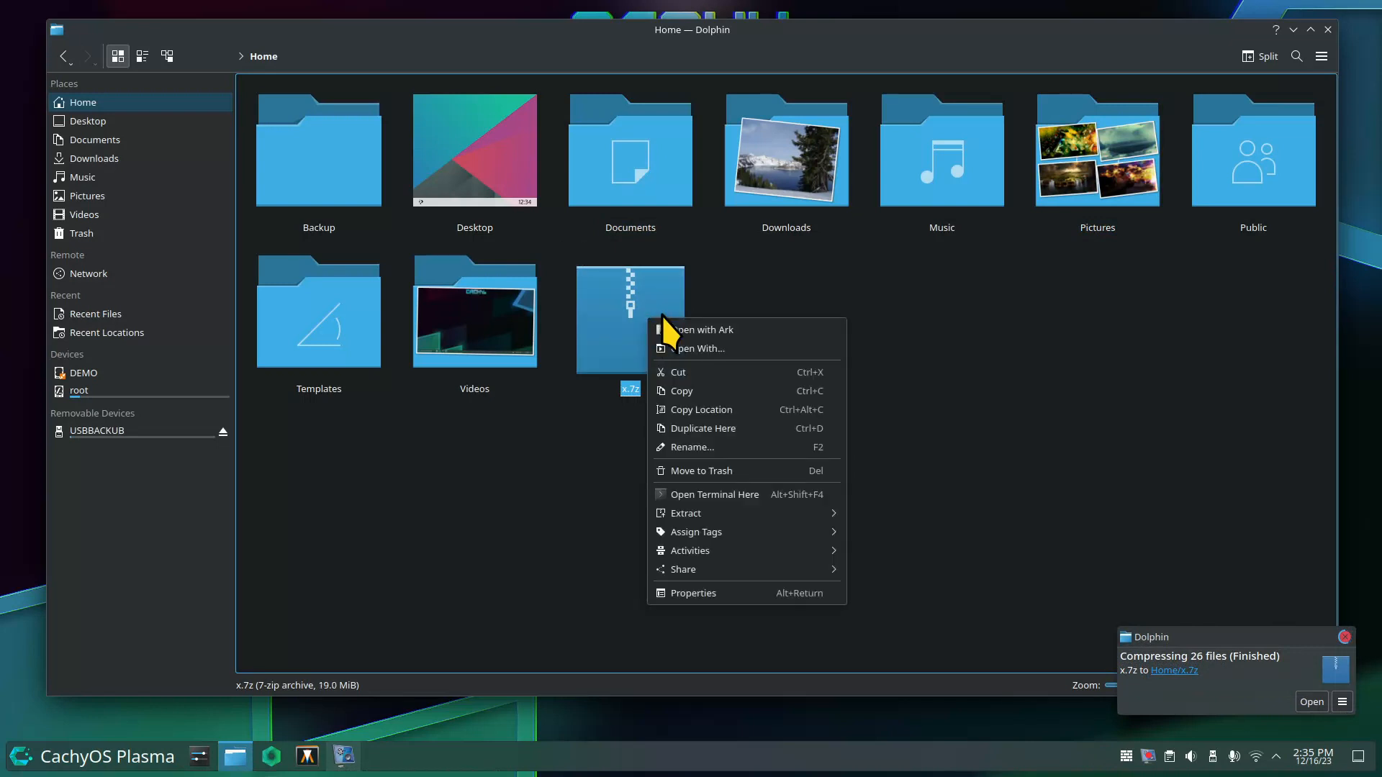
pyautogui.click(701, 375)
pyautogui.click(340, 153)
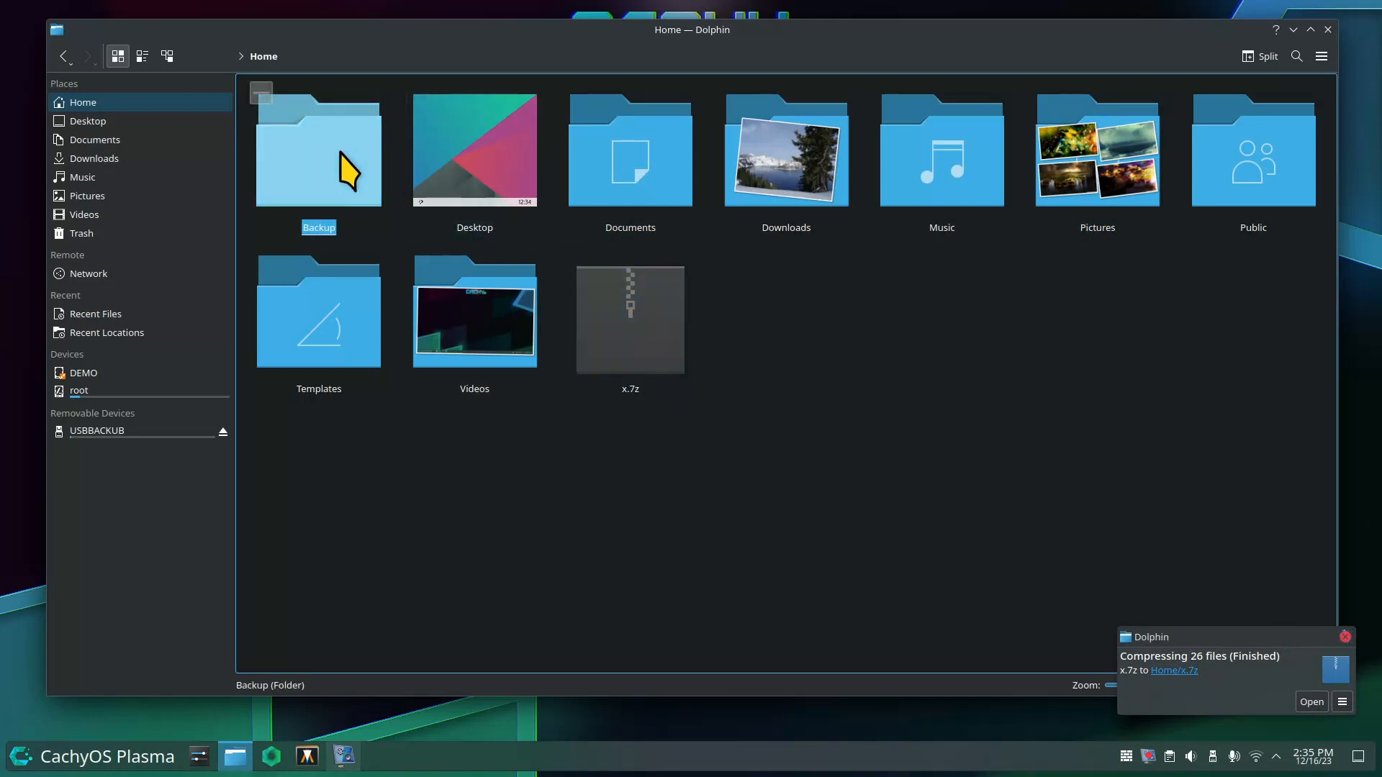
pyautogui.doubleClick(349, 172)
pyautogui.rightClick(373, 325)
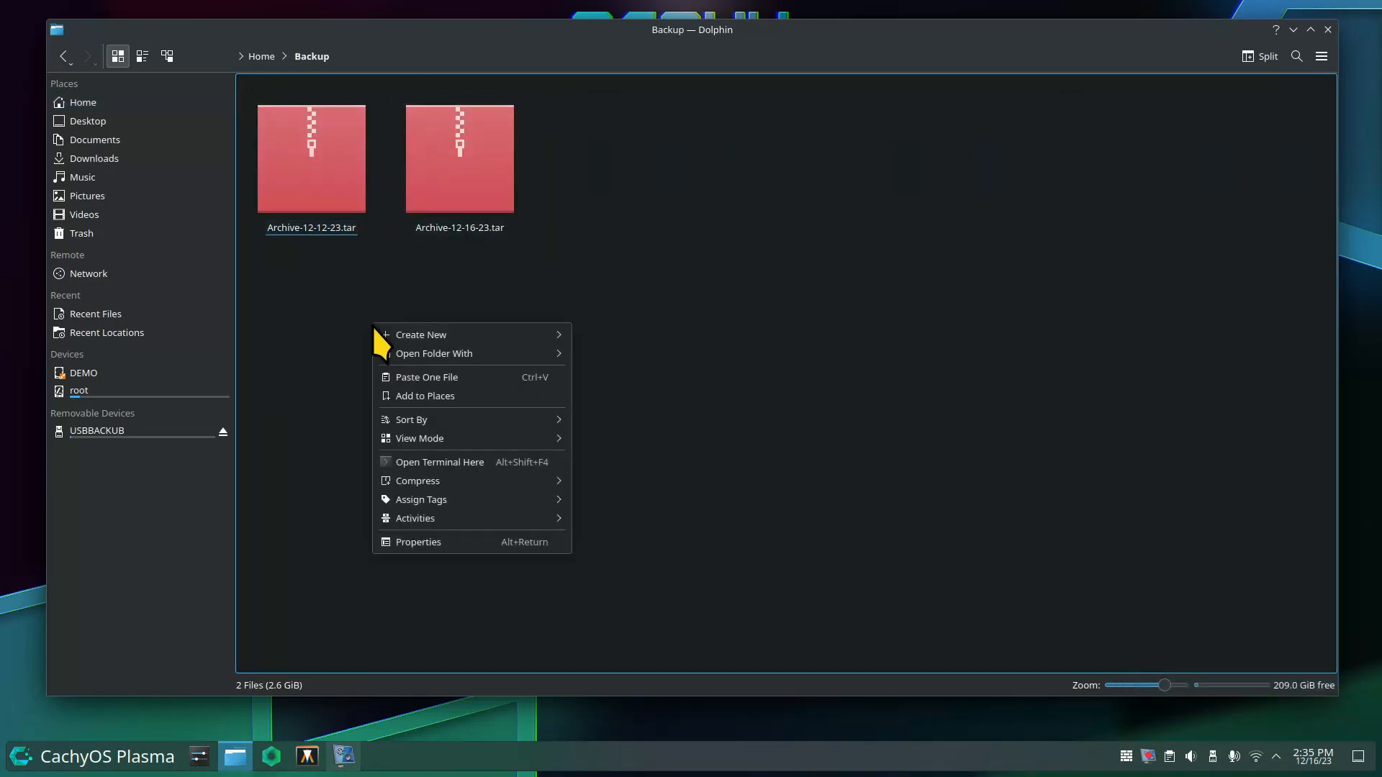
pyautogui.click(472, 374)
# Copy x.7z from Backup onto the USBBACKUB drive.
pyautogui.rightClick(605, 152)
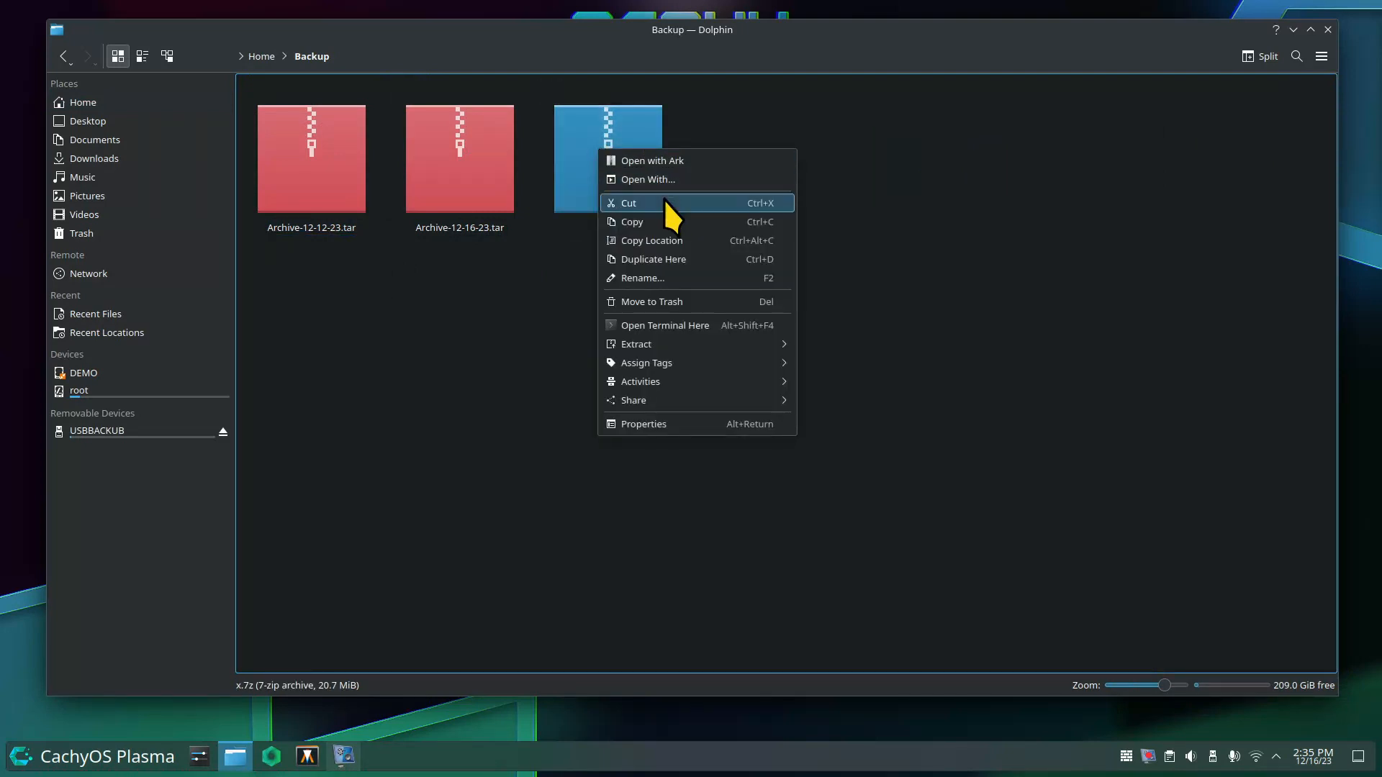
pyautogui.click(664, 221)
pyautogui.click(82, 430)
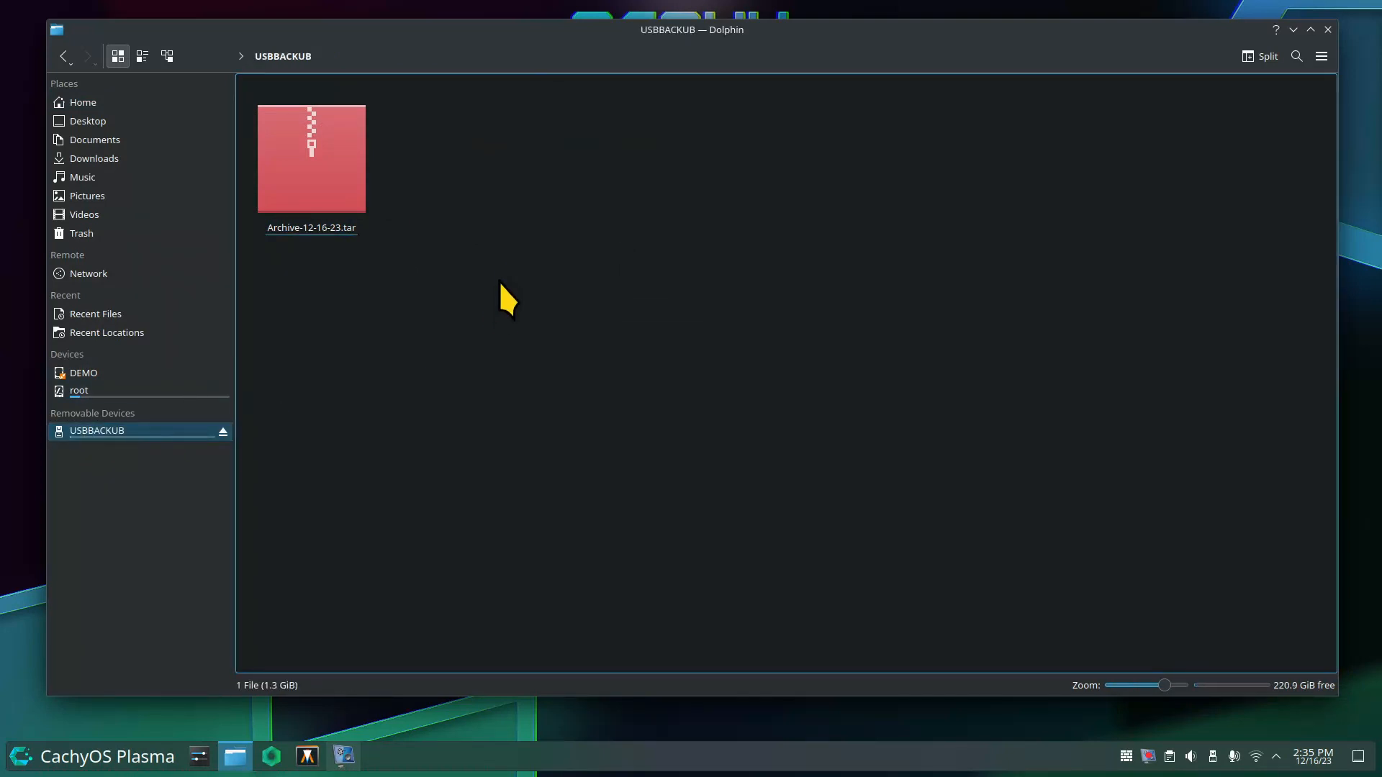
pyautogui.rightClick(498, 252)
pyautogui.click(590, 308)
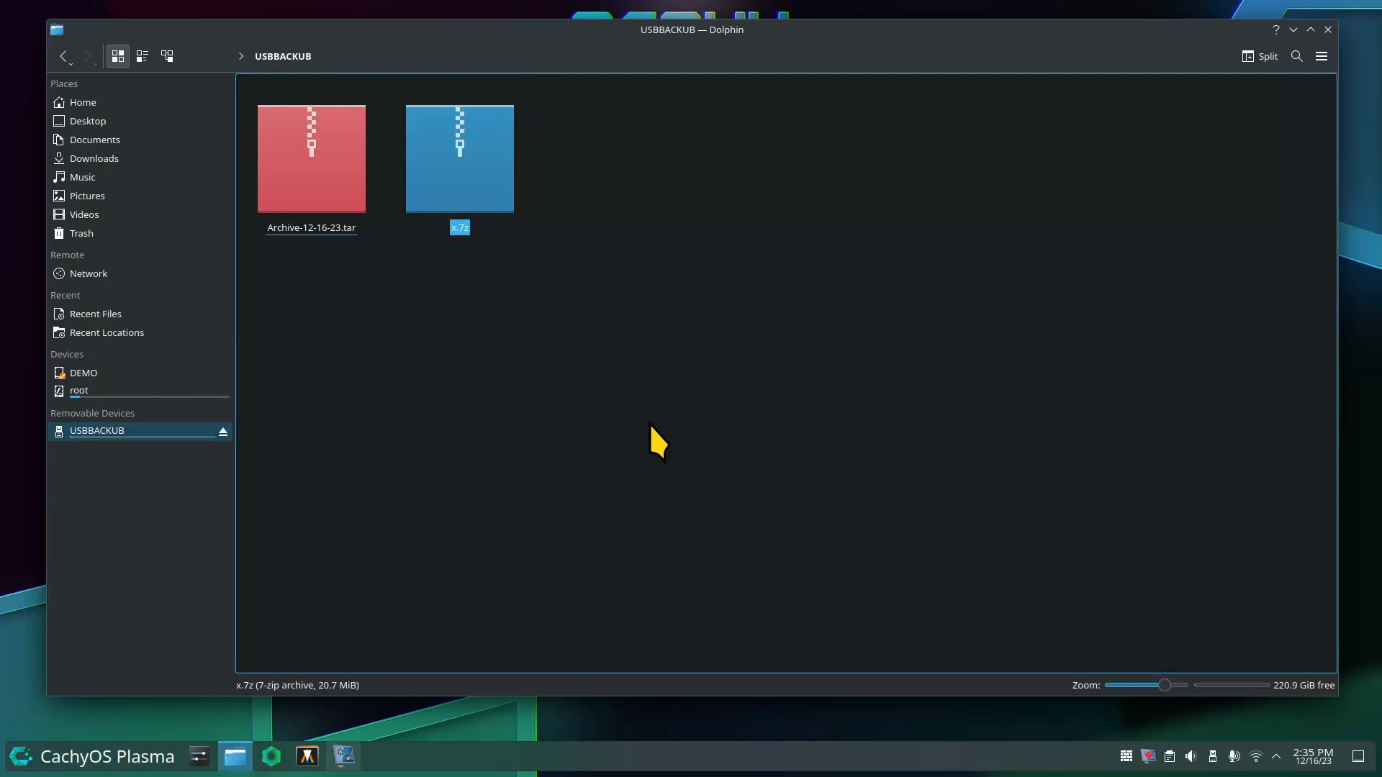
pyautogui.click(651, 426)
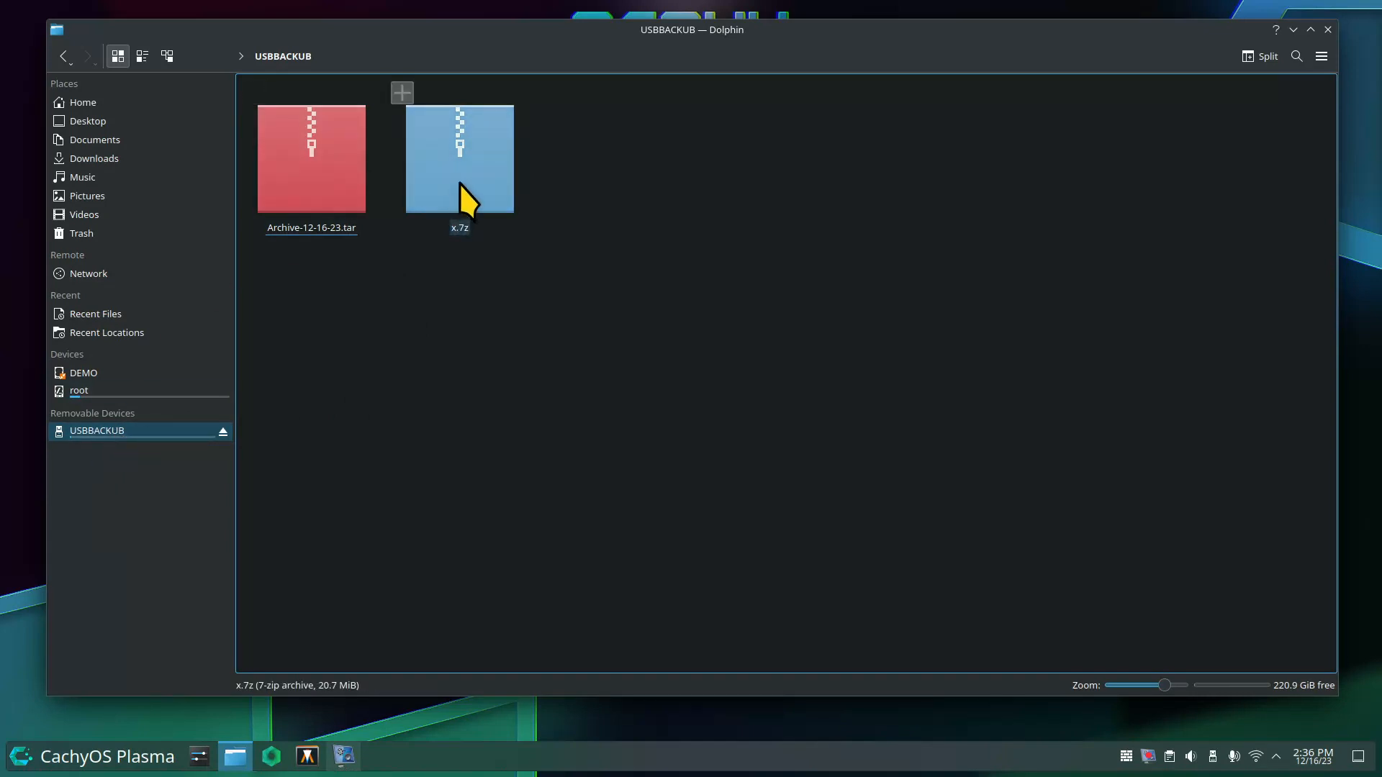
# Open x.7z in Ark, cancel the password prompt, and close the empty Ark window.
pyautogui.doubleClick(503, 170)
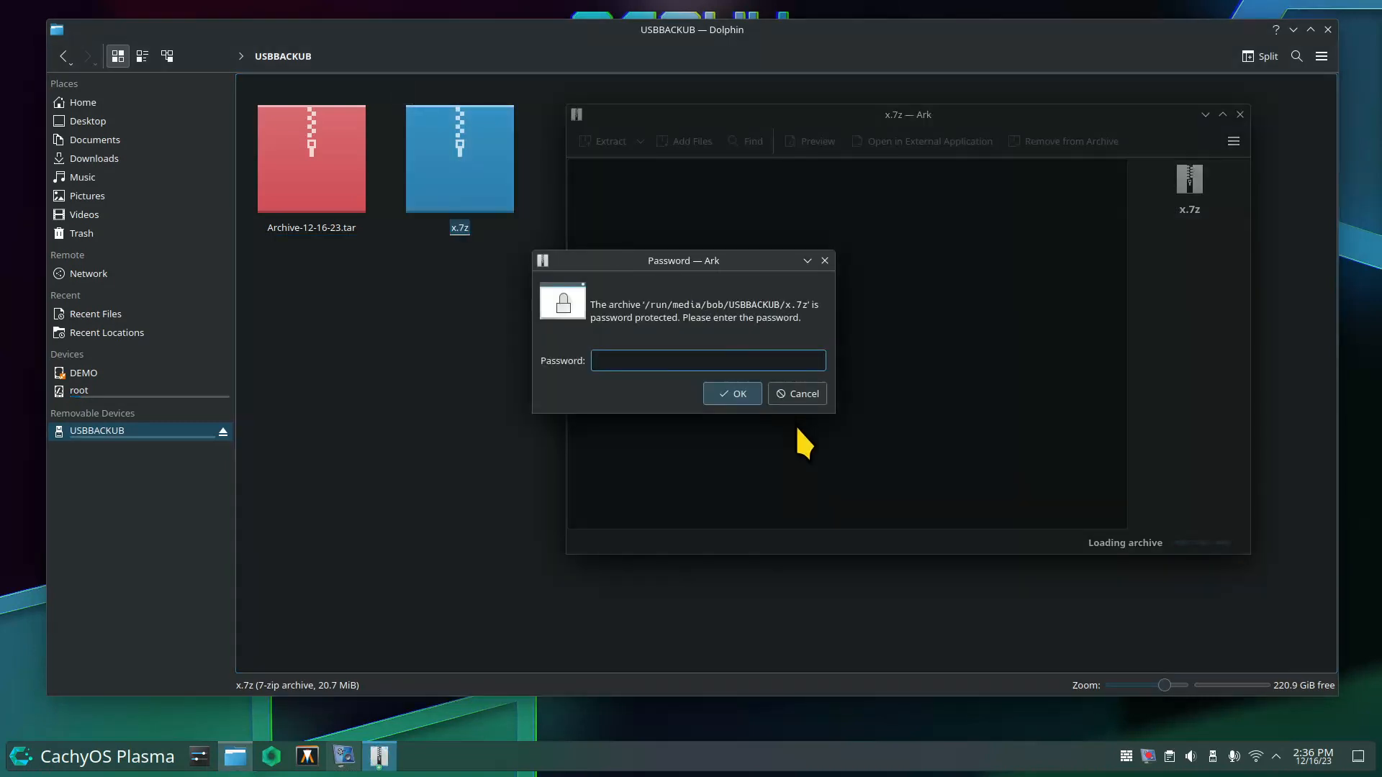
pyautogui.moveTo(627, 252); pyautogui.dragTo(771, 251)
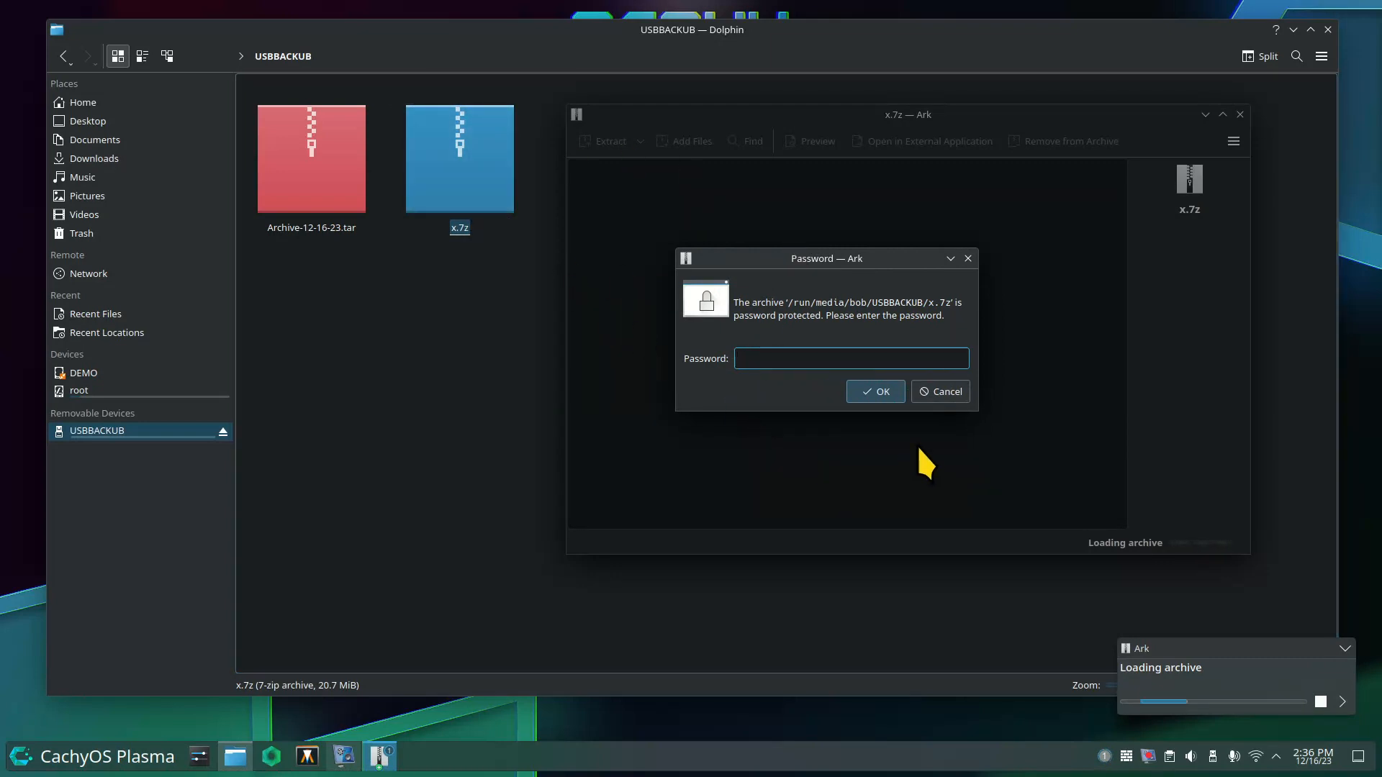
pyautogui.click(952, 395)
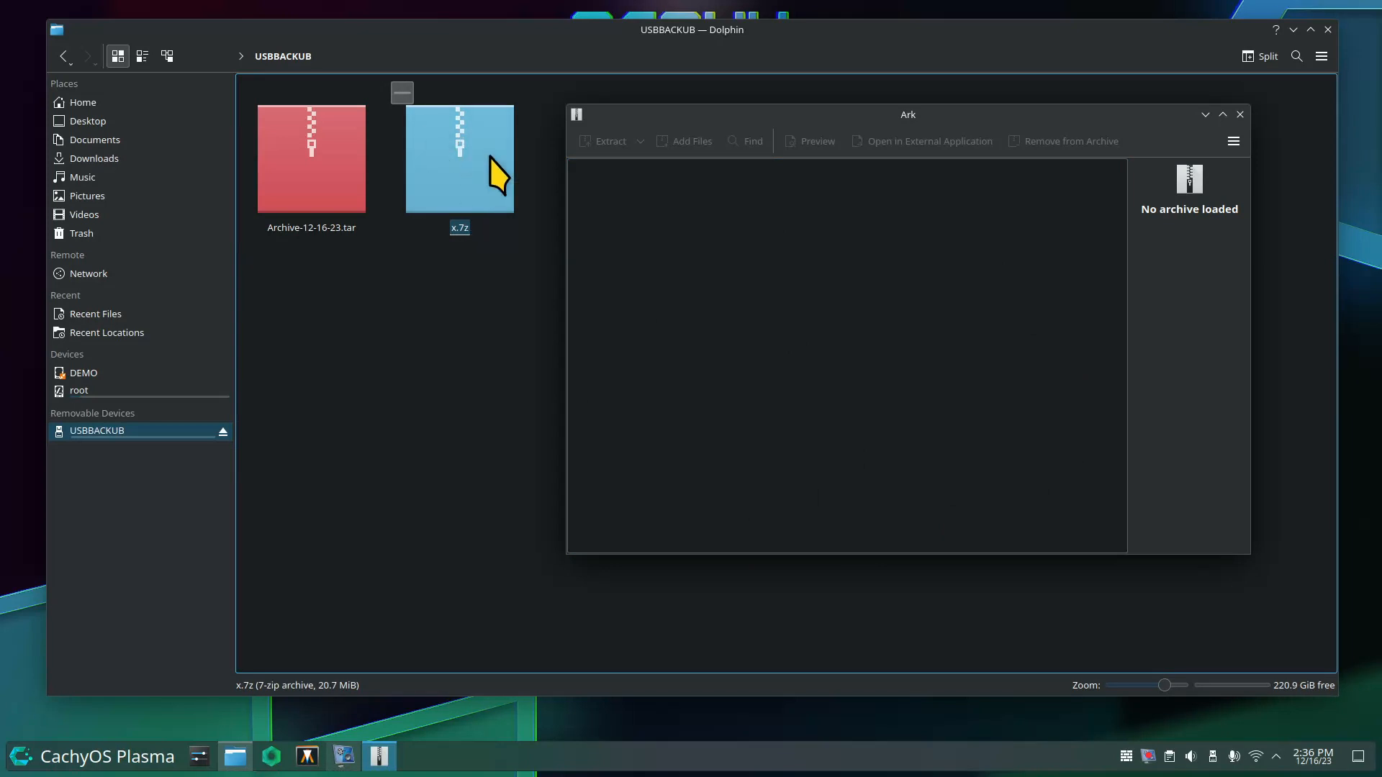
pyautogui.click(1240, 114)
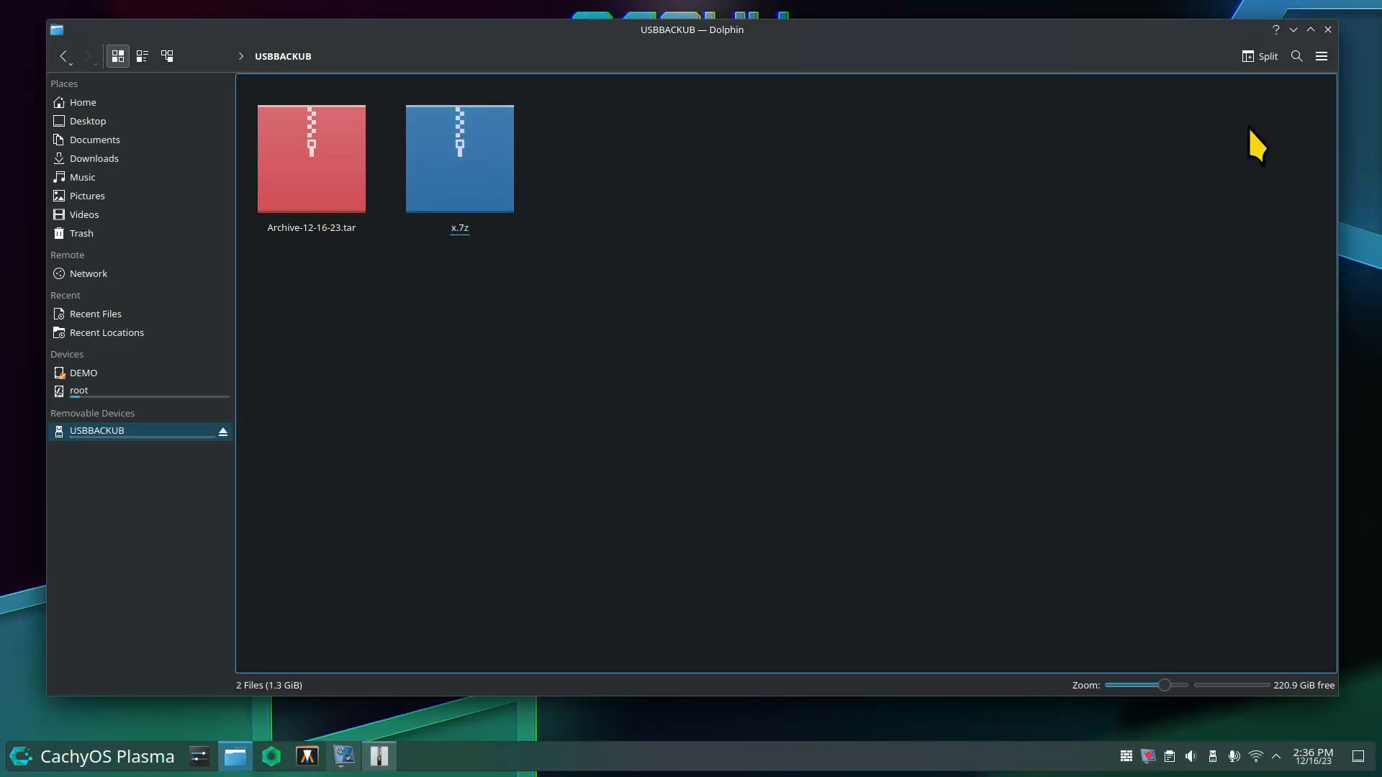
# Reopen x.7z and submit a wrong password to confirm it is rejected.
pyautogui.doubleClick(472, 144)
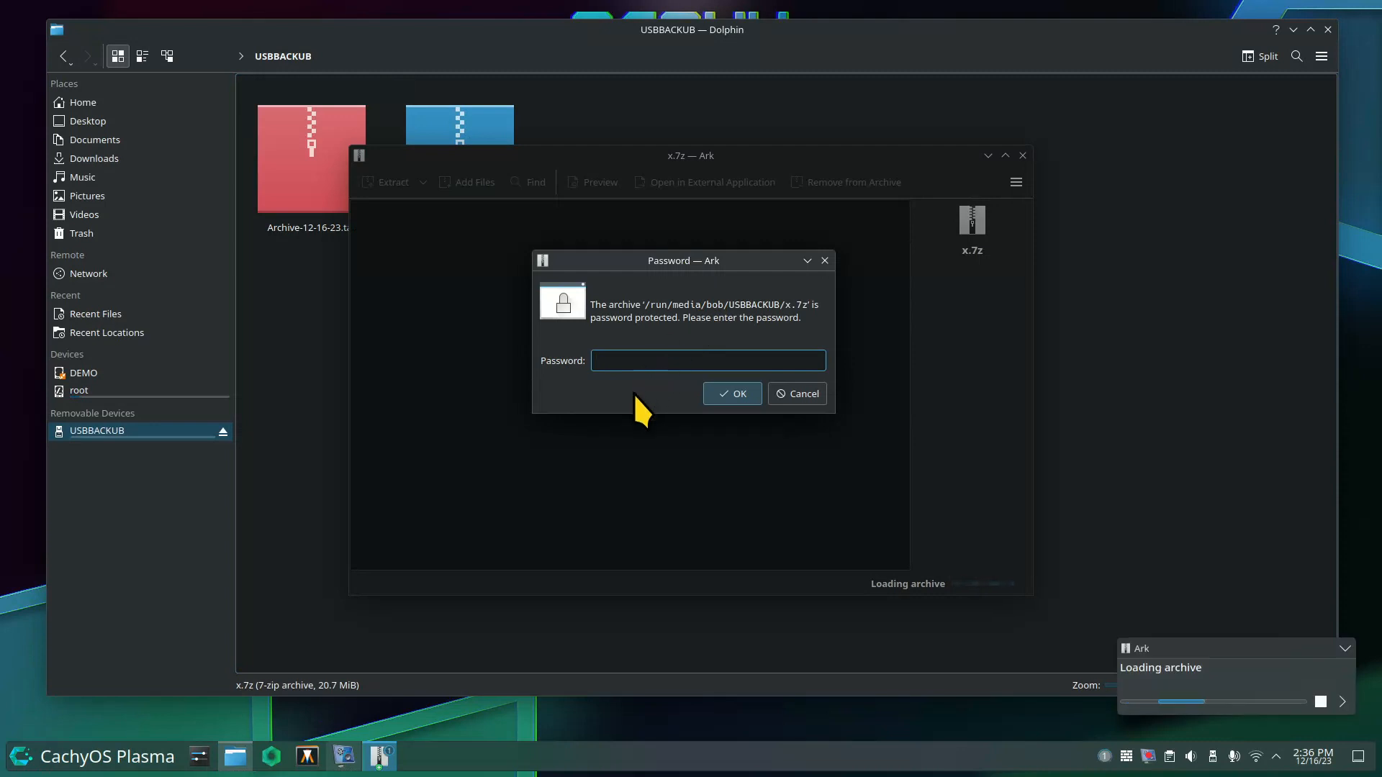
pyautogui.write('12345678')
pyautogui.click(723, 394)
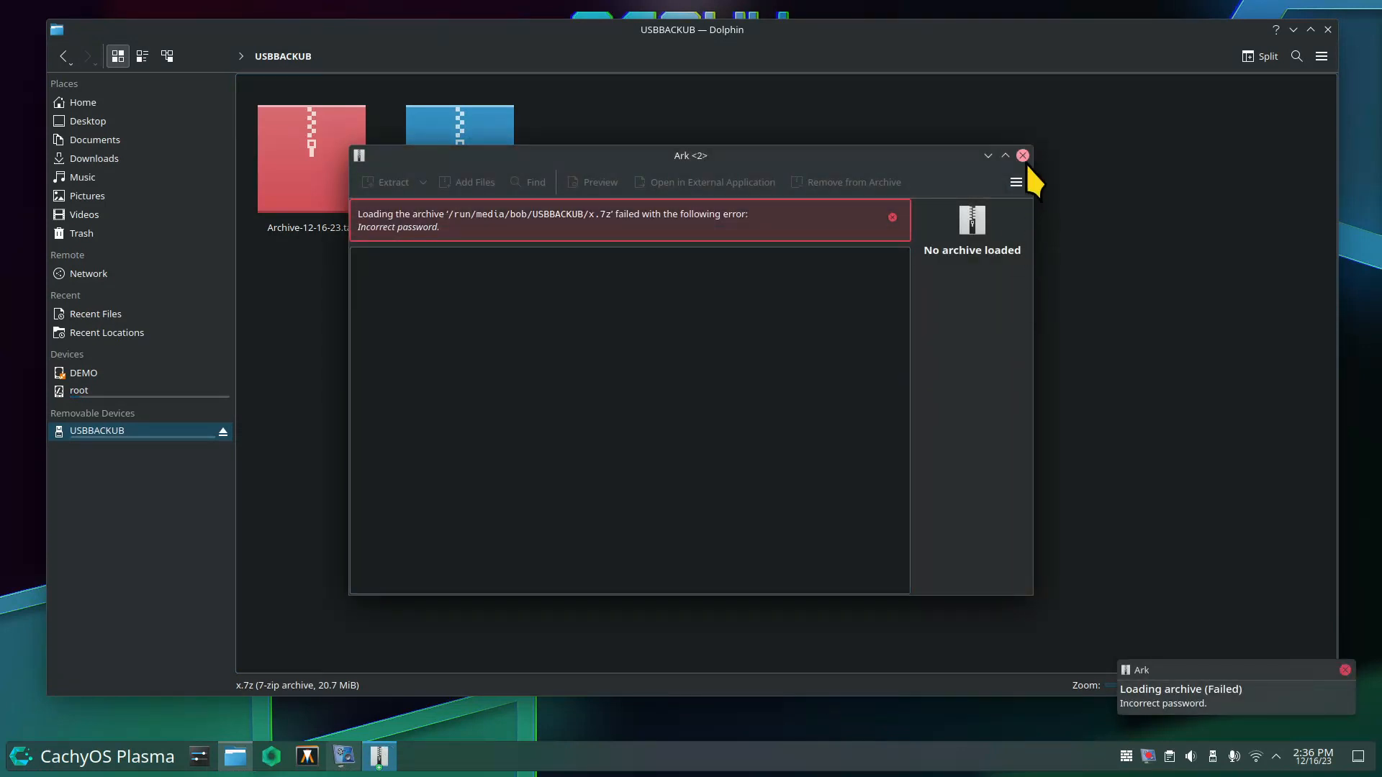
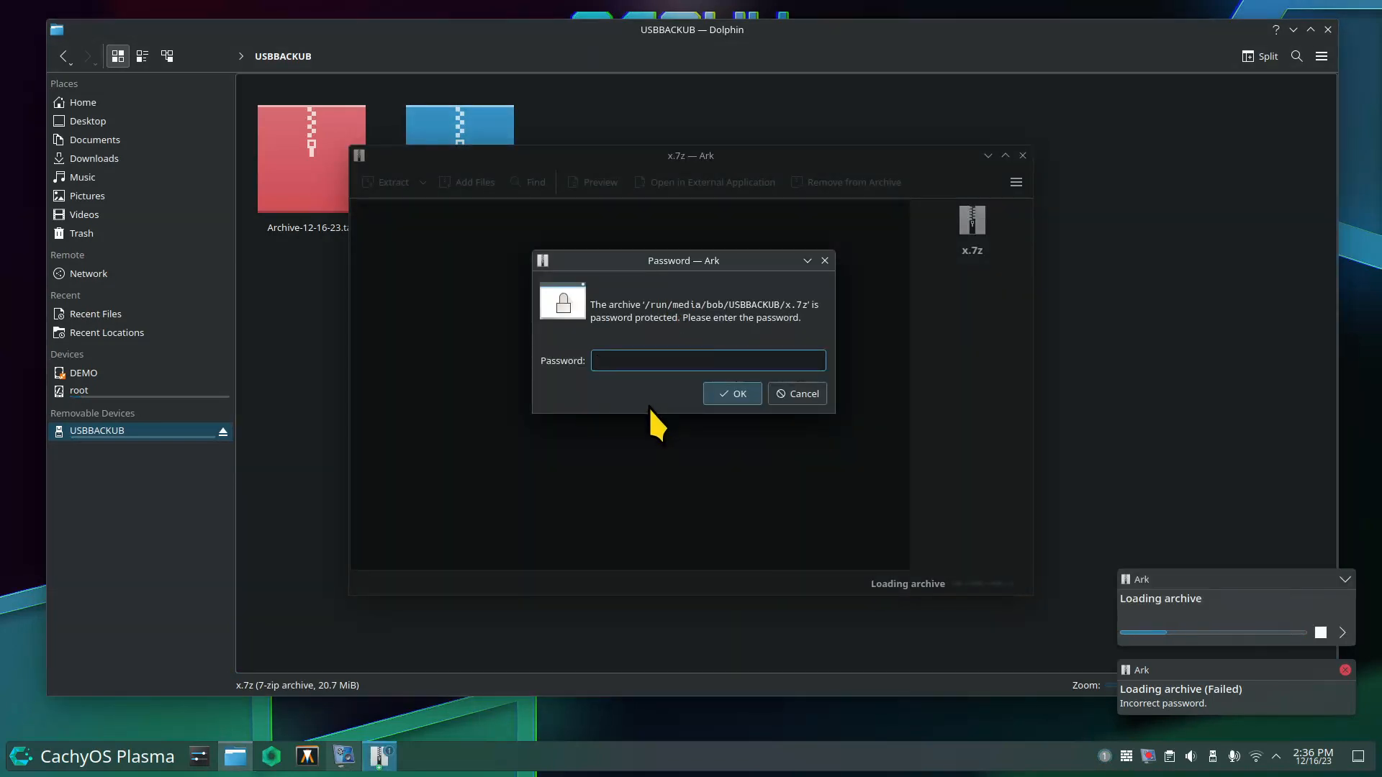
# Enter the archive password to unlock x.7z, then move Ark aside and dismiss the loading notification.
pyautogui.write('1234')
pyautogui.press('Return')
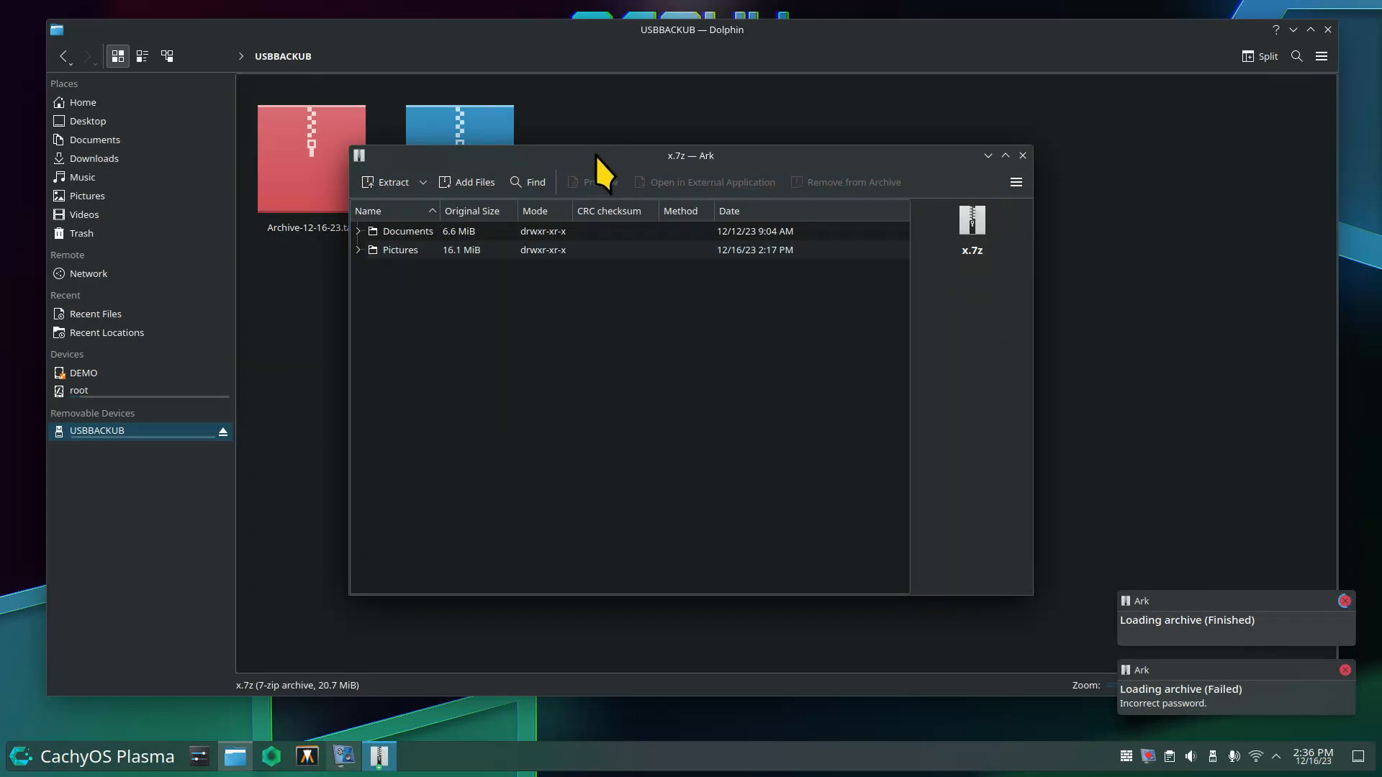
pyautogui.moveTo(598, 155); pyautogui.dragTo(836, 115)
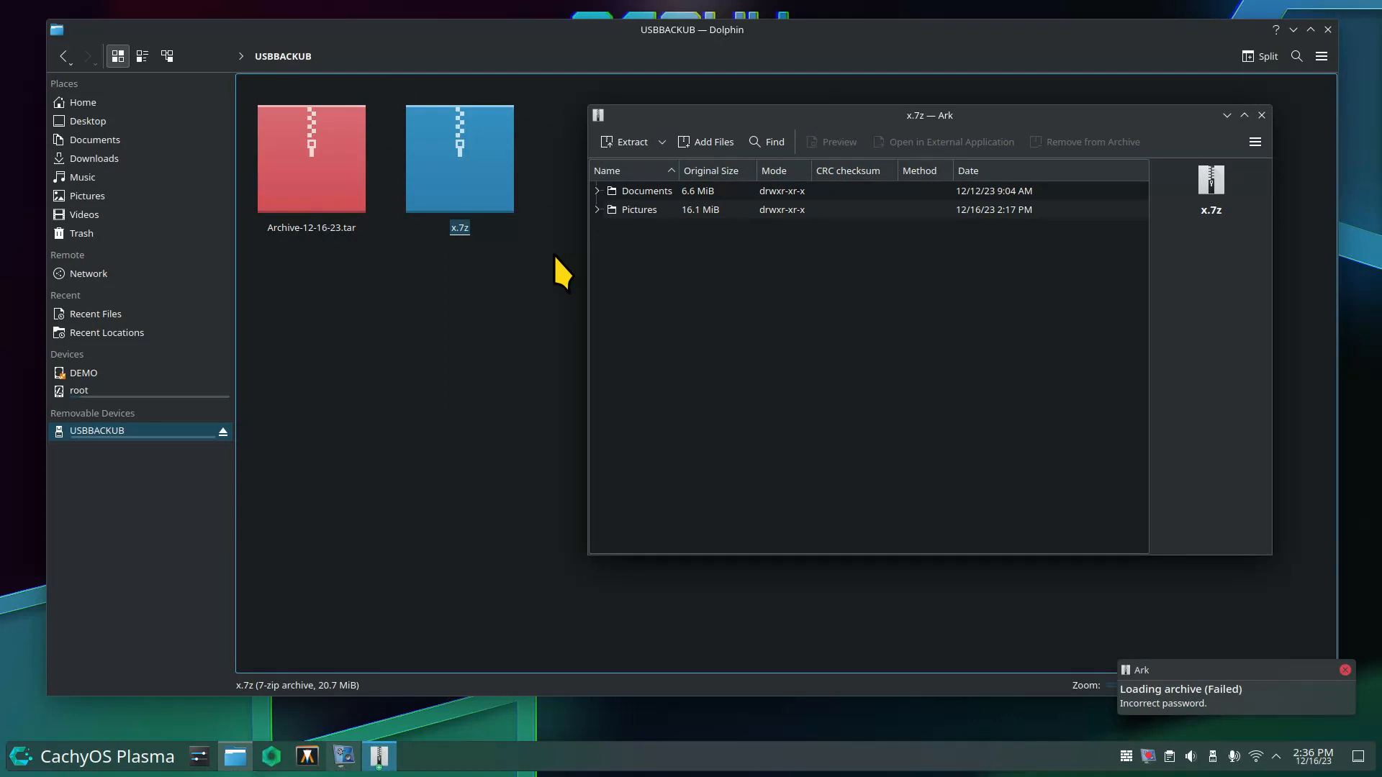
pyautogui.click(1345, 670)
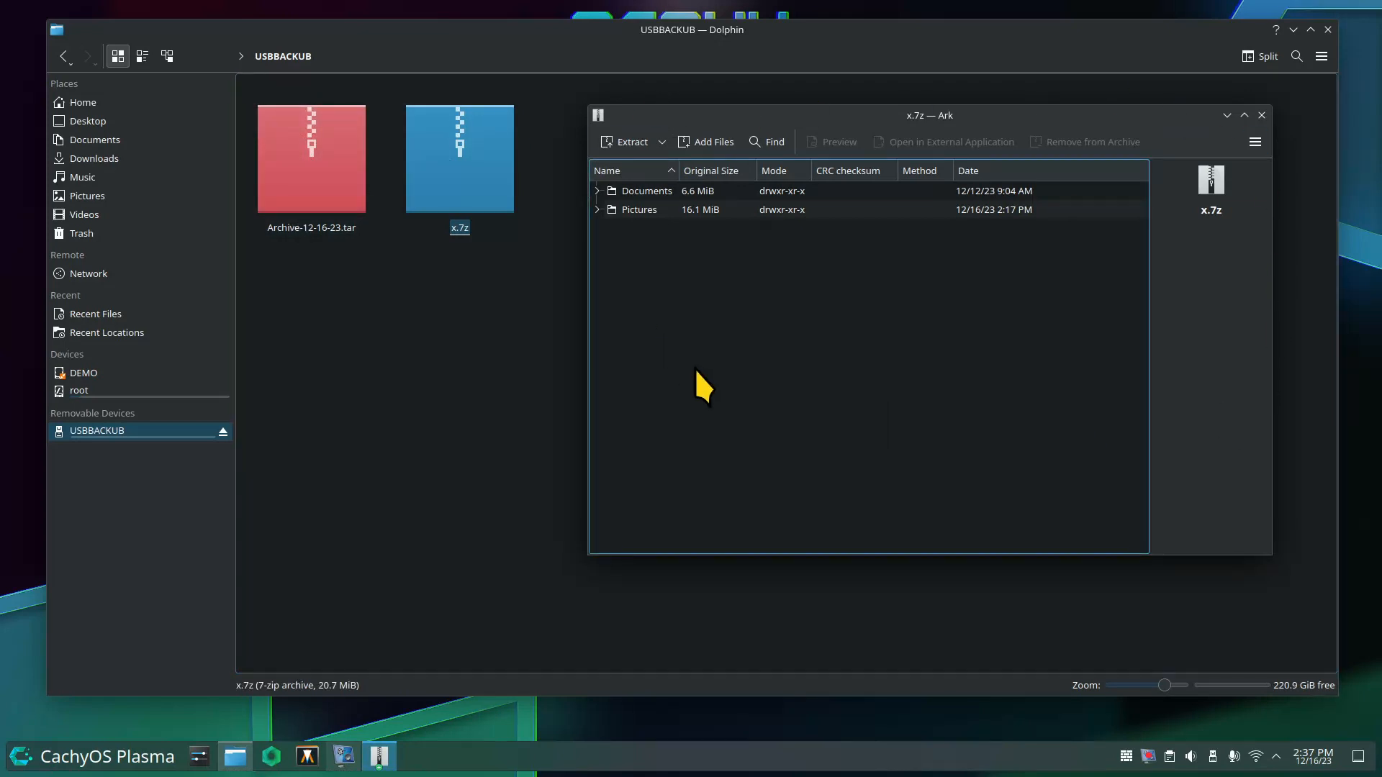
# Expand Pictures and drag 1.jpg and 15.jpg out of x.7z into the USBBACKUB folder.
pyautogui.click(596, 209)
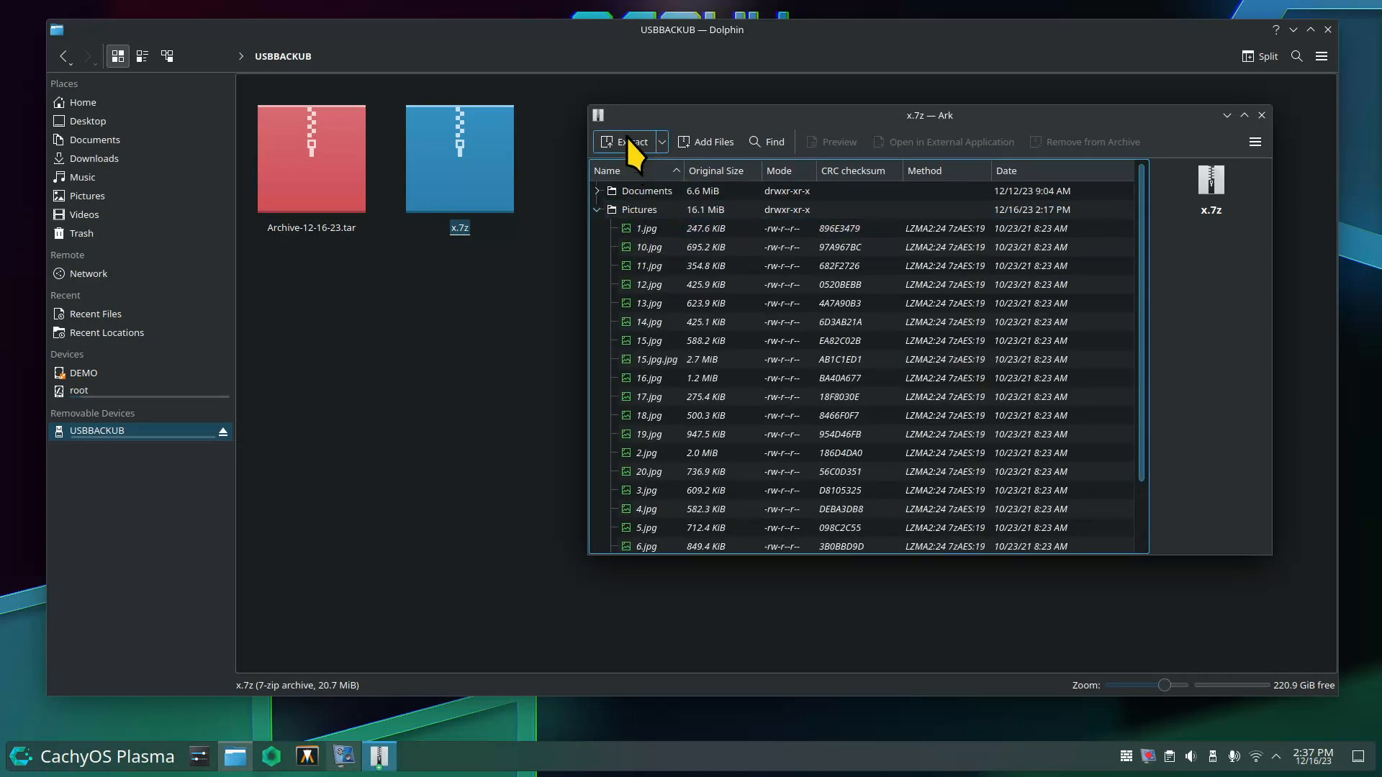
pyautogui.moveTo(626, 231); pyautogui.dragTo(451, 335)
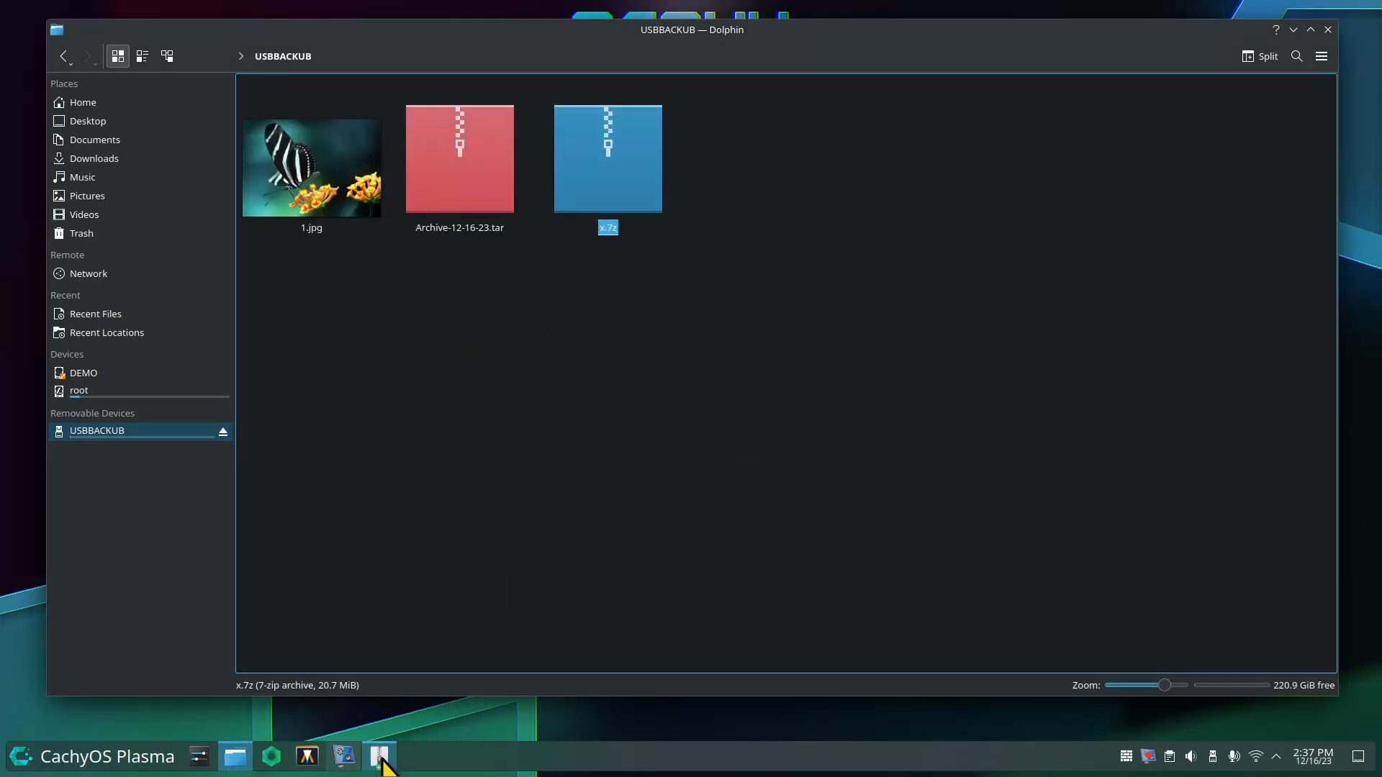
pyautogui.moveTo(384, 765)
pyautogui.click(536, 648)
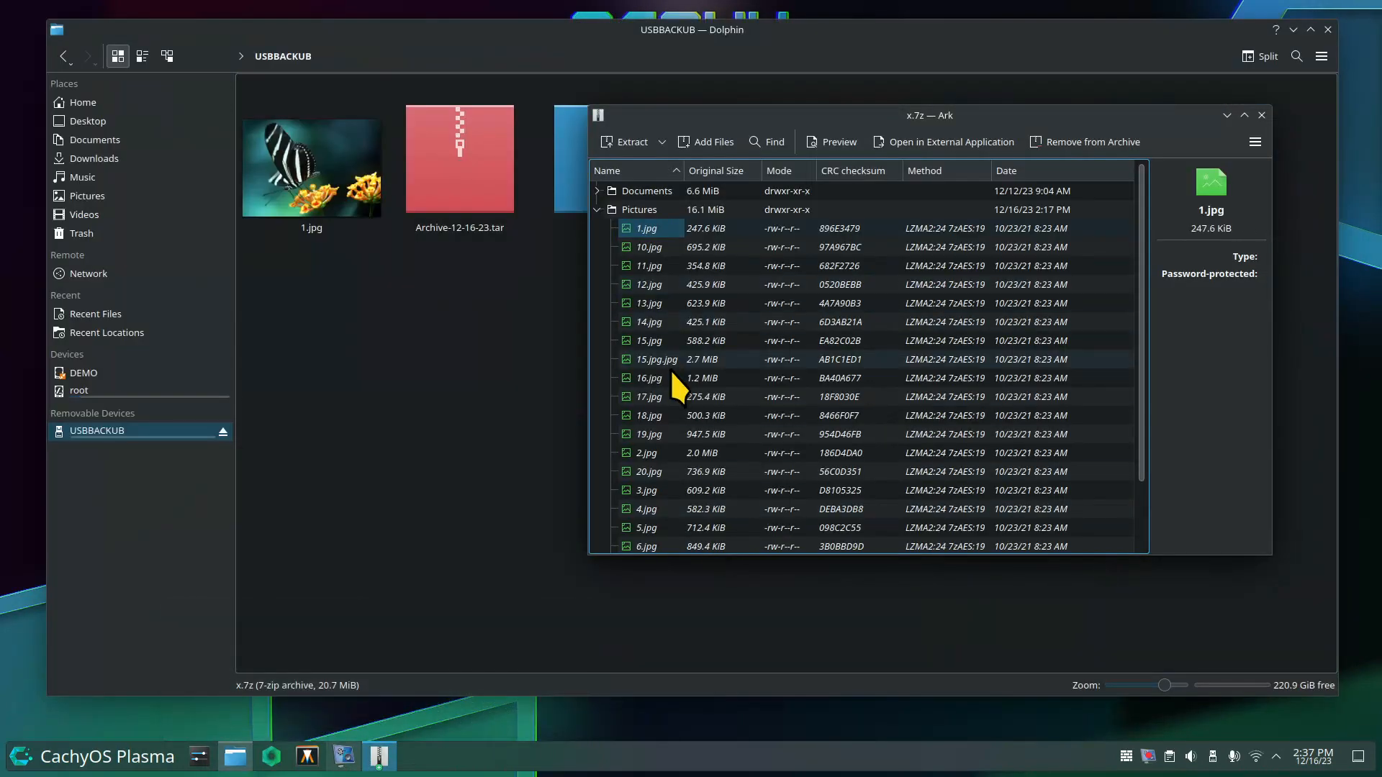
pyautogui.moveTo(625, 343); pyautogui.dragTo(430, 325)
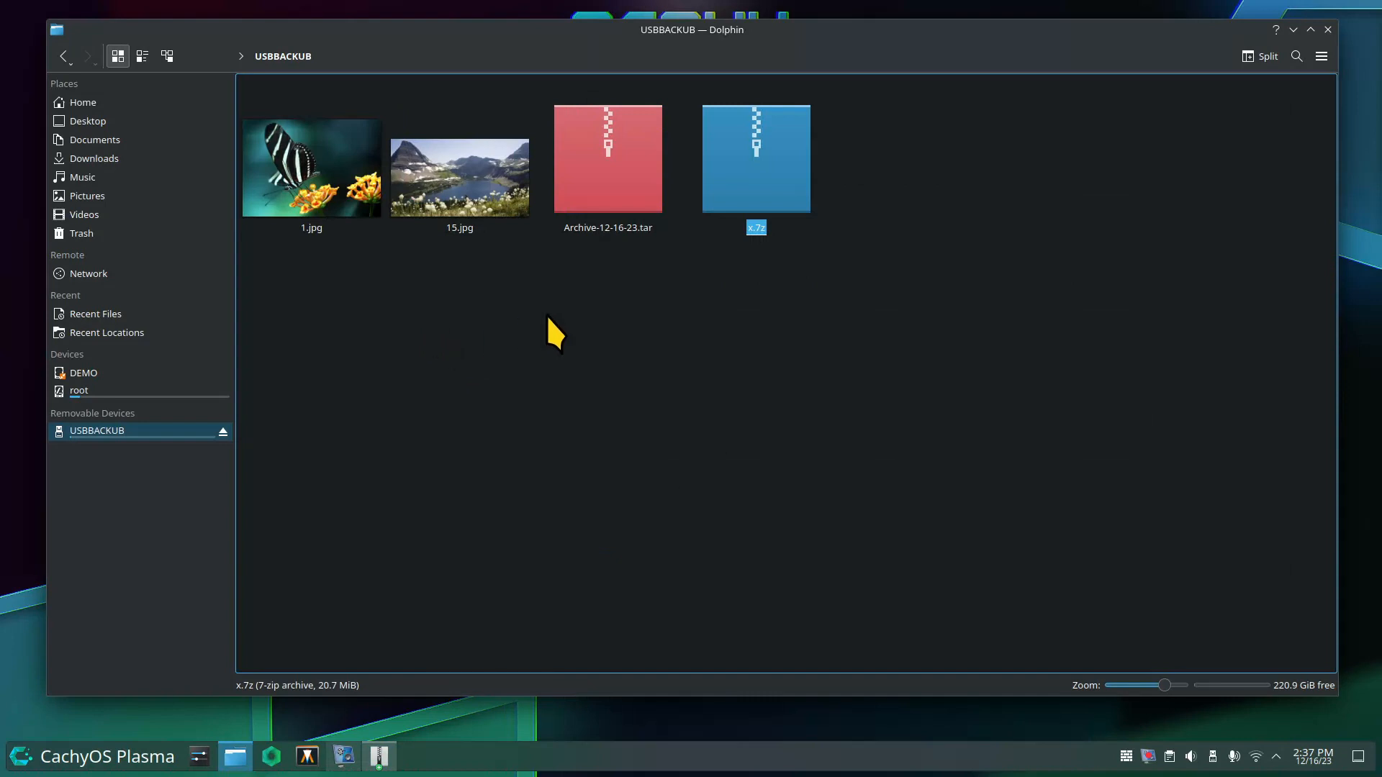
pyautogui.click(380, 755)
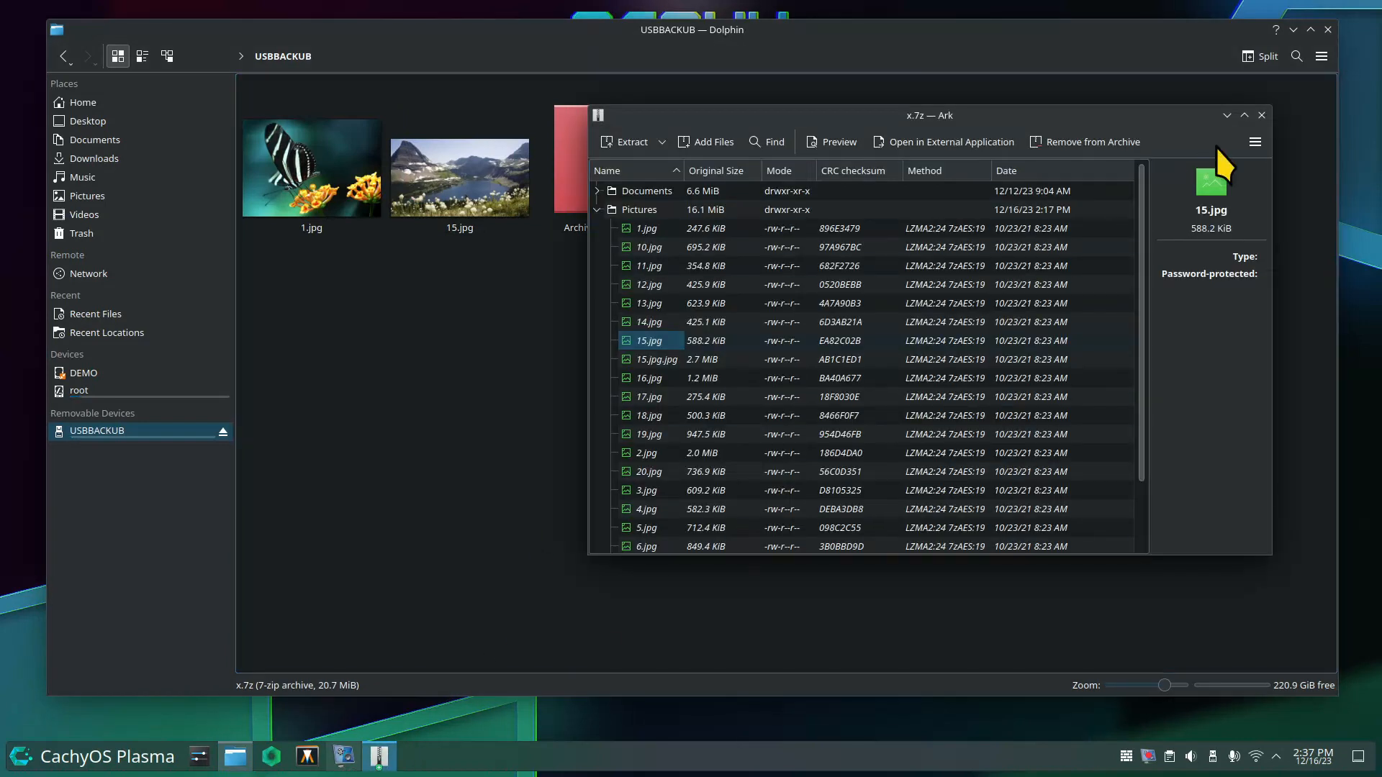
# Close Ark, reopen x.7z, cancel the password prompt, and close the empty Ark window.
pyautogui.click(1261, 115)
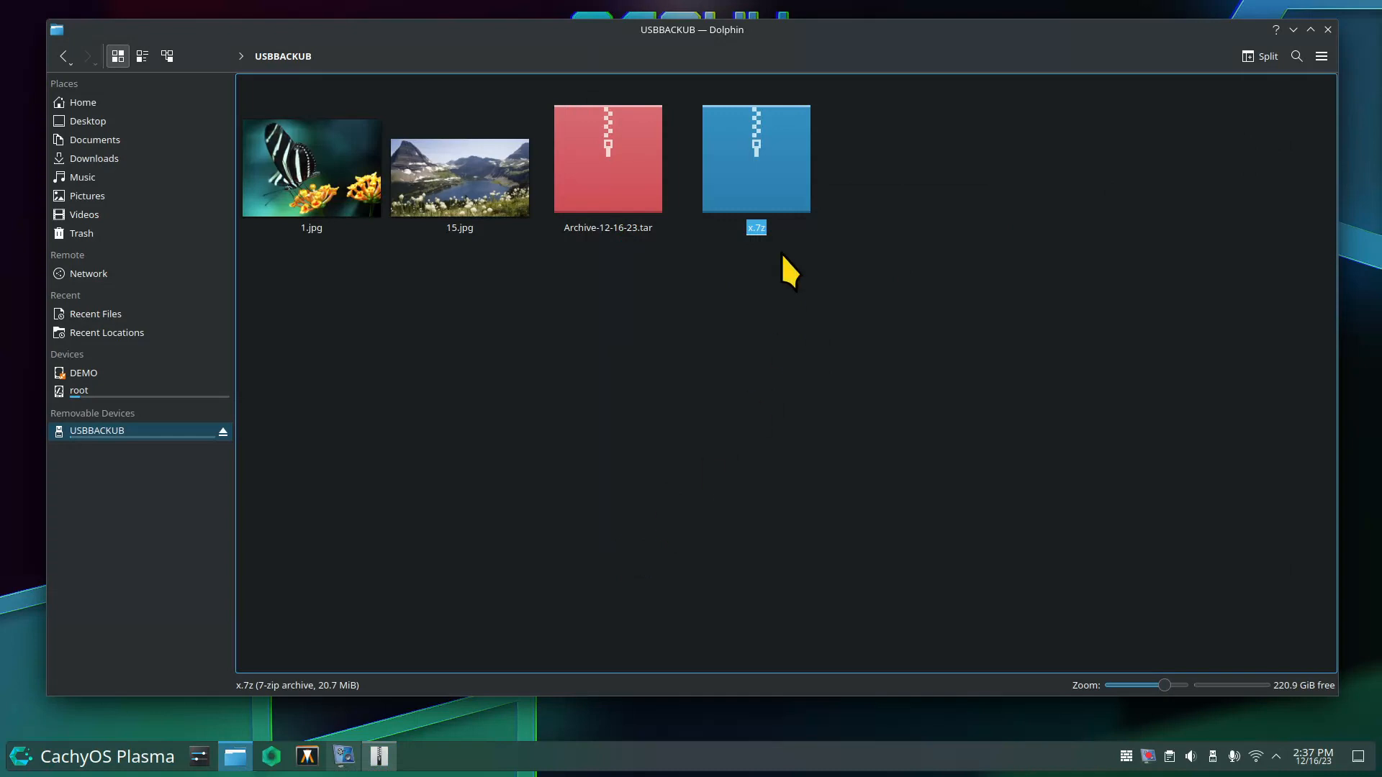
pyautogui.doubleClick(780, 176)
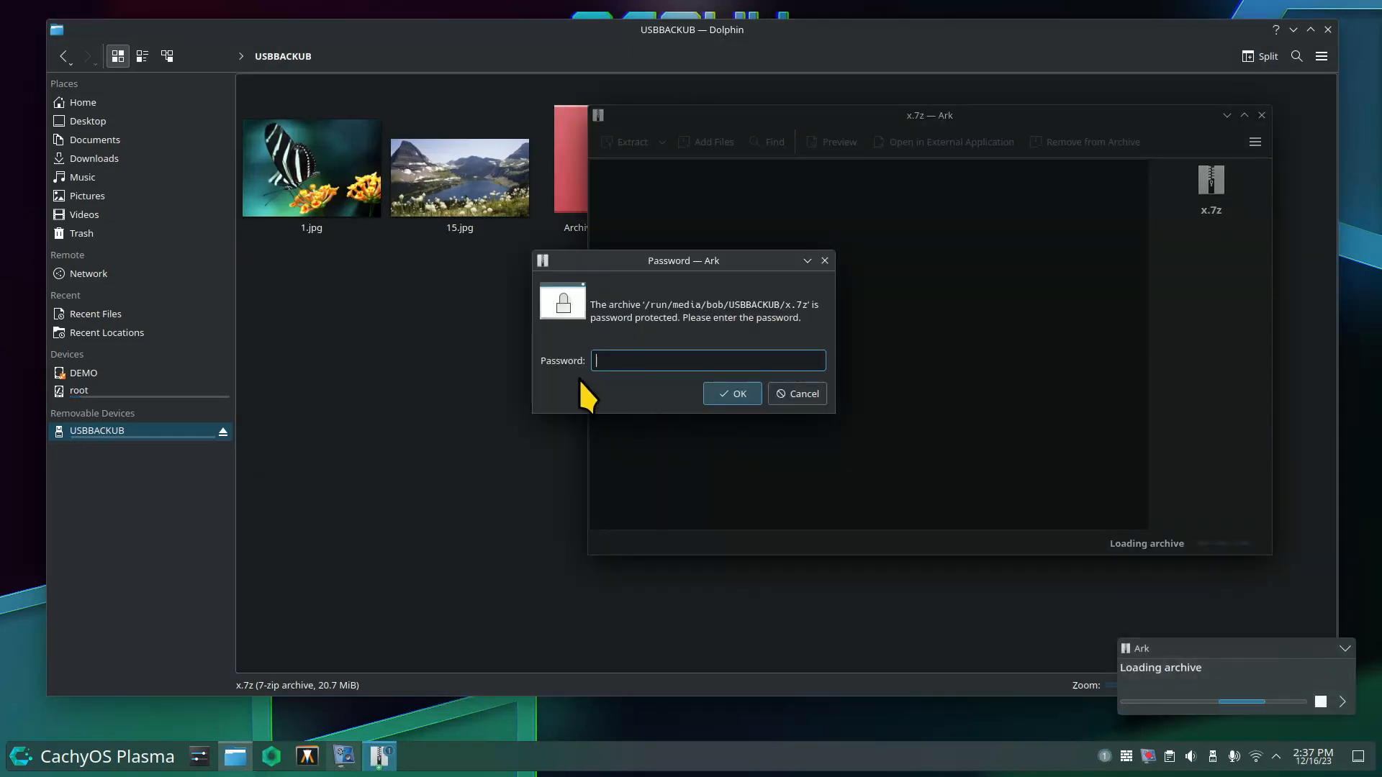
pyautogui.click(803, 394)
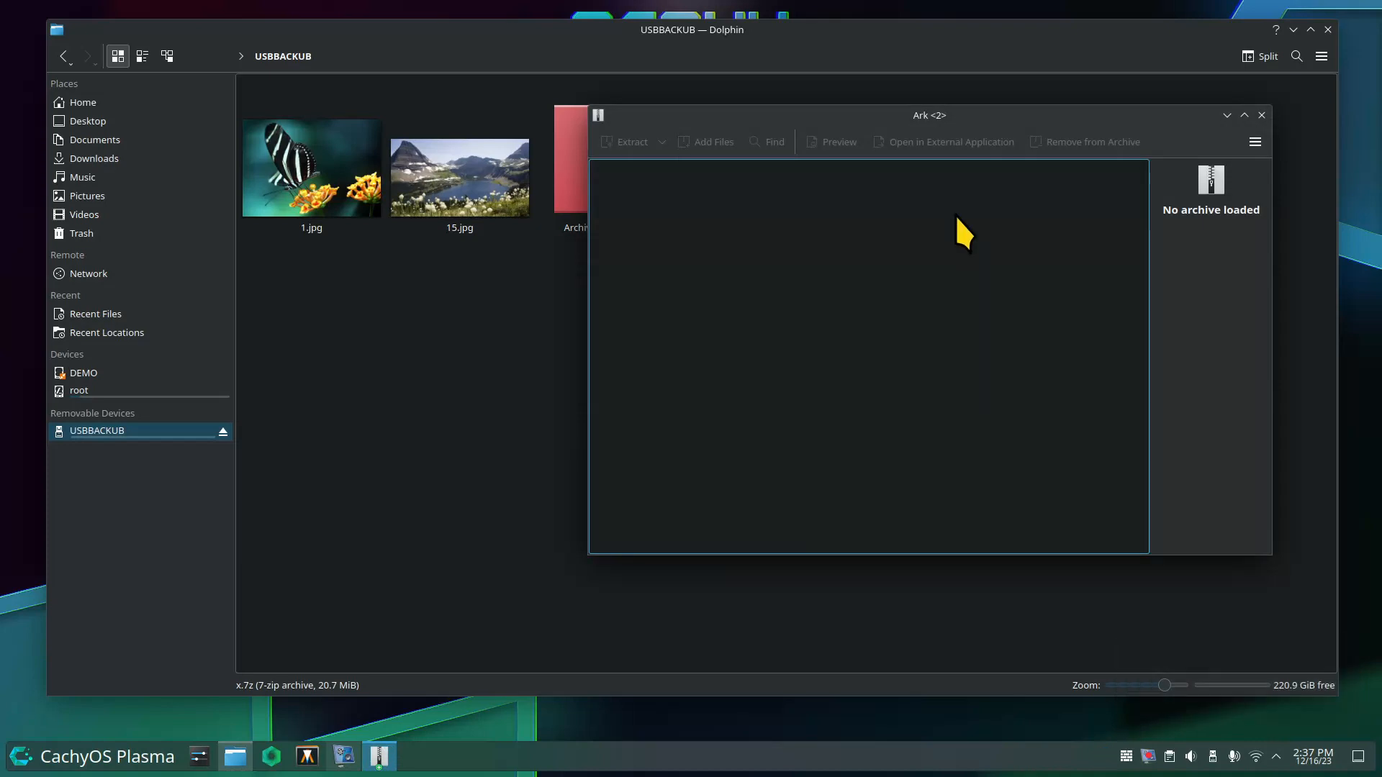
pyautogui.click(1261, 115)
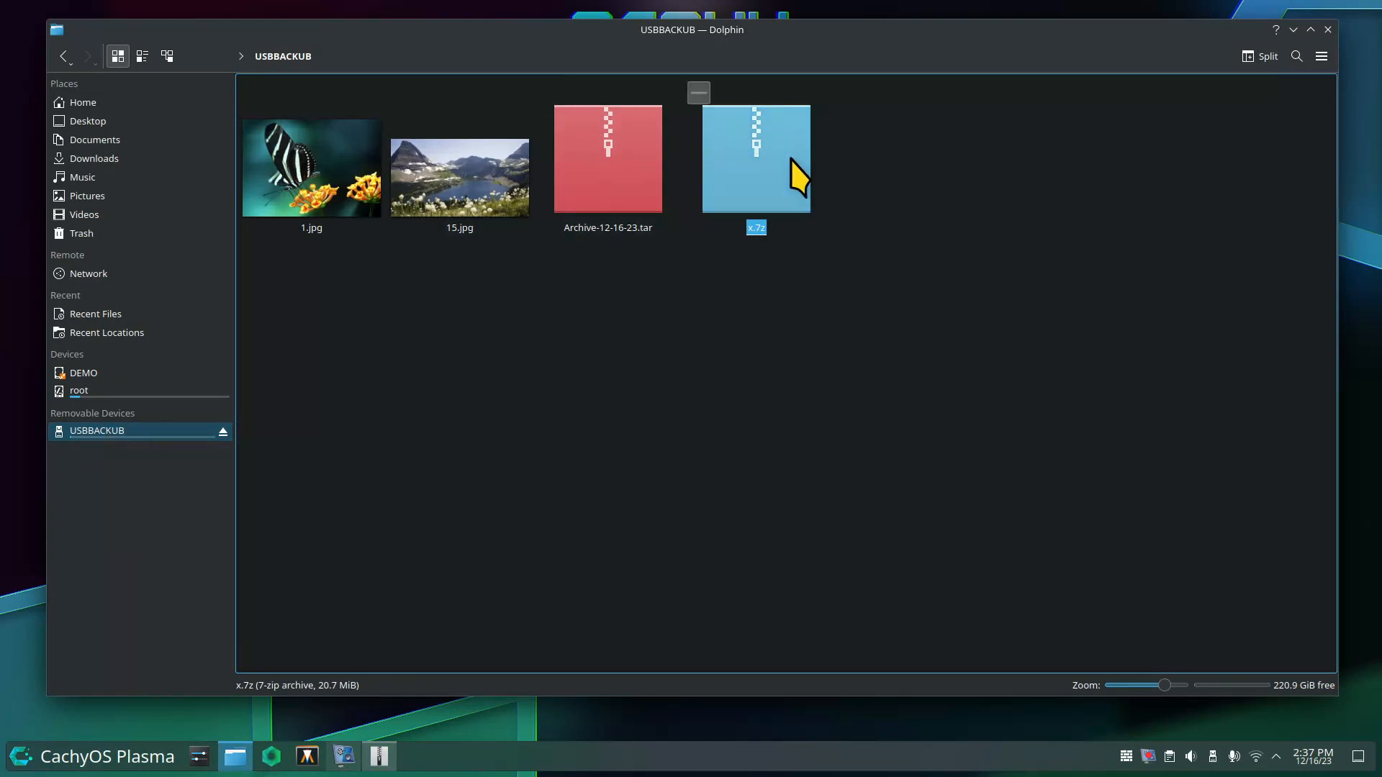
# Delete the extracted 1.jpg and 15.jpg, then view Archive-12-16-23.tar's contents in Ark.
pyautogui.moveTo(502, 412); pyautogui.dragTo(282, 137)
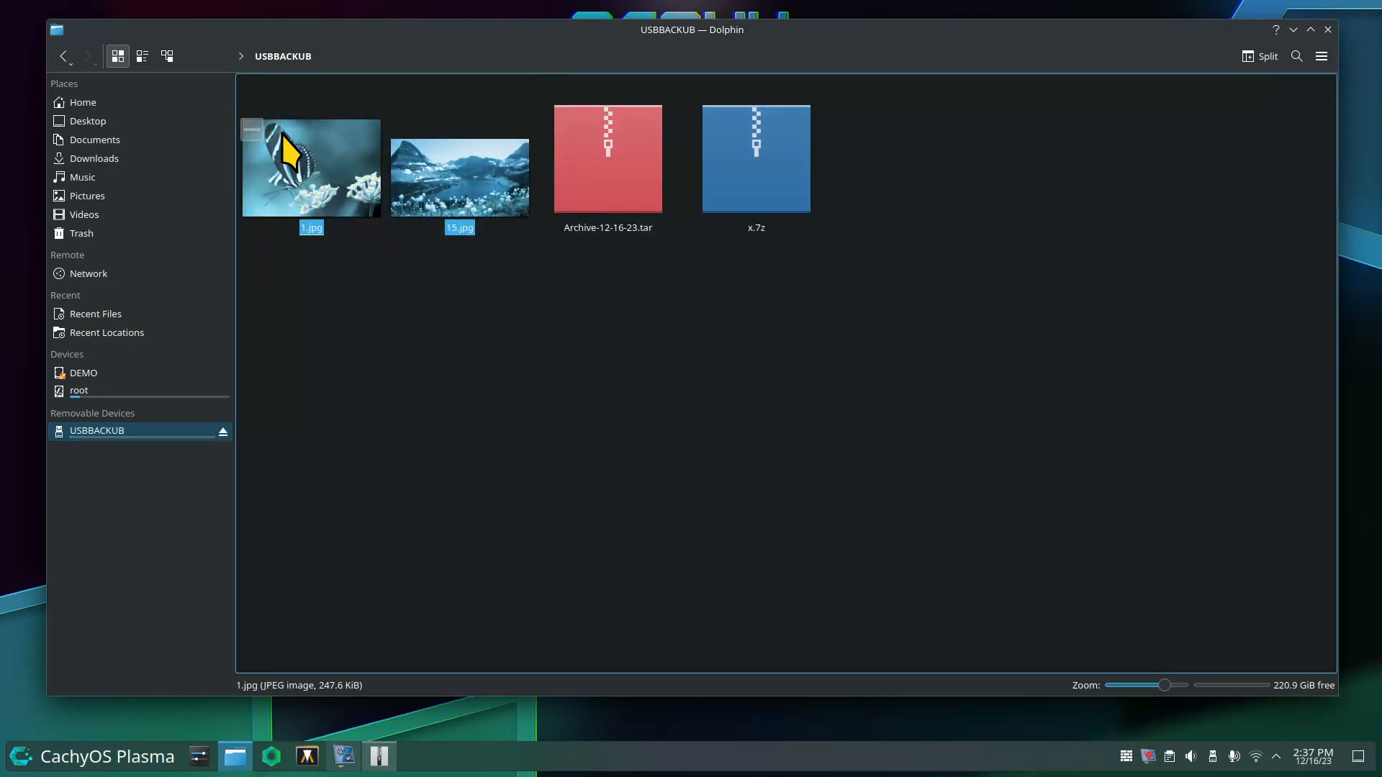
pyautogui.press('Delete')
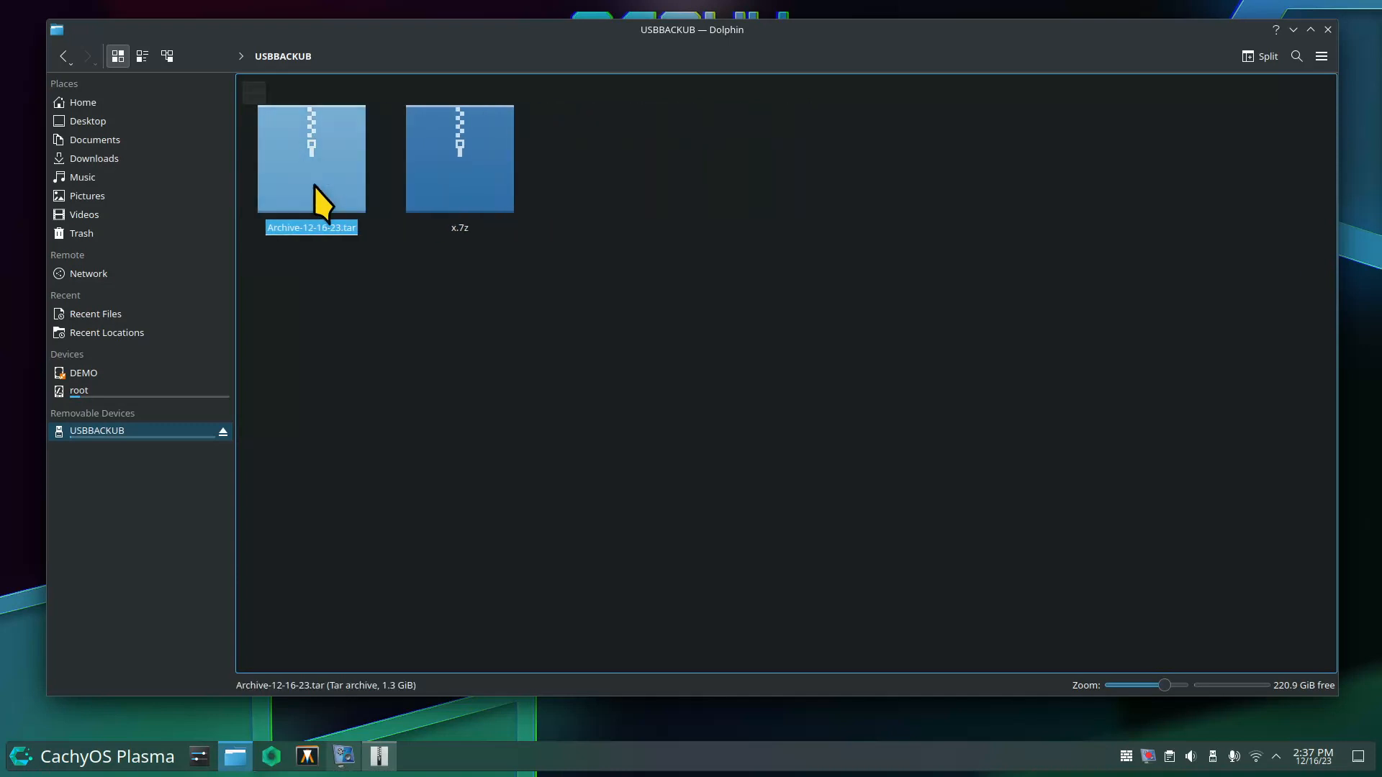
pyautogui.doubleClick(308, 159)
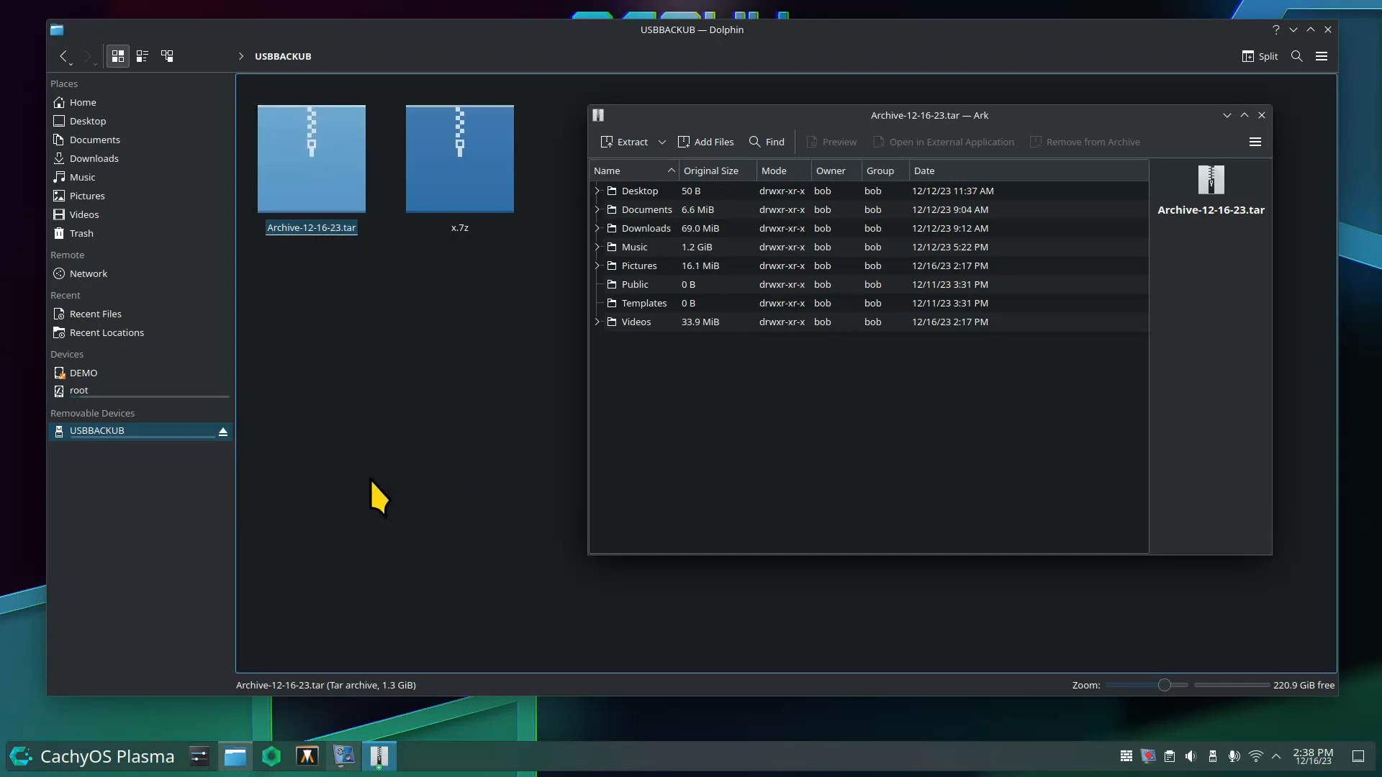
pyautogui.click(1261, 115)
# Reopen x.7z, cancel its password prompt, close Ark, and go to the Home folder.
pyautogui.doubleClick(481, 187)
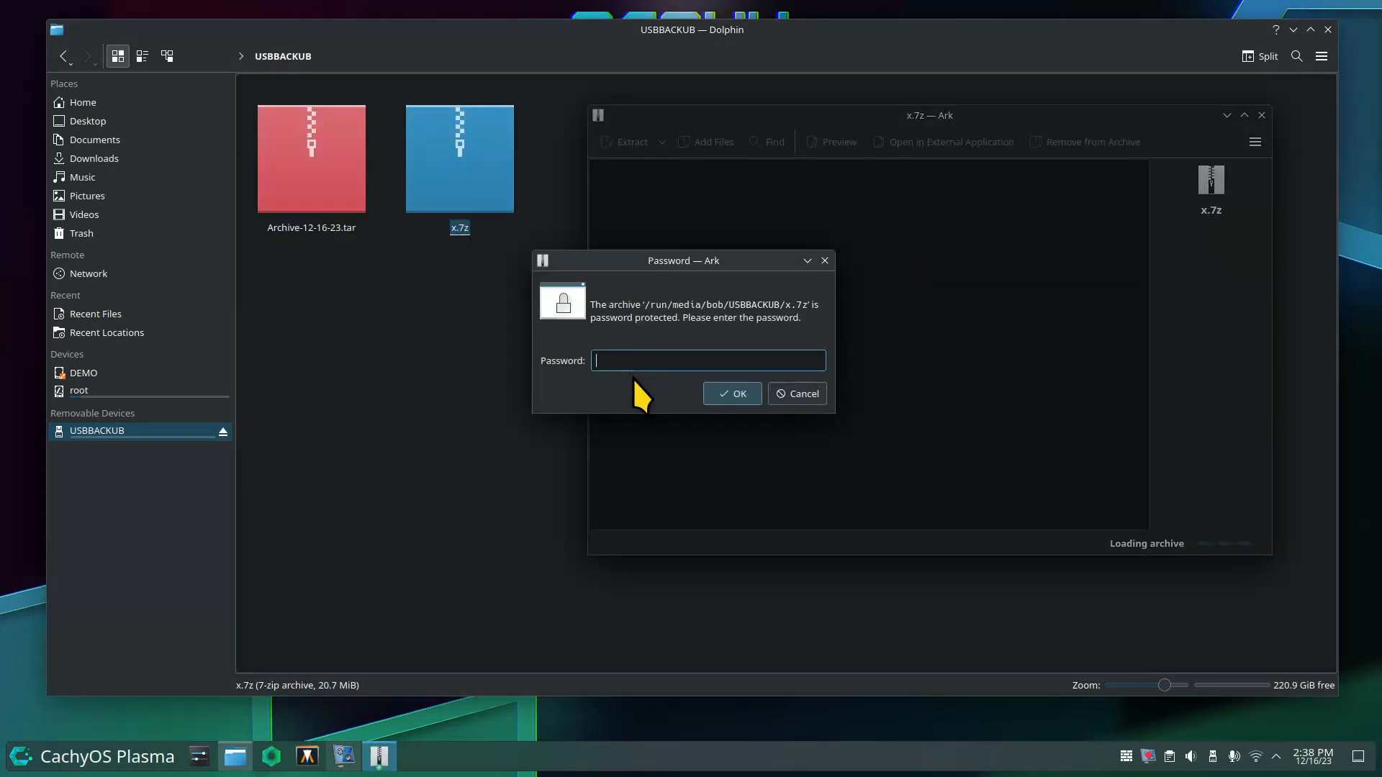
pyautogui.click(809, 395)
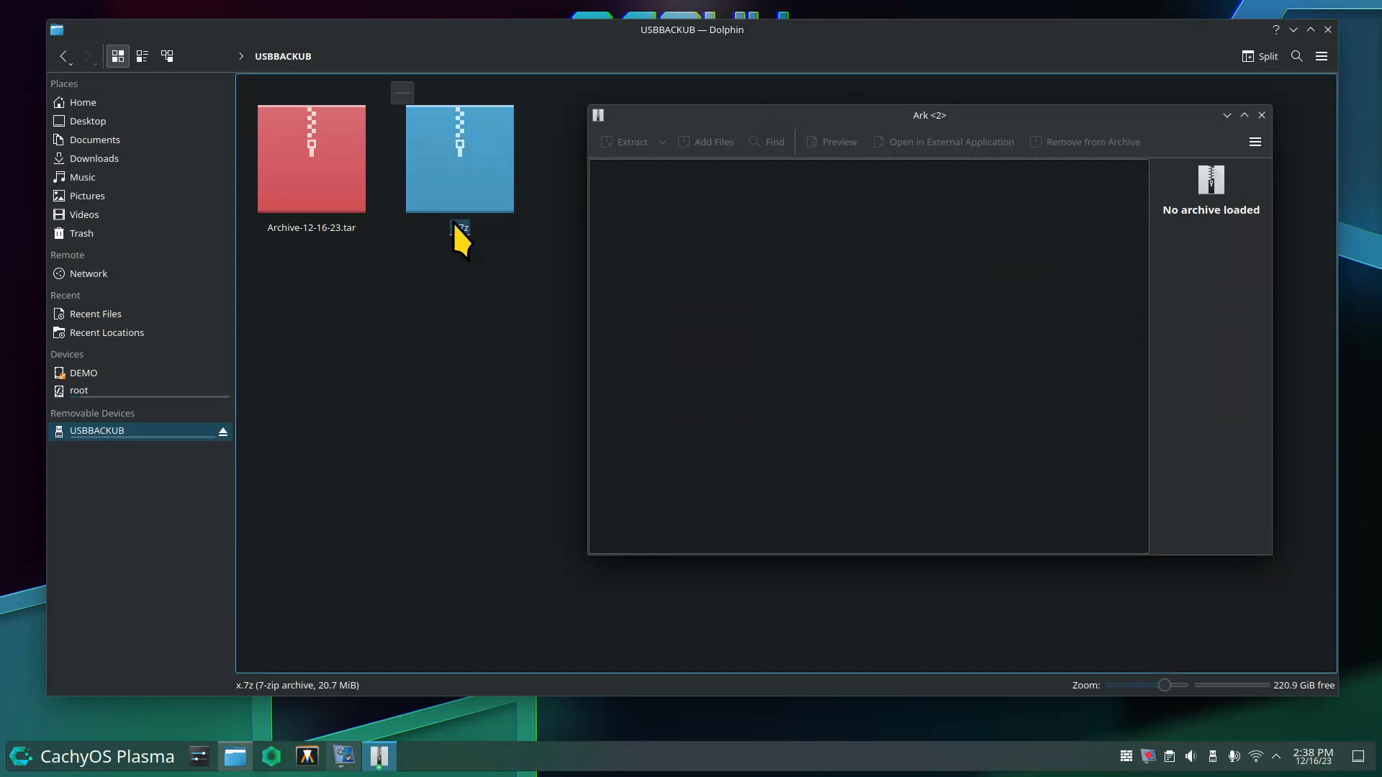
pyautogui.click(1263, 115)
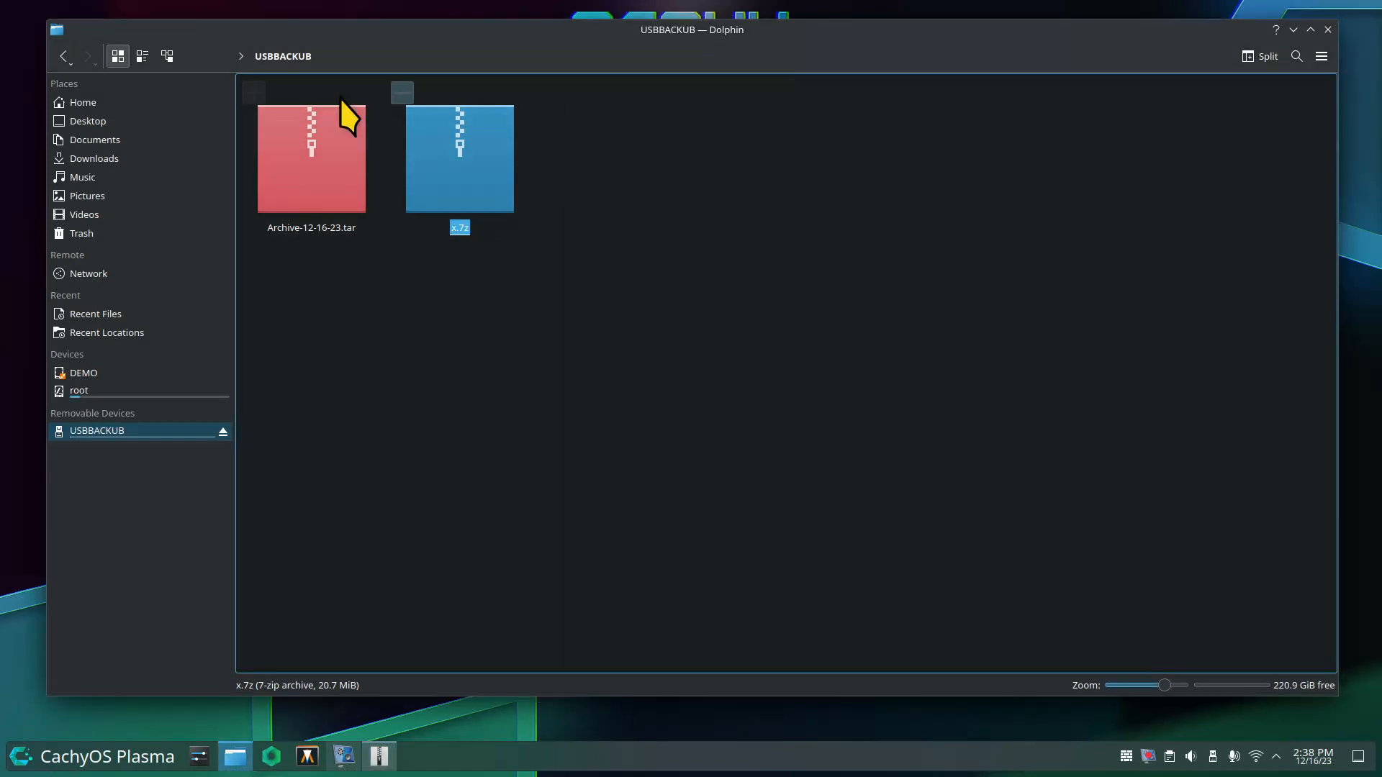
pyautogui.click(136, 103)
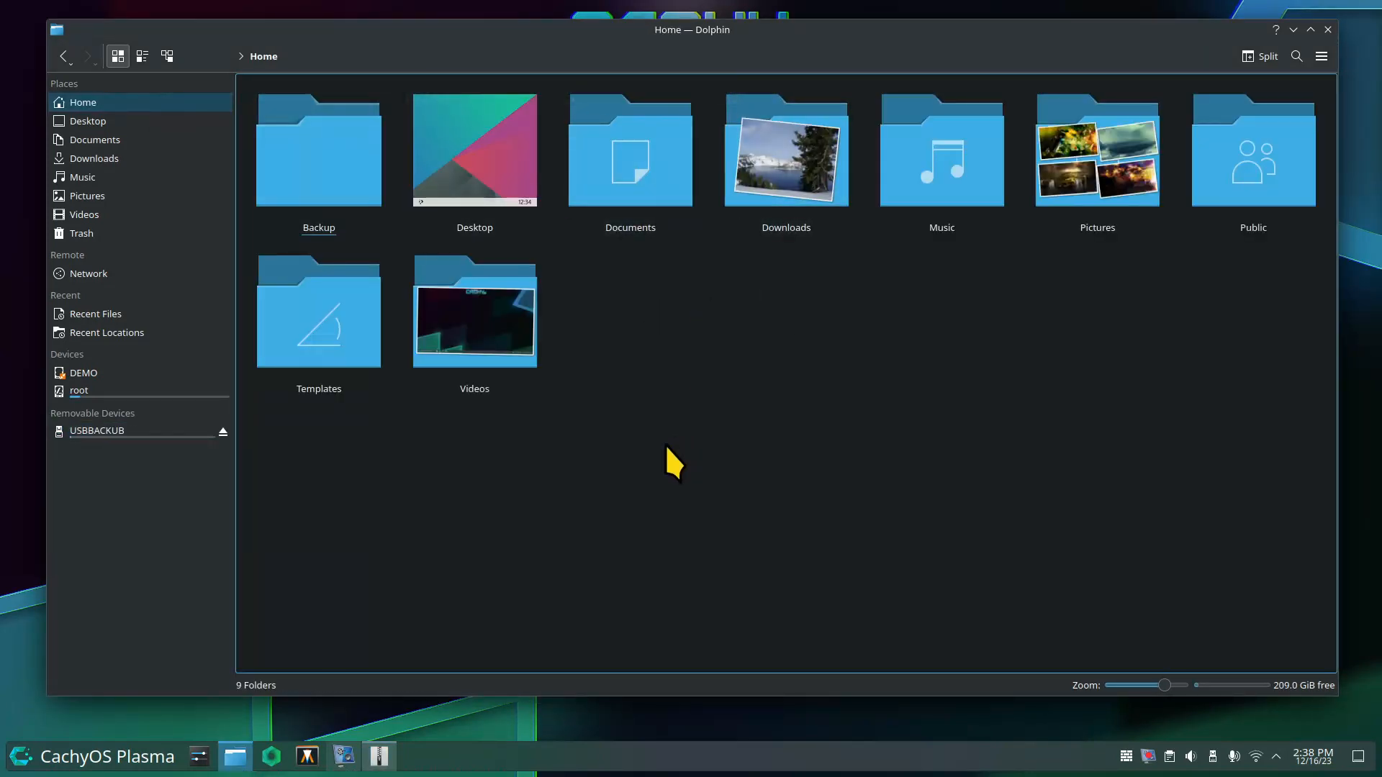
pyautogui.rightClick(642, 177)
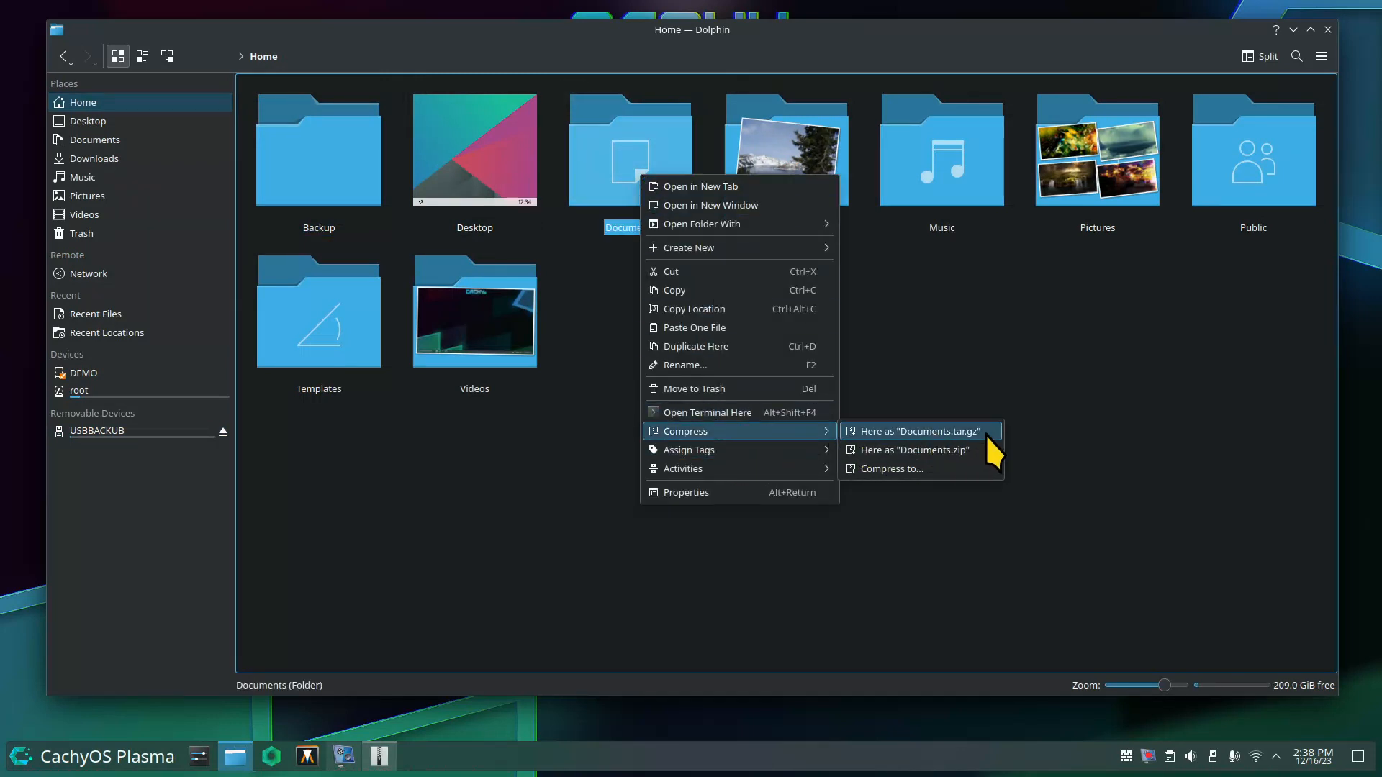
pyautogui.click(925, 471)
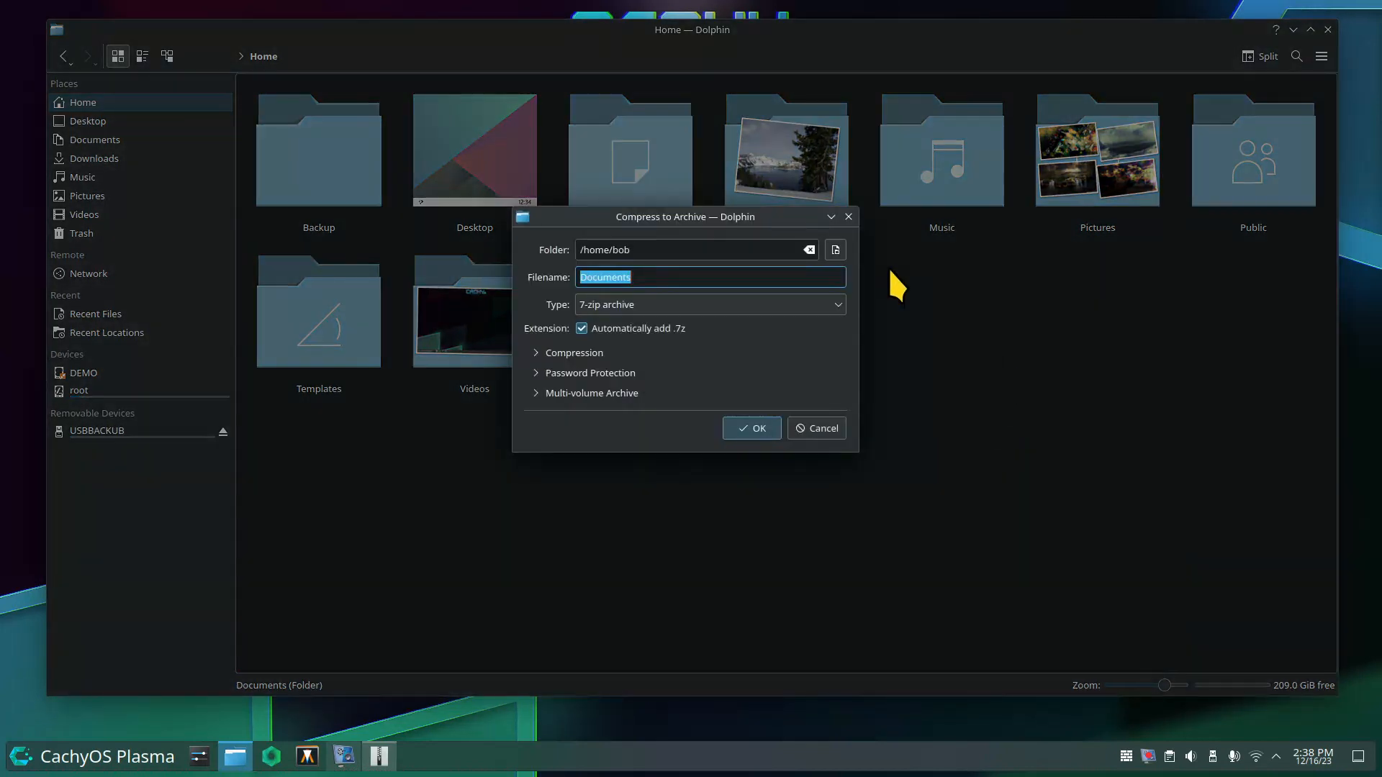
pyautogui.click(668, 305)
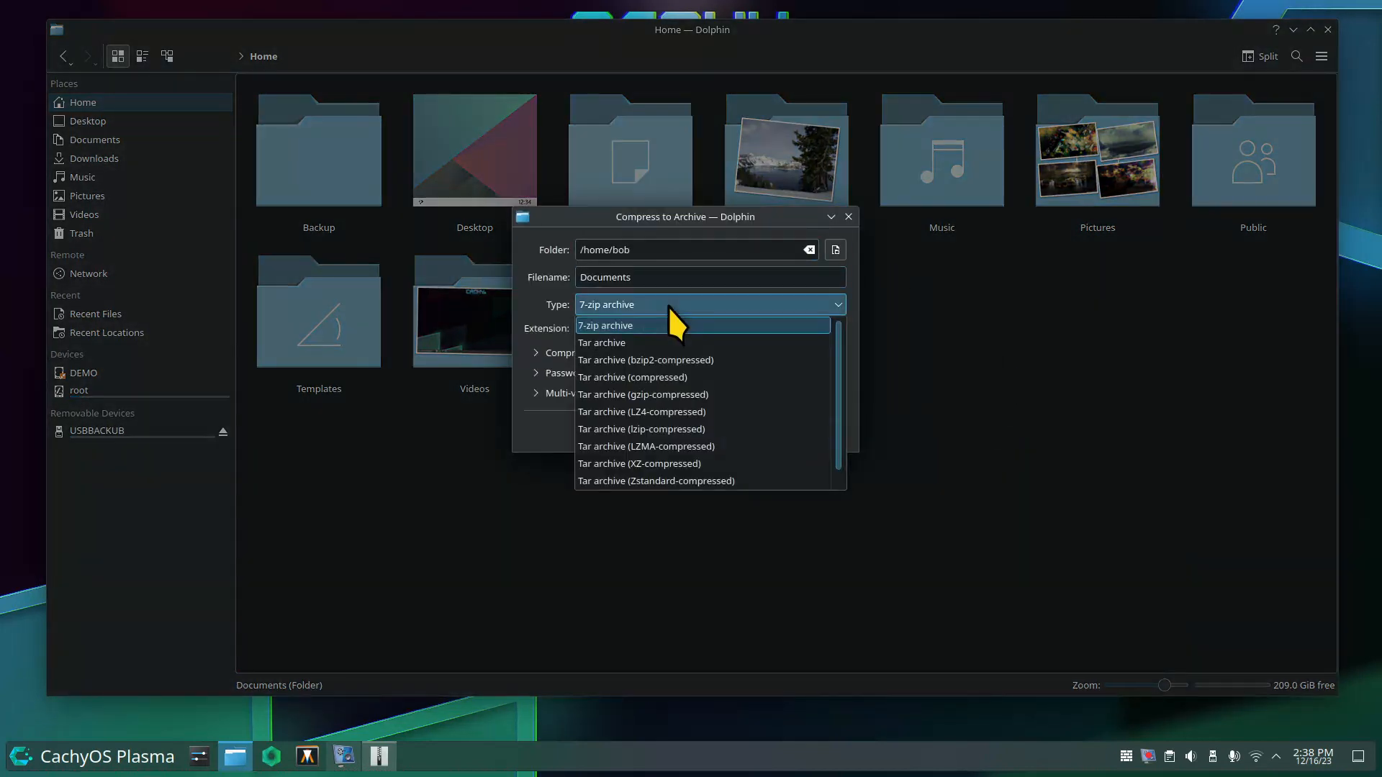
pyautogui.click(668, 305)
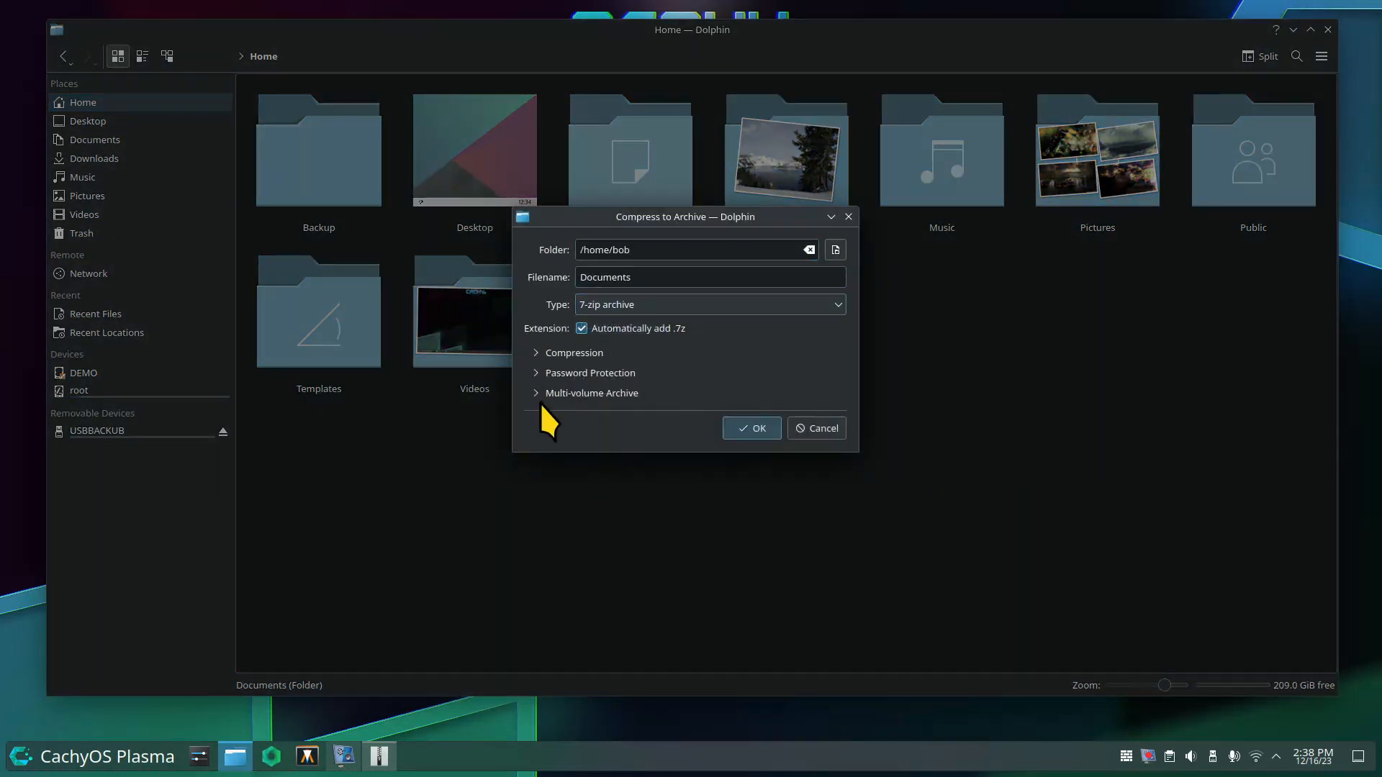
pyautogui.click(733, 301)
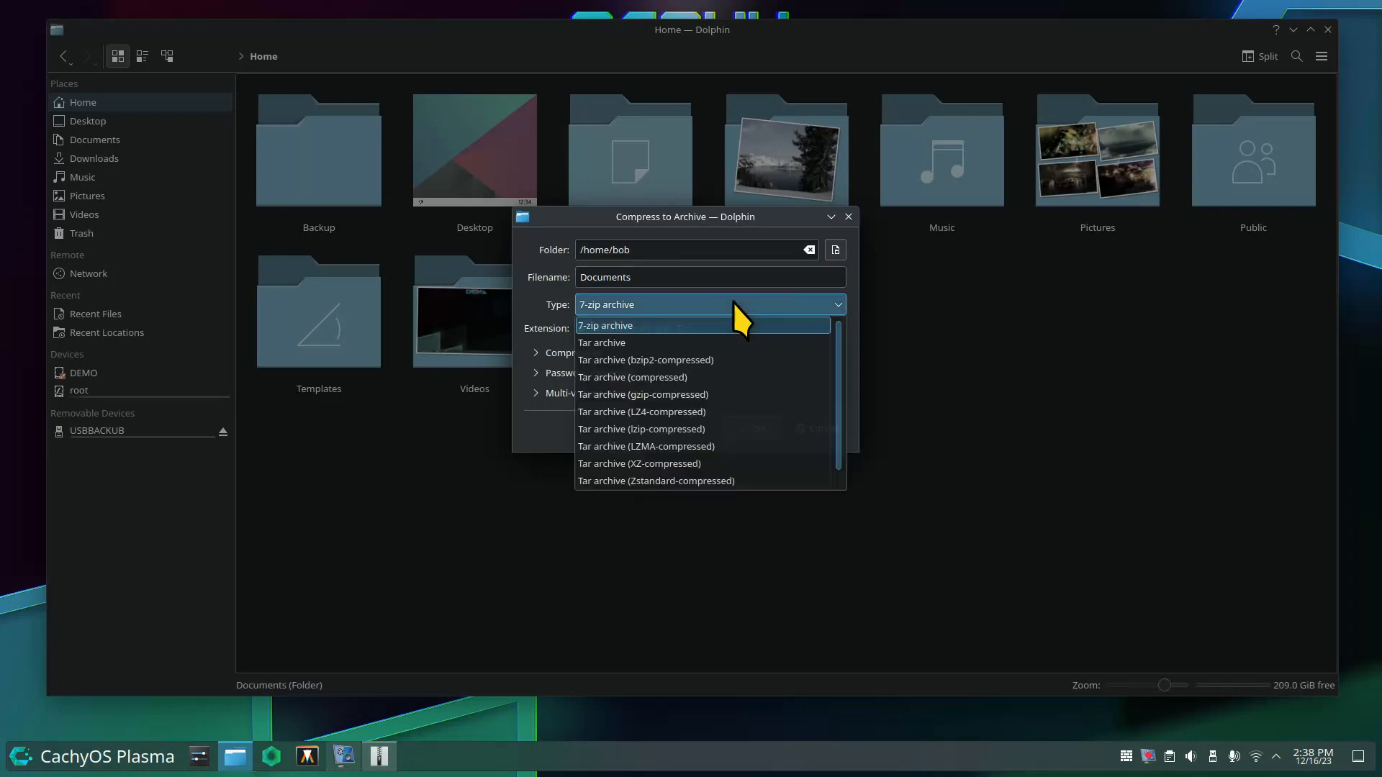
pyautogui.click(648, 345)
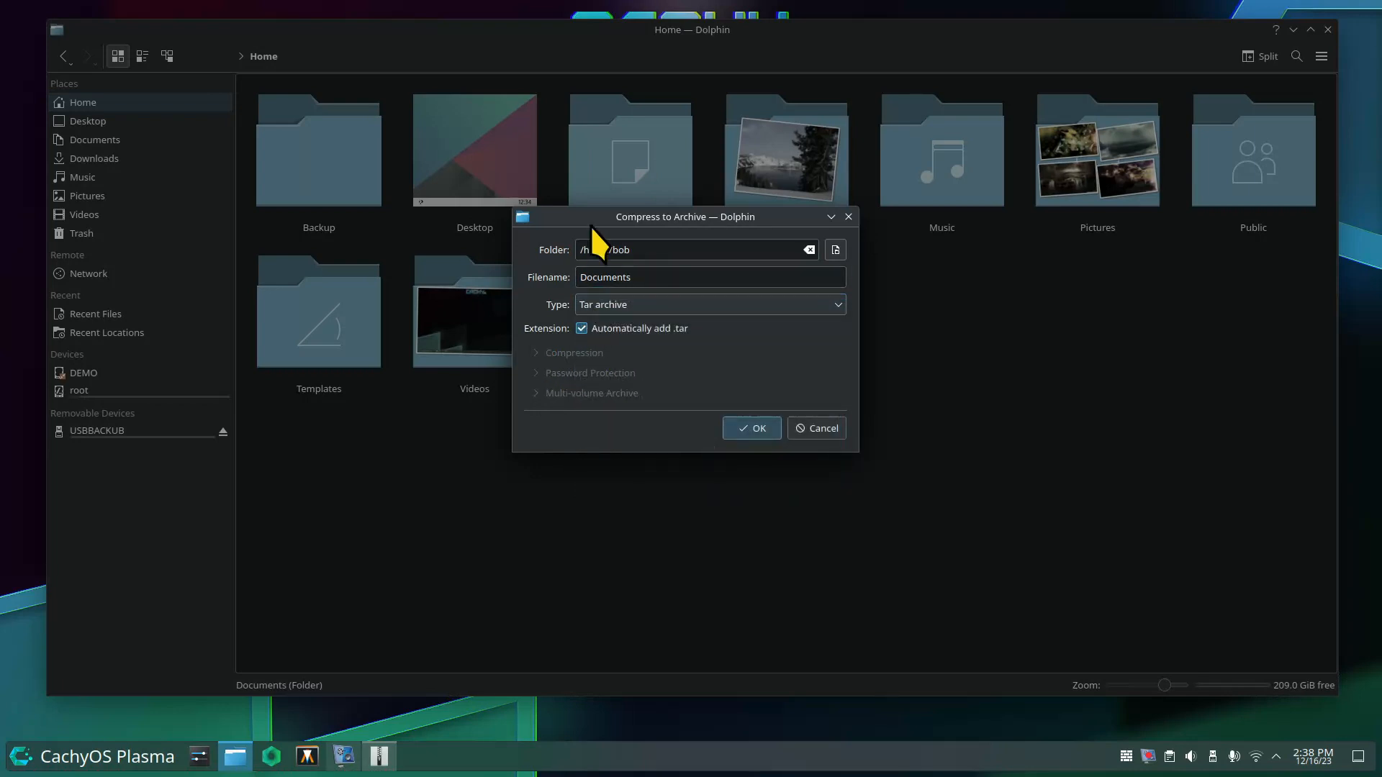
pyautogui.moveTo(580, 217); pyautogui.dragTo(732, 330)
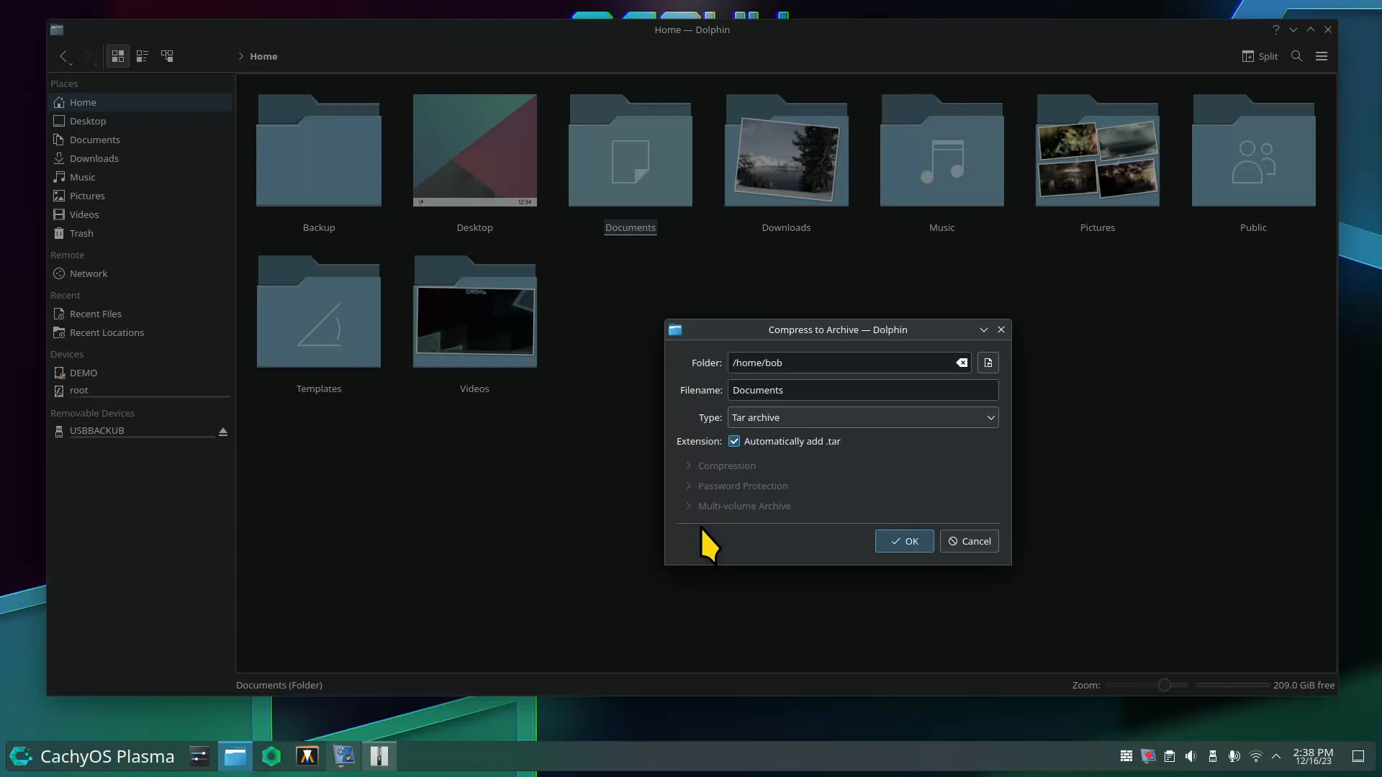
pyautogui.click(913, 417)
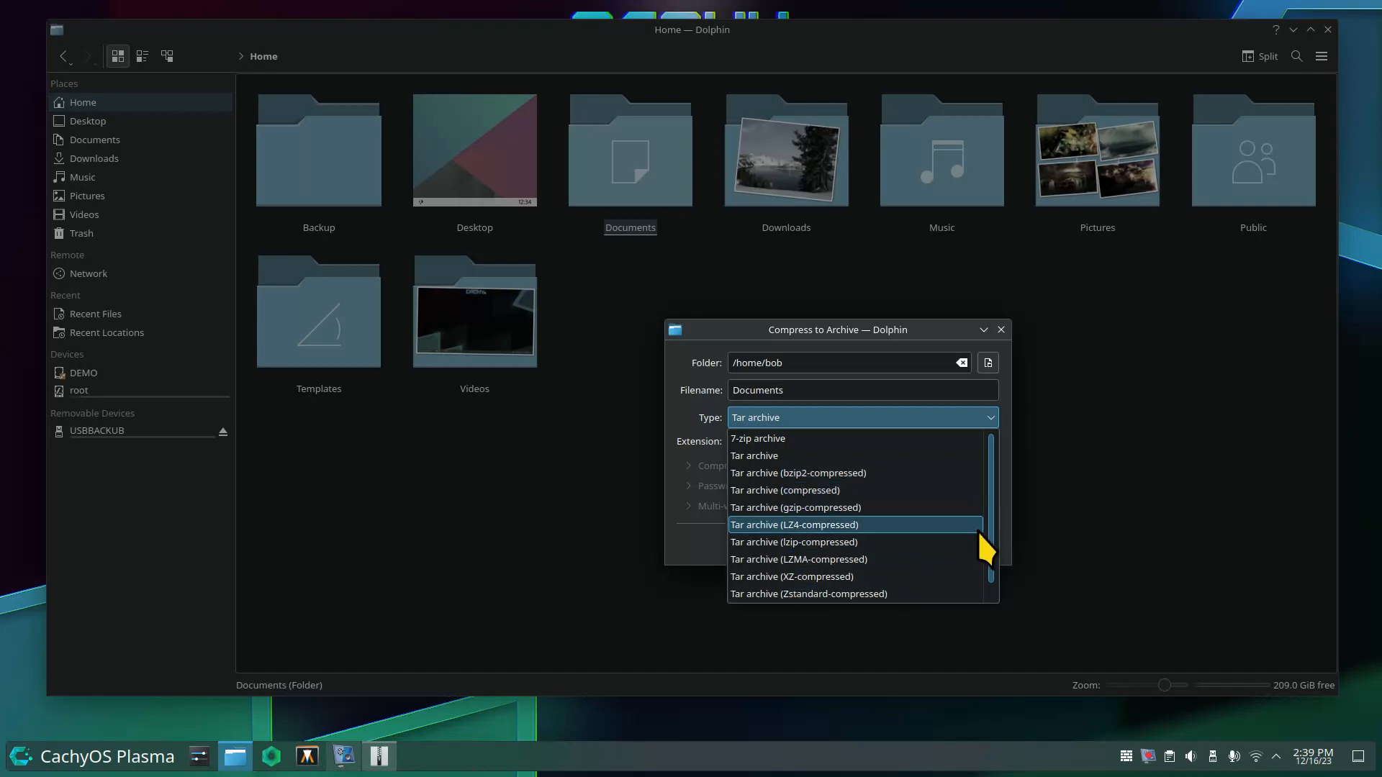
pyautogui.scroll(-1, 992, 516)
pyautogui.click(796, 594)
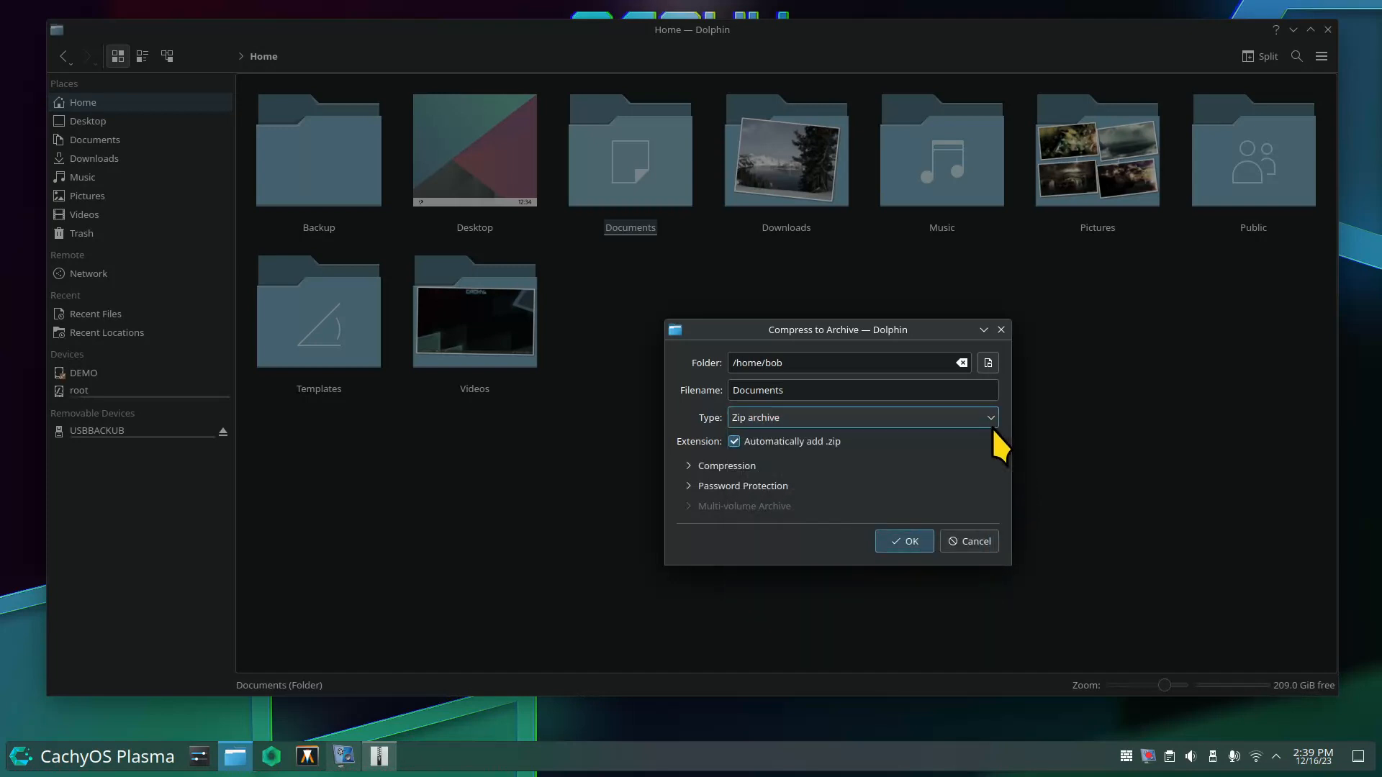
pyautogui.click(688, 465)
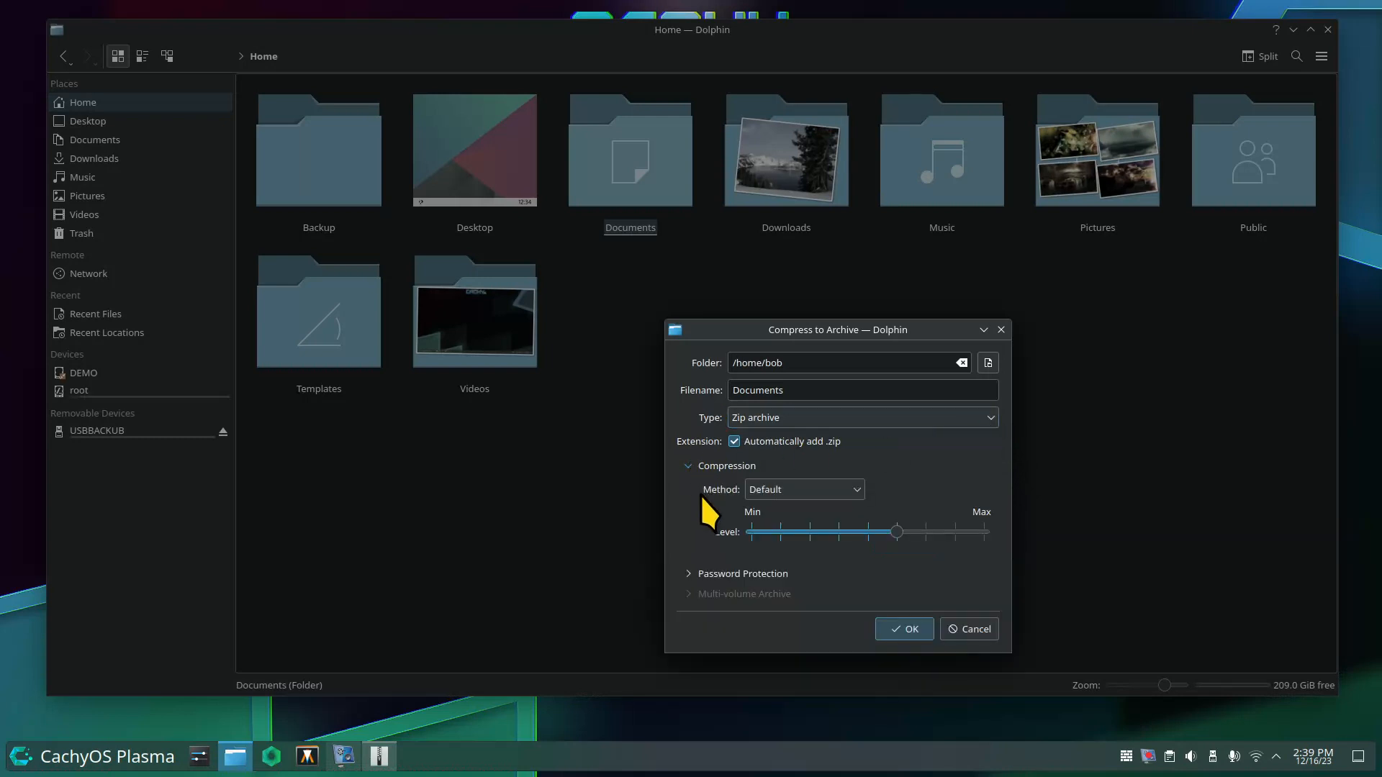
pyautogui.click(775, 491)
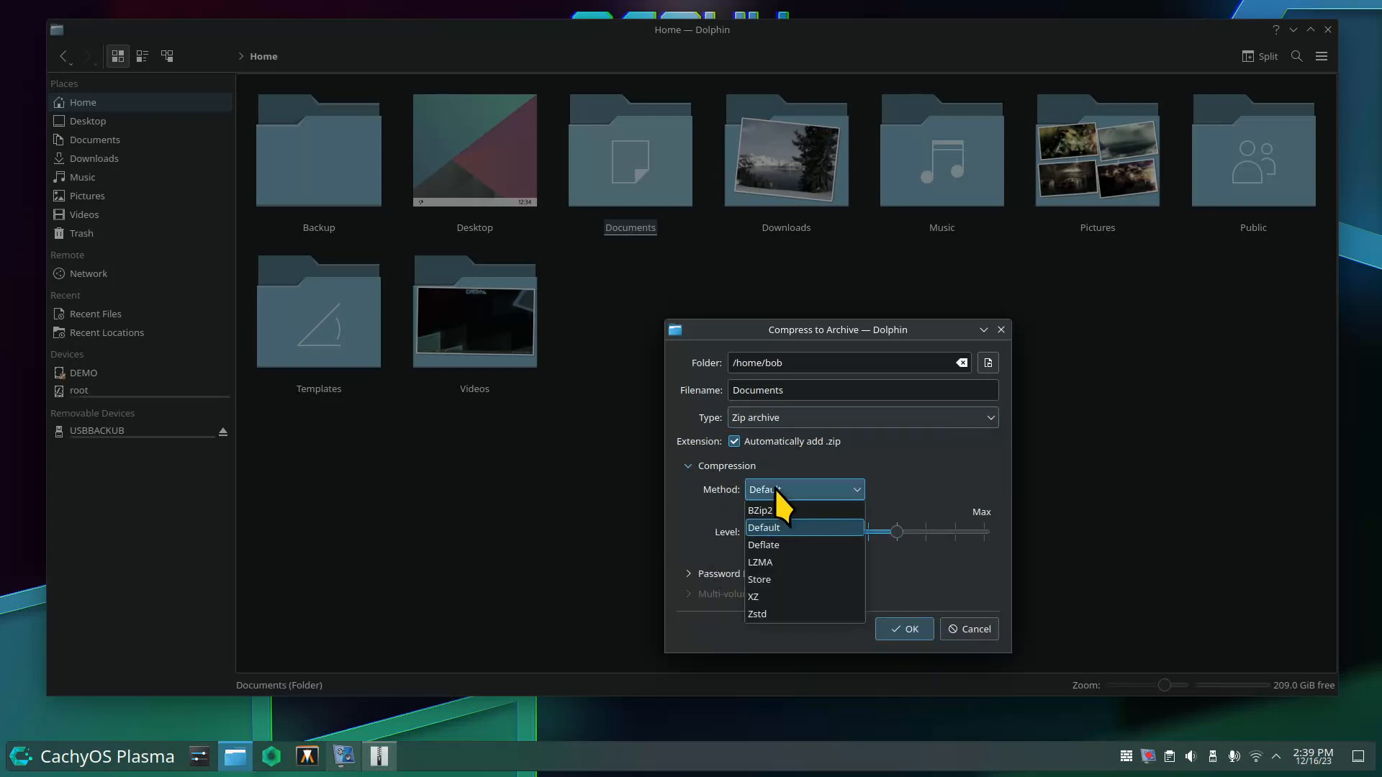
pyautogui.click(684, 464)
pyautogui.click(687, 574)
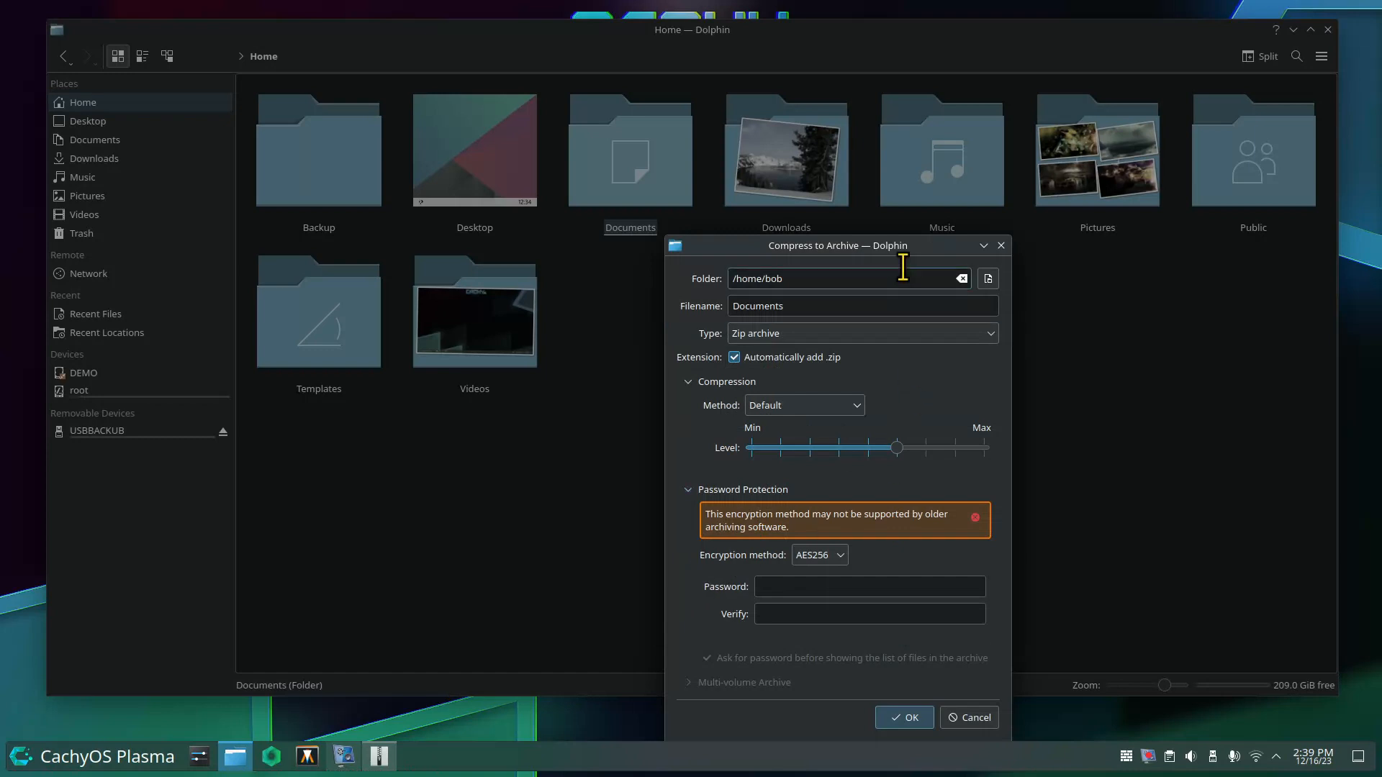
pyautogui.click(1001, 246)
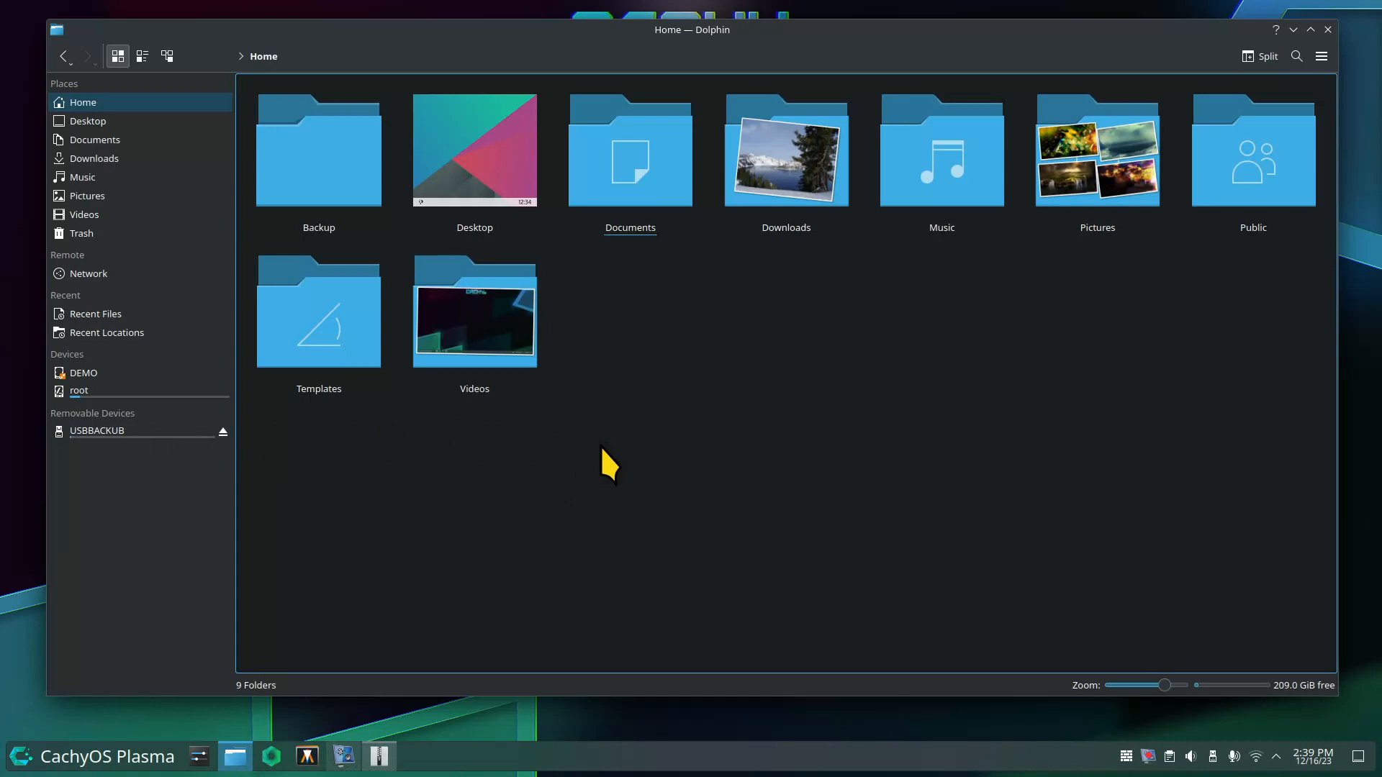
# In the Backup folder, review the Properties of Archive-12-16-23.tar, then clear the selection.
pyautogui.click(339, 175)
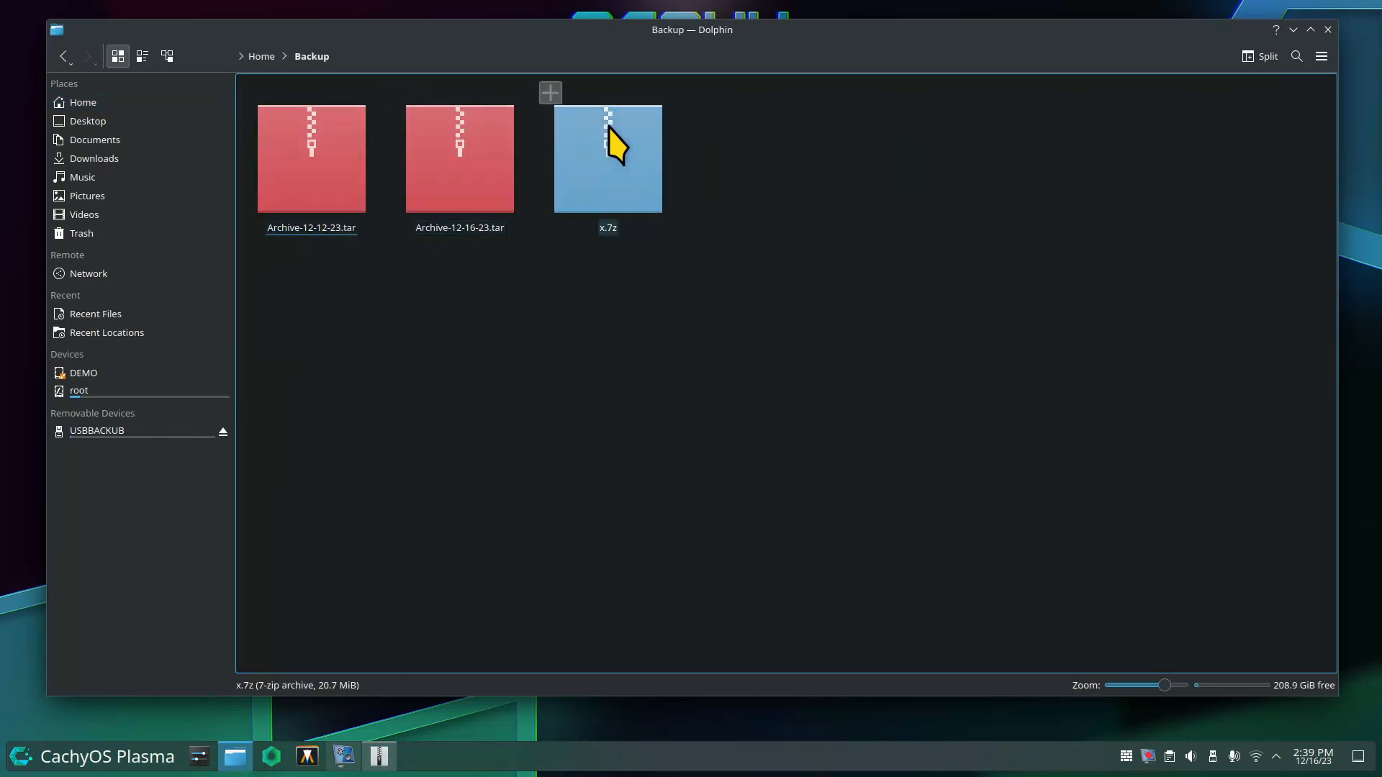
pyautogui.rightClick(437, 139)
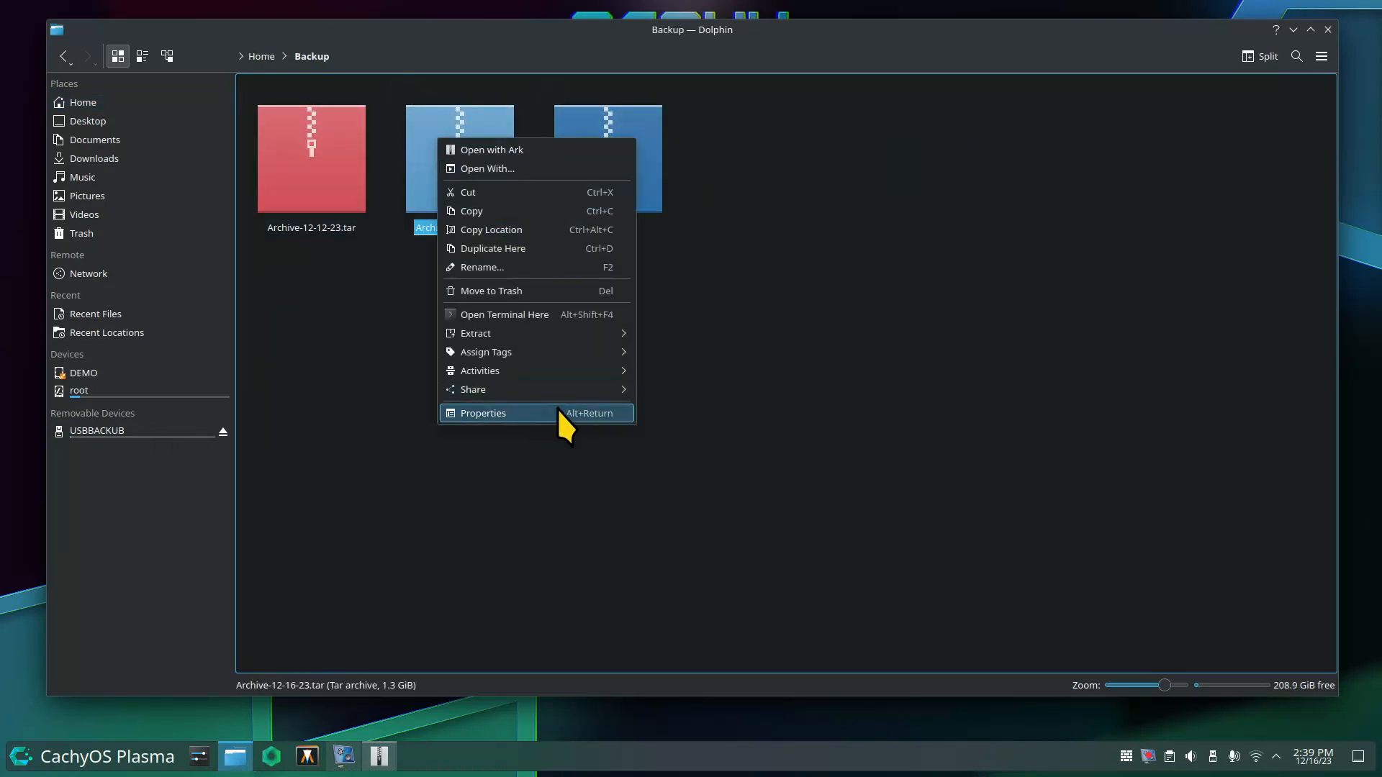
pyautogui.click(557, 413)
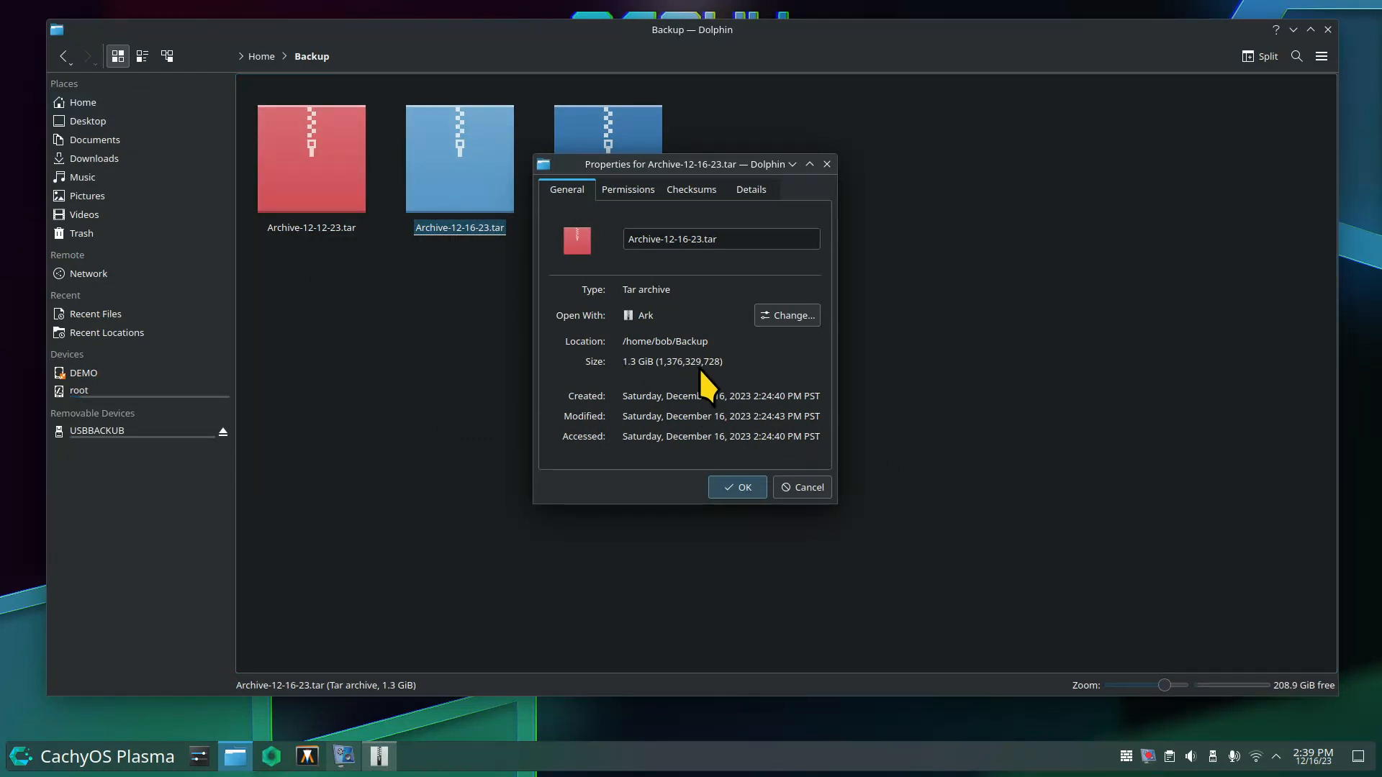
pyautogui.click(800, 487)
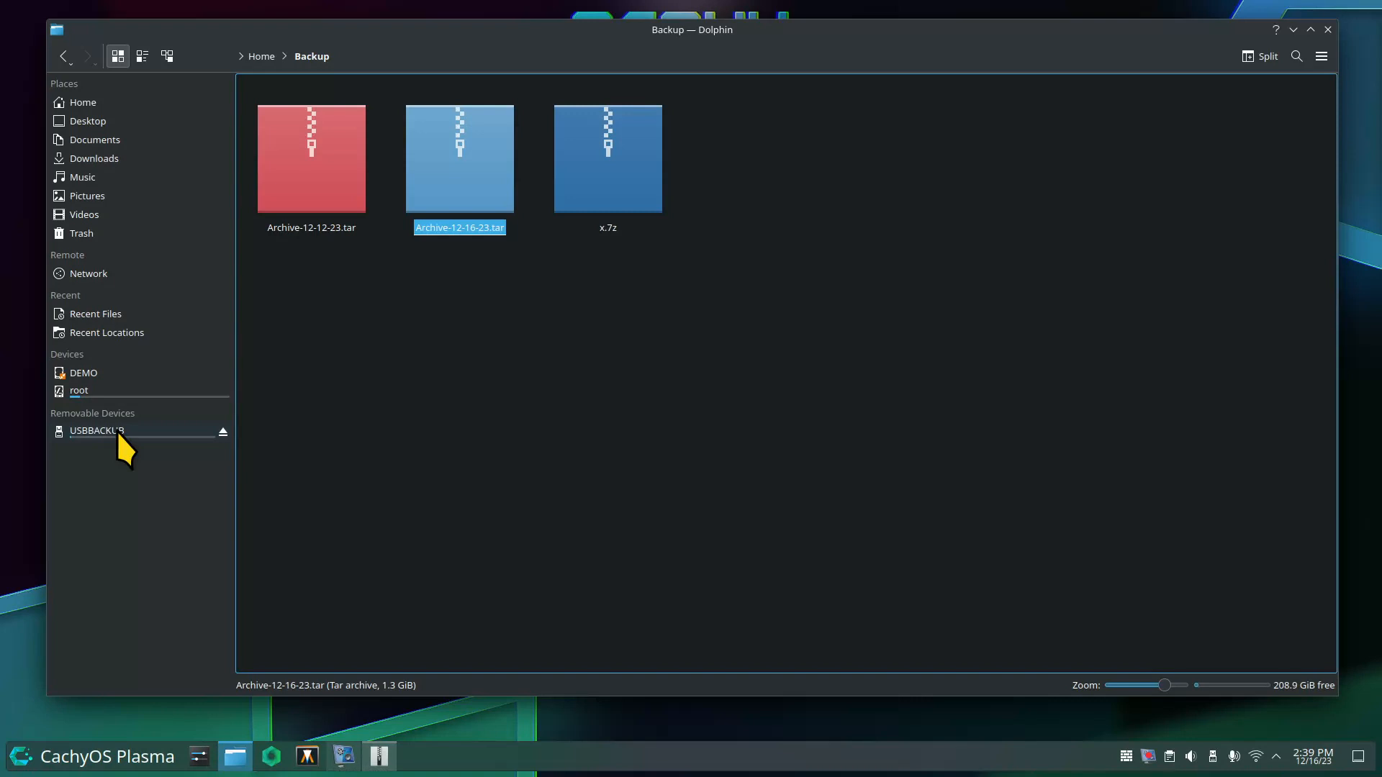
pyautogui.click(514, 369)
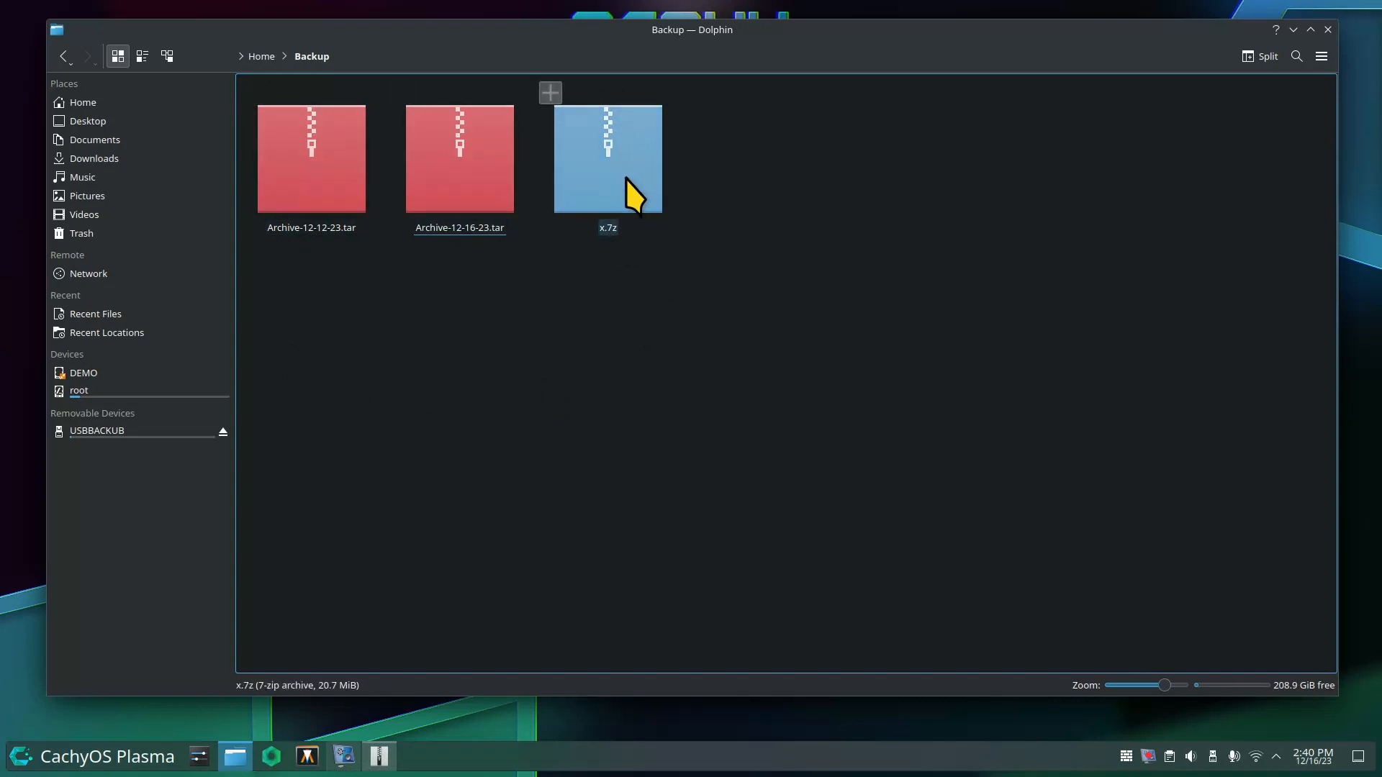
# Return to Home, then close Dolphin and the empty Ark window.
pyautogui.click(136, 105)
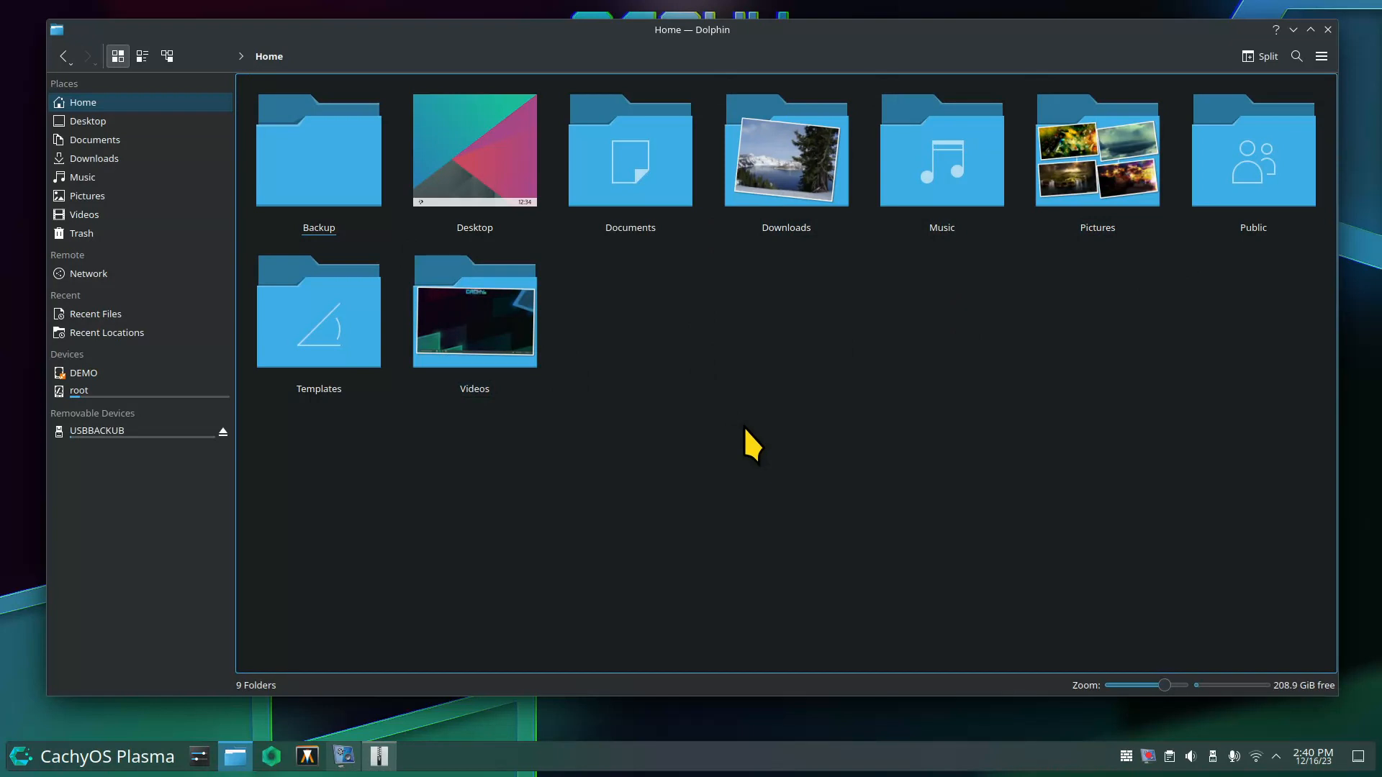
pyautogui.click(1326, 30)
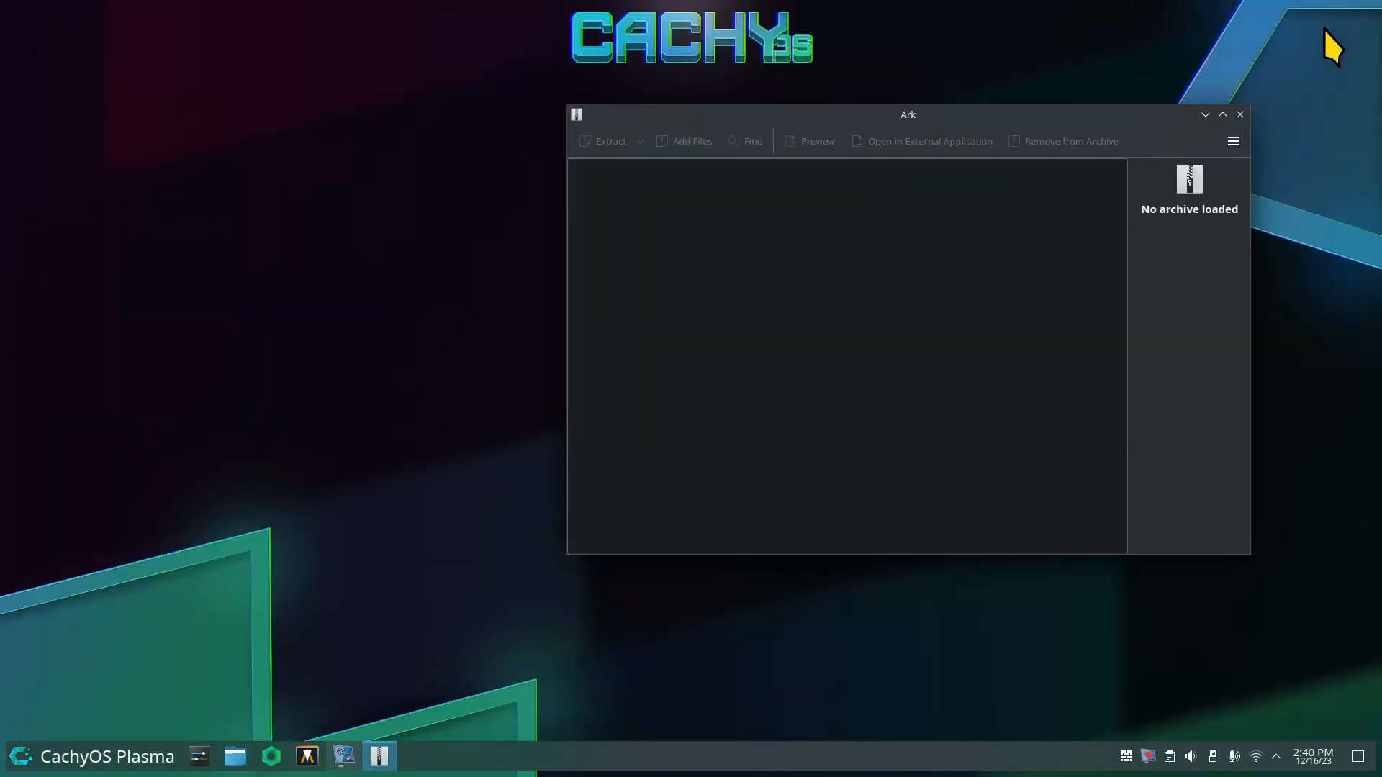
pyautogui.click(1240, 115)
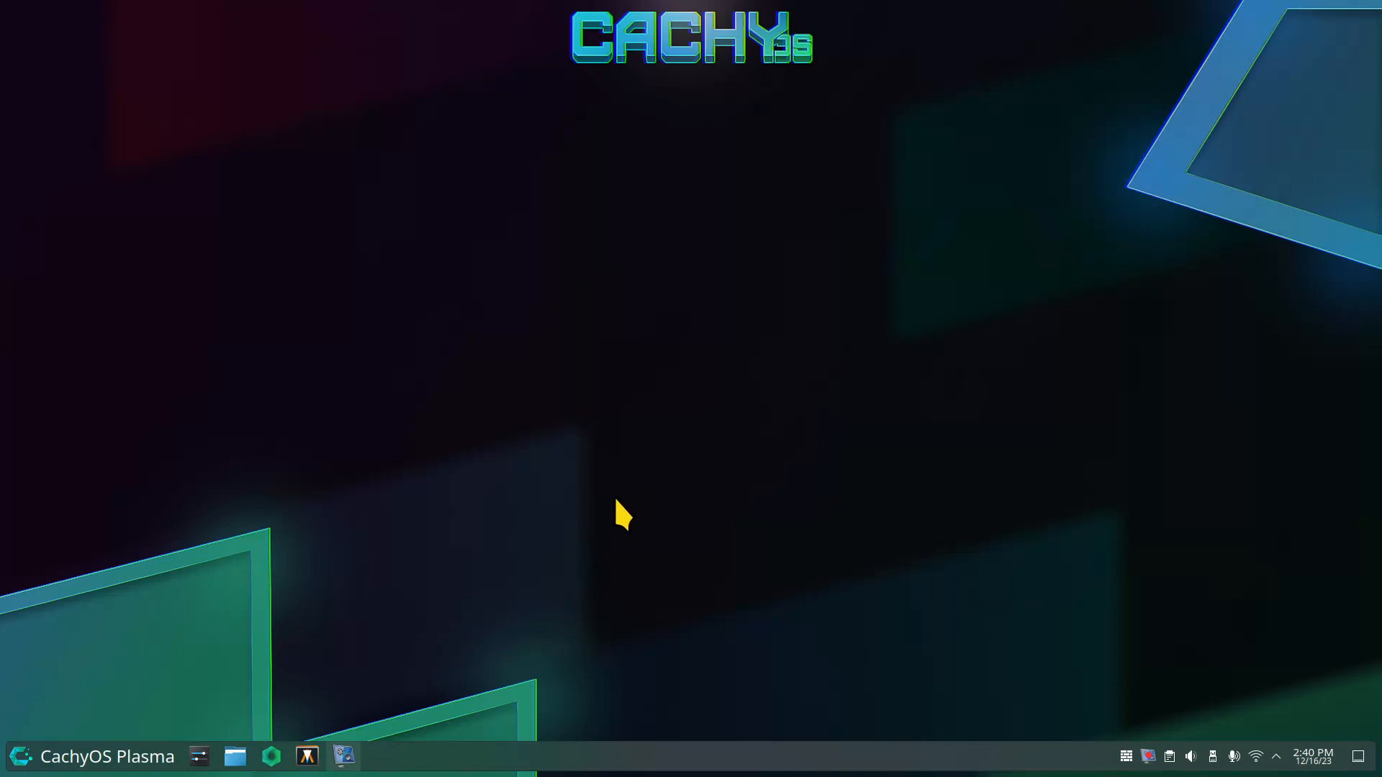